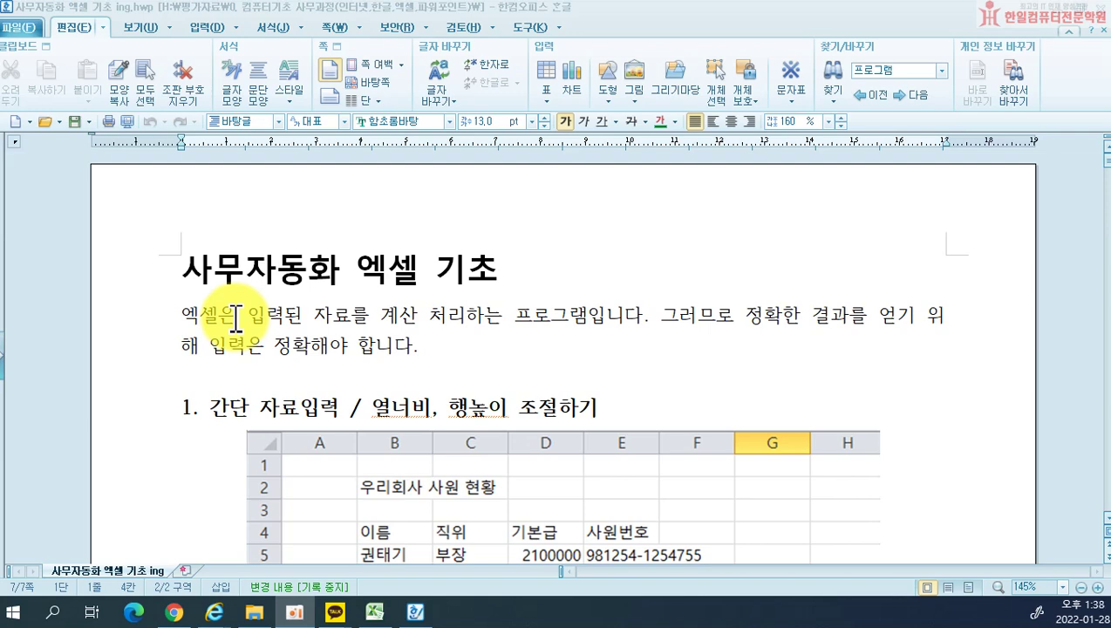
# Step: Scroll the Hangul lesson to view the sample employee table, then switch to the Excel workbook
pyautogui.scroll(-3, 471, 436)
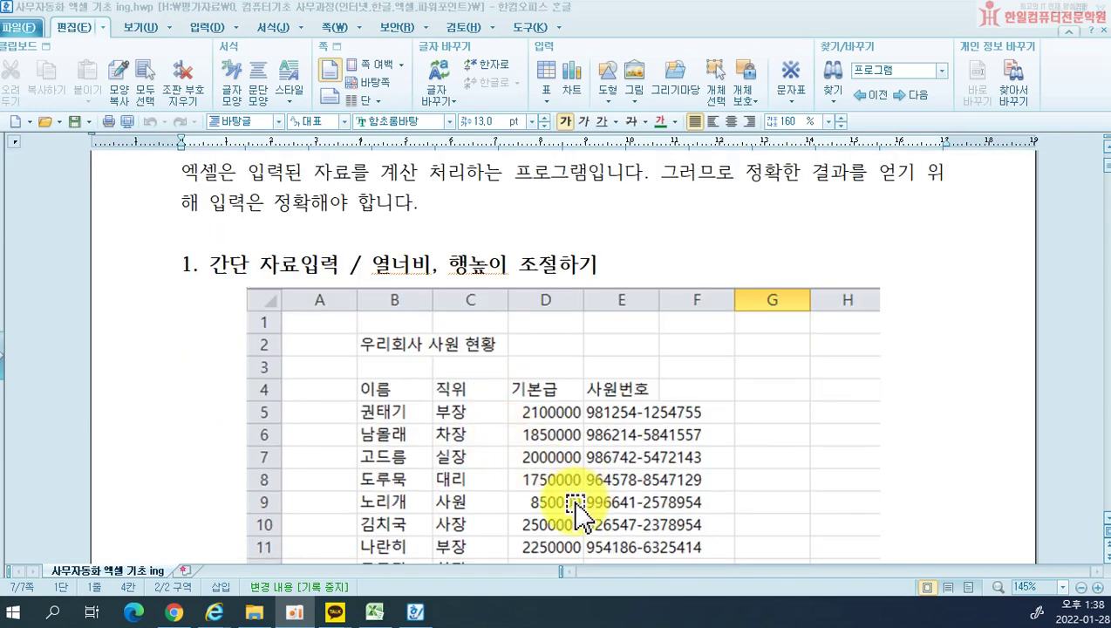
pyautogui.scroll(-2, 578, 510)
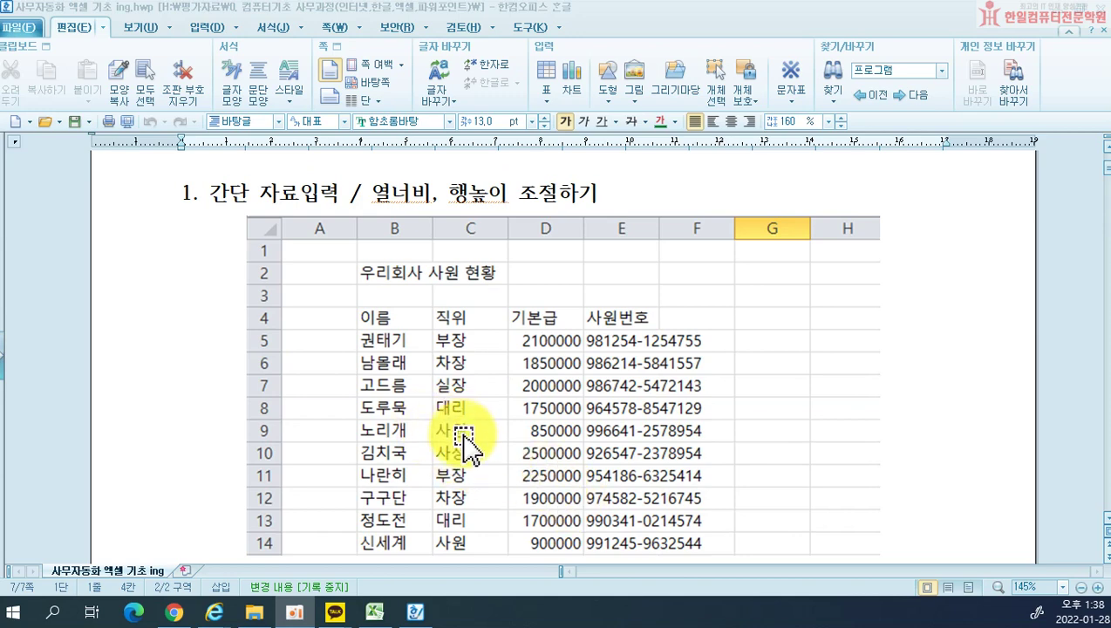
pyautogui.scroll(-2, 517, 497)
pyautogui.scroll(2, 523, 488)
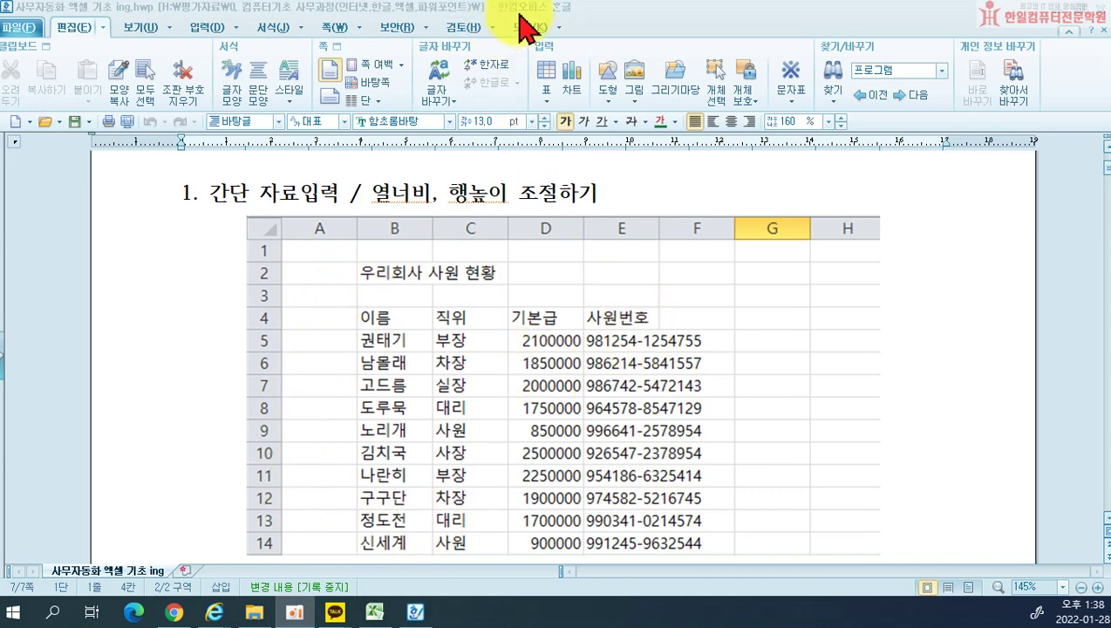
pyautogui.hotkey('alt', 'Tab')
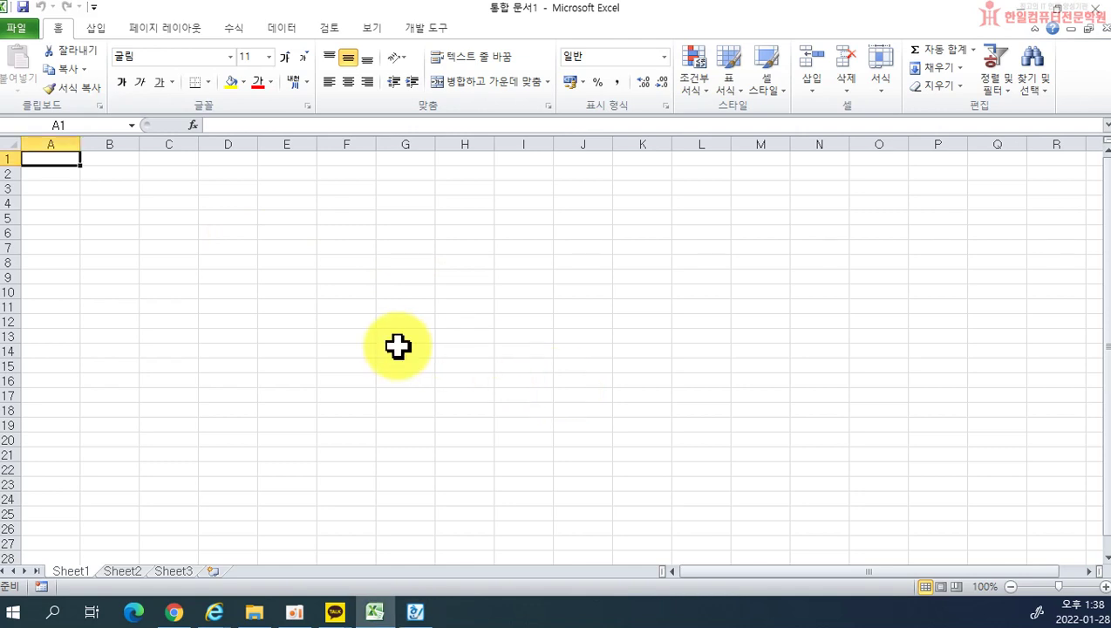
pyautogui.keyDown('ctrl'); pyautogui.scroll(3, 397, 349); pyautogui.keyUp('ctrl')
pyautogui.keyDown('ctrl'); pyautogui.scroll(-1, 397, 353); pyautogui.keyUp('ctrl')
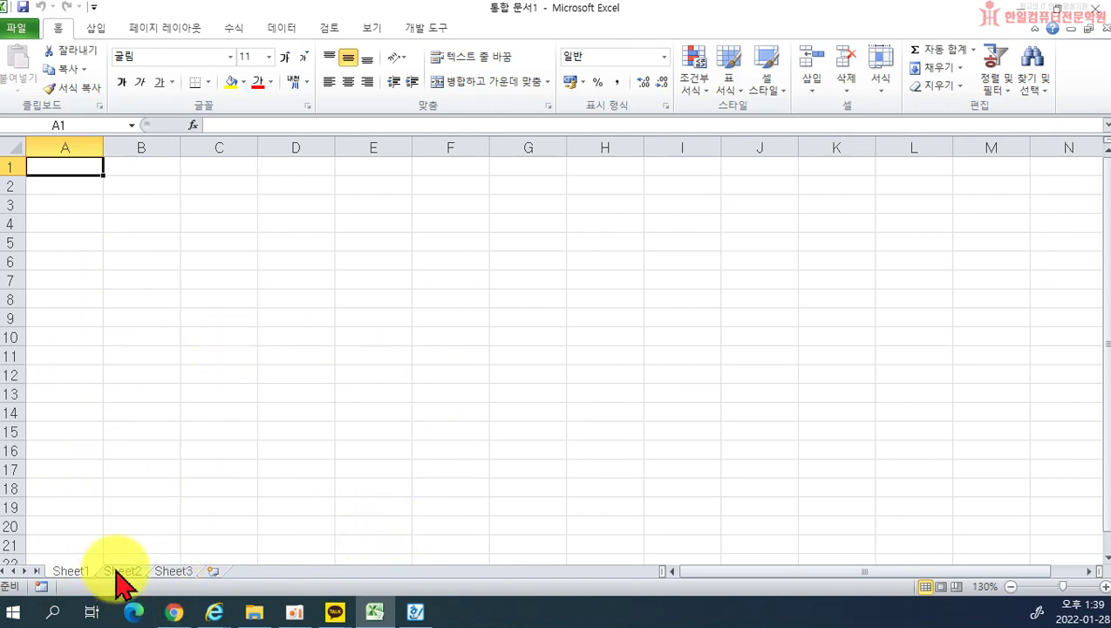
pyautogui.scroll(-2, 122, 580)
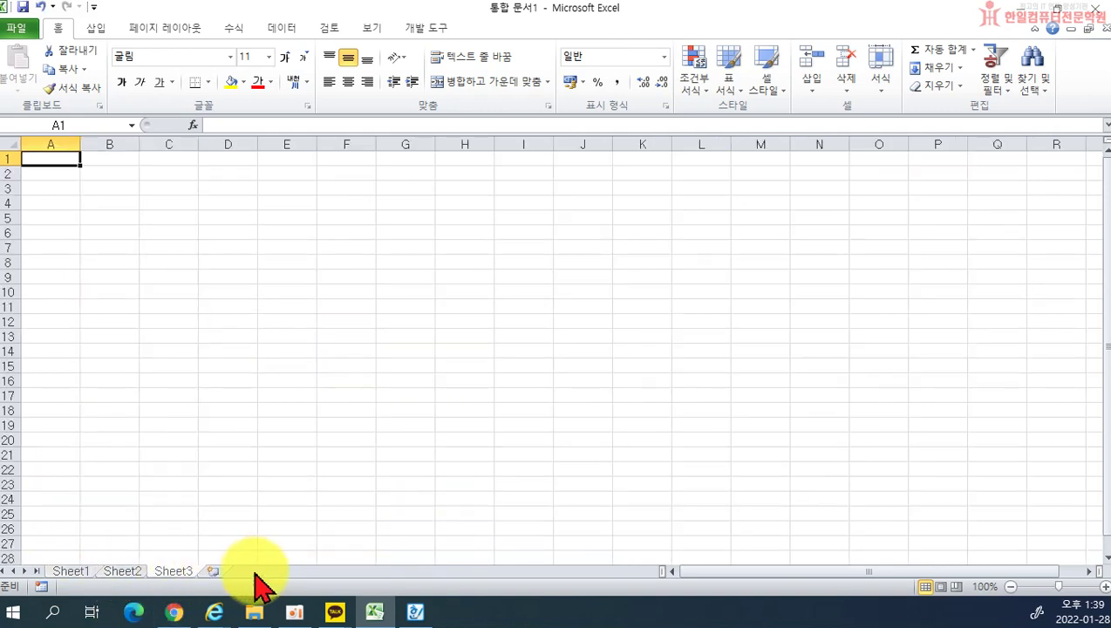
pyautogui.click(108, 571)
pyautogui.click(166, 571)
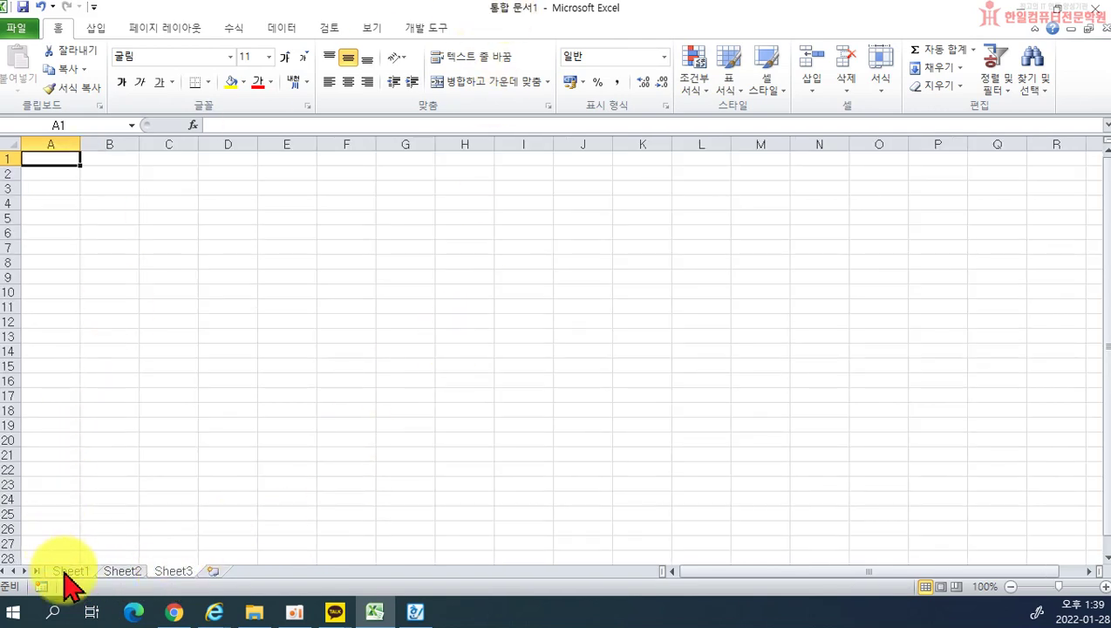
pyautogui.click(115, 571)
pyautogui.click(167, 571)
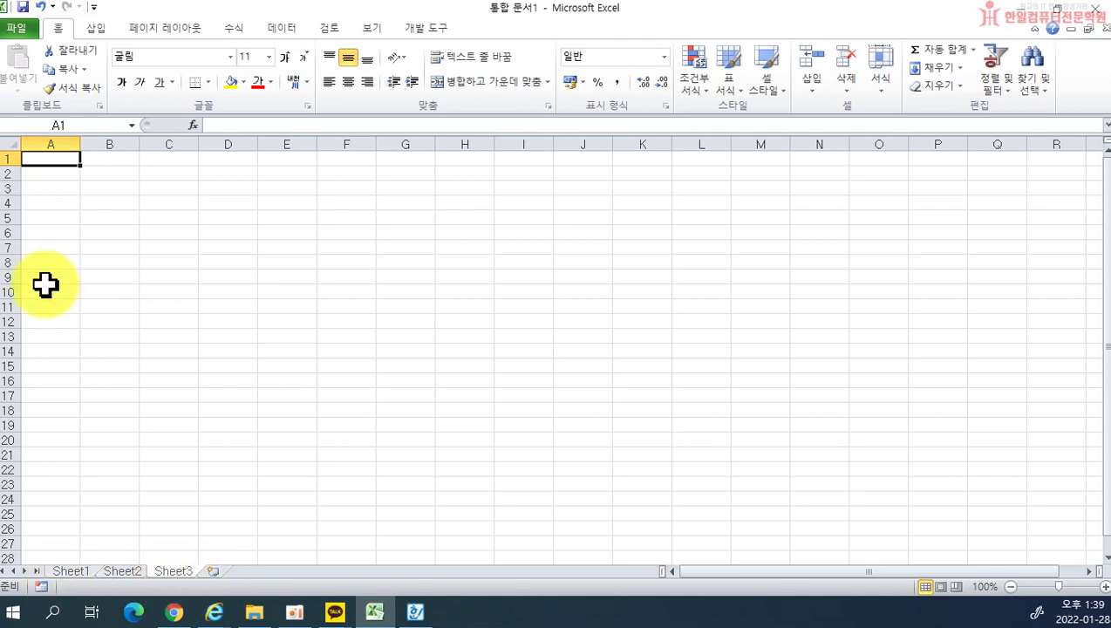
pyautogui.keyDown('ctrl'); pyautogui.scroll(2, 80, 582); pyautogui.keyUp('ctrl')
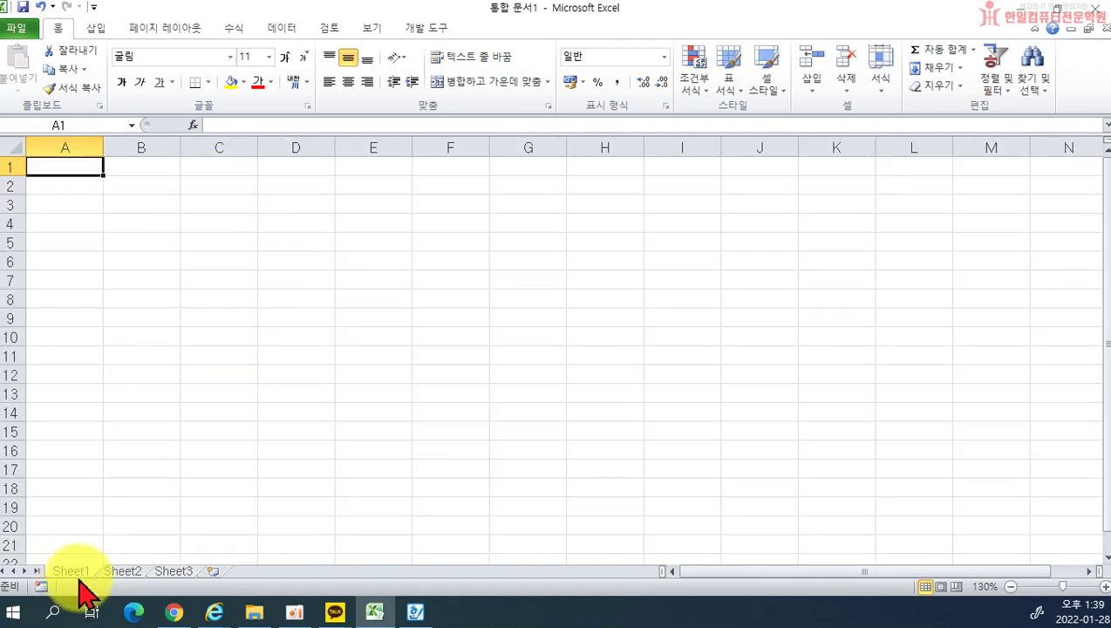
# Step: Select columns A through F one by one, then jump to the last column, XFD
pyautogui.click(74, 144)
pyautogui.click(139, 144)
pyautogui.click(218, 144)
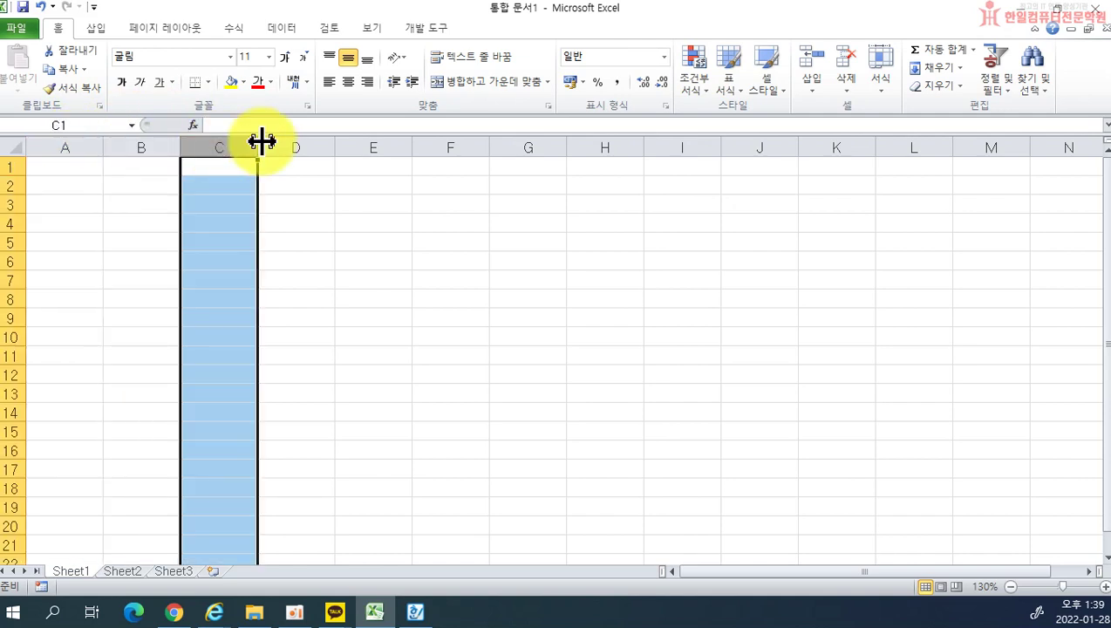
pyautogui.click(288, 140)
pyautogui.click(377, 141)
pyautogui.click(443, 140)
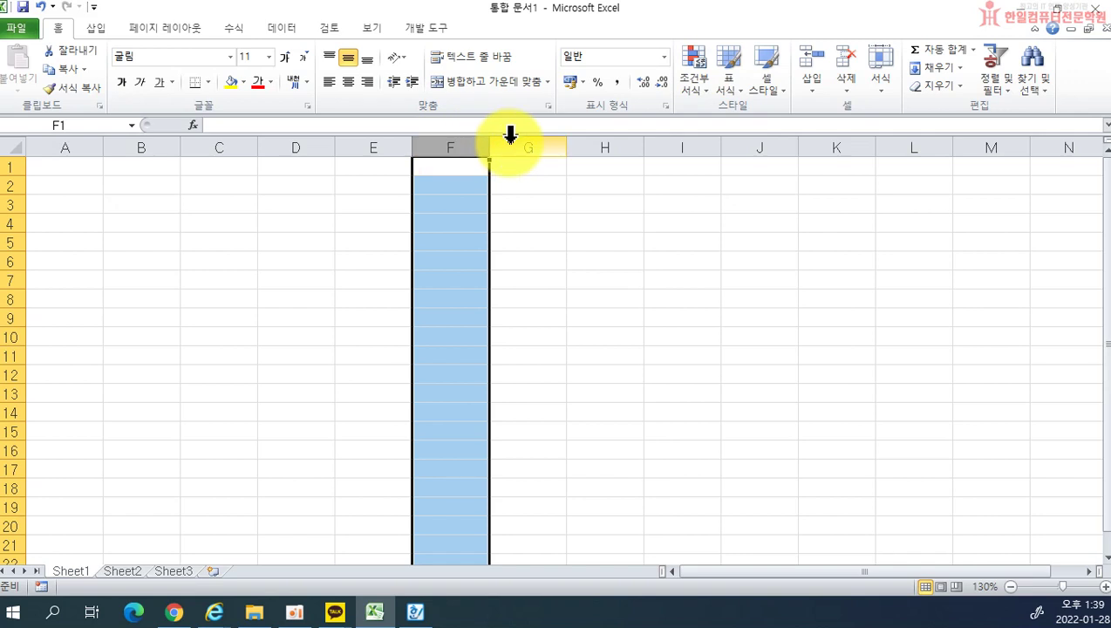
pyautogui.hotkey('ctrl', 'Right')
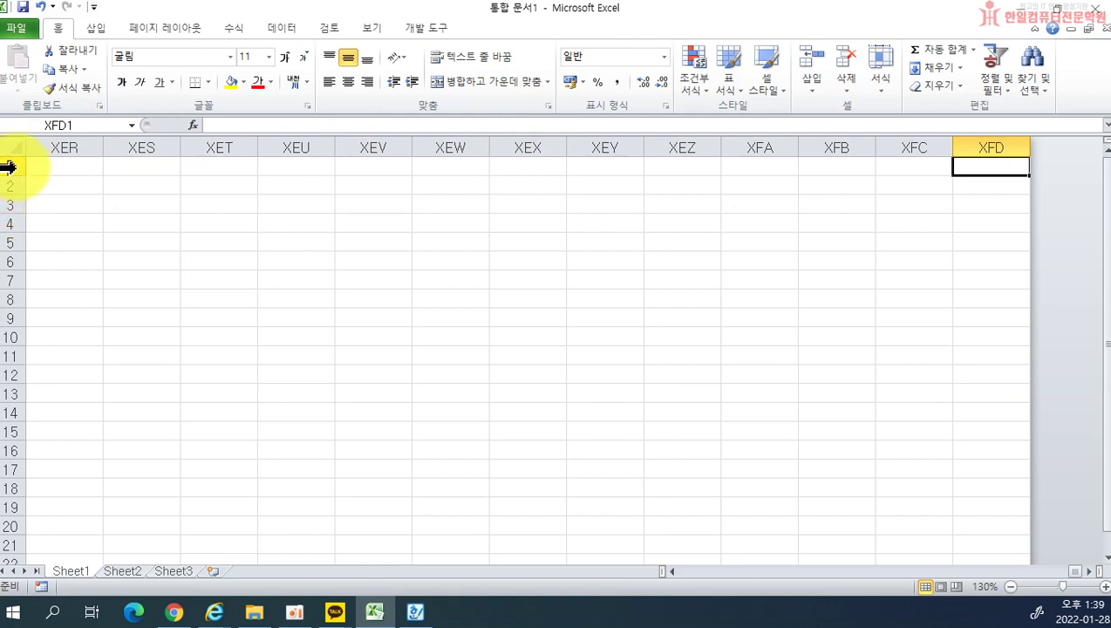
# Step: Select rows 1 and 4, then jump down to the last row, 1048576
pyautogui.click(7, 166)
pyautogui.moveTo(10, 175); pyautogui.dragTo(9, 223)
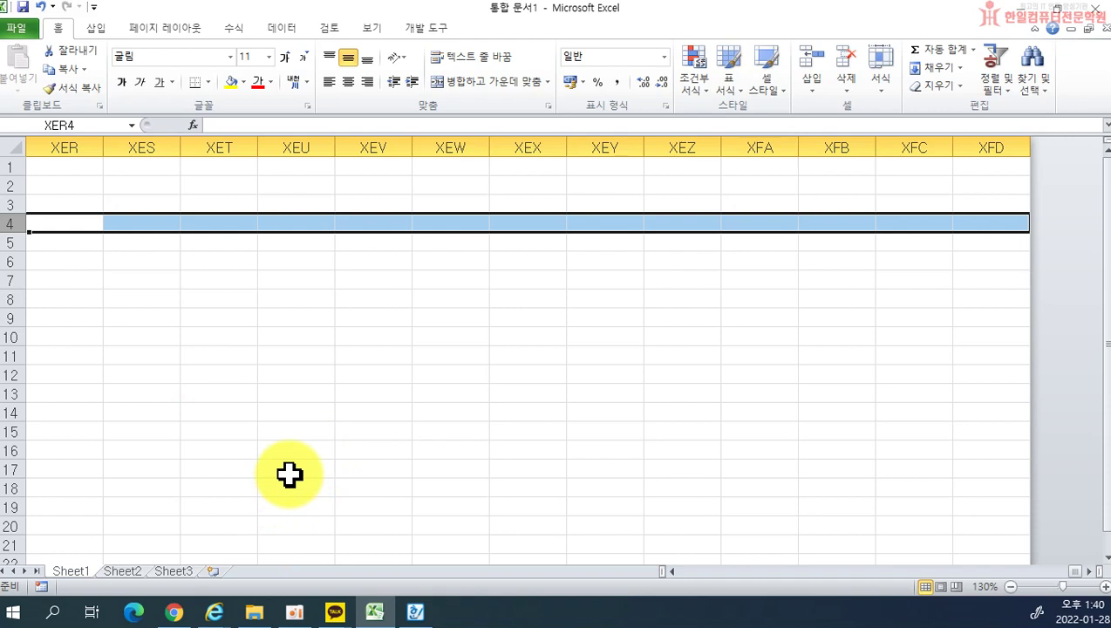
pyautogui.hotkey('ctrl', 'Down')
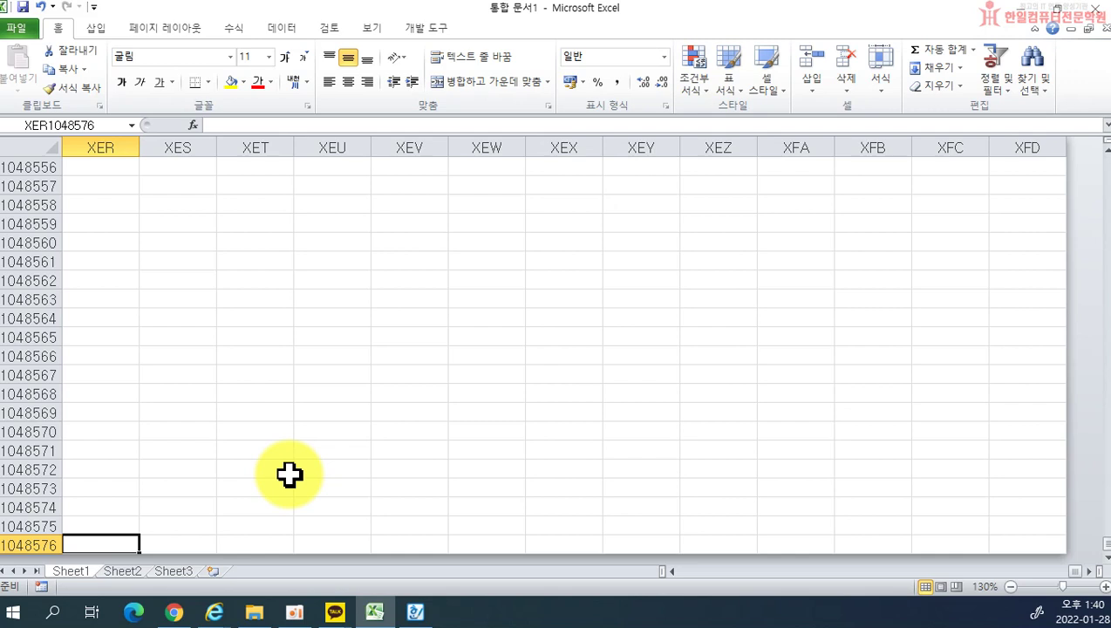
# Step: Jump from the last row back to column A and up to cell A1
pyautogui.hotkey('ctrl', 'Left')
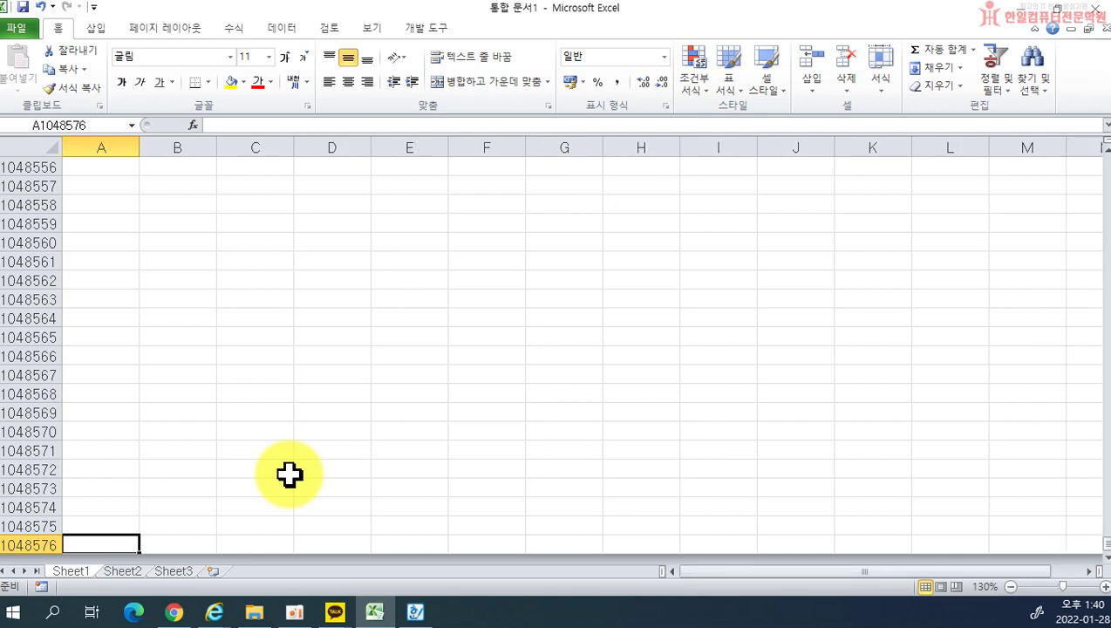
pyautogui.hotkey('ctrl', 'Up')
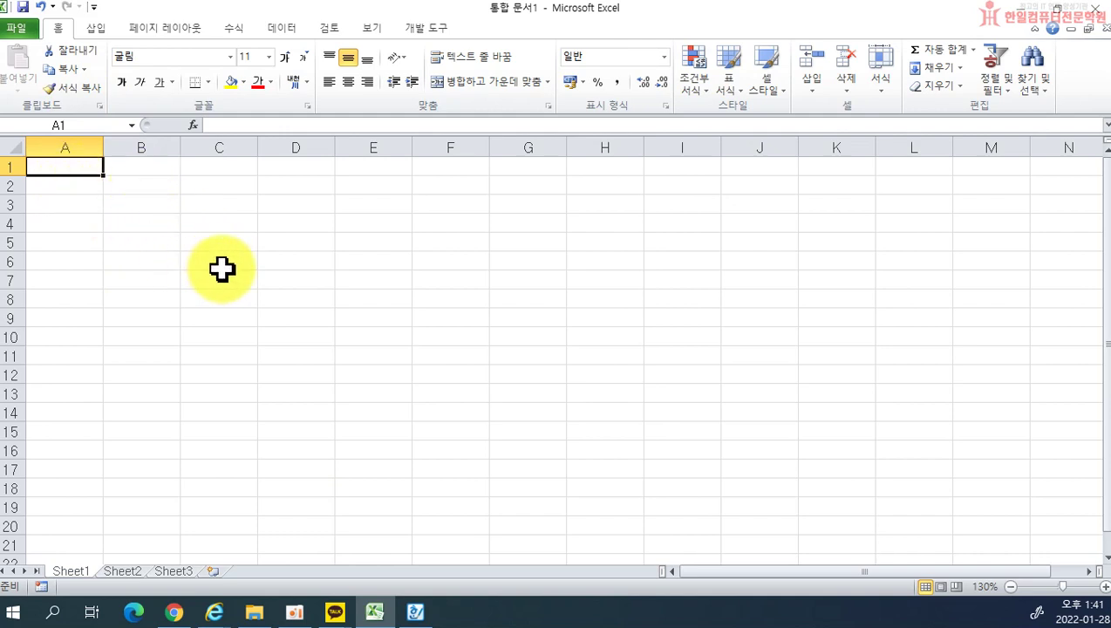
pyautogui.click(217, 242)
pyautogui.click(372, 261)
pyautogui.click(387, 375)
pyautogui.click(265, 334)
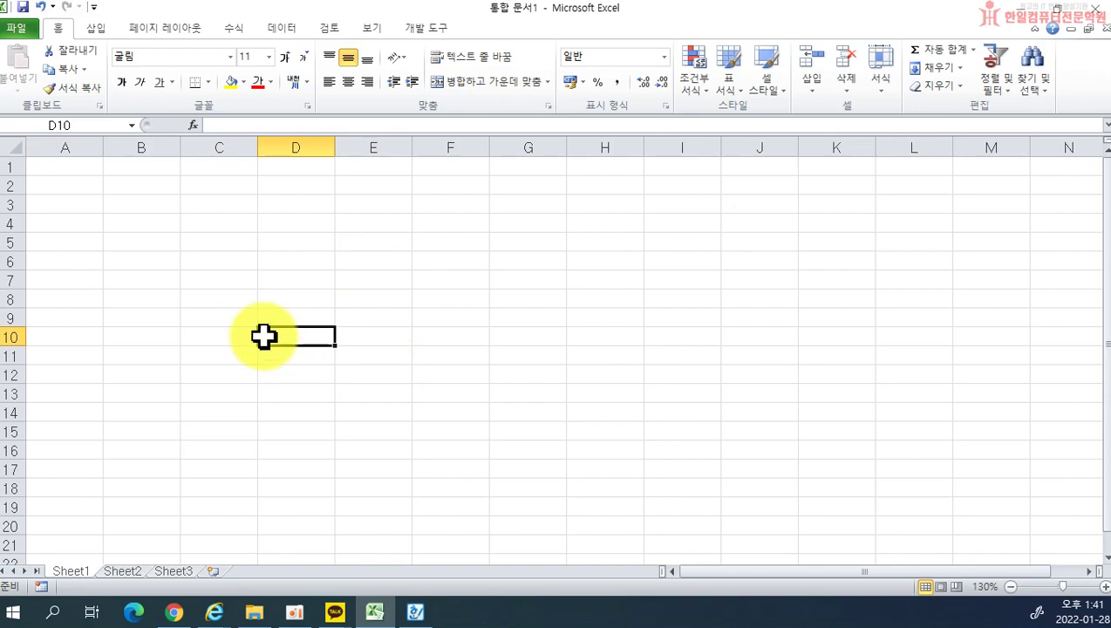
pyautogui.click(415, 612)
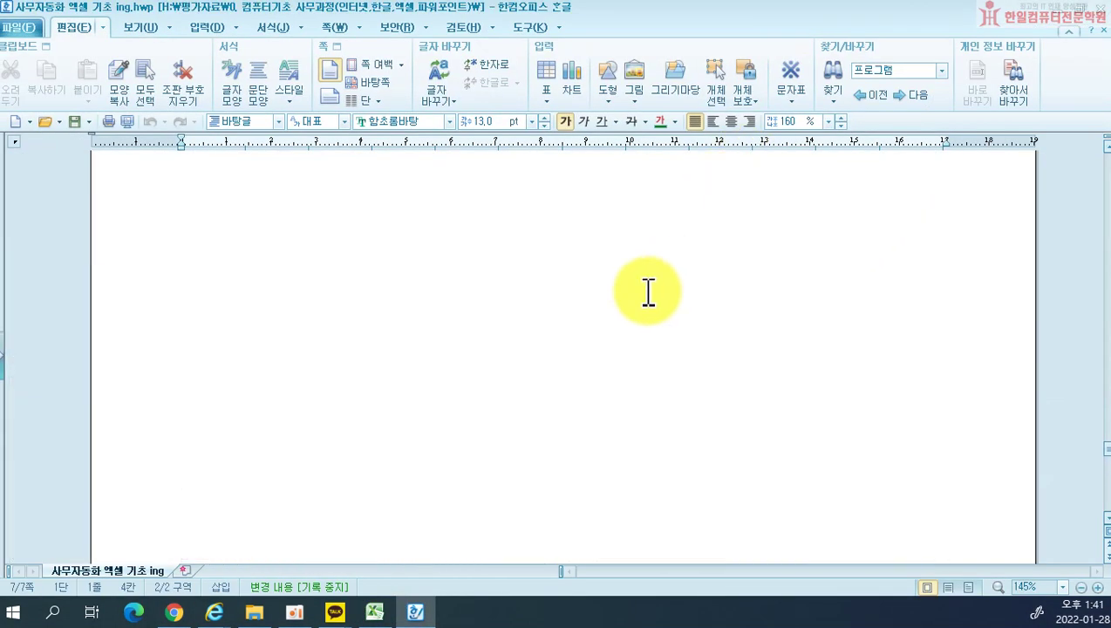
pyautogui.scroll(1, 648, 292)
pyautogui.moveTo(418, 5); pyautogui.dragTo(2, 427)
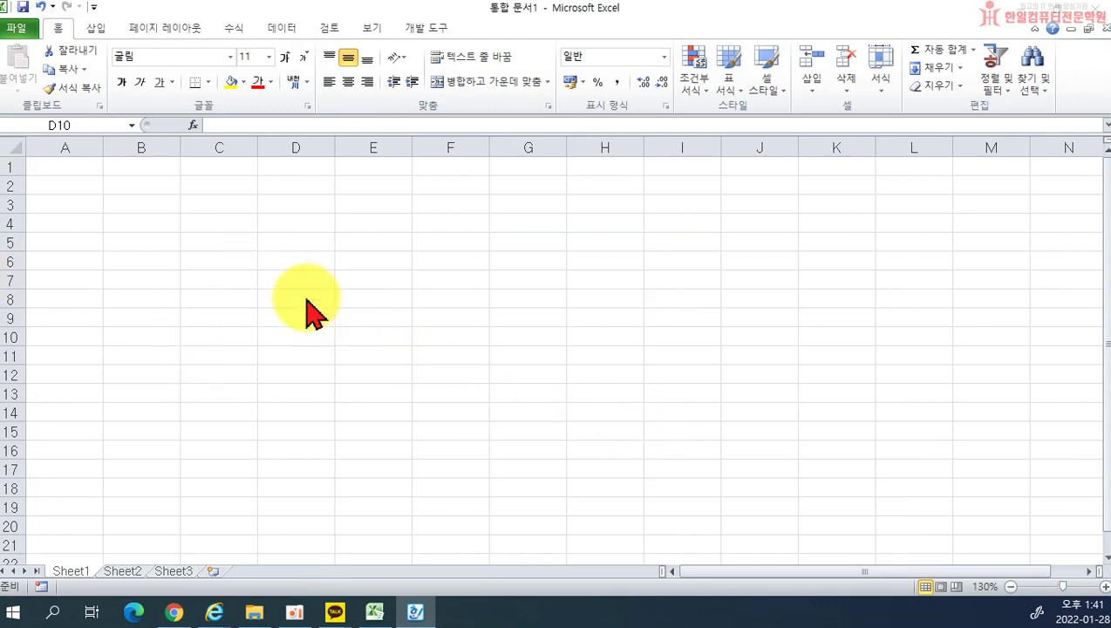
pyautogui.click(372, 260)
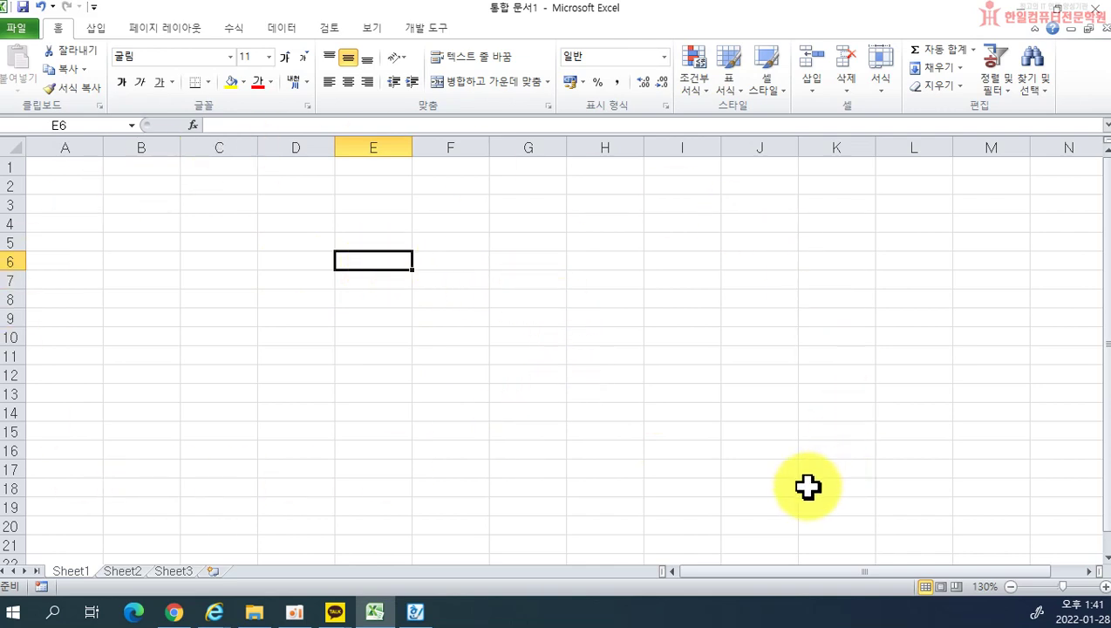
pyautogui.click(225, 224)
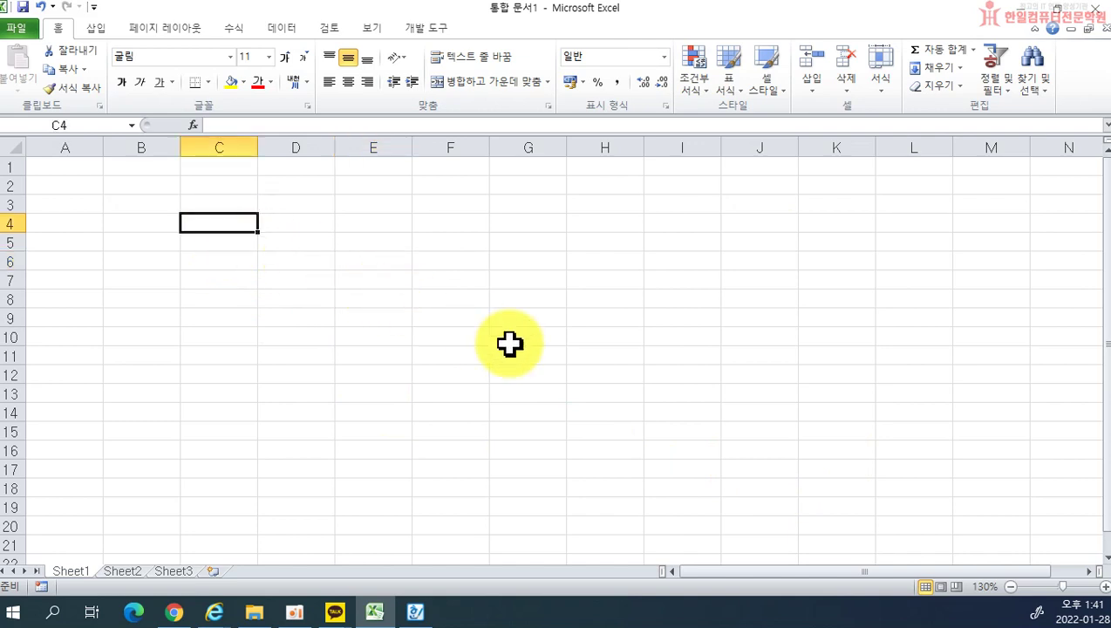
pyautogui.press('Right')
pyautogui.press('Right')
pyautogui.press('Left')
pyautogui.press('Left')
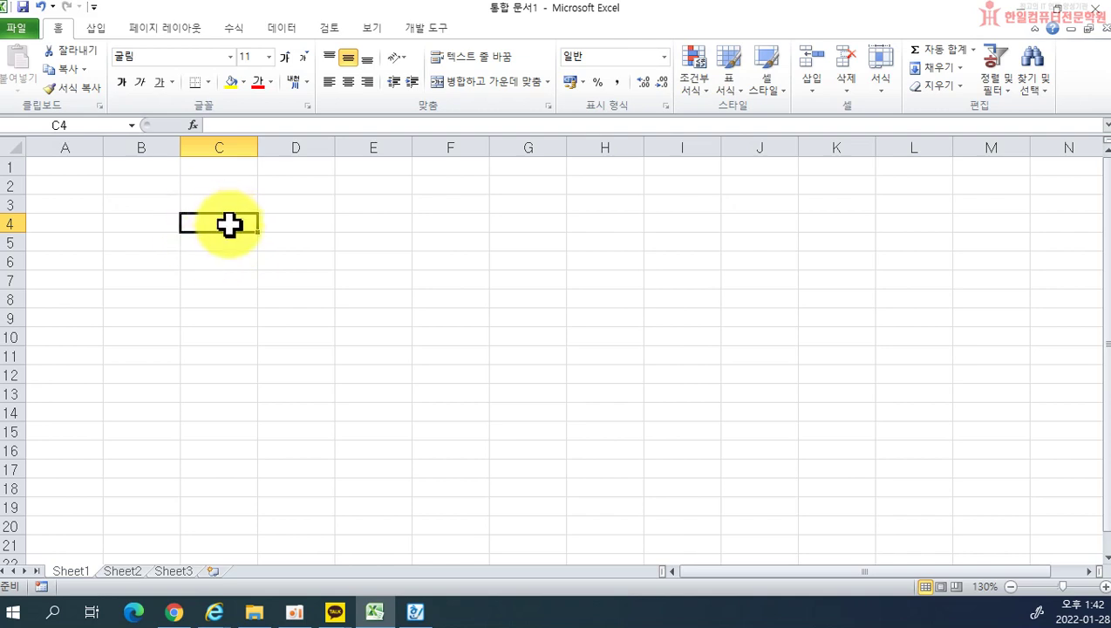
pyautogui.click(134, 203)
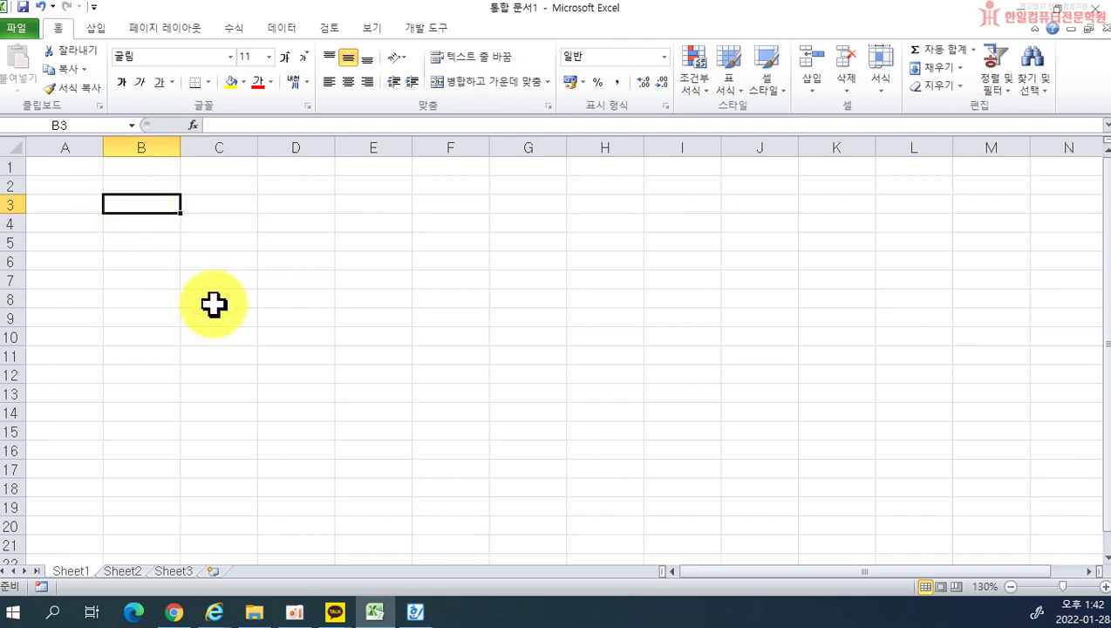
pyautogui.click(449, 351)
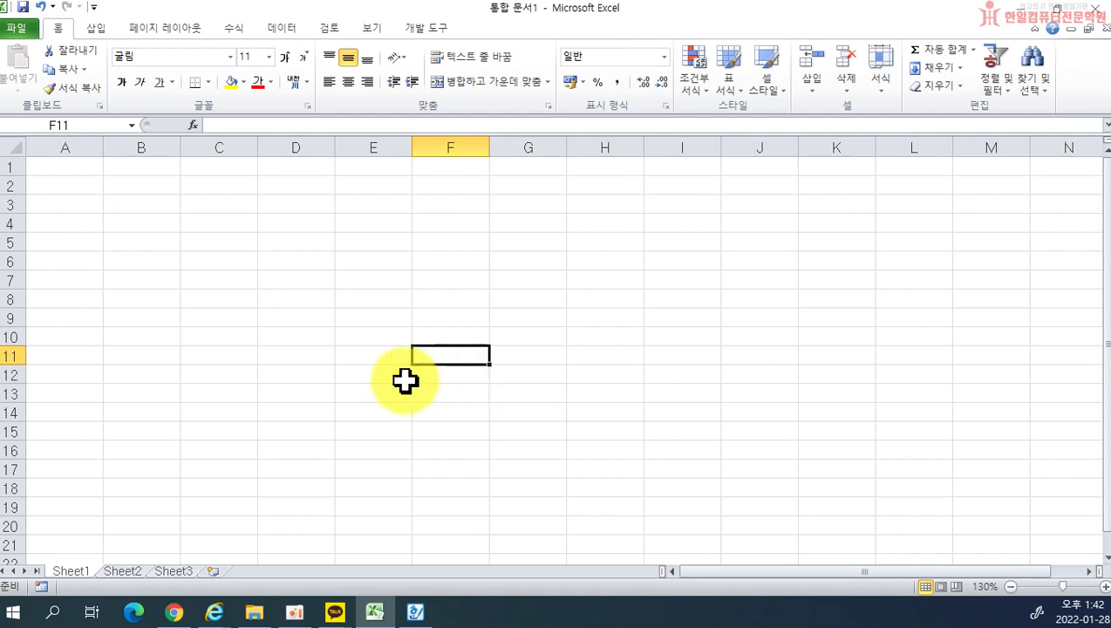
pyautogui.click(2, 433)
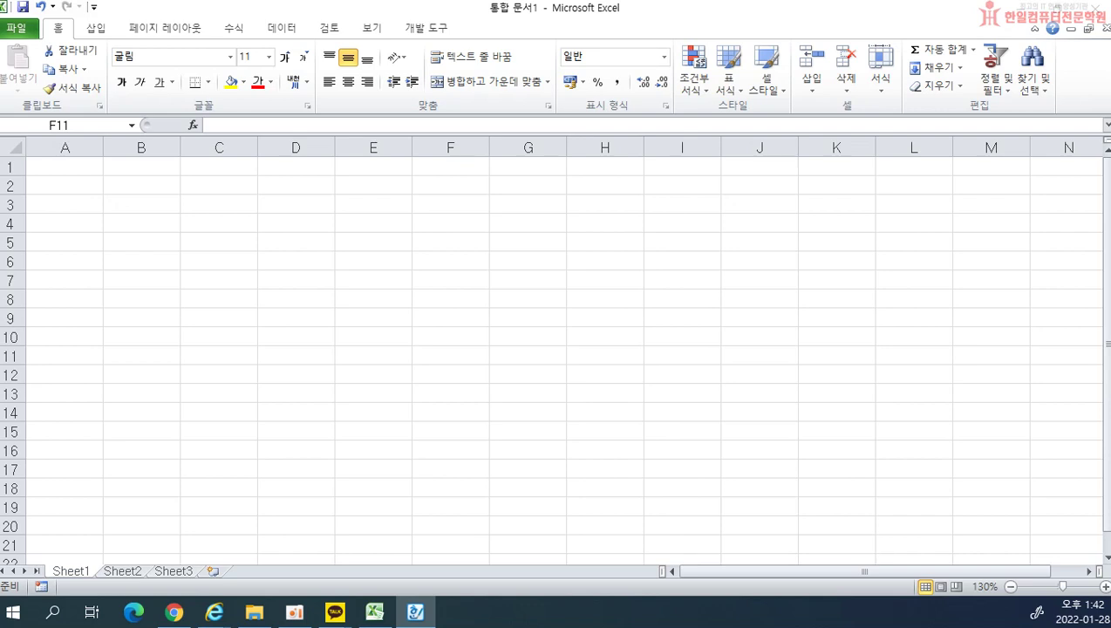
# Step: Enter 한일 in B2 and 123 in B3
pyautogui.click(129, 196)
pyautogui.click(127, 181)
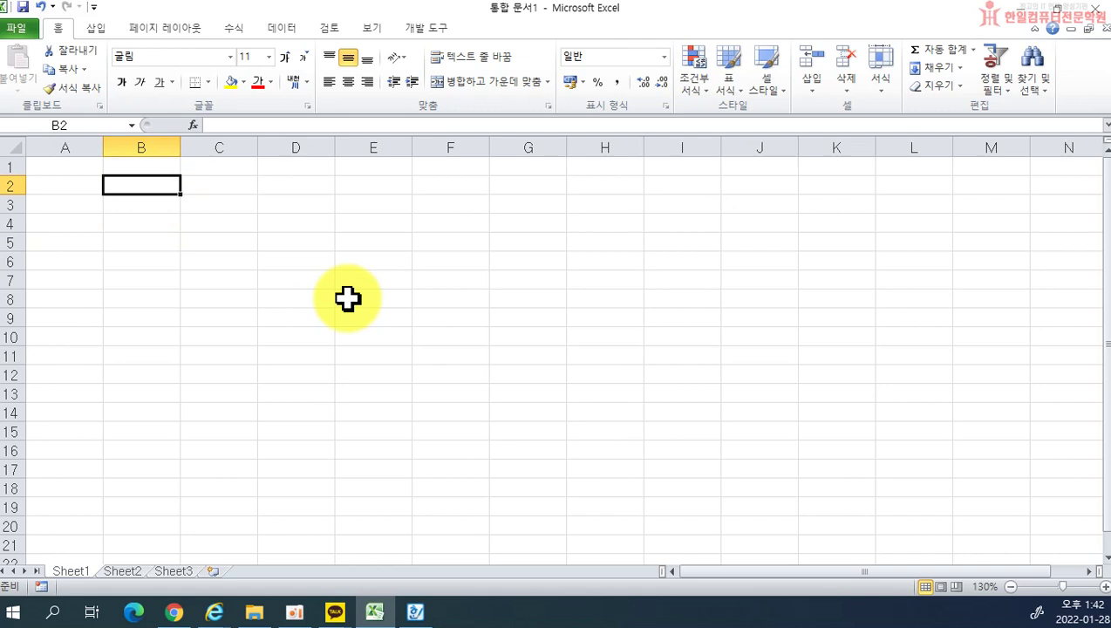
pyautogui.write('g')
pyautogui.press('BackSpace')
pyautogui.write('한일')
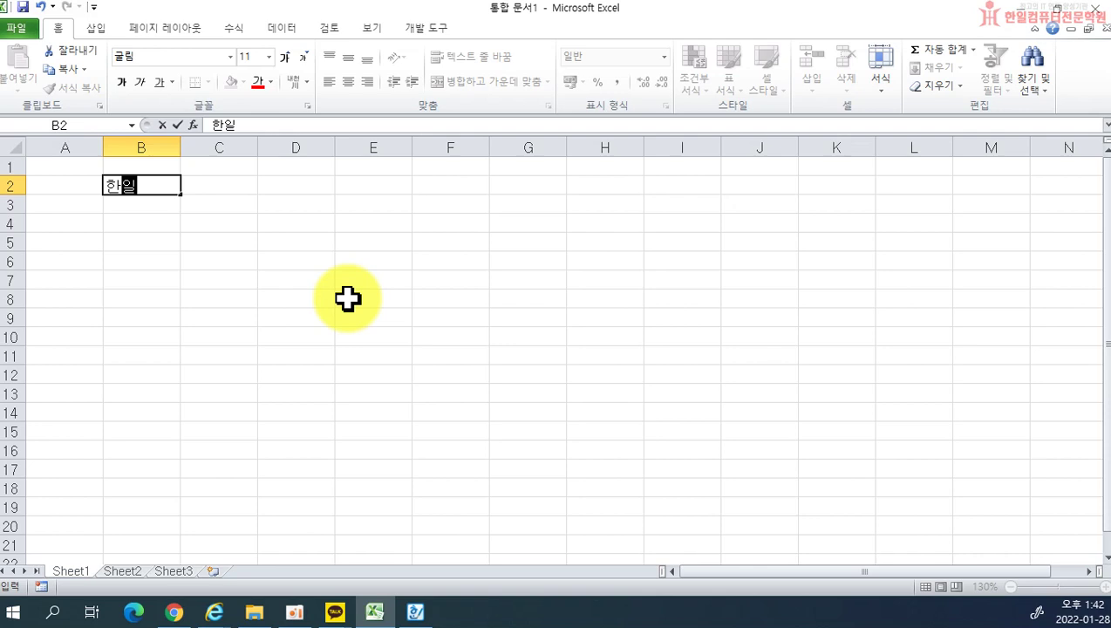
pyautogui.press('Return')
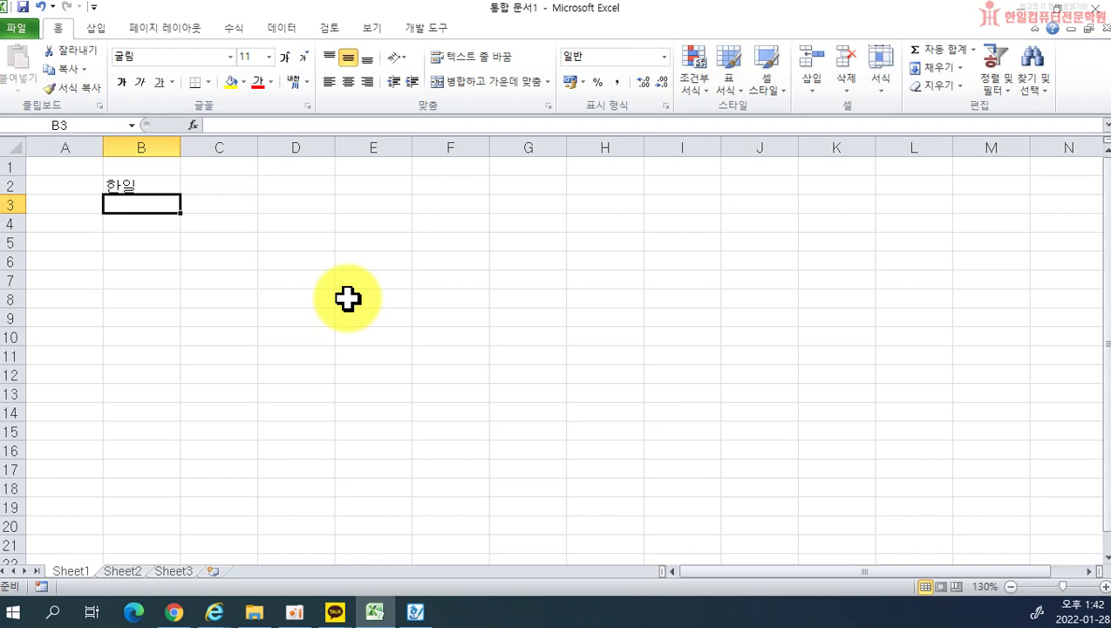
pyautogui.write('123')
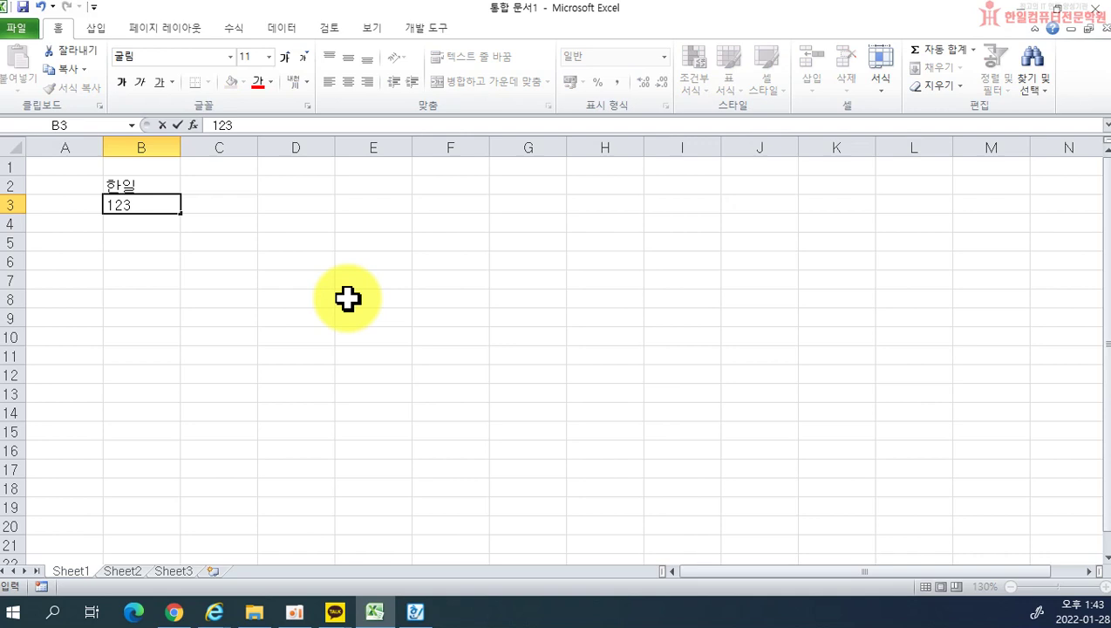
pyautogui.press('Return')
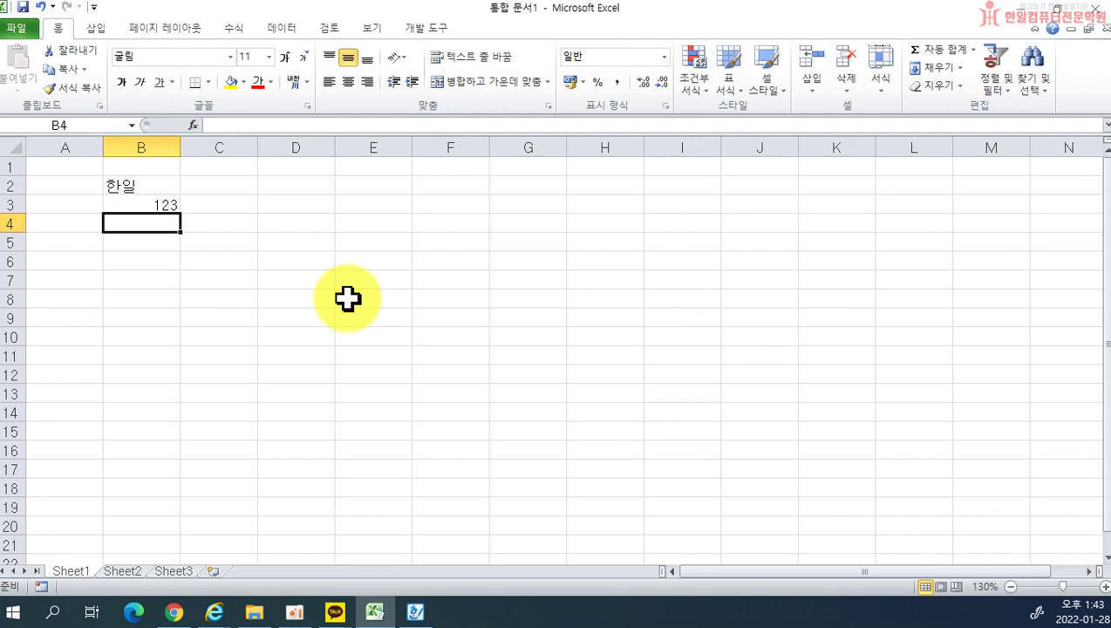
# Step: Enter 100원 in B4 and 150-108 in B5
pyautogui.write('1')
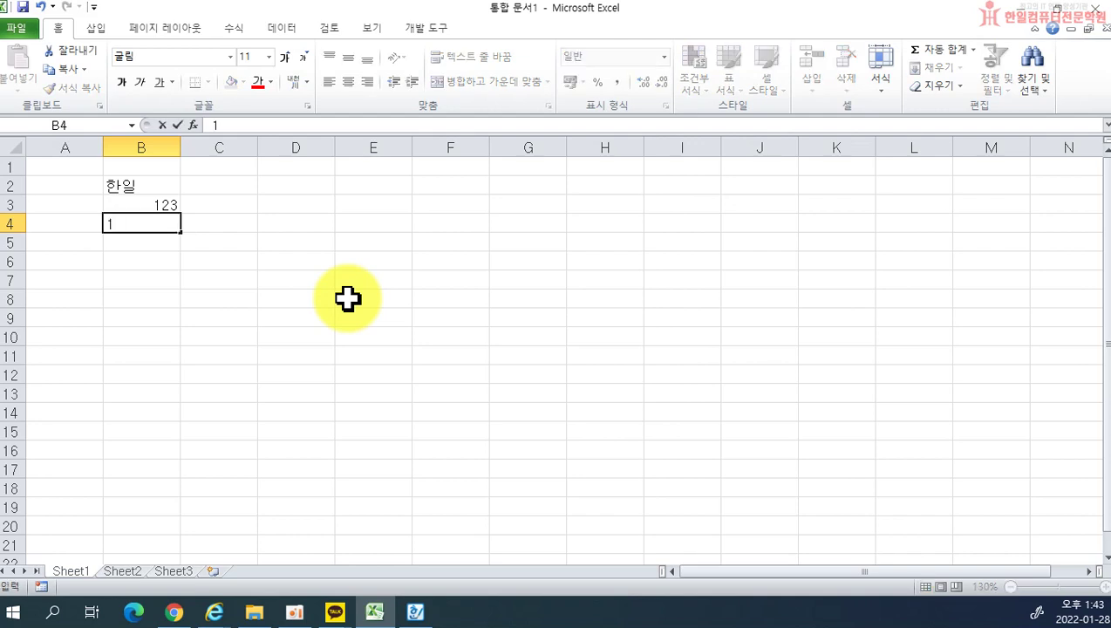
pyautogui.write('00원')
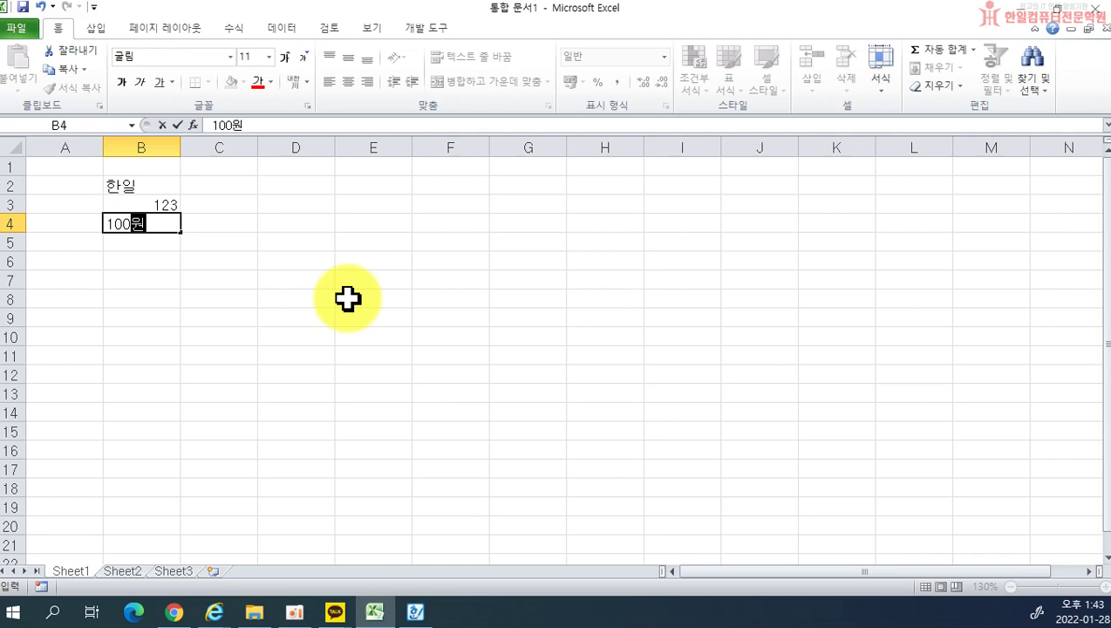
pyautogui.press('Return')
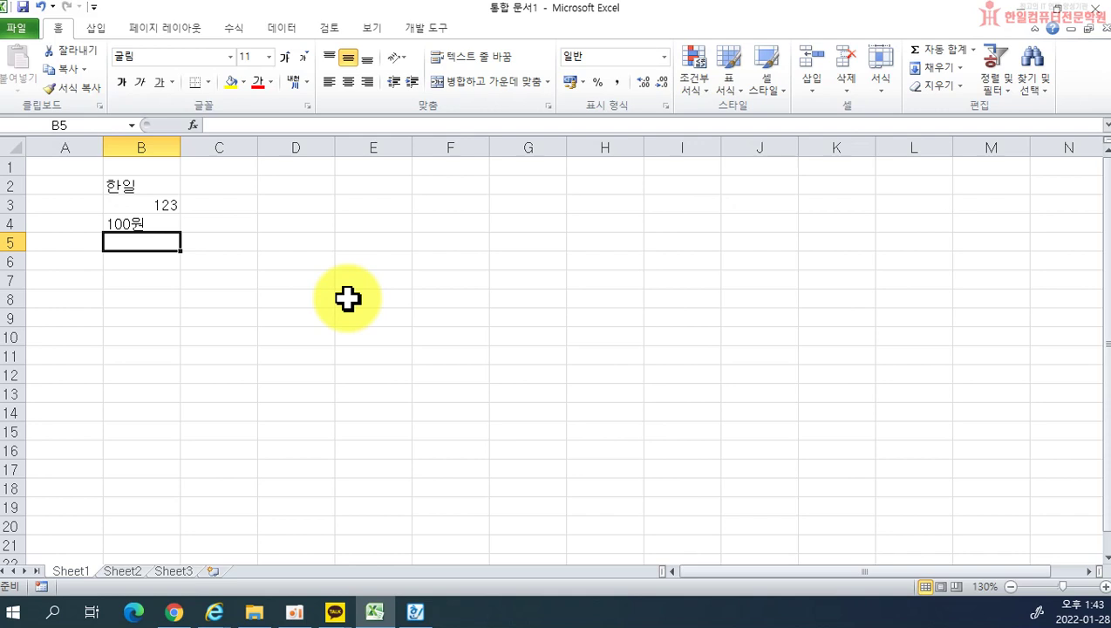
pyautogui.write('150-1')
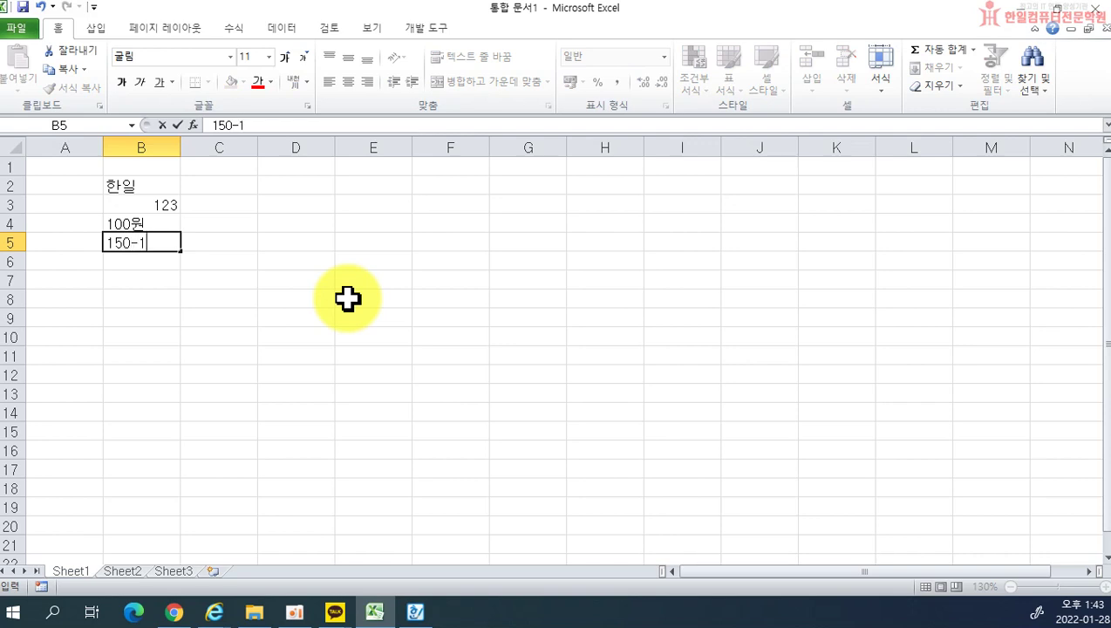
pyautogui.write('08')
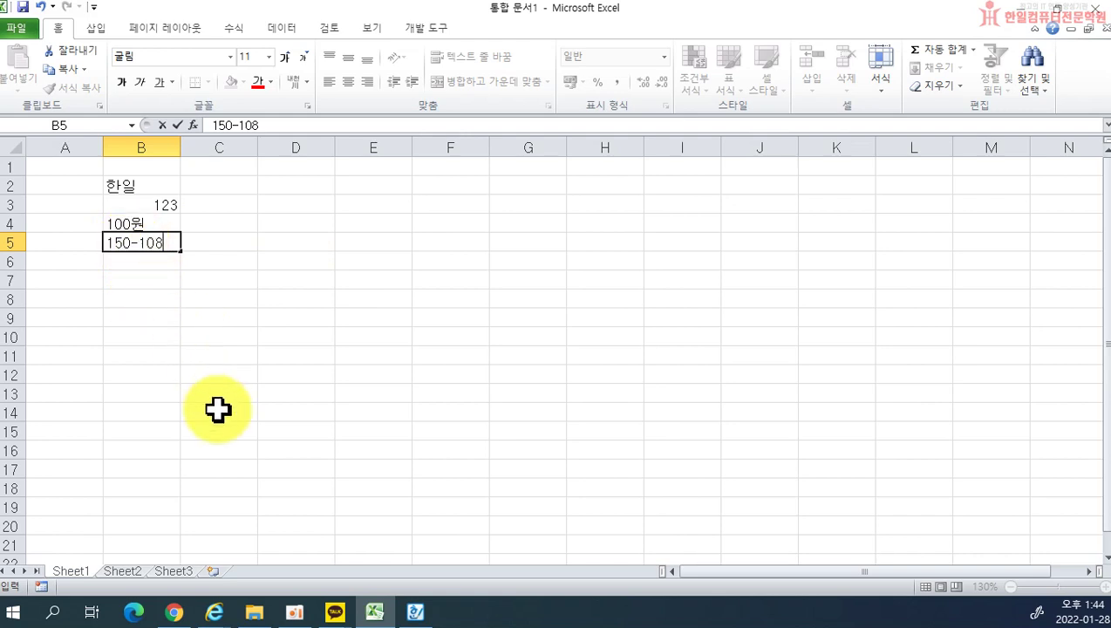
pyautogui.press('Return')
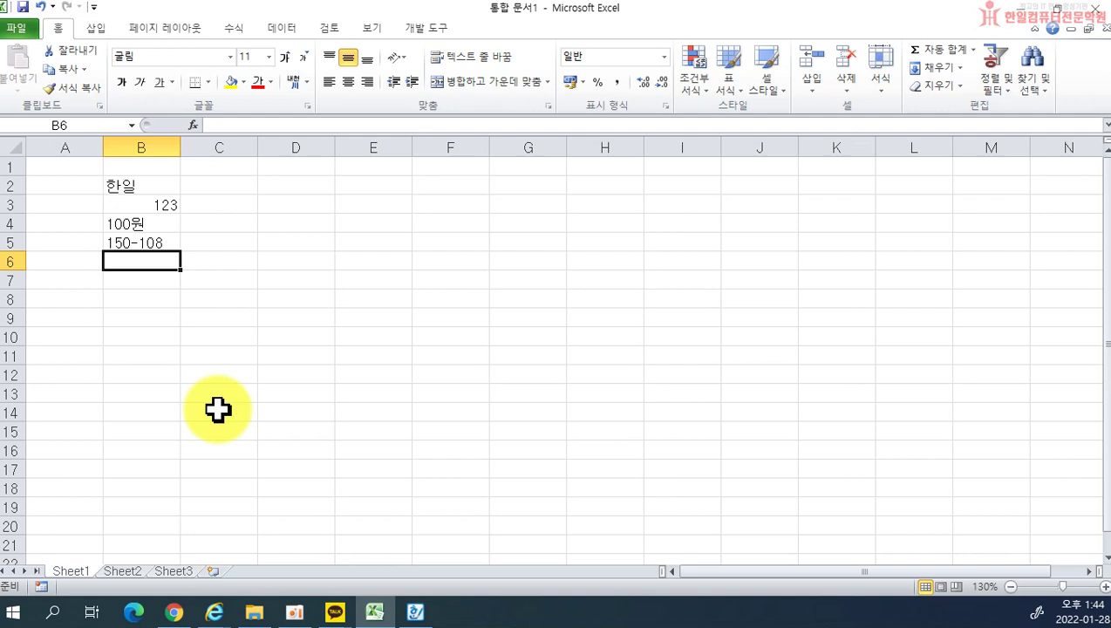
# Step: Enter 2022-01-28 in B6, check it is stored as a date, then type 1/28 in B7
pyautogui.write('20')
pyautogui.write('22-01-28')
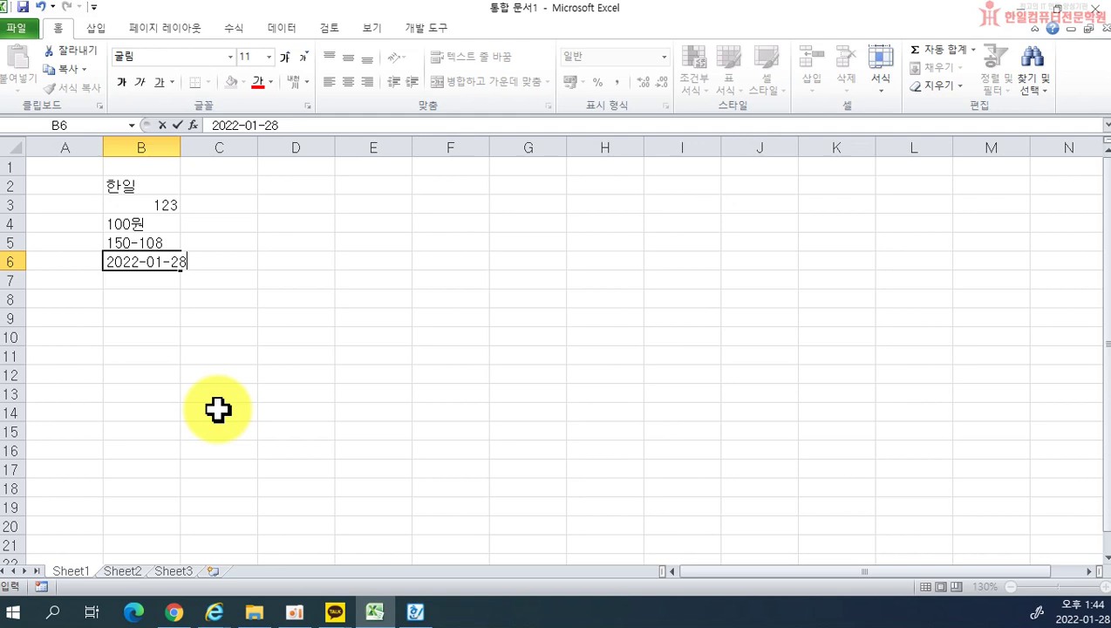
pyautogui.press('Return')
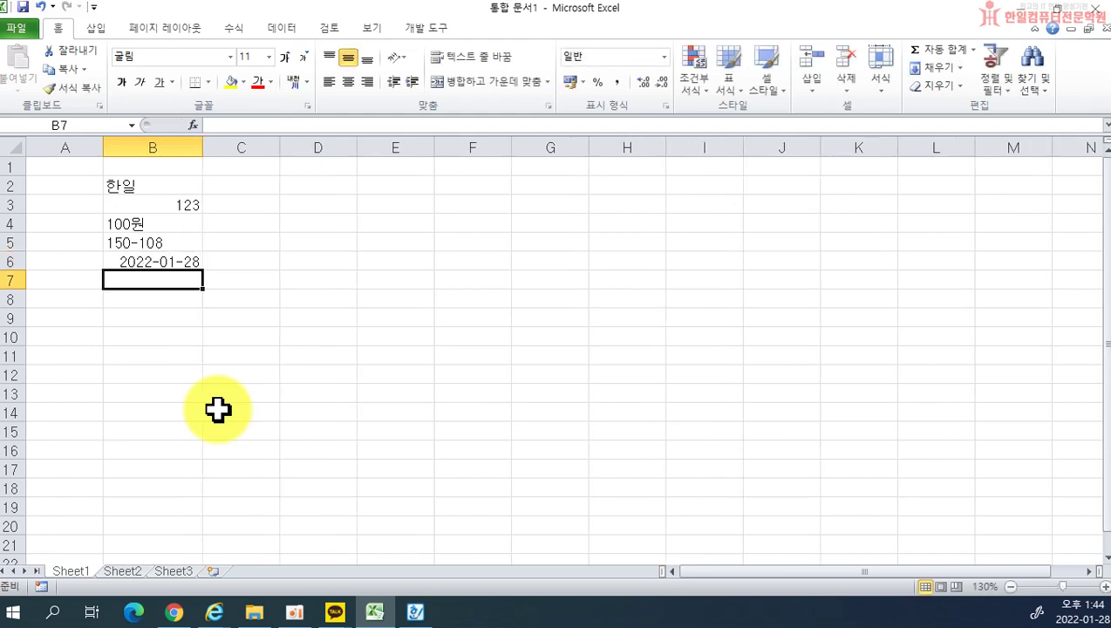
pyautogui.click(153, 263)
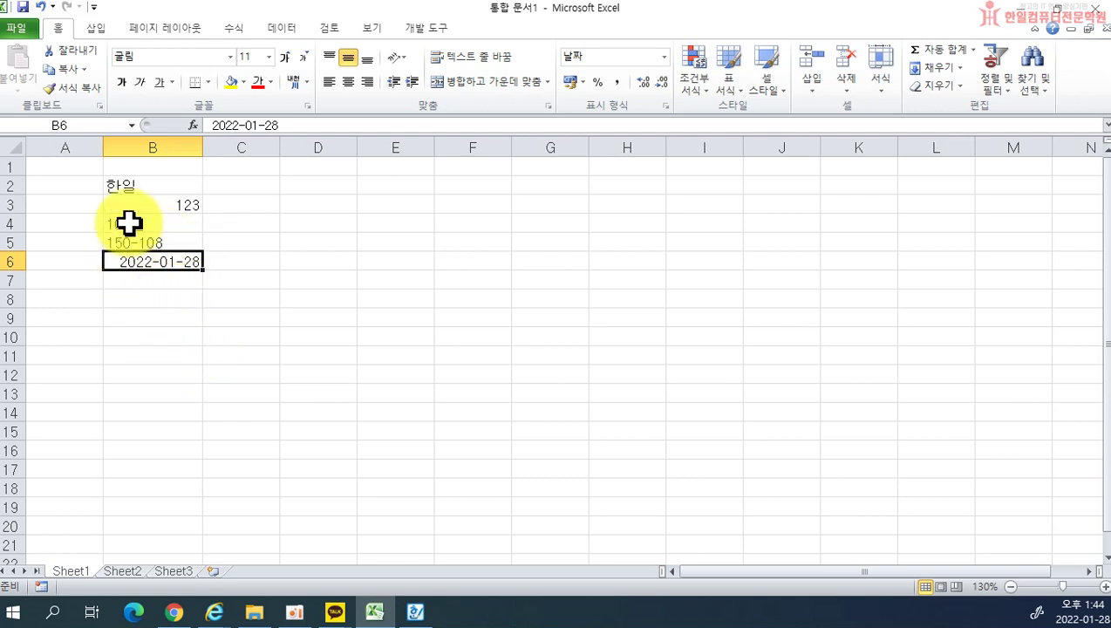
pyautogui.click(174, 281)
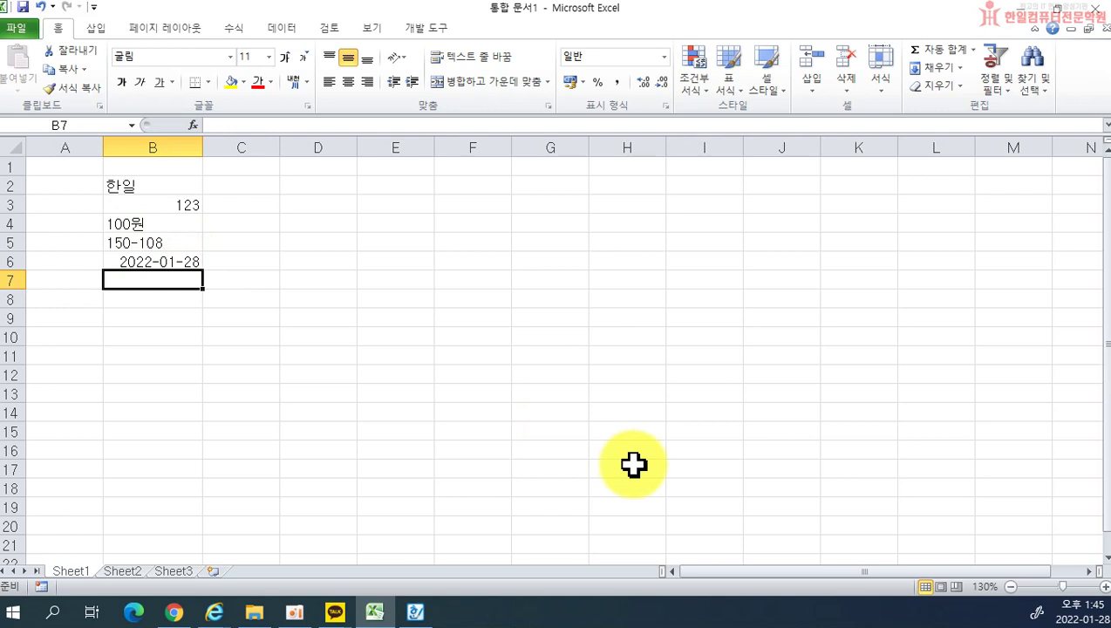
pyautogui.write('1/28')
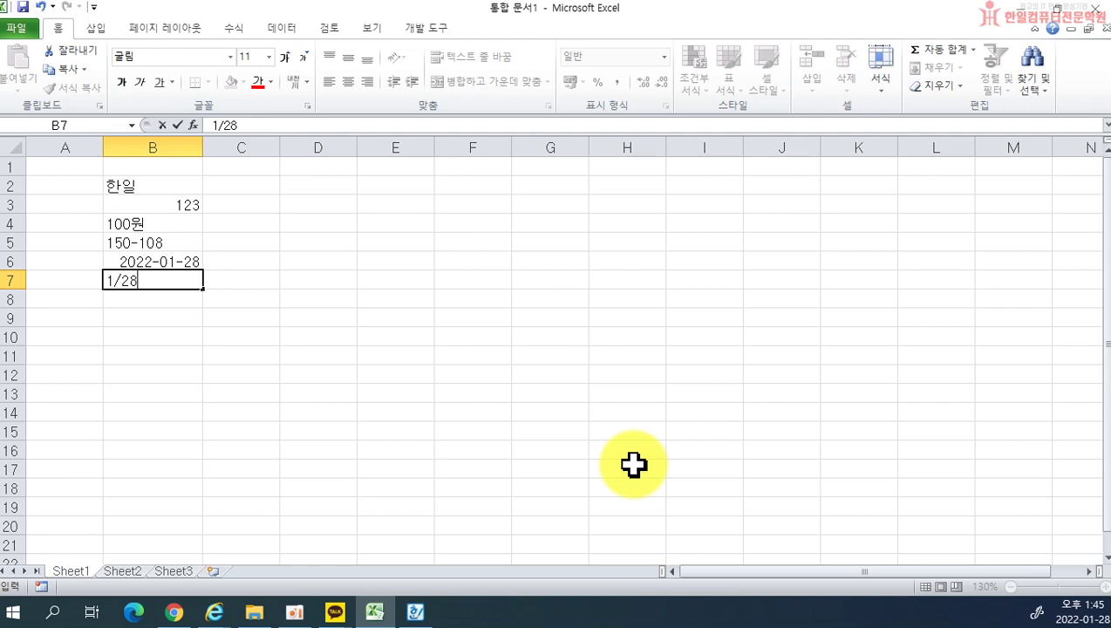
# Step: Confirm 1/28 in B7 as 01월 28일 and compare the stored values of B6, B7 and B3
pyautogui.press('Return')
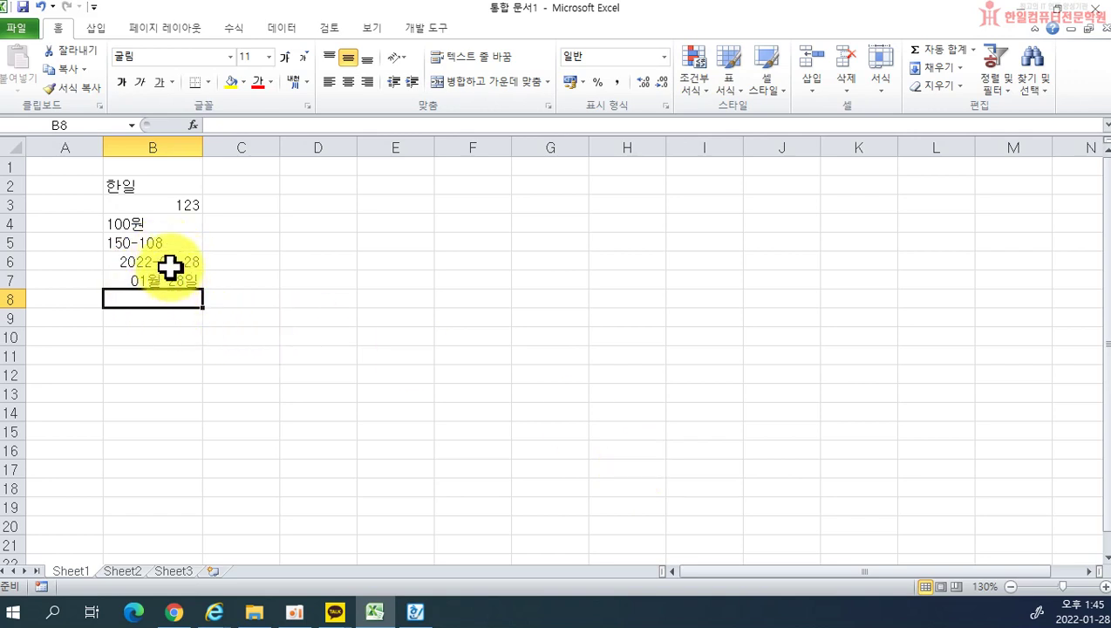
pyautogui.click(181, 262)
pyautogui.click(176, 278)
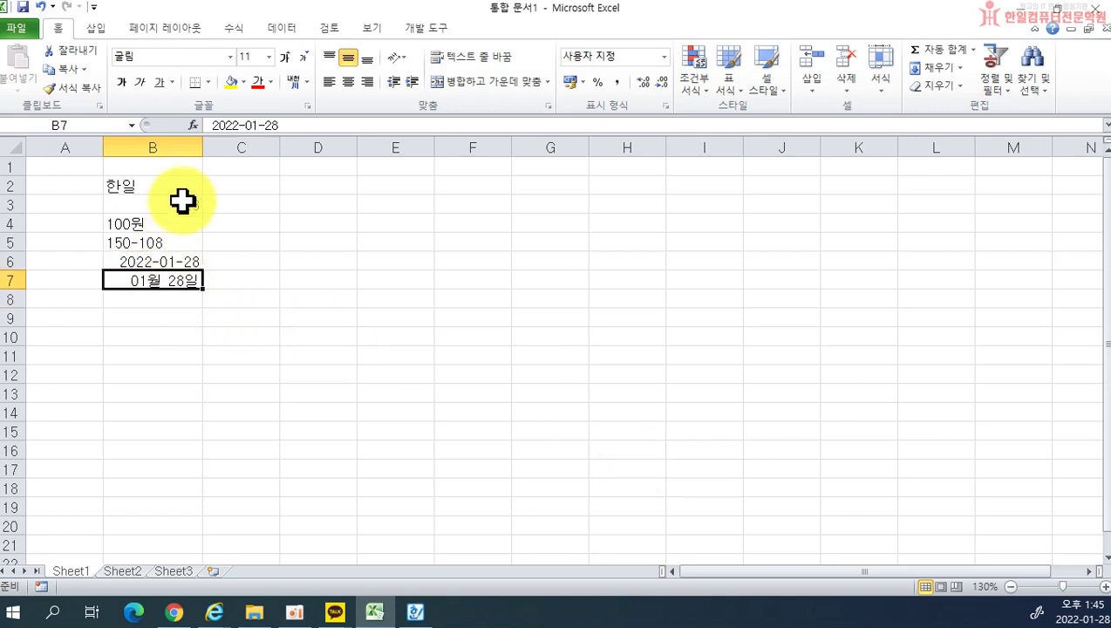
pyautogui.click(184, 202)
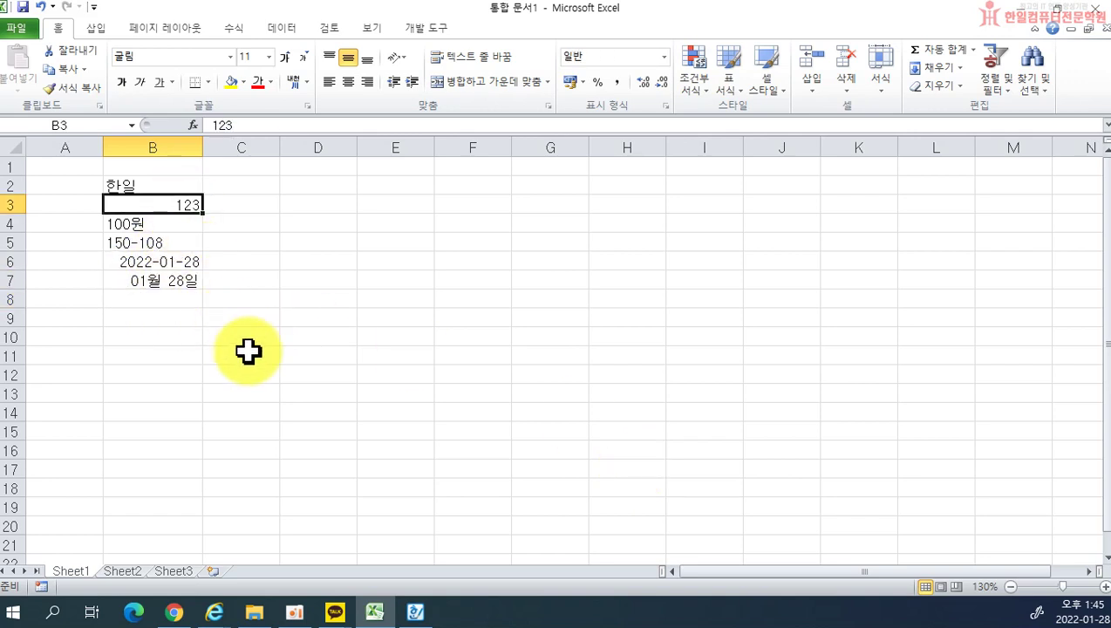
pyautogui.click(184, 301)
pyautogui.click(183, 280)
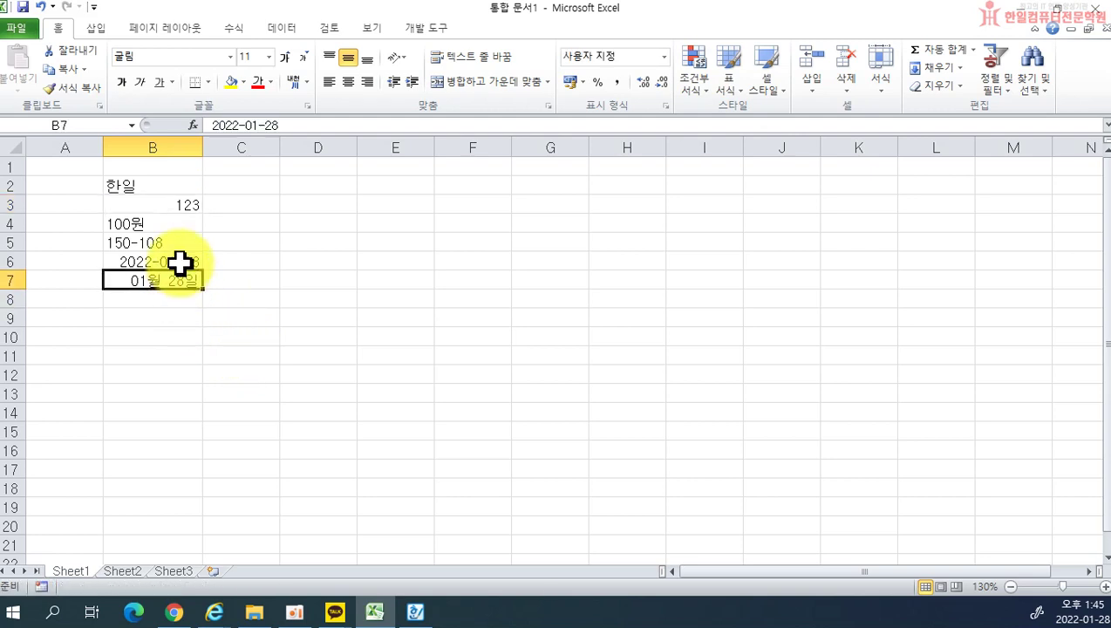
pyautogui.click(181, 262)
pyautogui.click(184, 206)
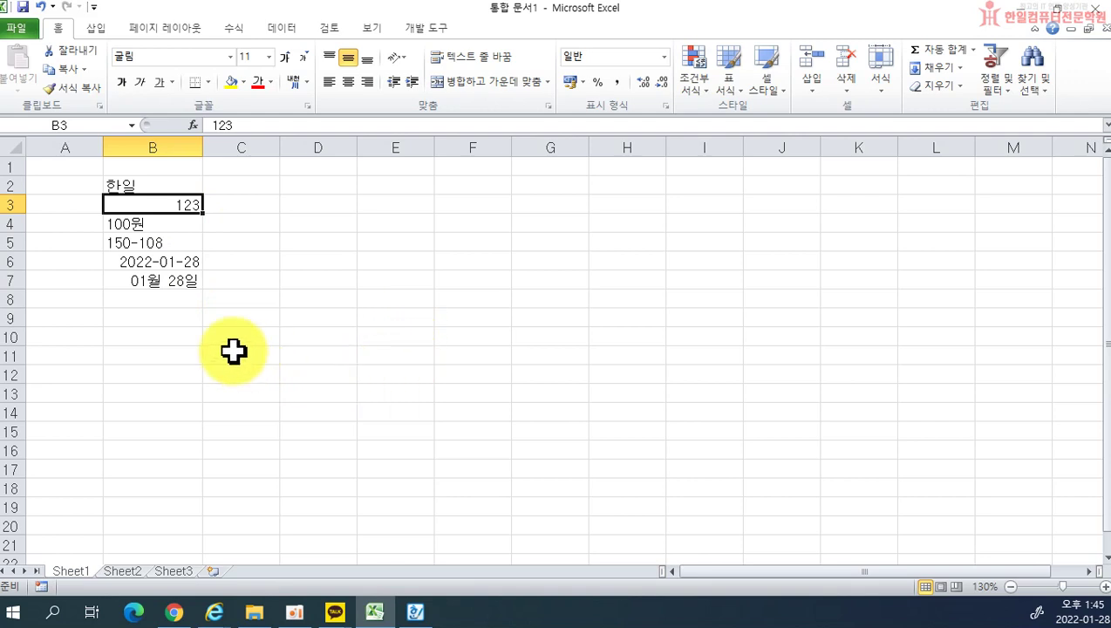
pyautogui.click(155, 315)
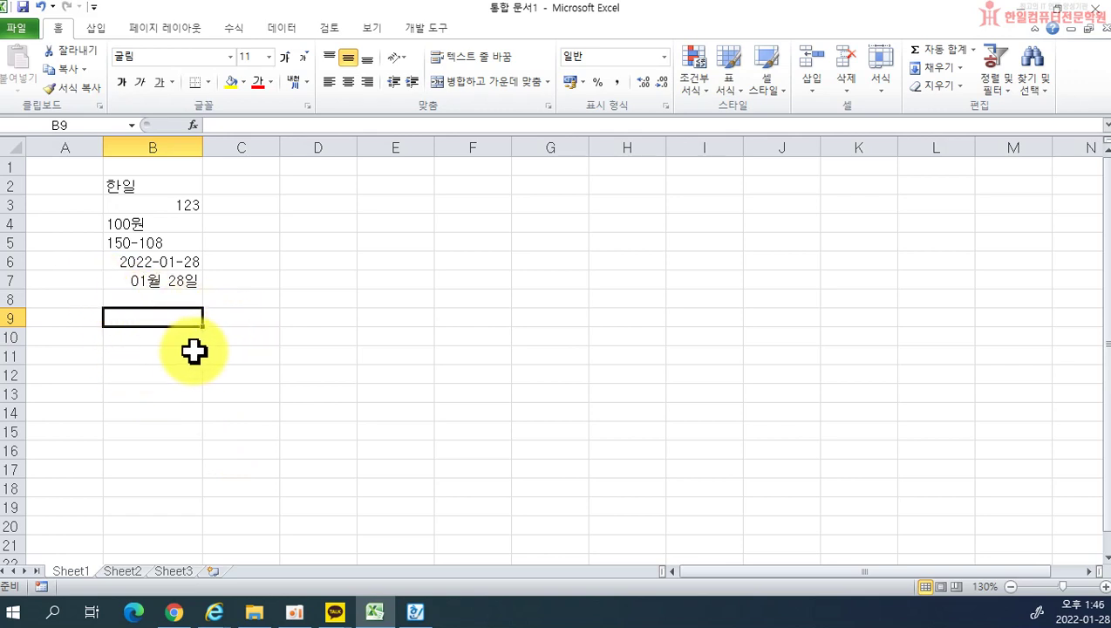
# Step: Select B2:B10 and delete all the sample entries
pyautogui.moveTo(153, 375); pyautogui.dragTo(144, 167)
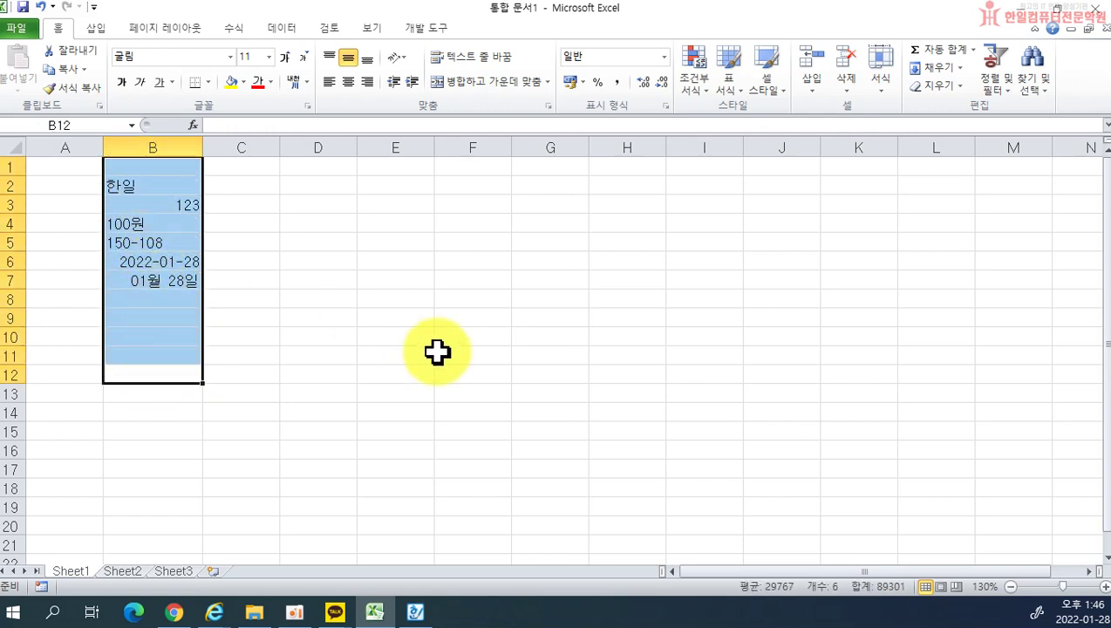
pyautogui.click(359, 412)
pyautogui.moveTo(149, 337); pyautogui.dragTo(132, 186)
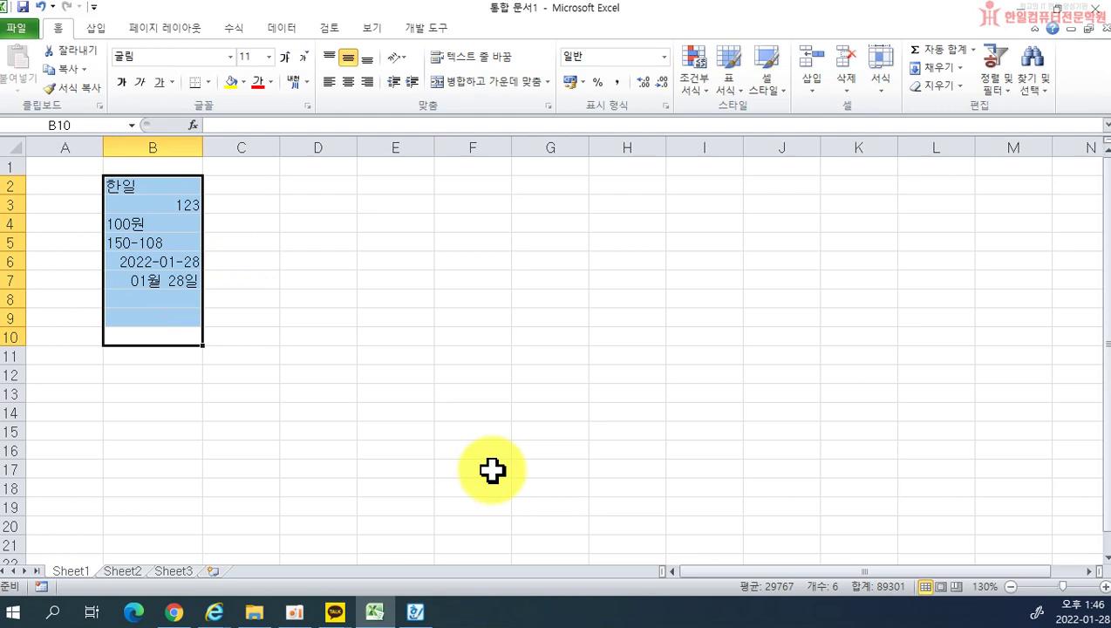
pyautogui.press('Delete')
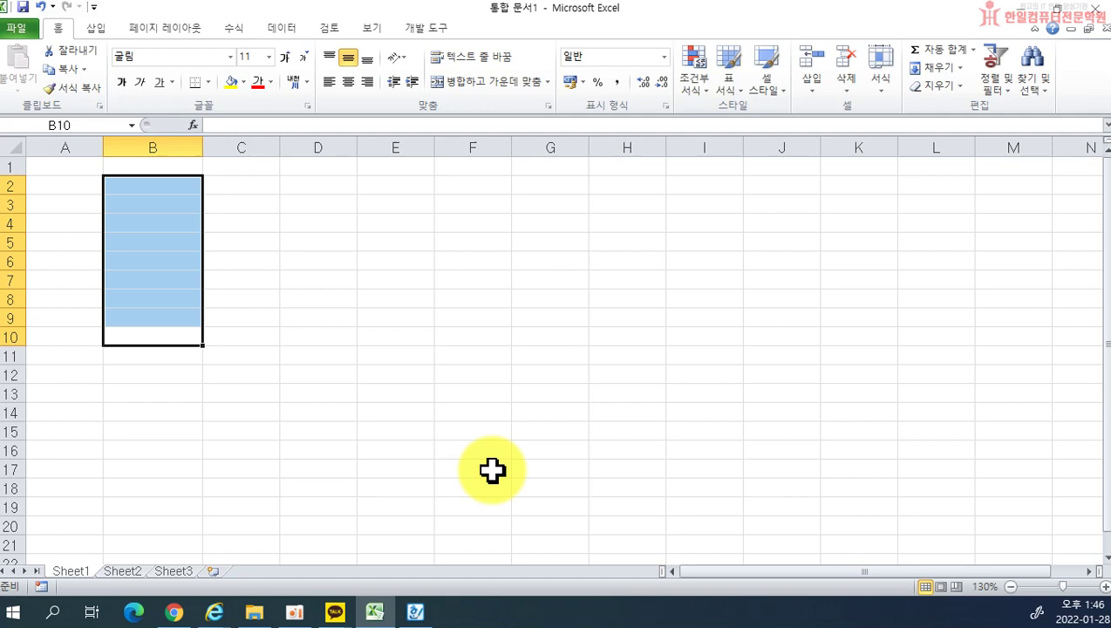
# Step: Narrow column B slightly, select B2, and bring the Hangul lesson document forward
pyautogui.moveTo(202, 149); pyautogui.dragTo(194, 149)
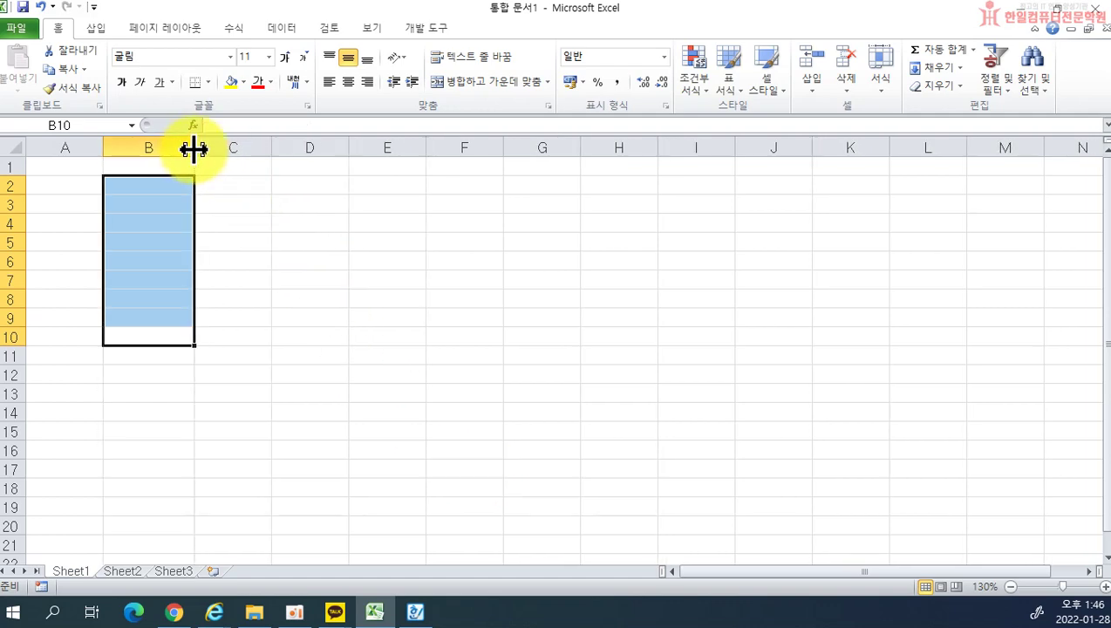
pyautogui.click(149, 243)
pyautogui.click(150, 188)
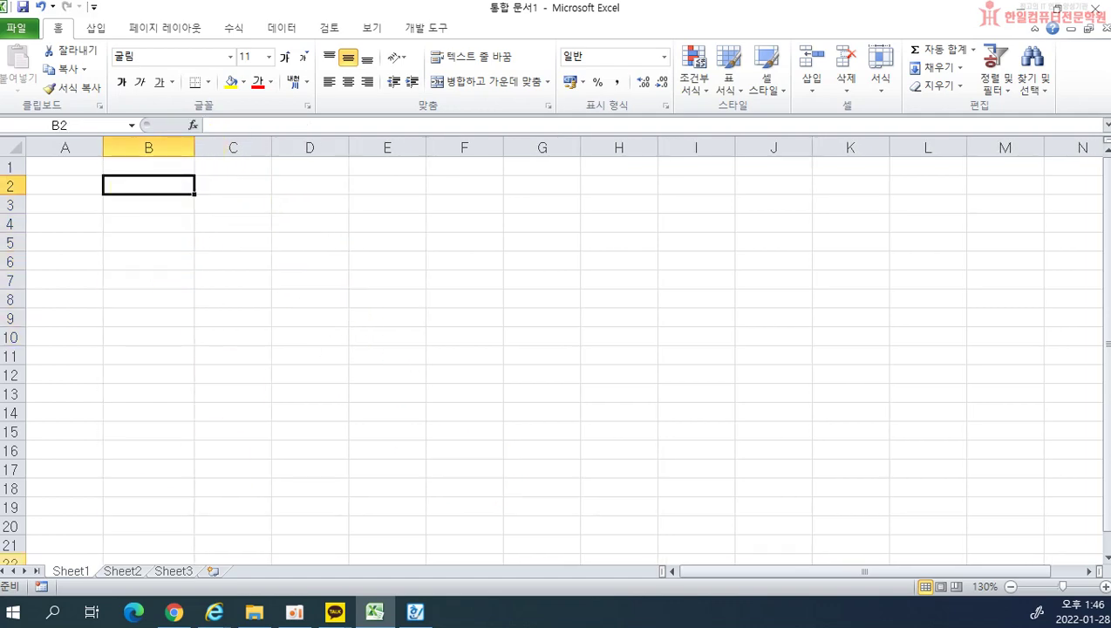
pyautogui.click(415, 612)
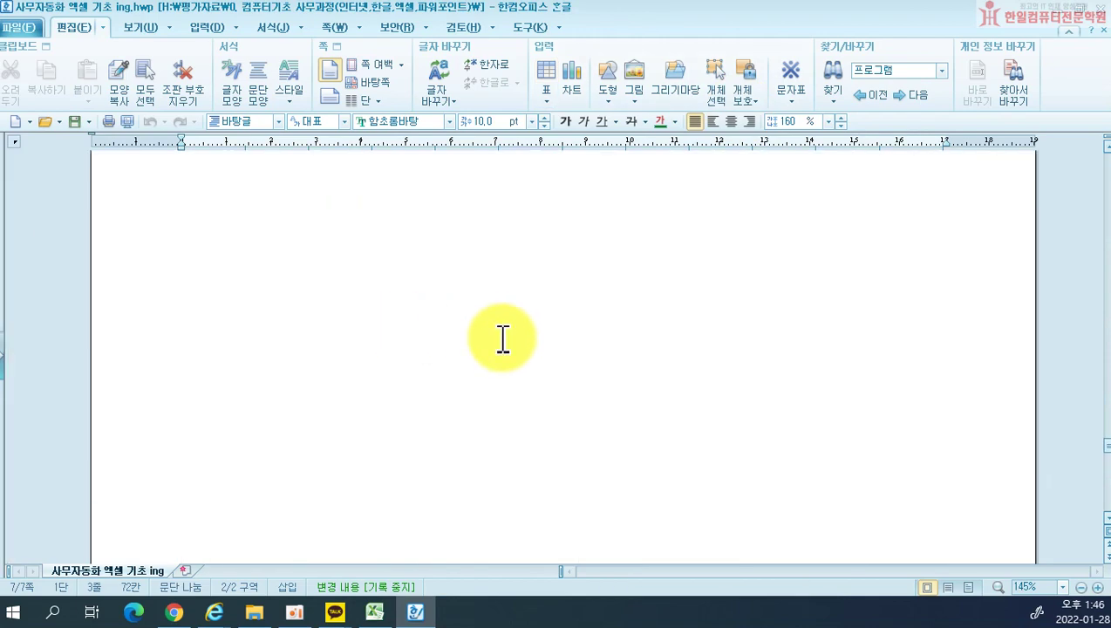
# Step: Scroll the Hangul lesson to the page 1 employee table, then return to Excel's cell B2
pyautogui.moveTo(1096, 442); pyautogui.dragTo(1108, 168)
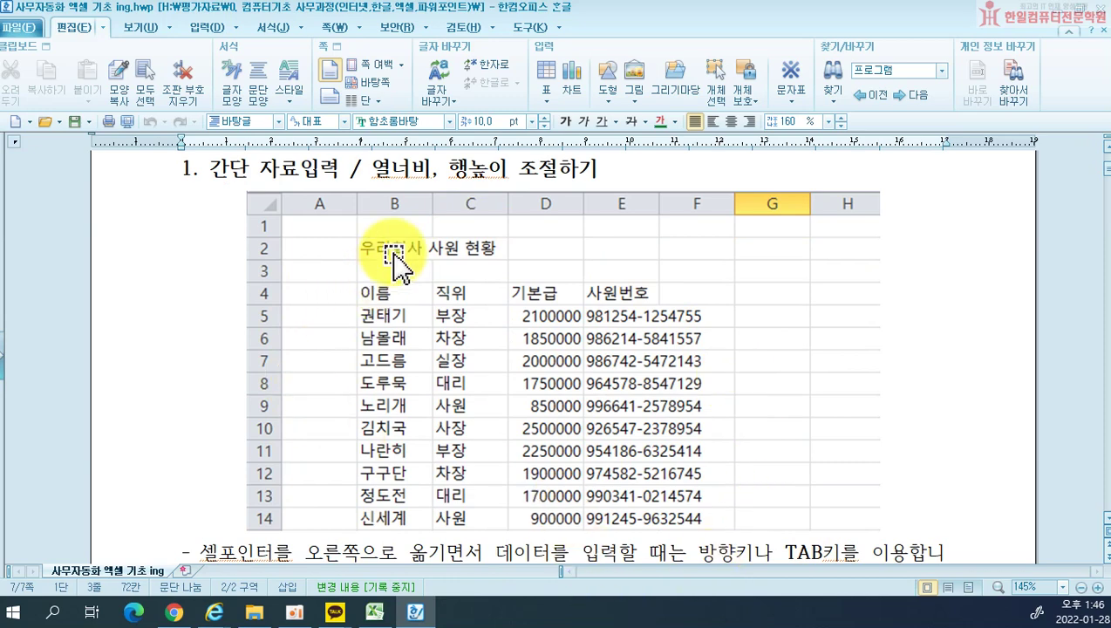
pyautogui.moveTo(526, 8); pyautogui.dragTo(0, 192)
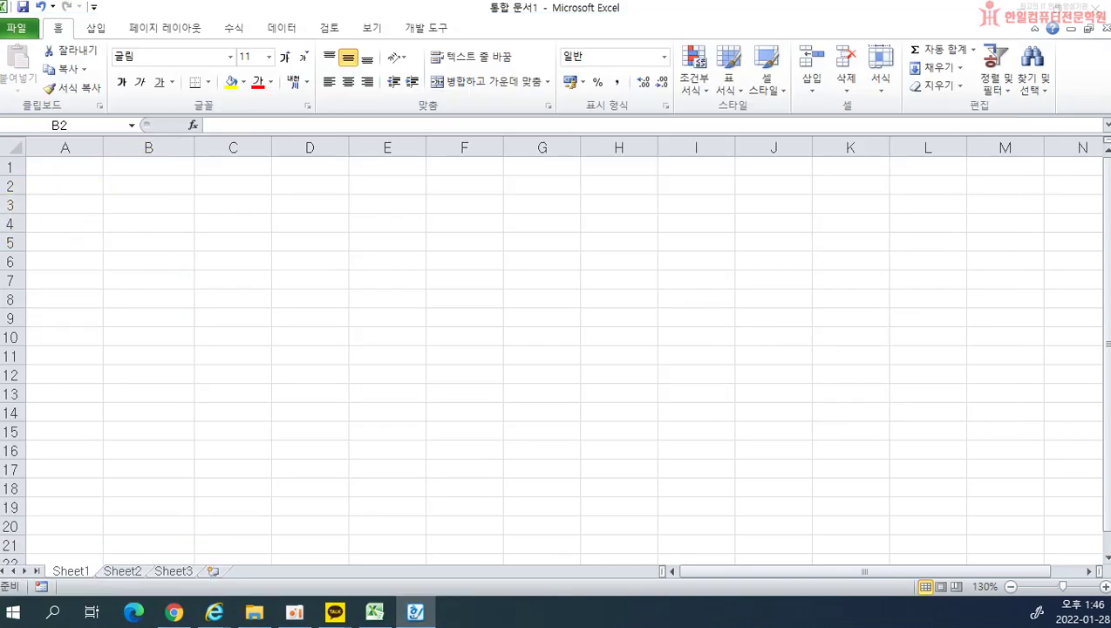
pyautogui.doubleClick(218, 265)
pyautogui.scroll(-5, 630, 451)
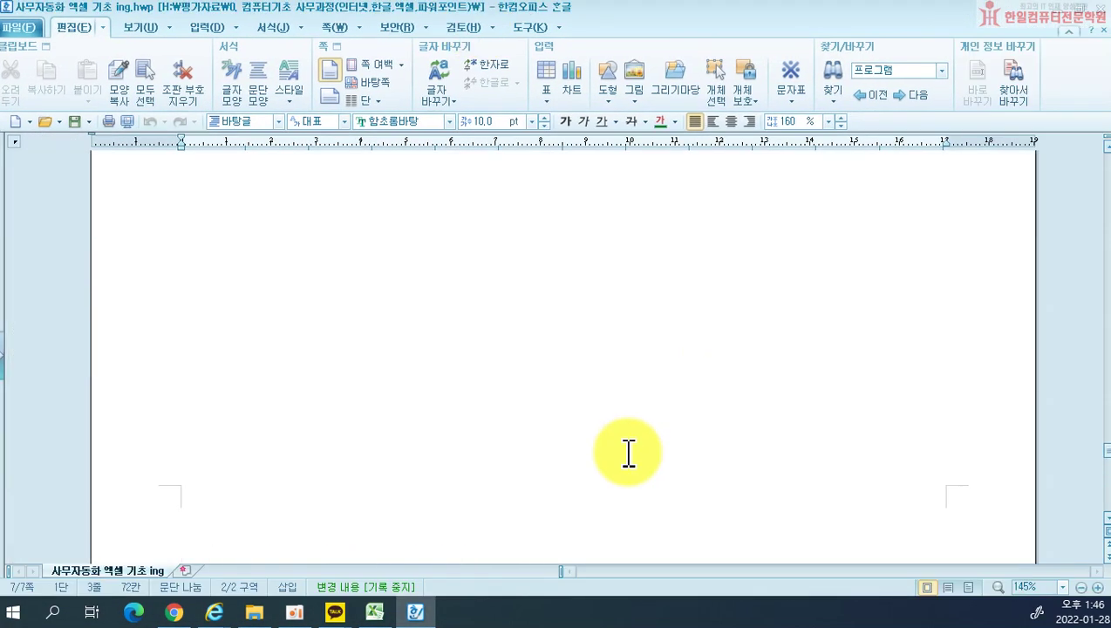
pyautogui.moveTo(1104, 494); pyautogui.dragTo(1090, 155)
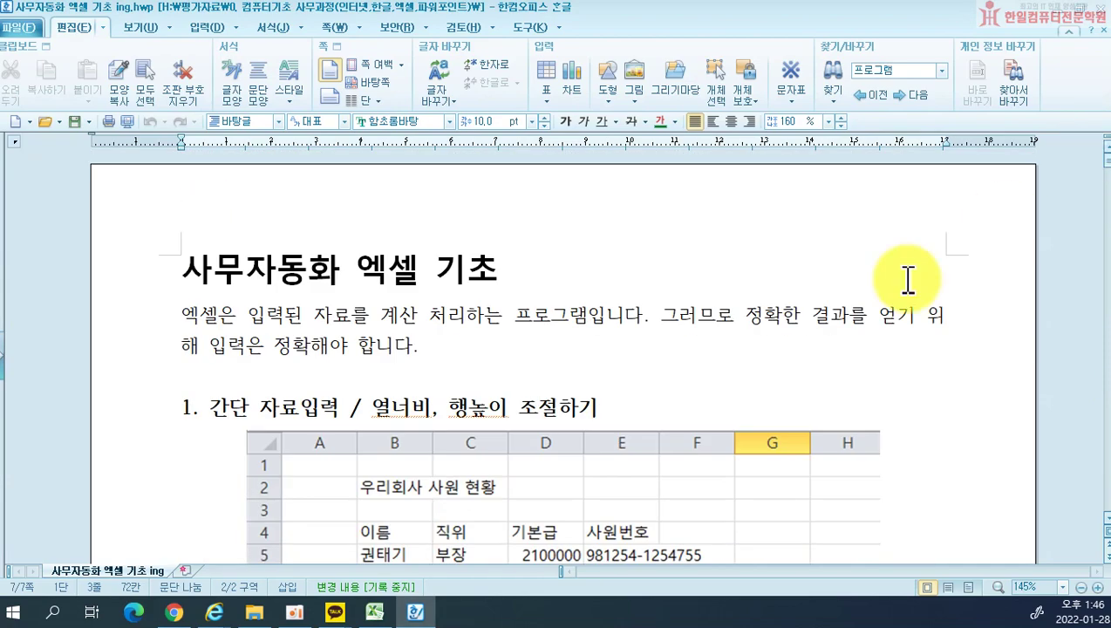
pyautogui.scroll(-1, 565, 411)
pyautogui.scroll(-1, 566, 412)
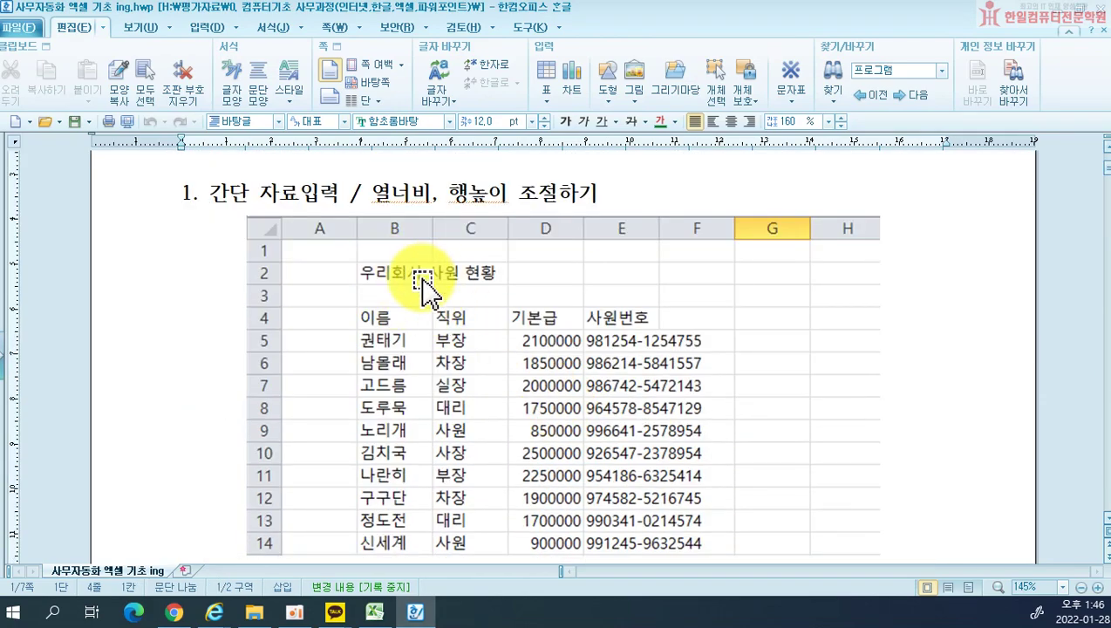
pyautogui.moveTo(625, 8); pyautogui.dragTo(0, 0)
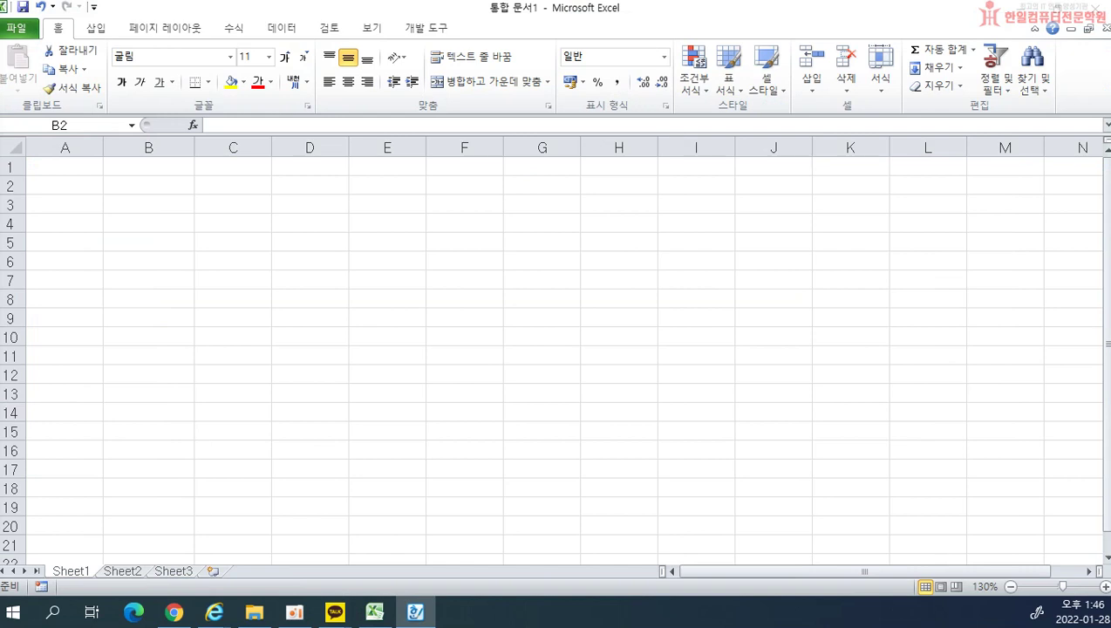
pyautogui.click(187, 185)
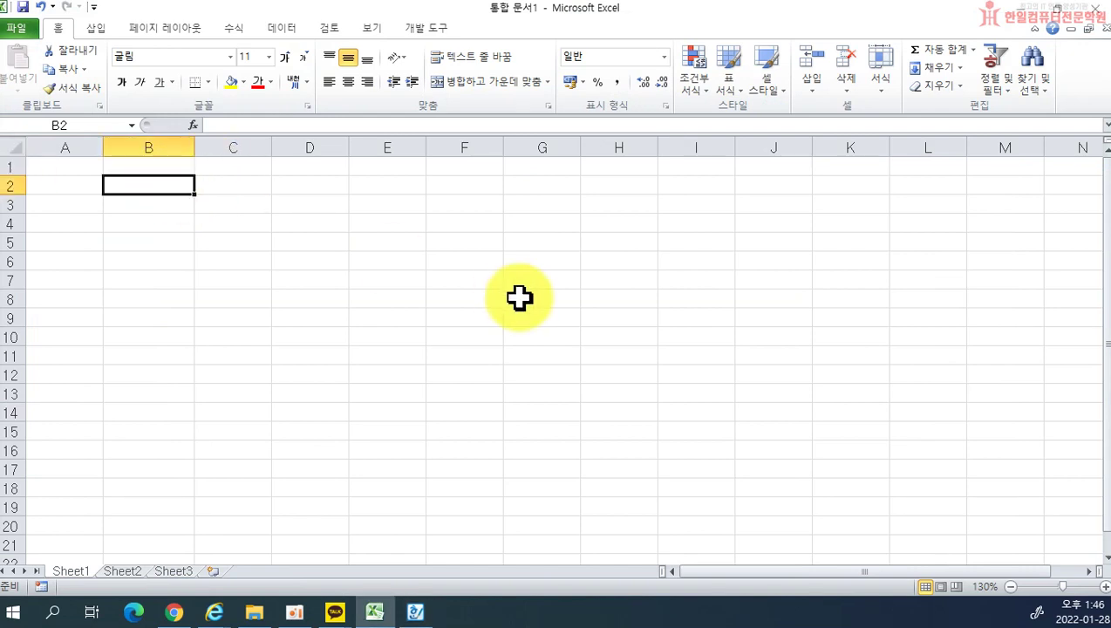
# Step: Enter the title 우리회사 사원 현황 in B2, then select B4 for the headers
pyautogui.write('우리회사 사원 현호')
pyautogui.write('ㅏㅇ')
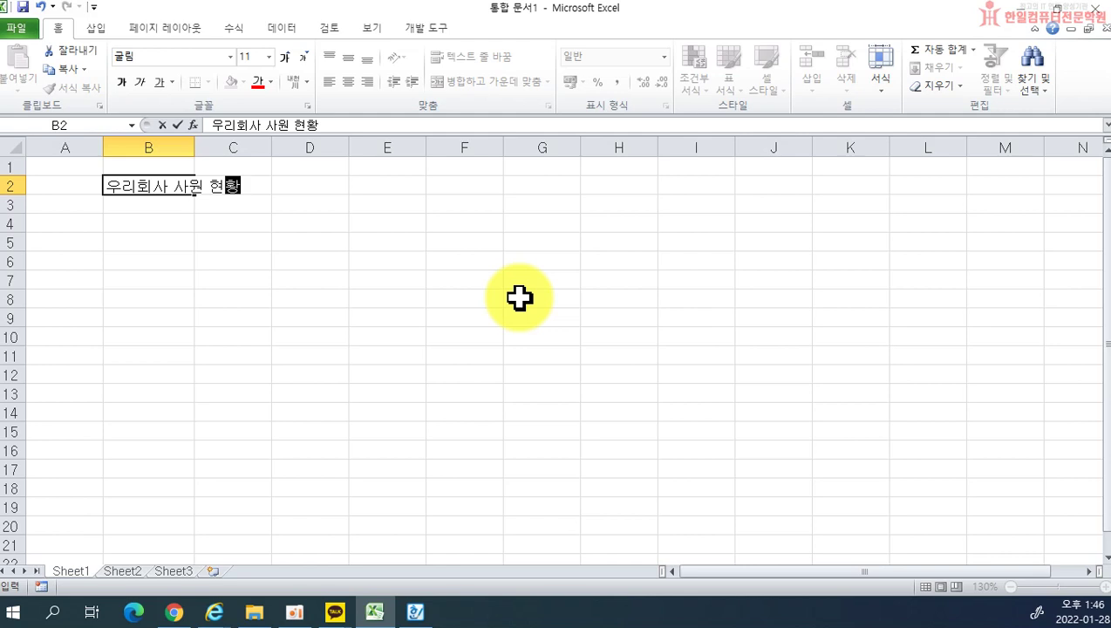
pyautogui.press('Return')
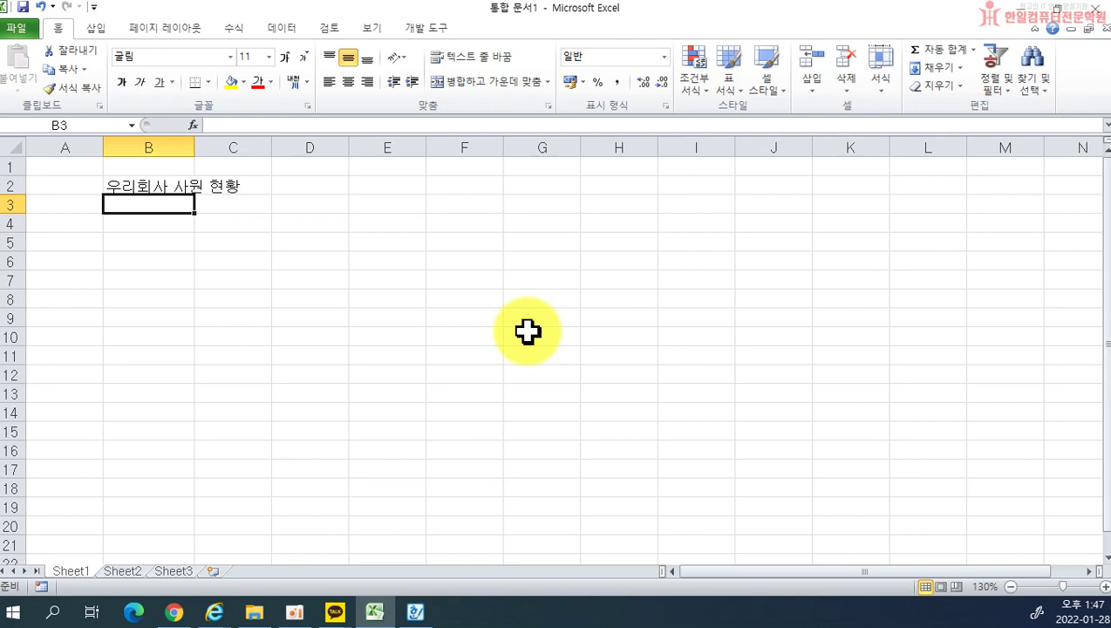
pyautogui.click(146, 185)
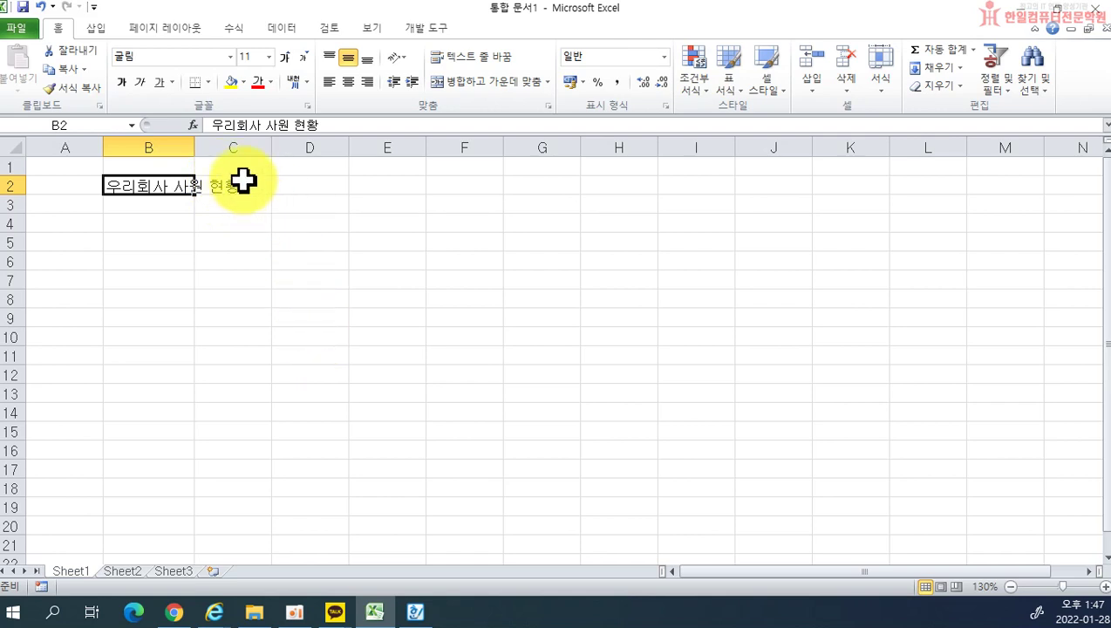
pyautogui.click(242, 180)
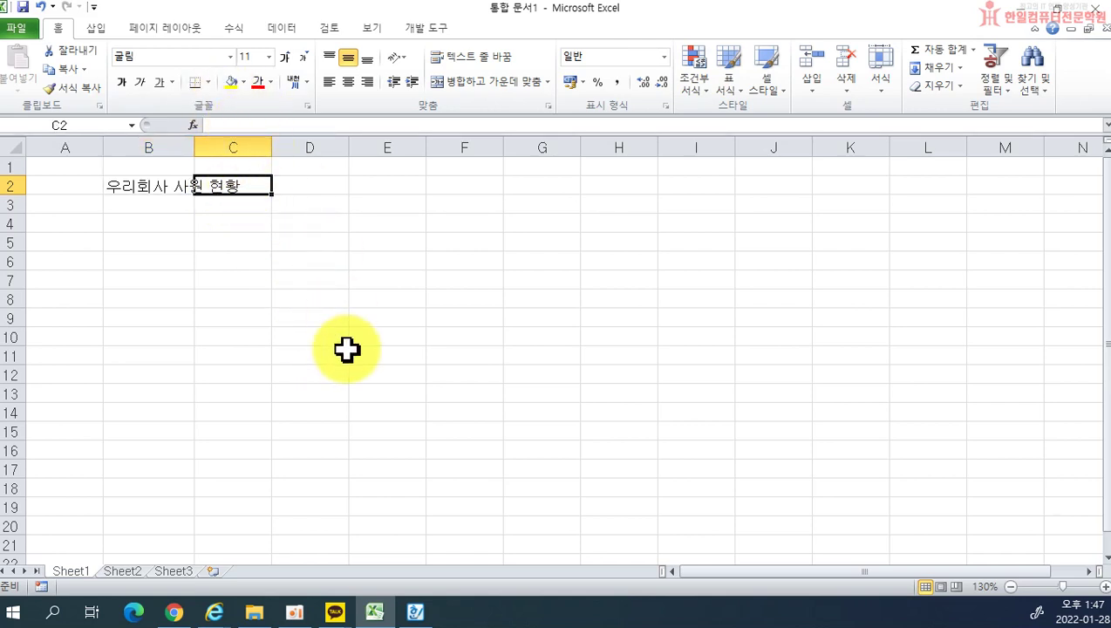
pyautogui.click(124, 224)
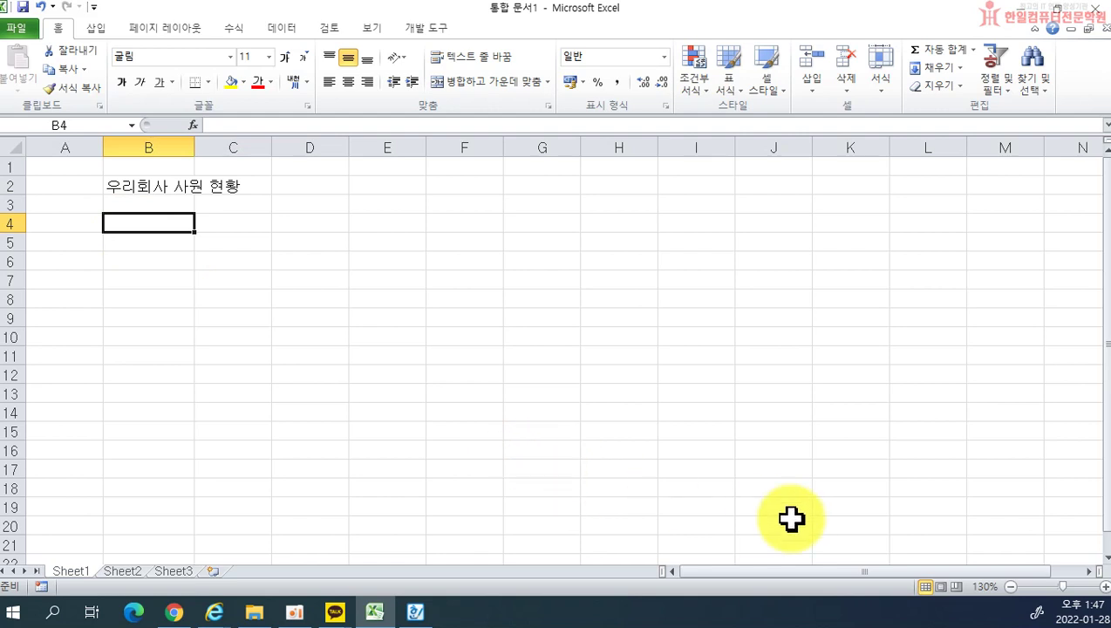
# Step: Enter the headers 이름, 직위, 기본급 and 사원번호 across B4:E4
pyautogui.write('이름')
pyautogui.press('Tab')
pyautogui.write('직위')
pyautogui.press('Tab')
pyautogui.write('기본급')
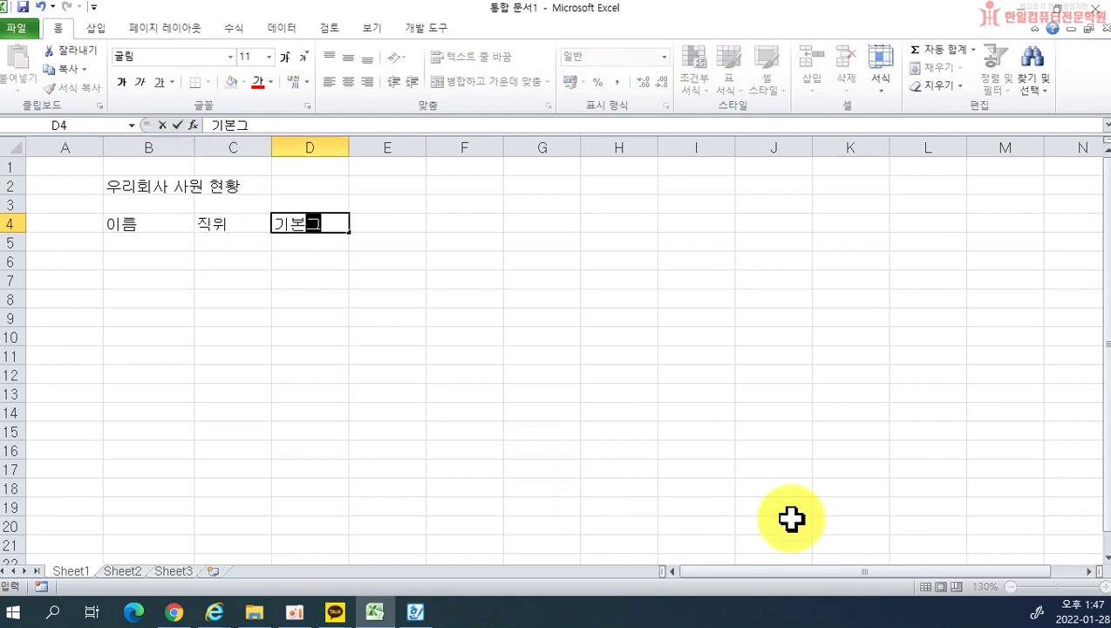
pyautogui.press('Tab')
pyautogui.write('사워ㄴ번호')
pyautogui.press('Return')
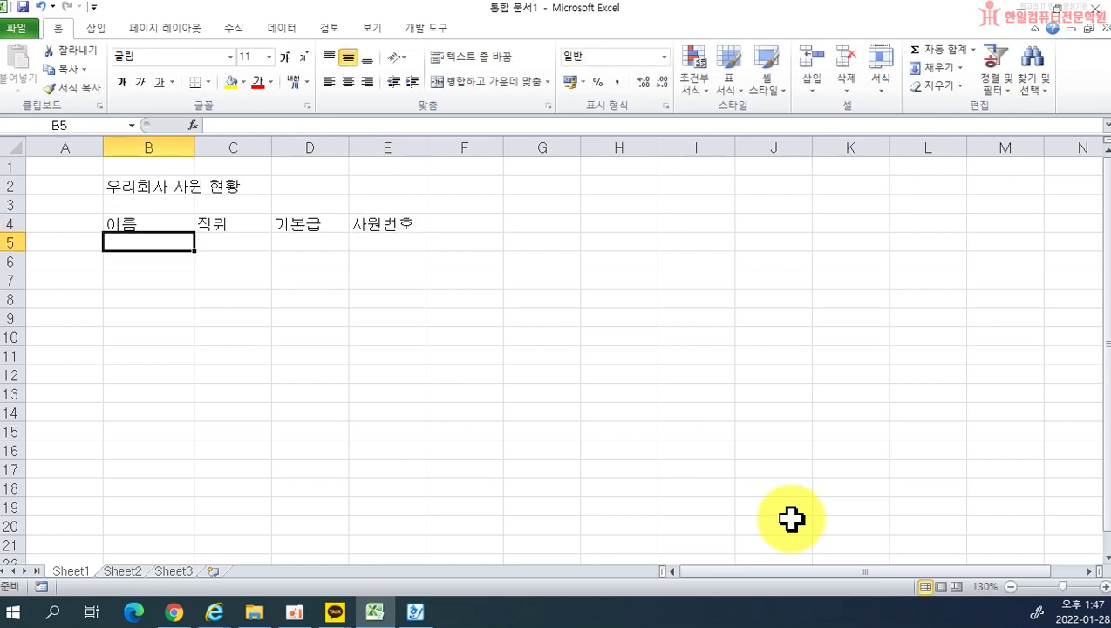
# Step: Fill row 5 with the first employee's name, 부장, salary 2100000 and employee number, then begin row 6
pyautogui.write('권태기')
pyautogui.press('Tab')
pyautogui.write('붐')
pyautogui.press('BackSpace')
pyautogui.write('장')
pyautogui.press('Tab')
pyautogui.write('2100000')
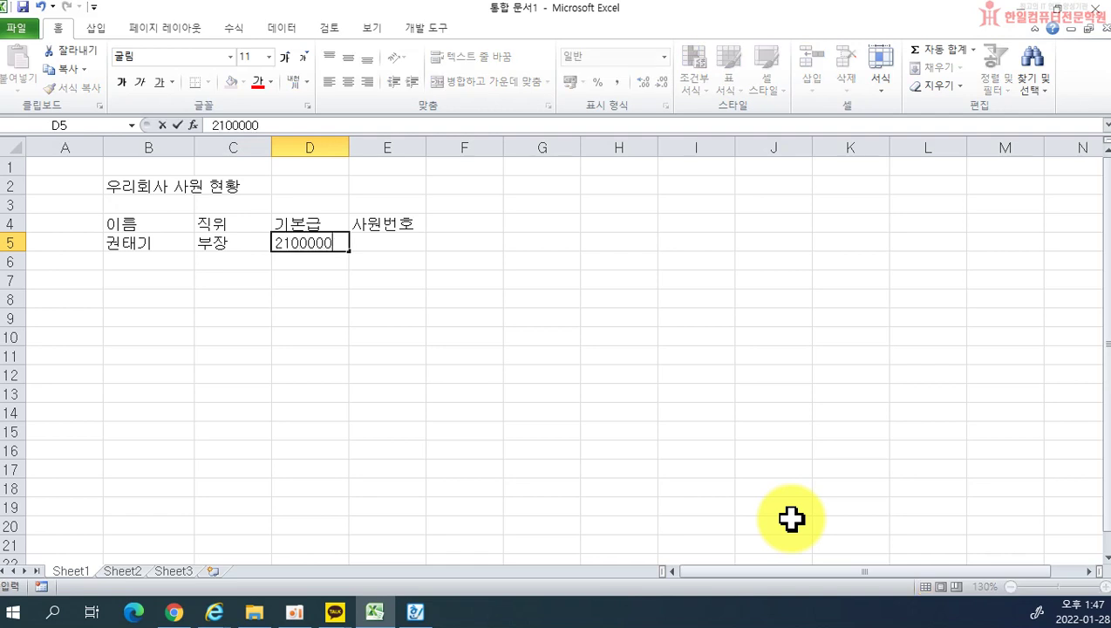
pyautogui.press('Tab')
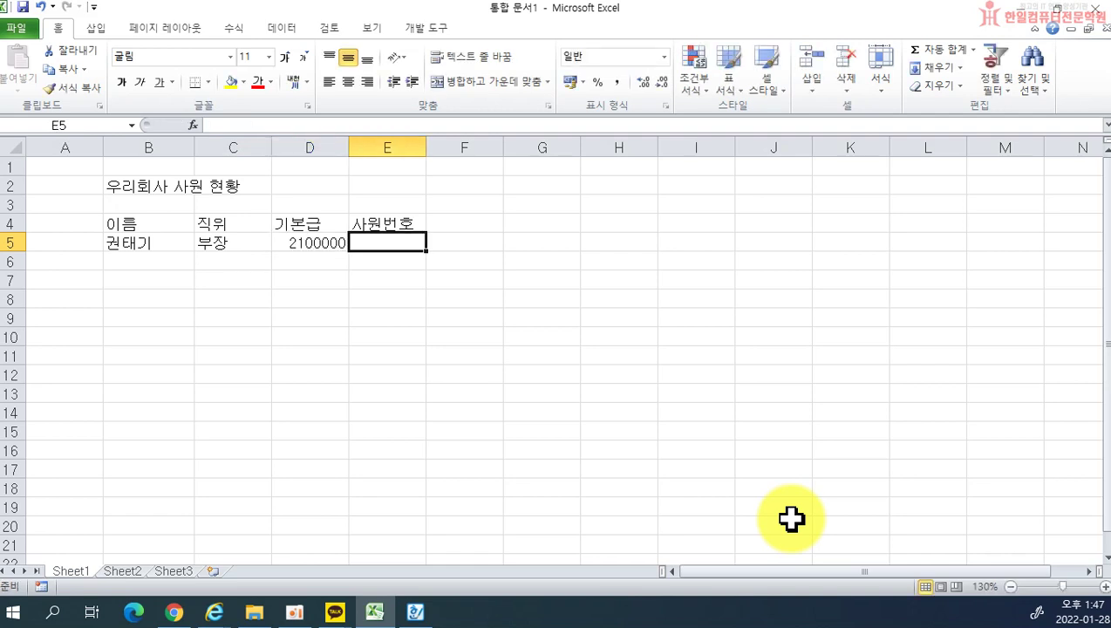
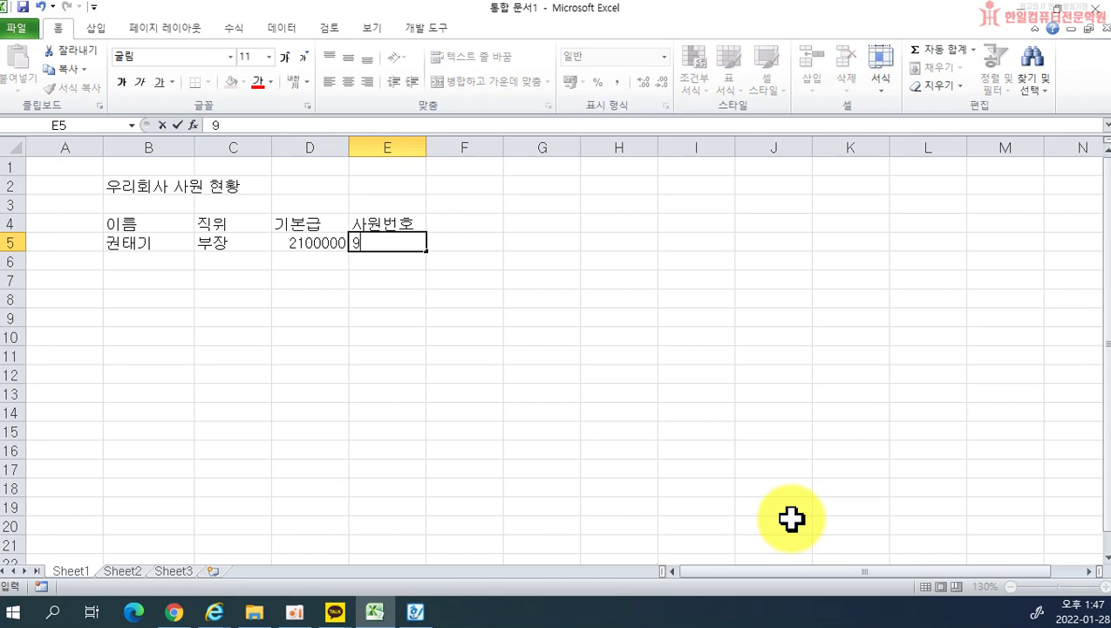
pyautogui.press('Return')
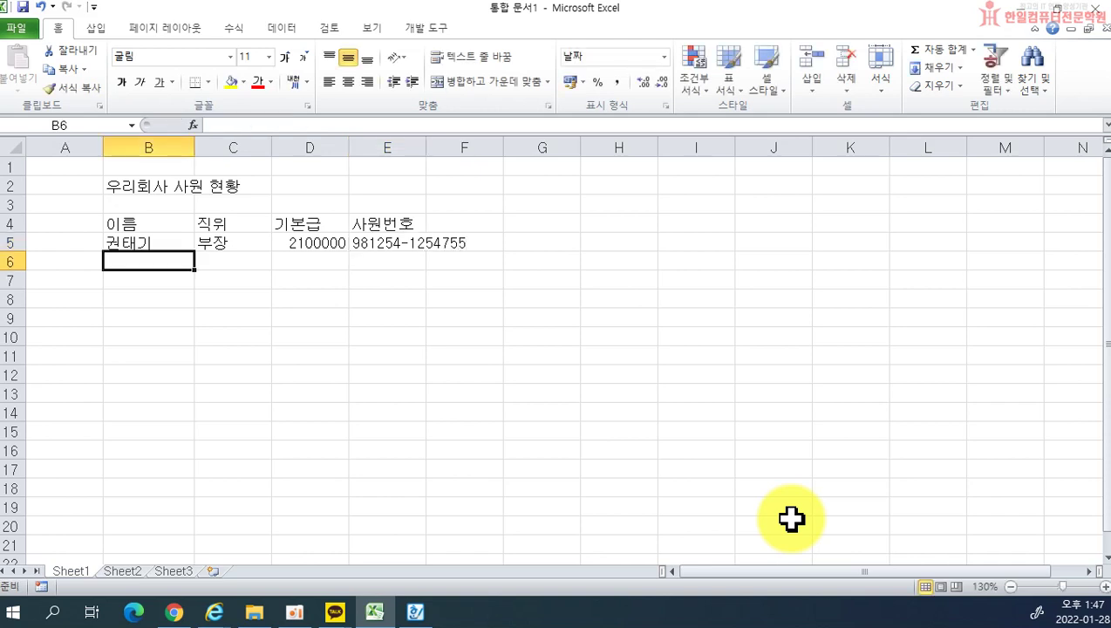
pyautogui.write('남몰래')
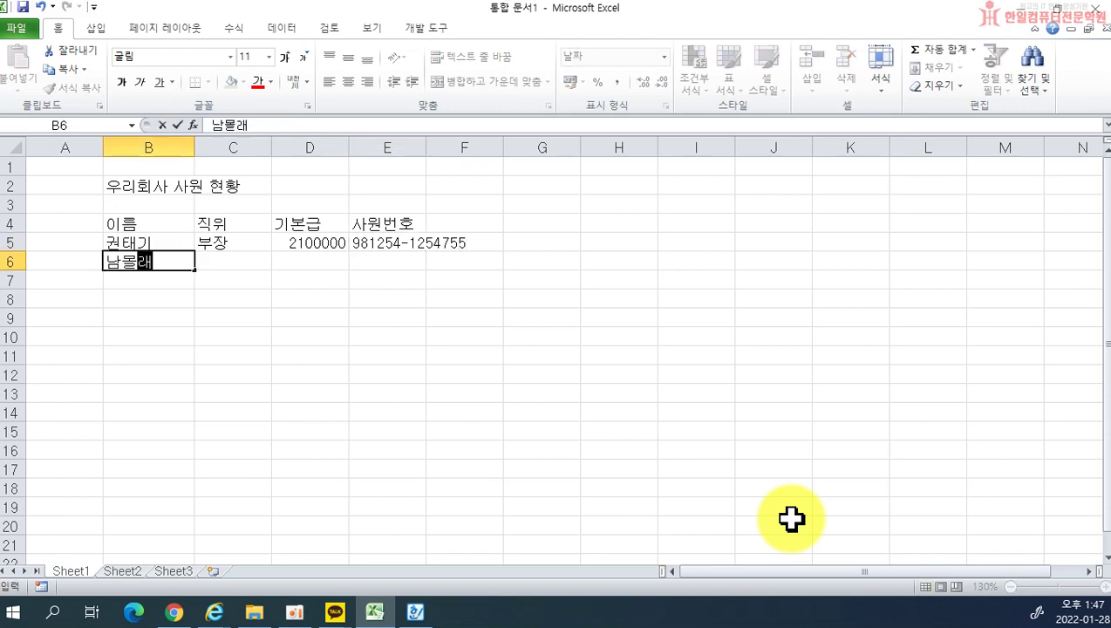
# Step: Enter the next employee names in column B, filling rows 6 through 10
pyautogui.press('Return')
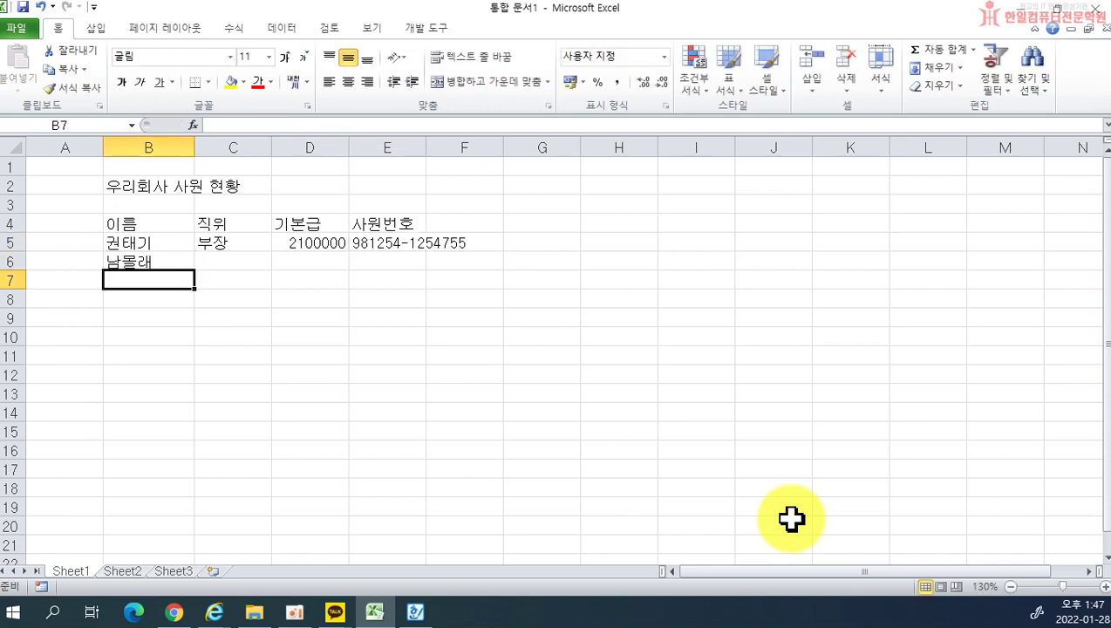
pyautogui.write('고드름')
pyautogui.press('Return')
pyautogui.write('도루무ㄱ')
pyautogui.press('Return')
pyautogui.write('노리개')
pyautogui.press('Return')
pyautogui.write('기ㅁ')
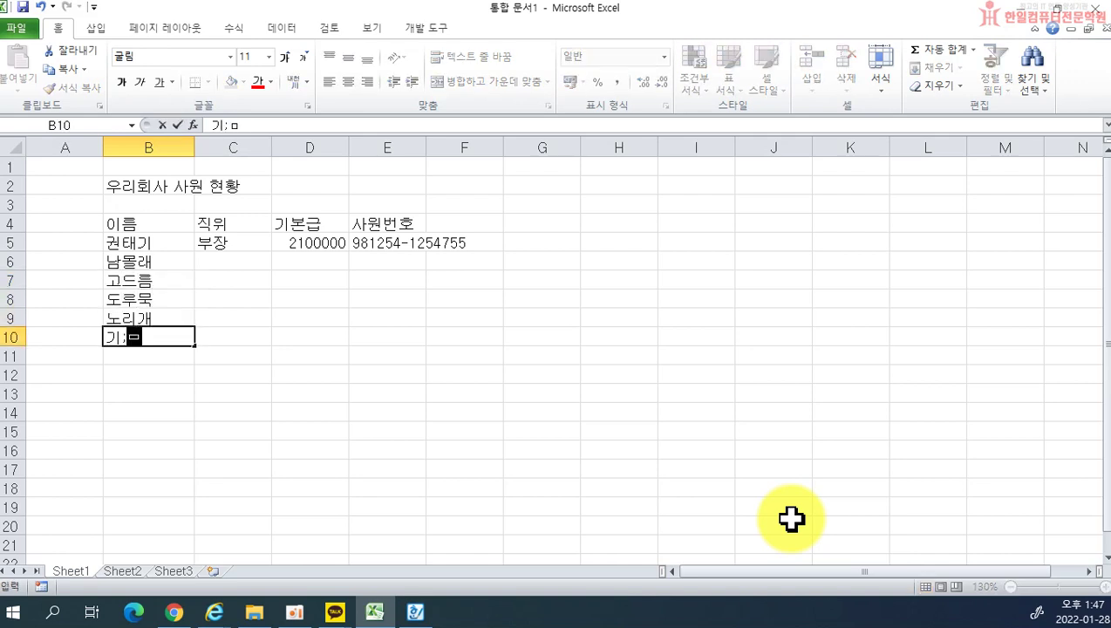
pyautogui.write('치국')
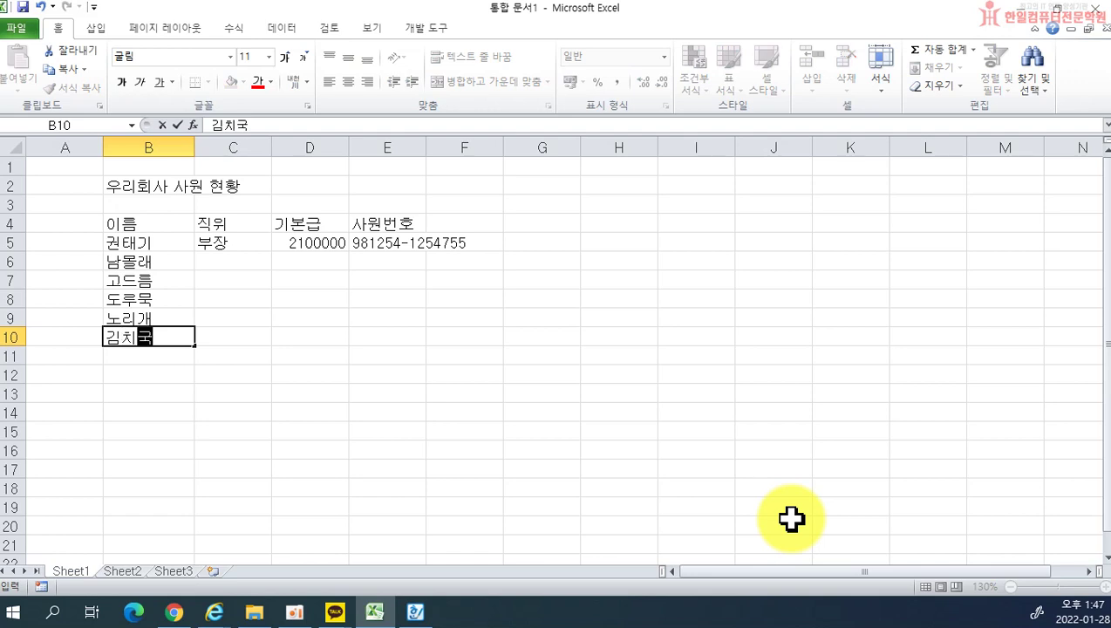
pyautogui.press('Return')
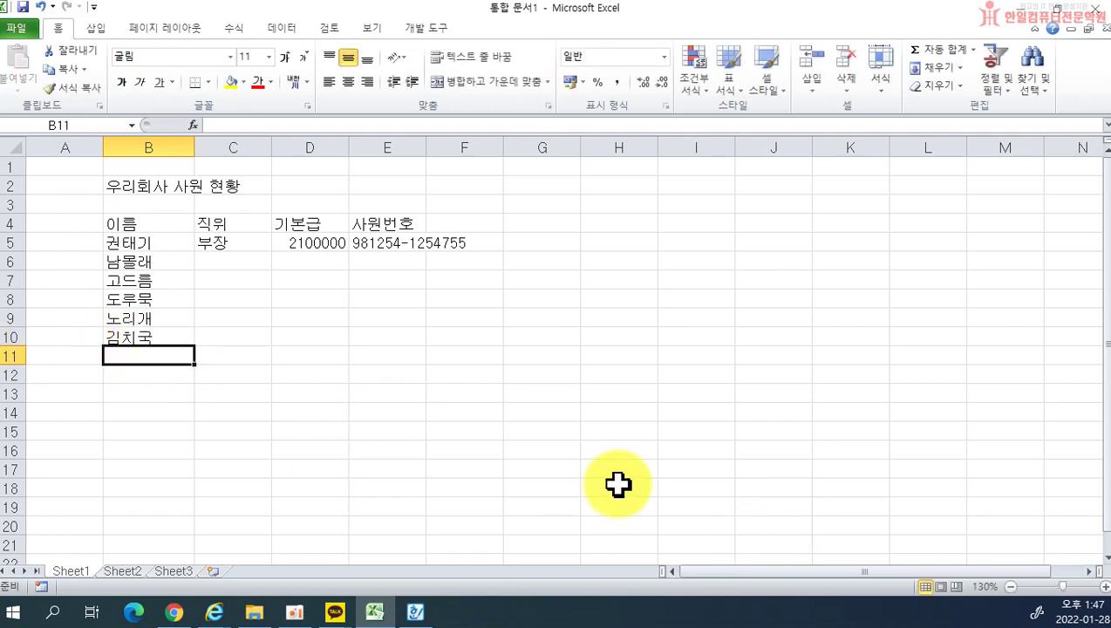
# Step: Enter the remaining four employee names in B11 through B14
pyautogui.write('나란히')
pyautogui.press('Return')
pyautogui.write('구구단')
pyautogui.press('Return')
pyautogui.write('정도전')
pyautogui.press('Return')
pyautogui.write('신ㅅ세계')
pyautogui.press('Return')
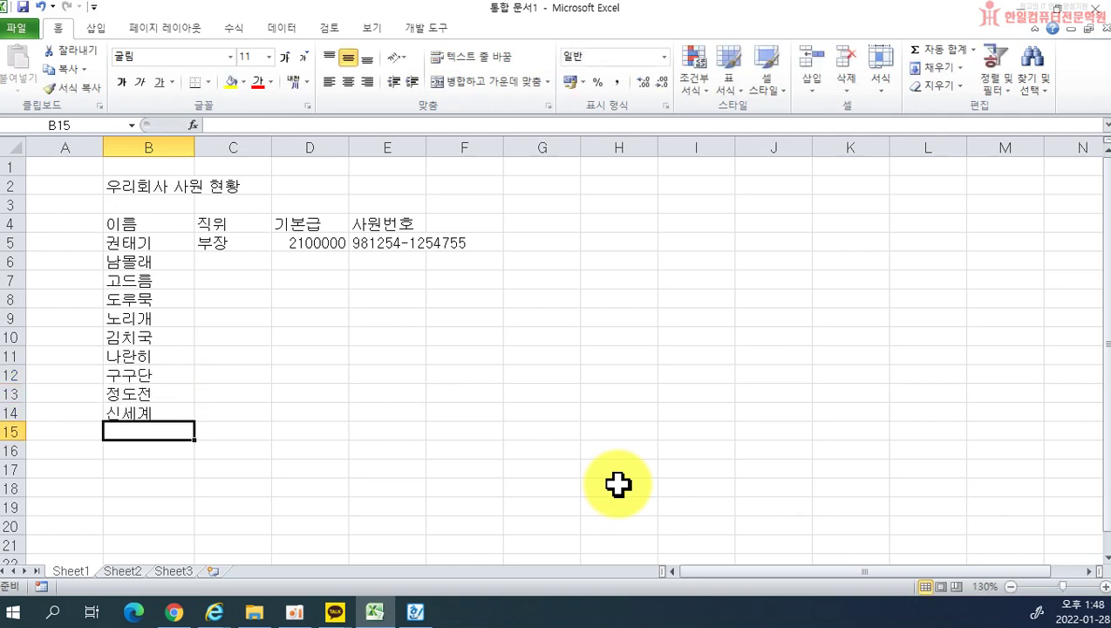
# Step: Fill C6 to C10 with the titles 차장, 실장, 대리, 사원 and 사장
pyautogui.click(218, 262)
pyautogui.click(219, 316)
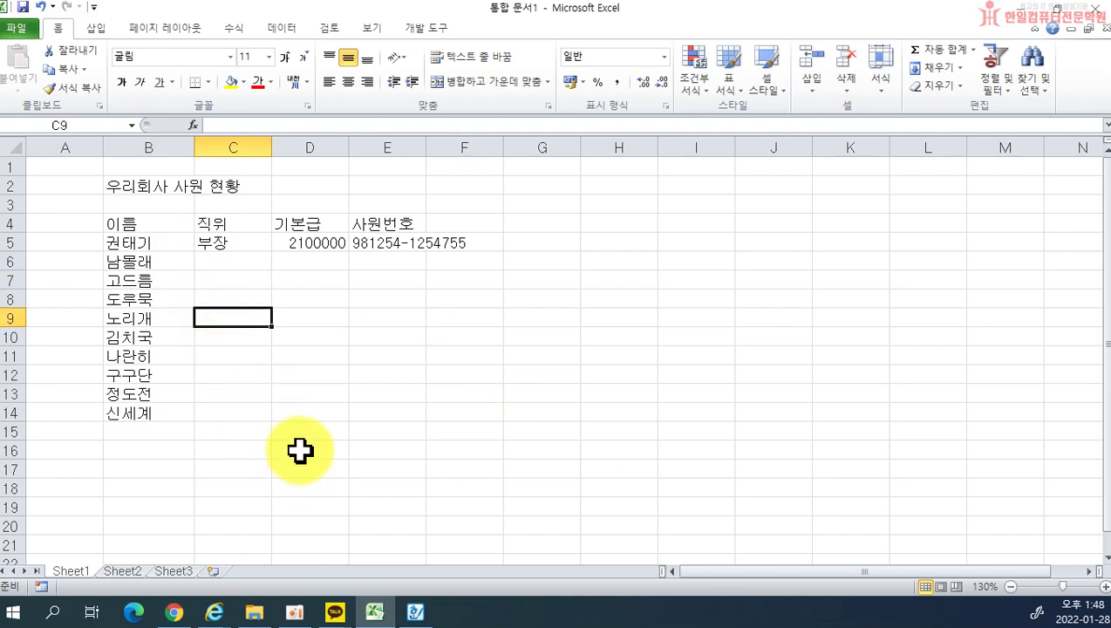
pyautogui.click(243, 260)
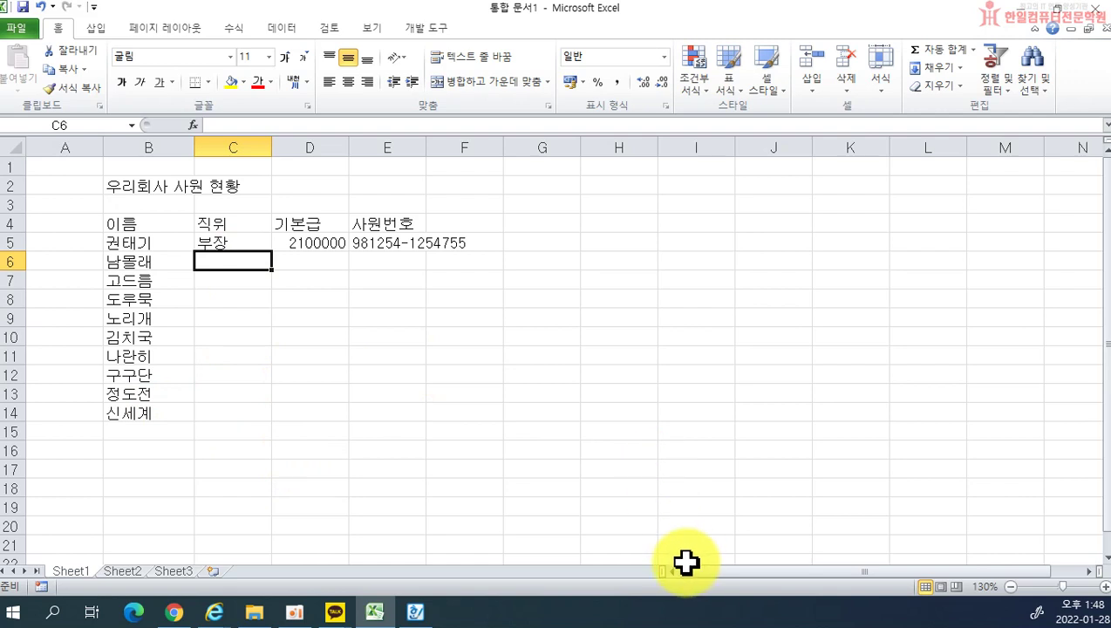
pyautogui.write('차장')
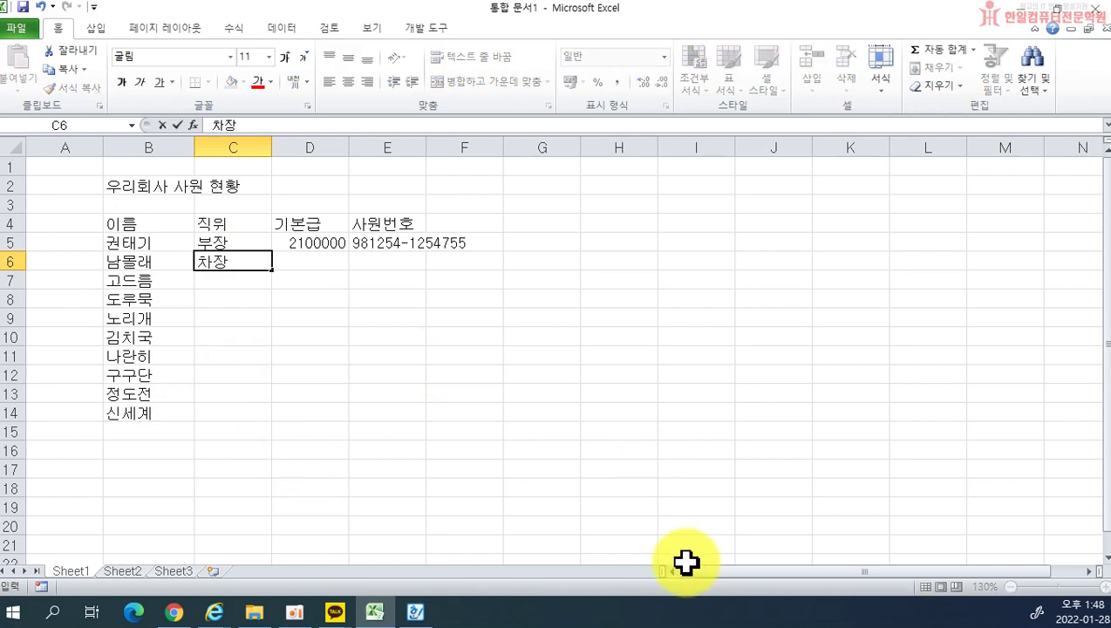
pyautogui.press('Return')
pyautogui.write('실장')
pyautogui.press('Return')
pyautogui.write('대리')
pyautogui.press('Return')
pyautogui.write('사원')
pyautogui.press('Return')
pyautogui.write('사장')
pyautogui.press('Return')
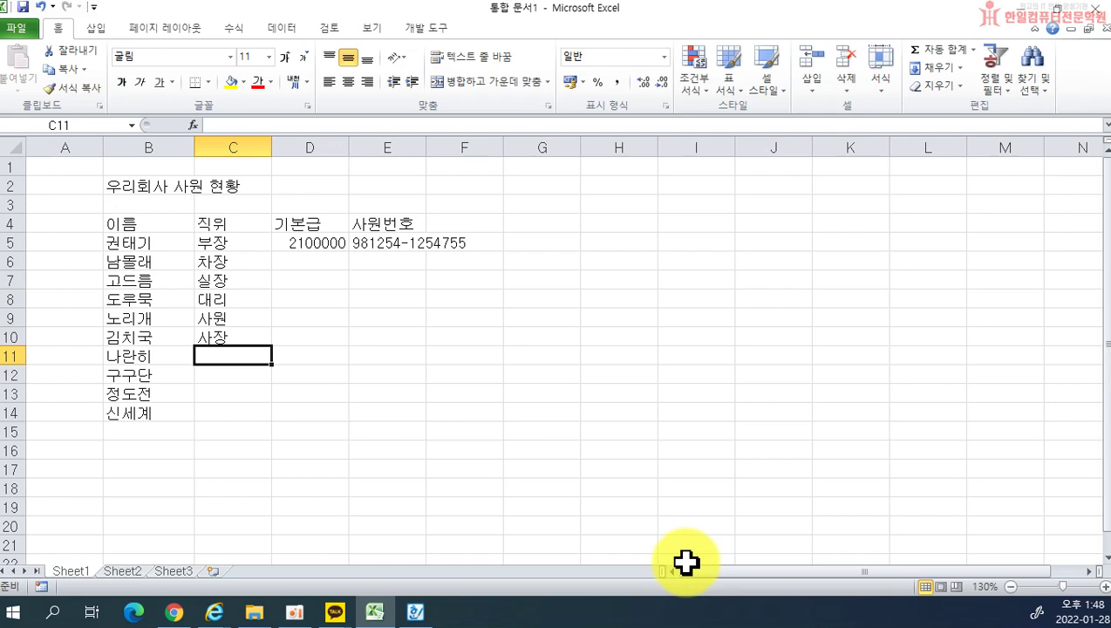
# Step: Fill C11 to C14 with 부장, 차장, 대리 and 사원, removing a stray bracket
pyautogui.write('ㅂㅜ')
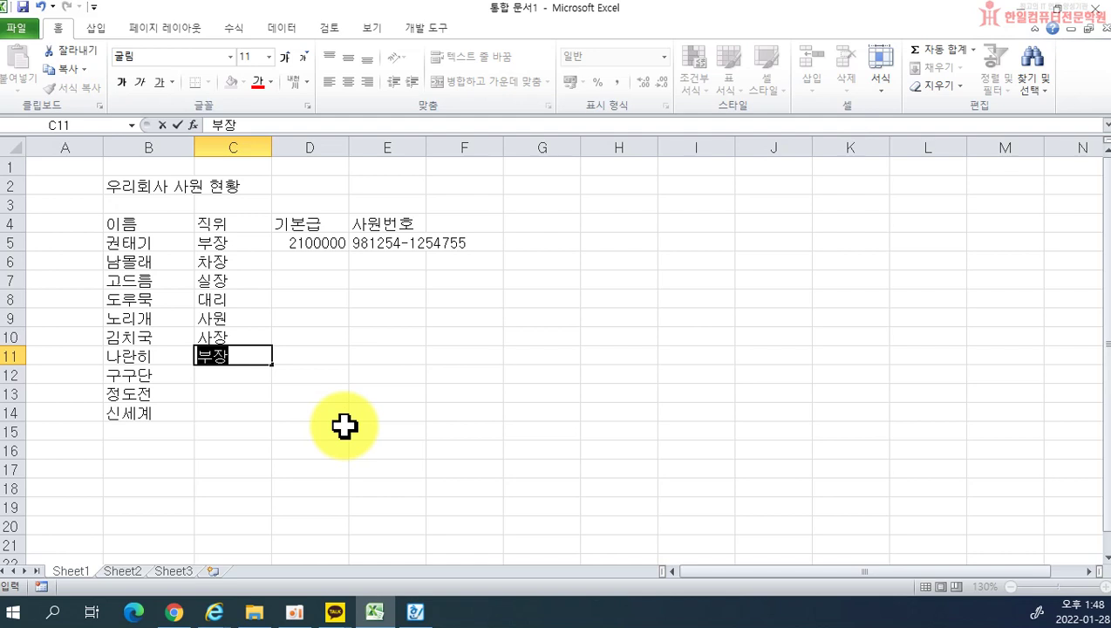
pyautogui.press('Return')
pyautogui.write(']')
pyautogui.press('BackSpace')
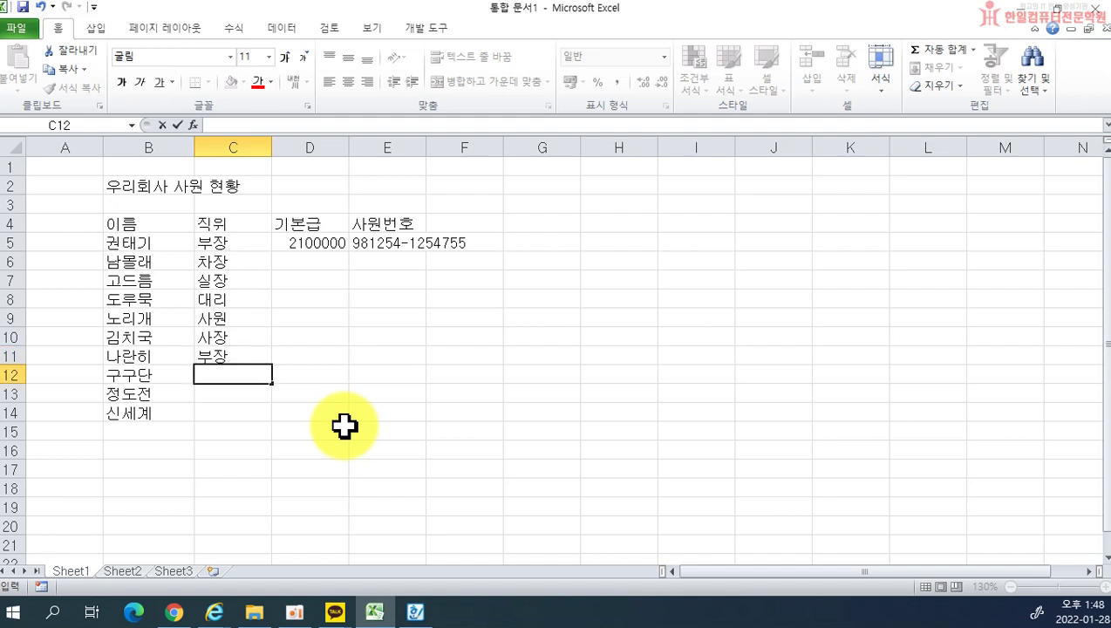
pyautogui.write('차장')
pyautogui.press('Return')
pyautogui.write('대리')
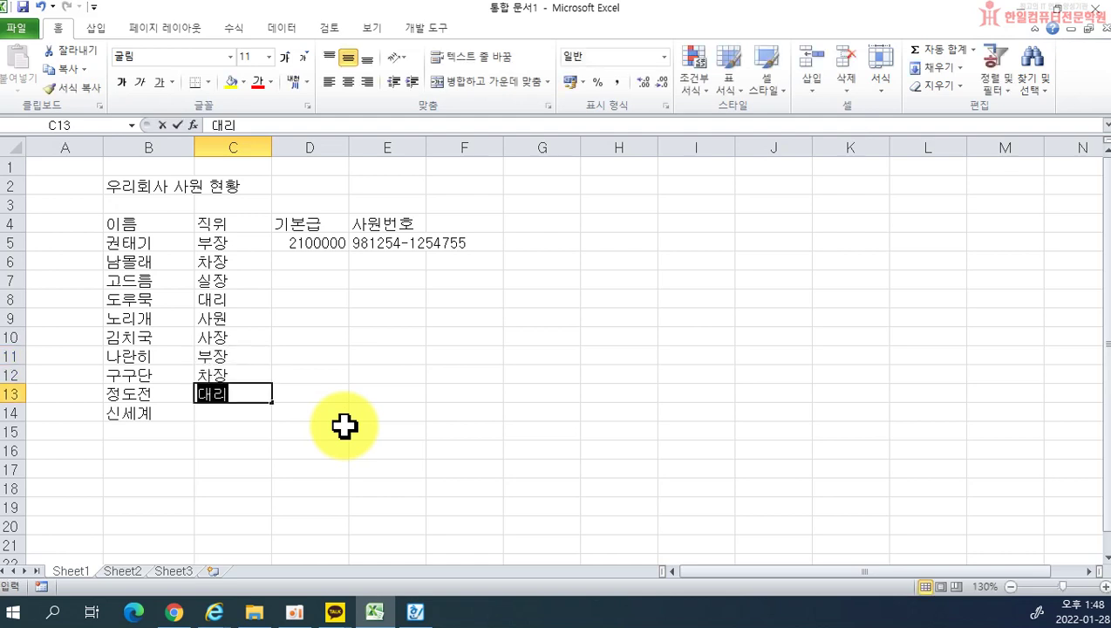
pyautogui.press('Return')
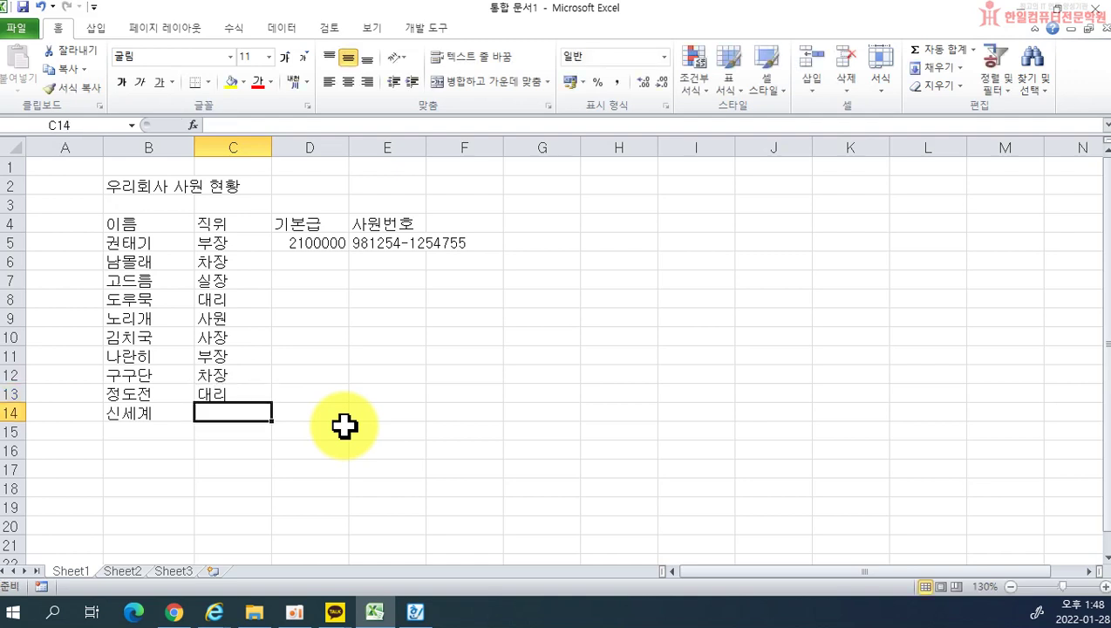
pyautogui.write('ㅅ')
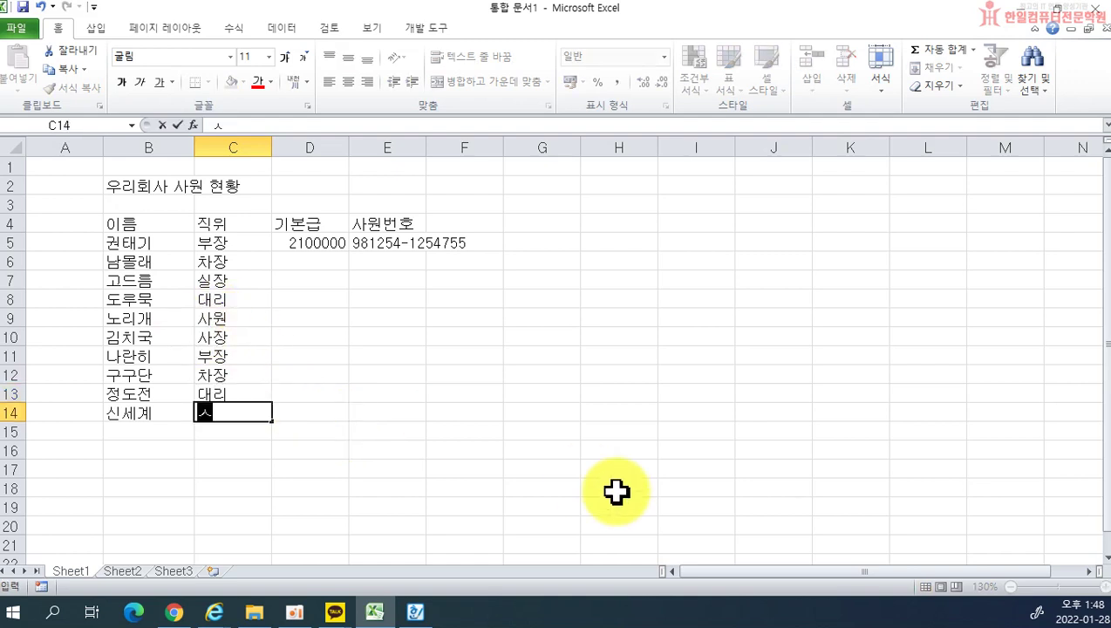
pyautogui.write('사원')
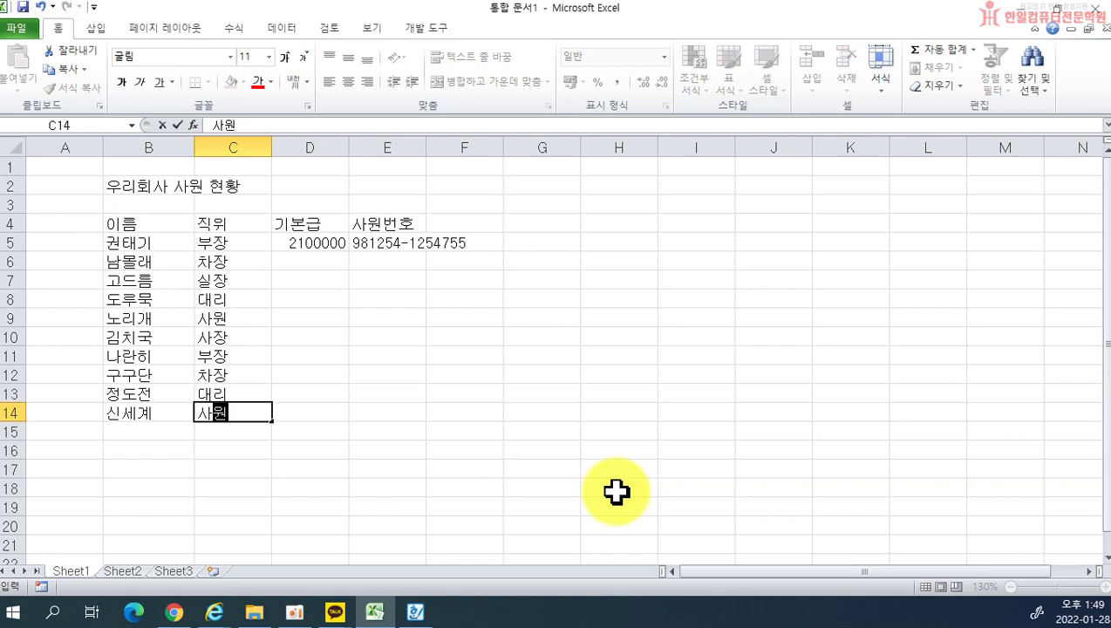
pyautogui.press('Return')
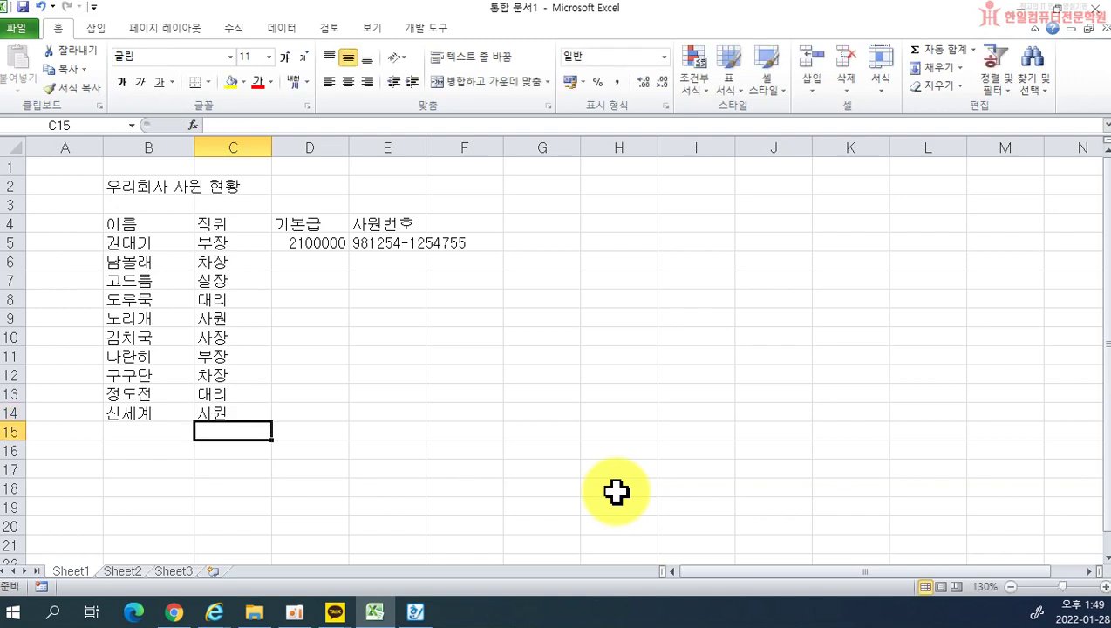
# Step: Enter salaries 1850000, 2000000, 1750000, 850000 and 250000 in D6 to D10
pyautogui.click(310, 261)
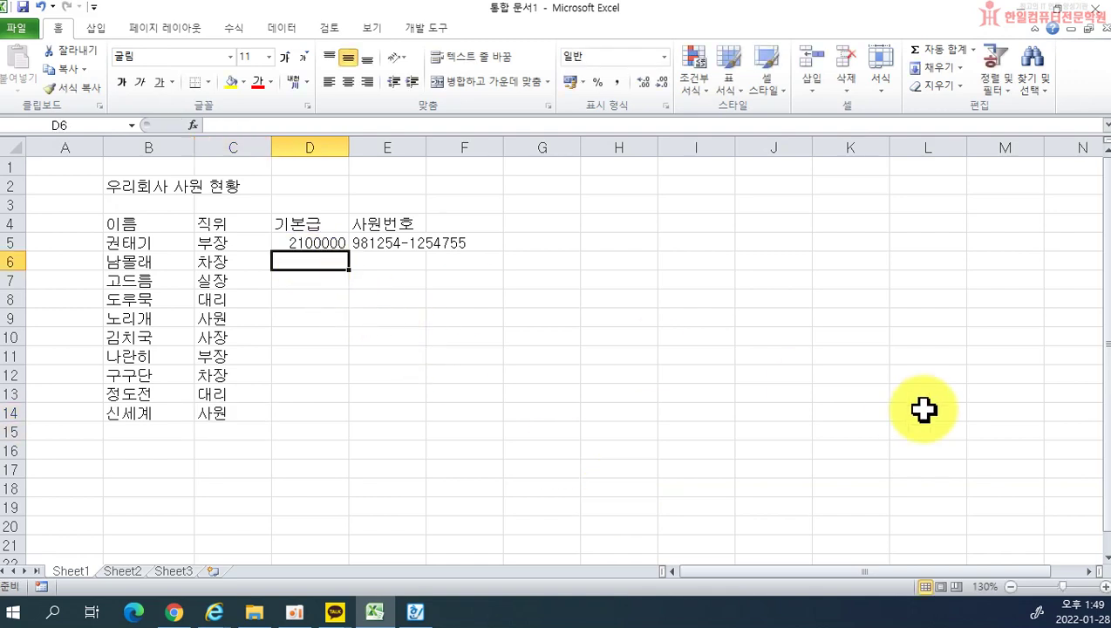
pyautogui.write('1850000')
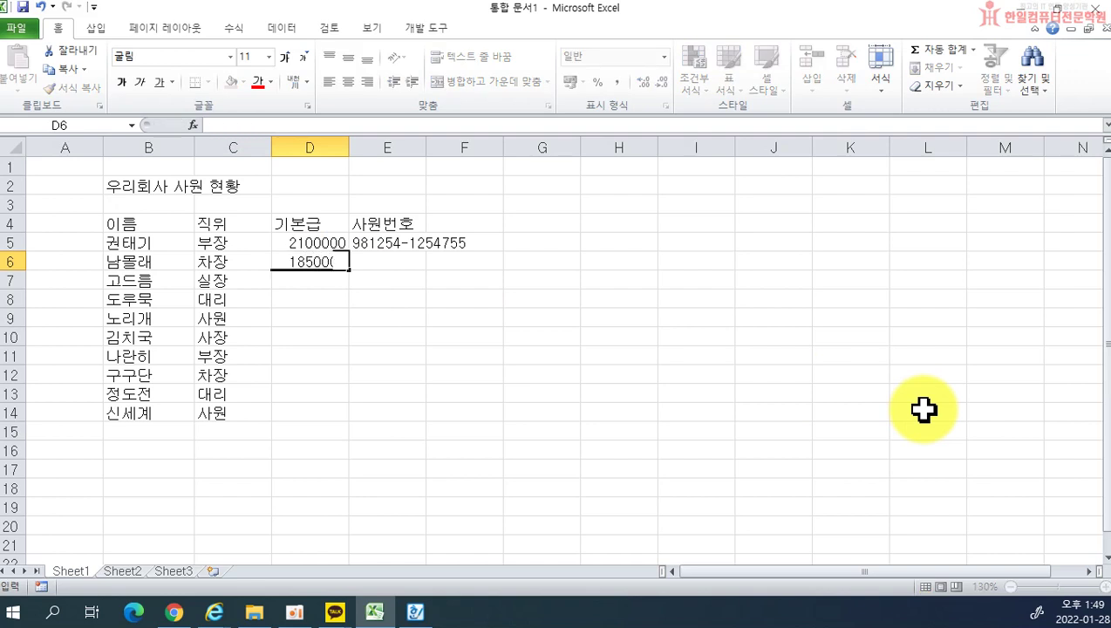
pyautogui.press('Return')
pyautogui.write('2000000')
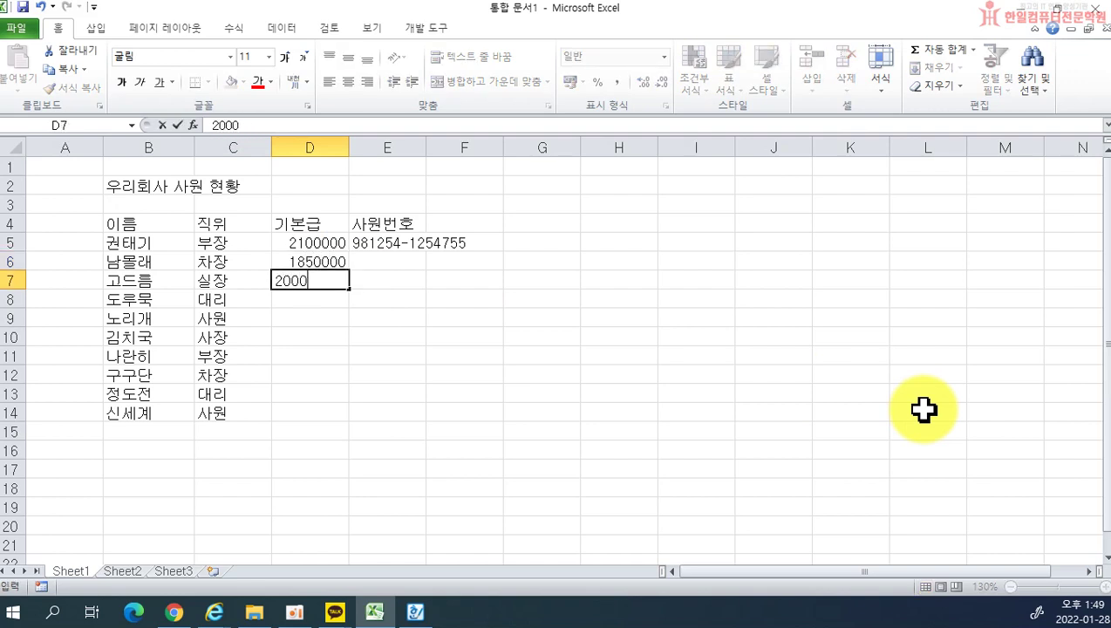
pyautogui.press('Return')
pyautogui.write('1750000')
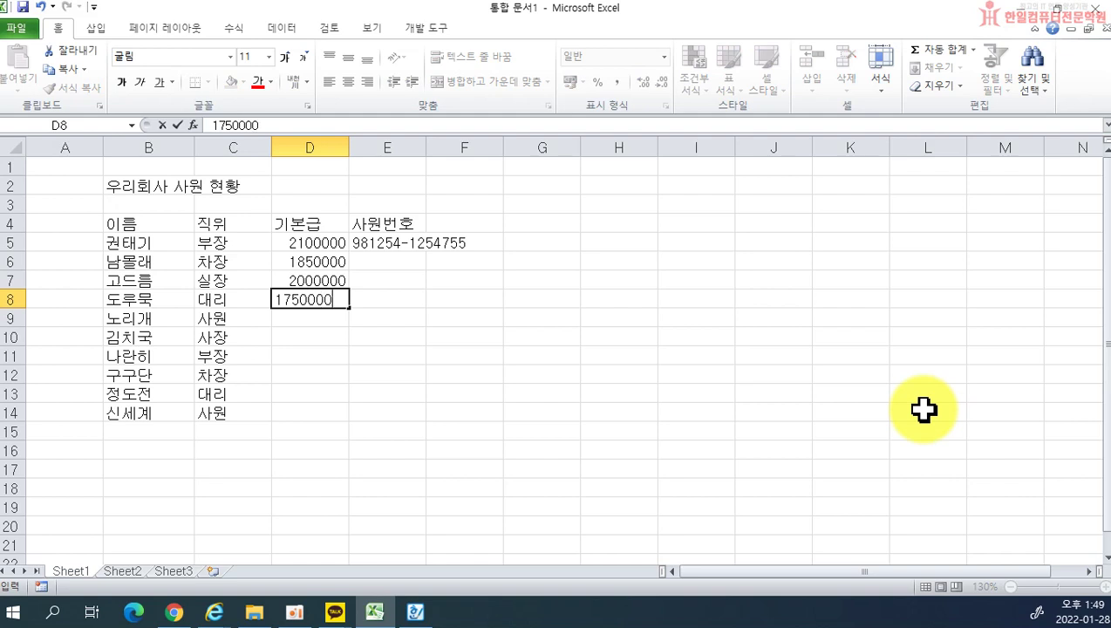
pyautogui.press('Return')
pyautogui.write('8')
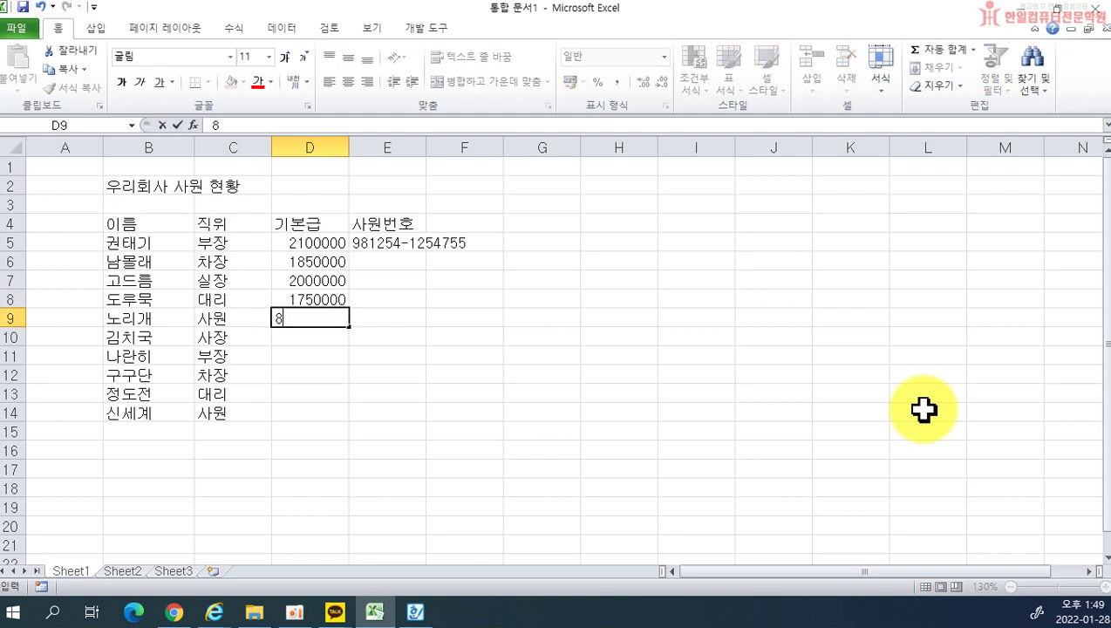
pyautogui.write('50000')
pyautogui.press('Return')
pyautogui.write('250000')
pyautogui.press('Return')
# Step: Enter salaries 2250000, 1900000, 1700000 and 900000 in D11 to D14
pyautogui.write('2')
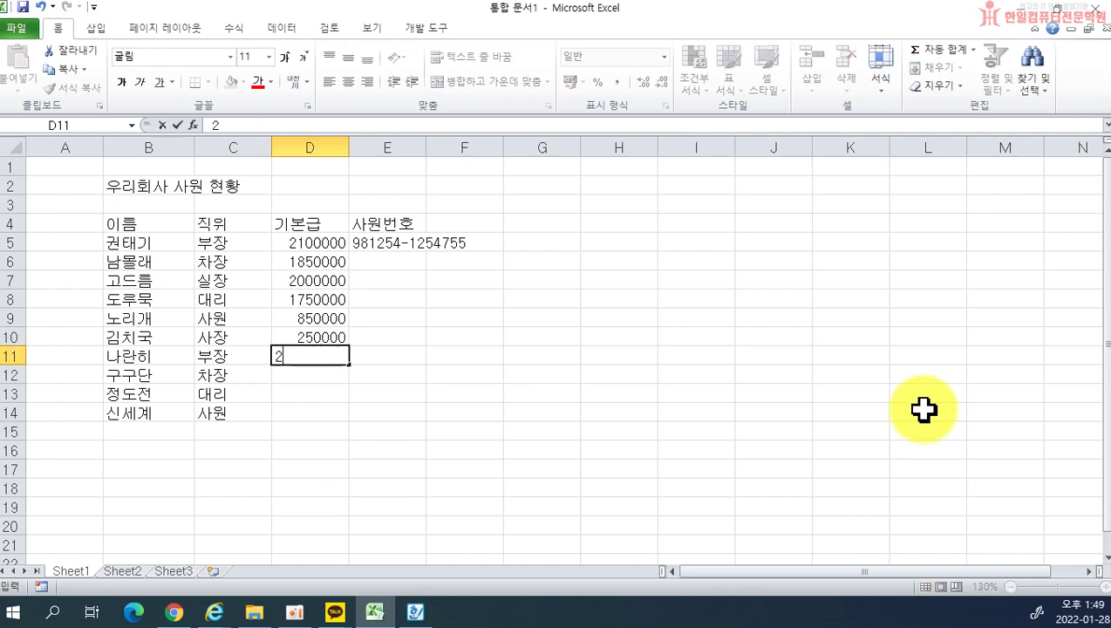
pyautogui.write('250000')
pyautogui.press('Return')
pyautogui.write('190')
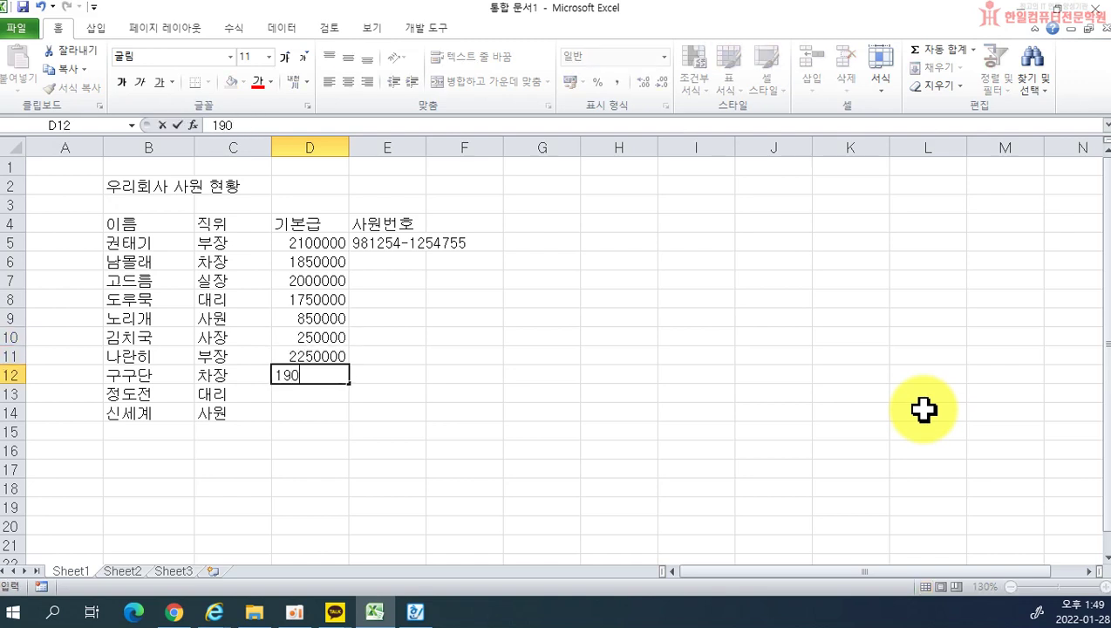
pyautogui.write('0000')
pyautogui.press('Return')
pyautogui.write('170')
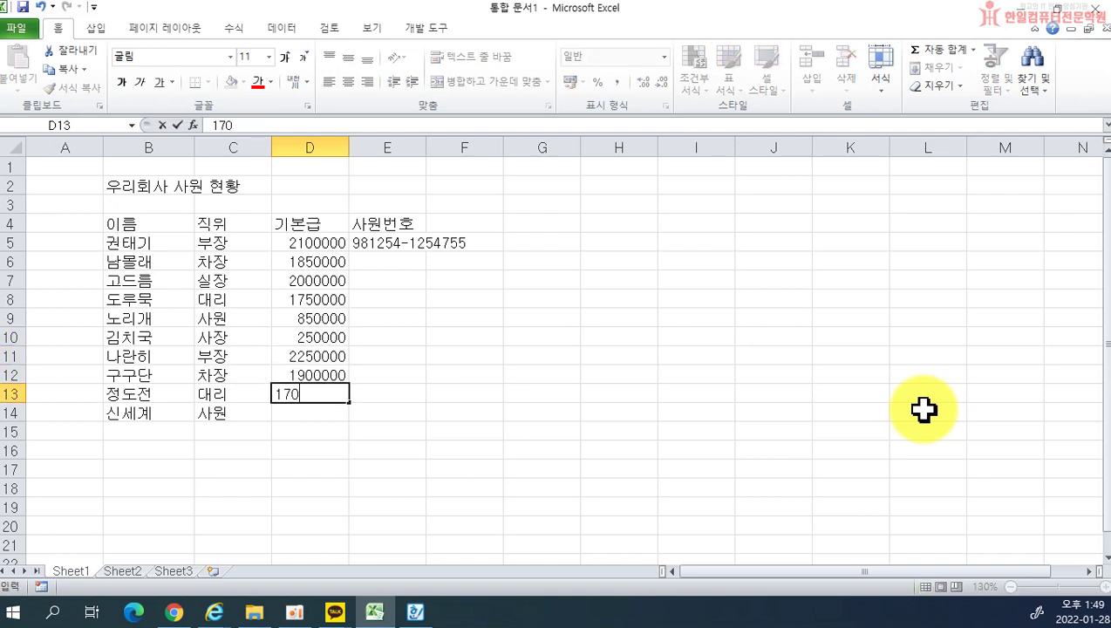
pyautogui.write('0000')
pyautogui.press('Return')
pyautogui.write('900000')
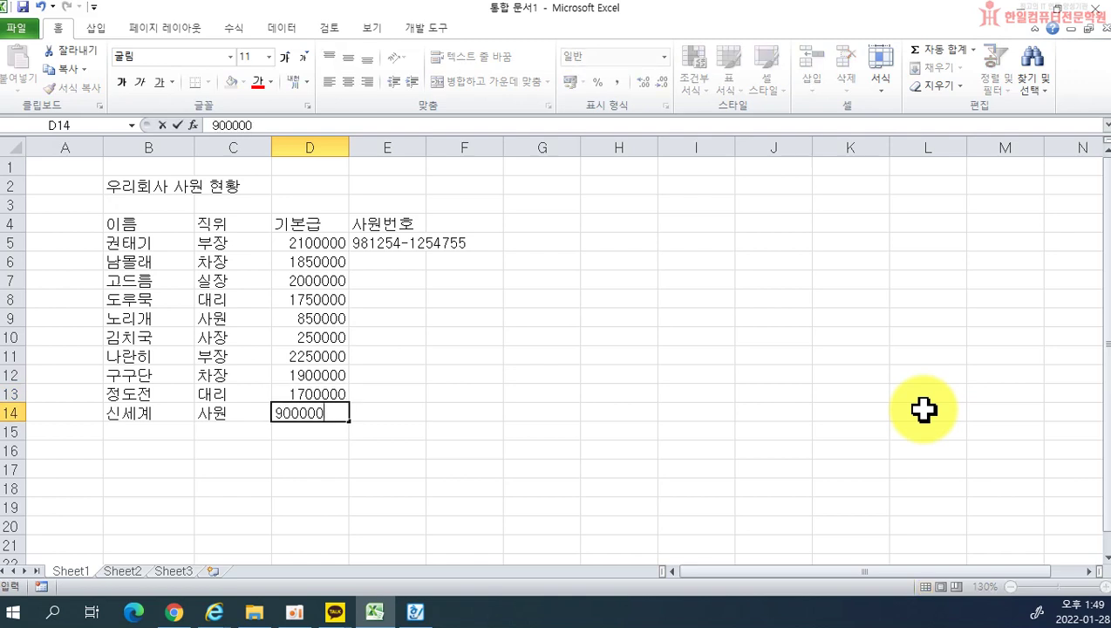
pyautogui.press('Return')
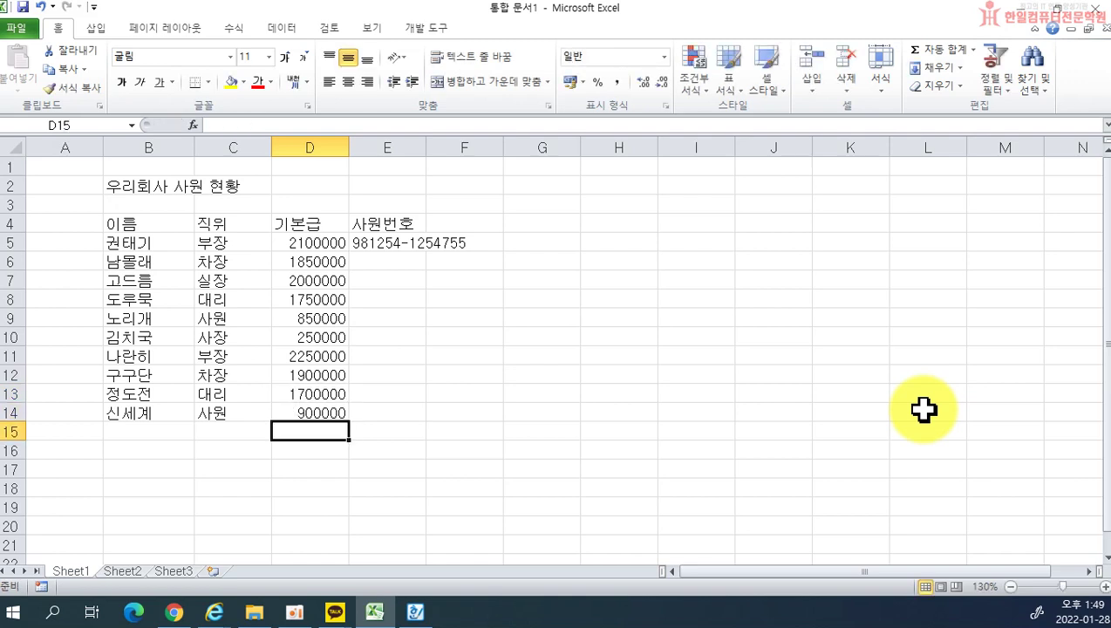
# Step: Enter the employee numbers for E6 to E8, correcting typos along the way
pyautogui.click(357, 262)
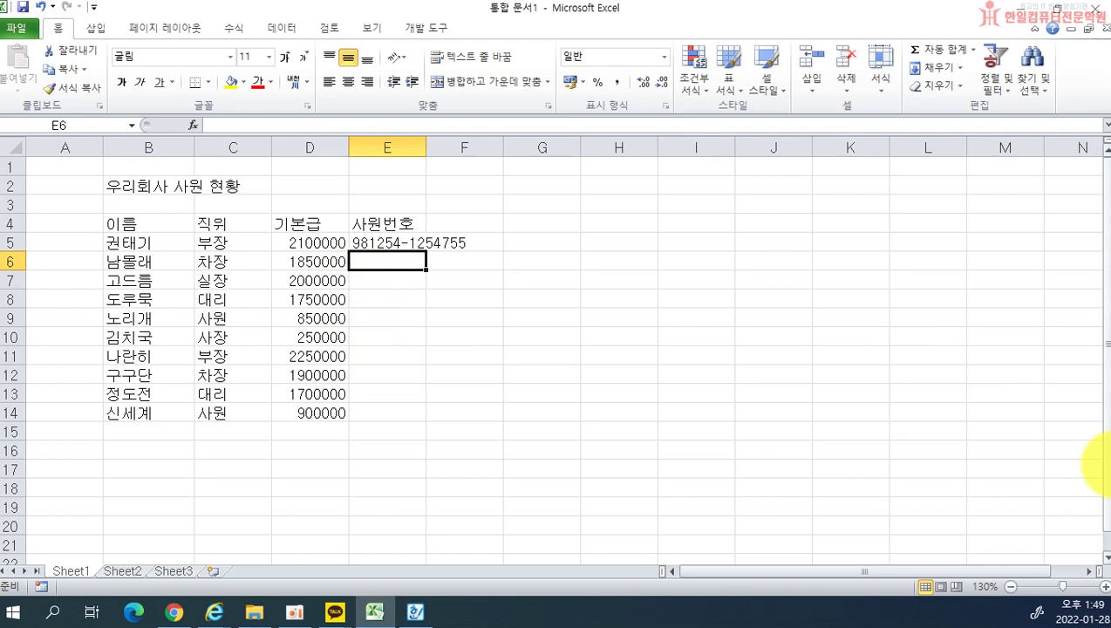
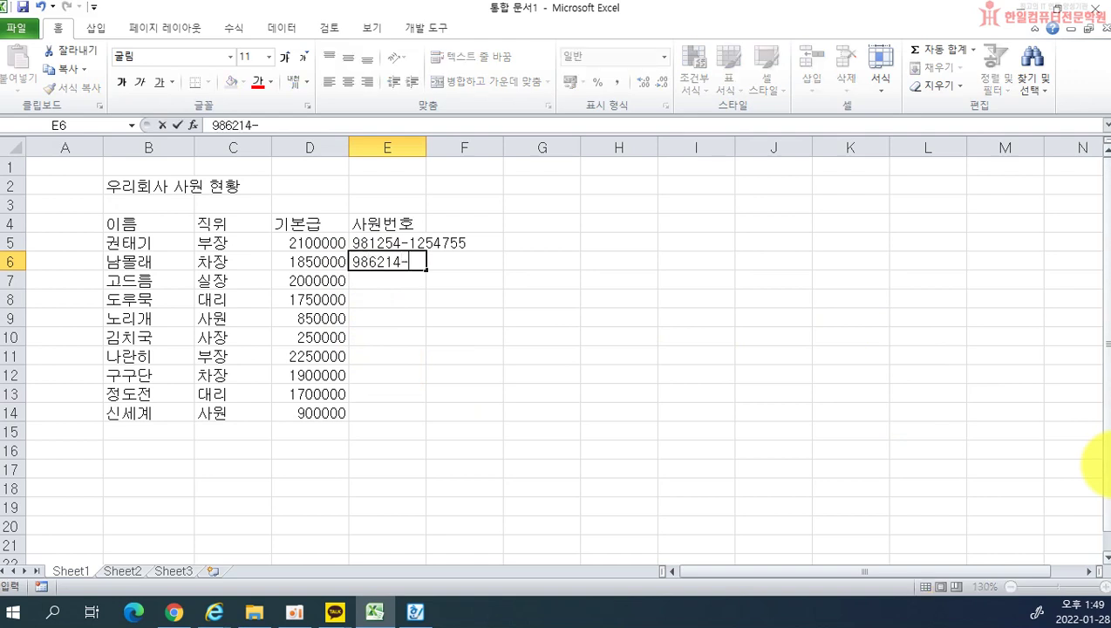
pyautogui.press('Return')
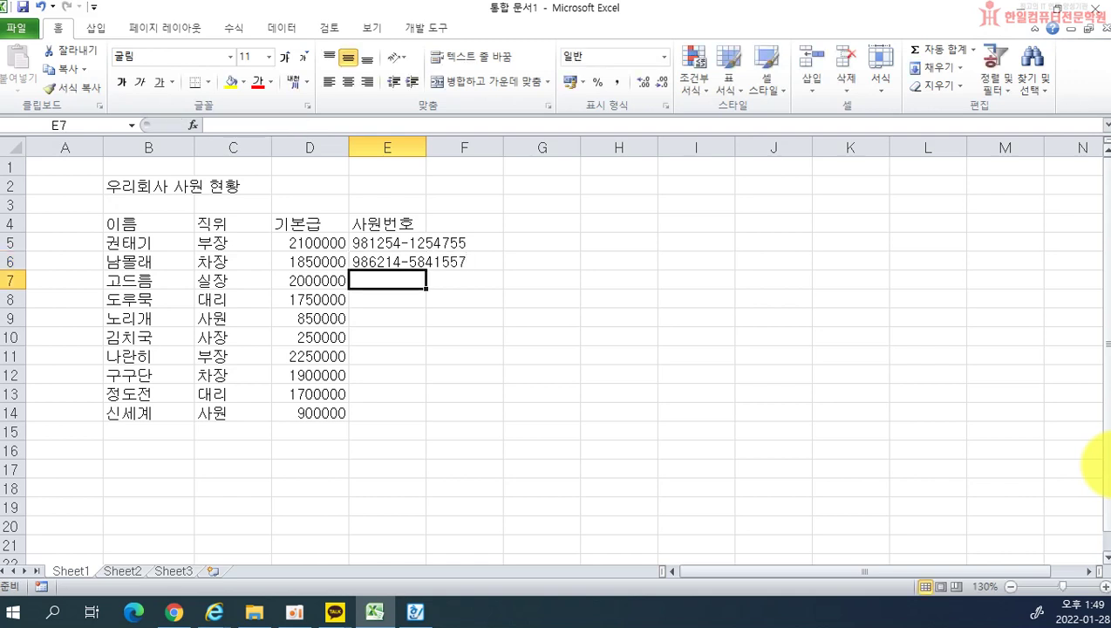
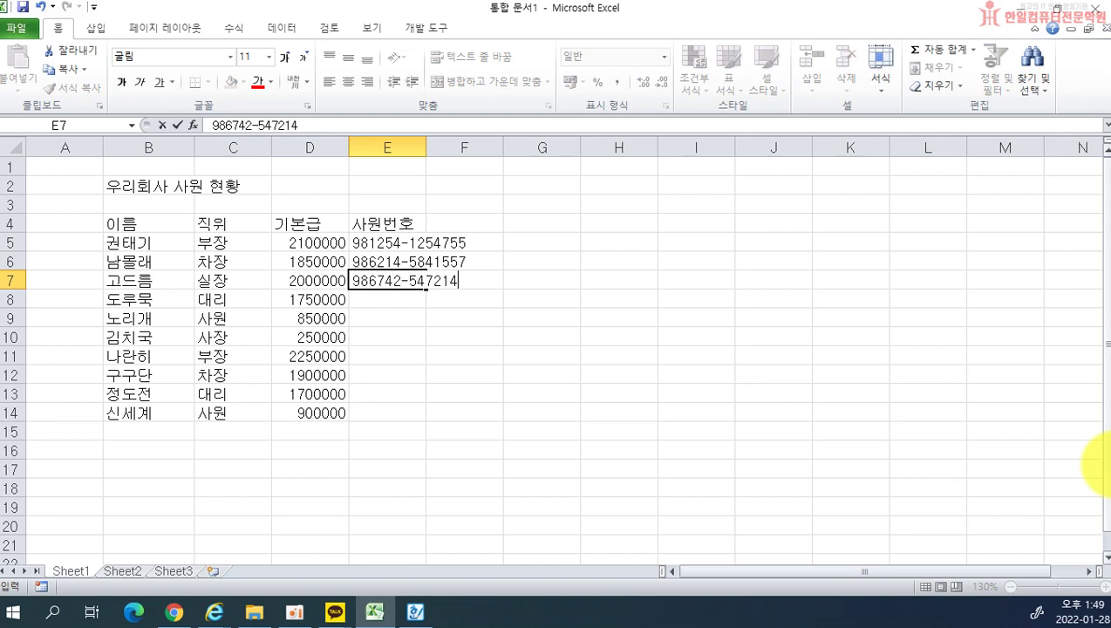
pyautogui.press('Return')
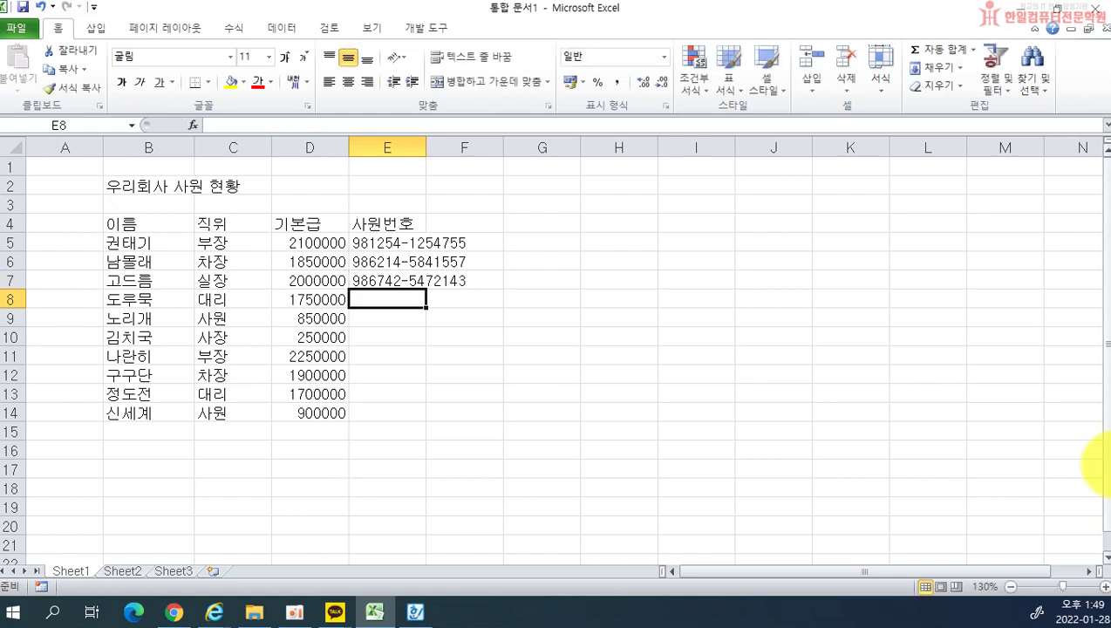
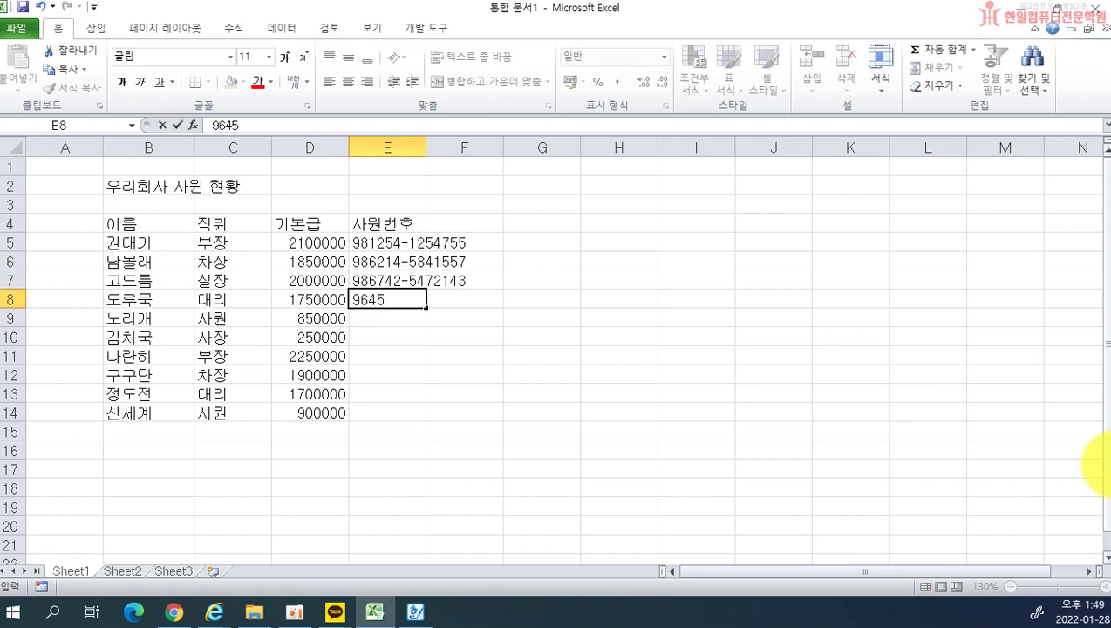
pyautogui.press('Return')
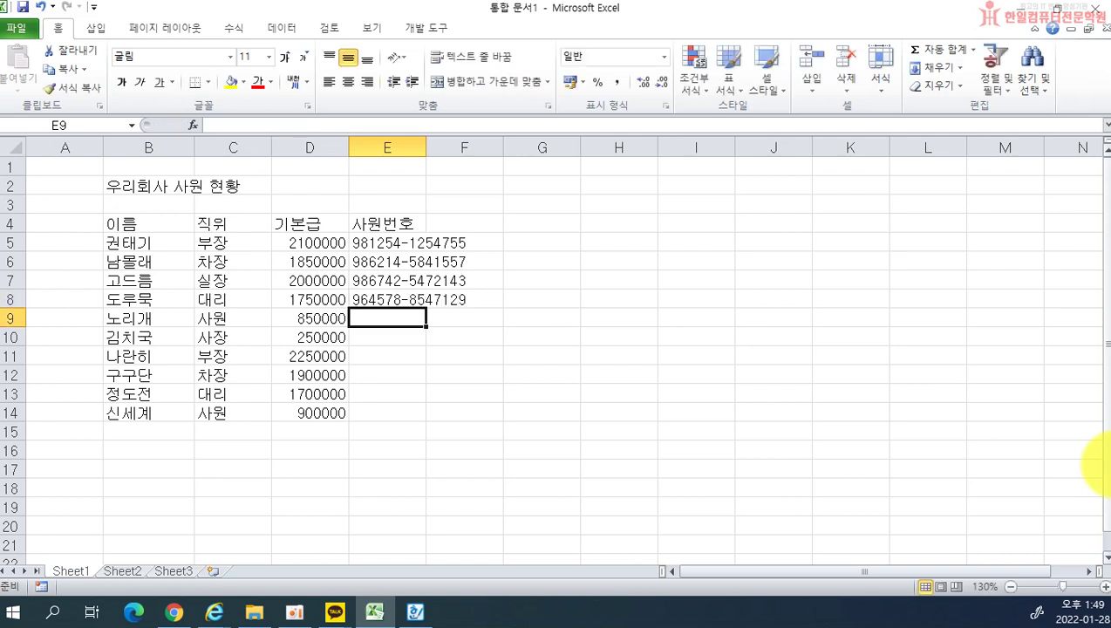
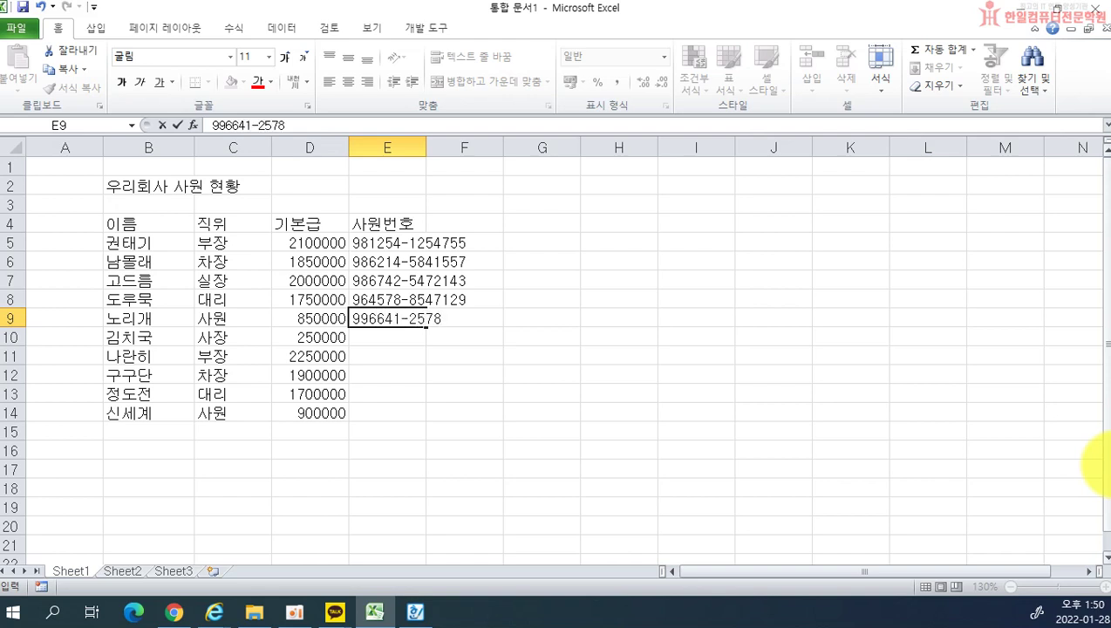
# Step: Enter the employee numbers for E9 to E11, fixing mistyped digits
pyautogui.press('Return')
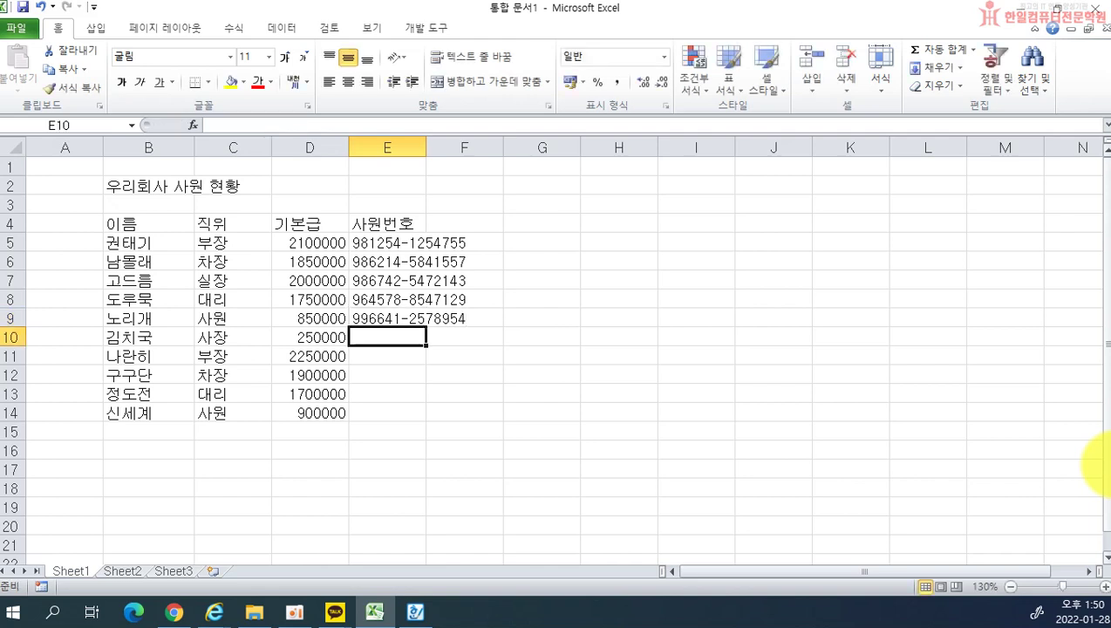
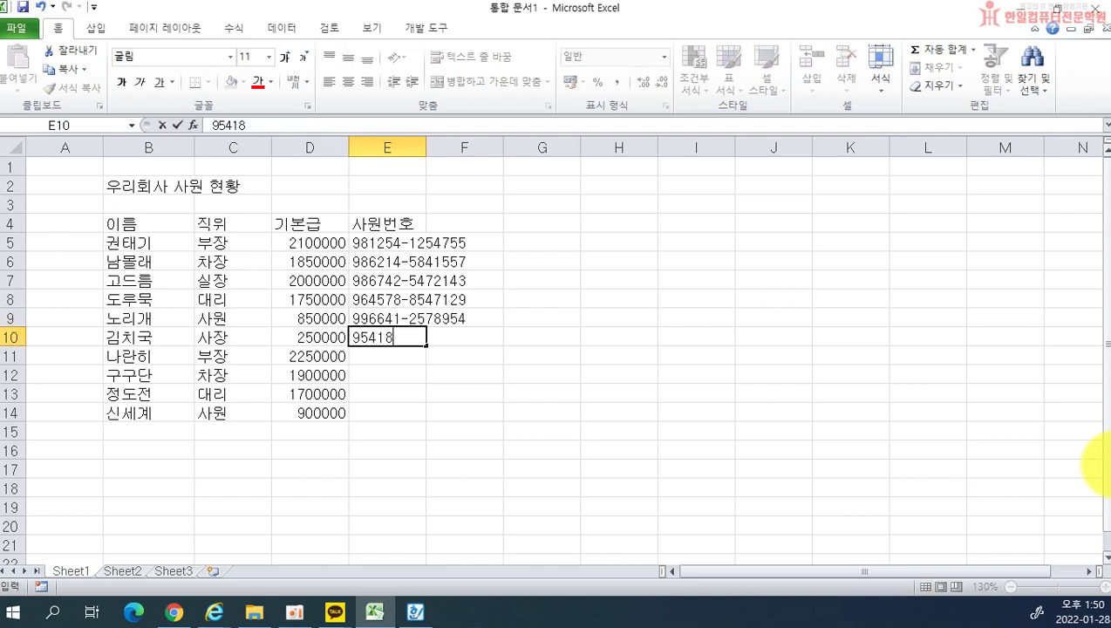
pyautogui.press('Return')
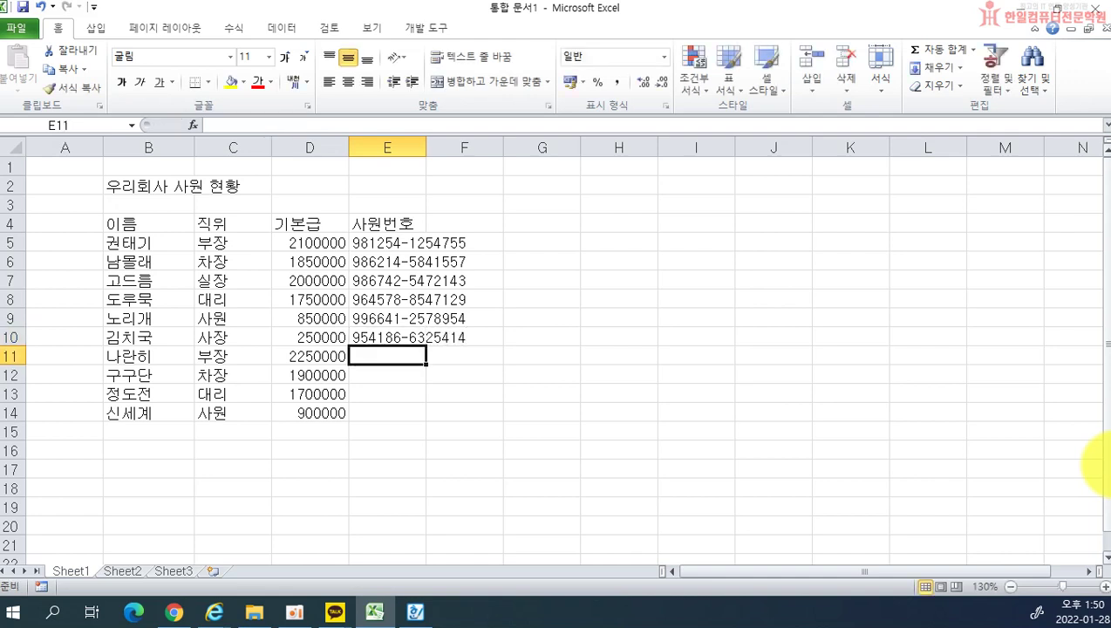
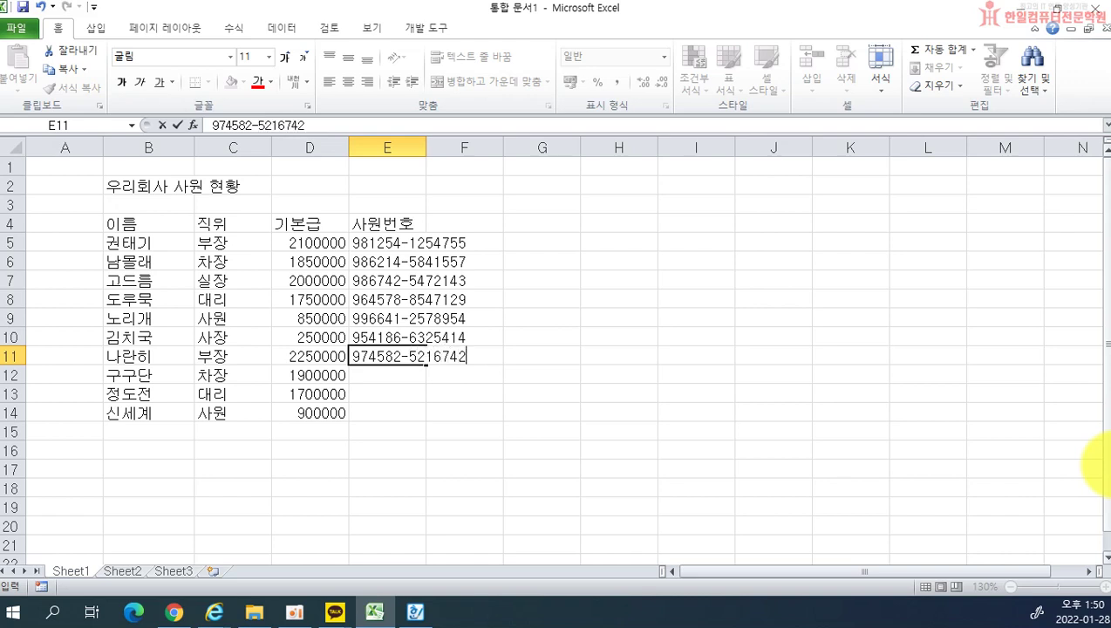
pyautogui.press('Return')
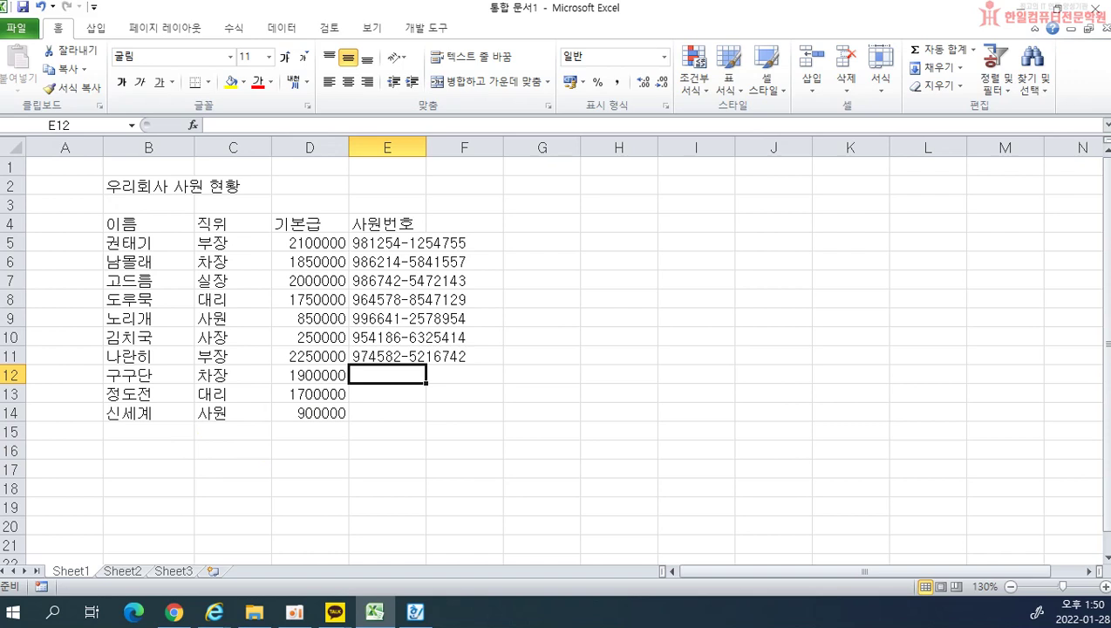
# Step: Move the E10:E11 employee numbers down one row and enter a new number in E10
pyautogui.moveTo(384, 337); pyautogui.dragTo(383, 384)
pyautogui.click(381, 342)
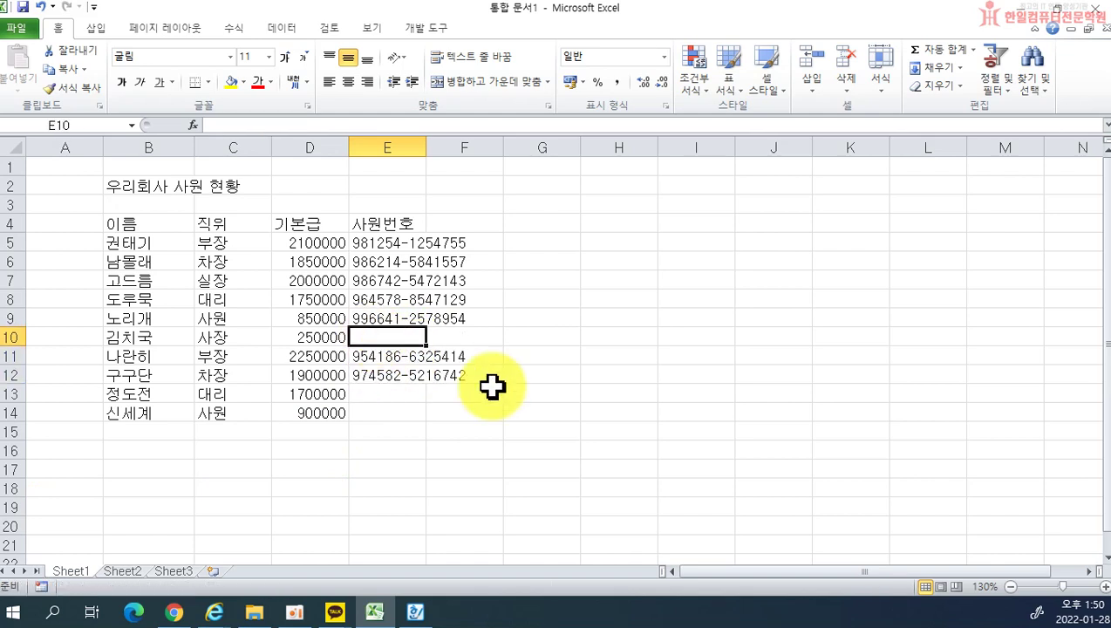
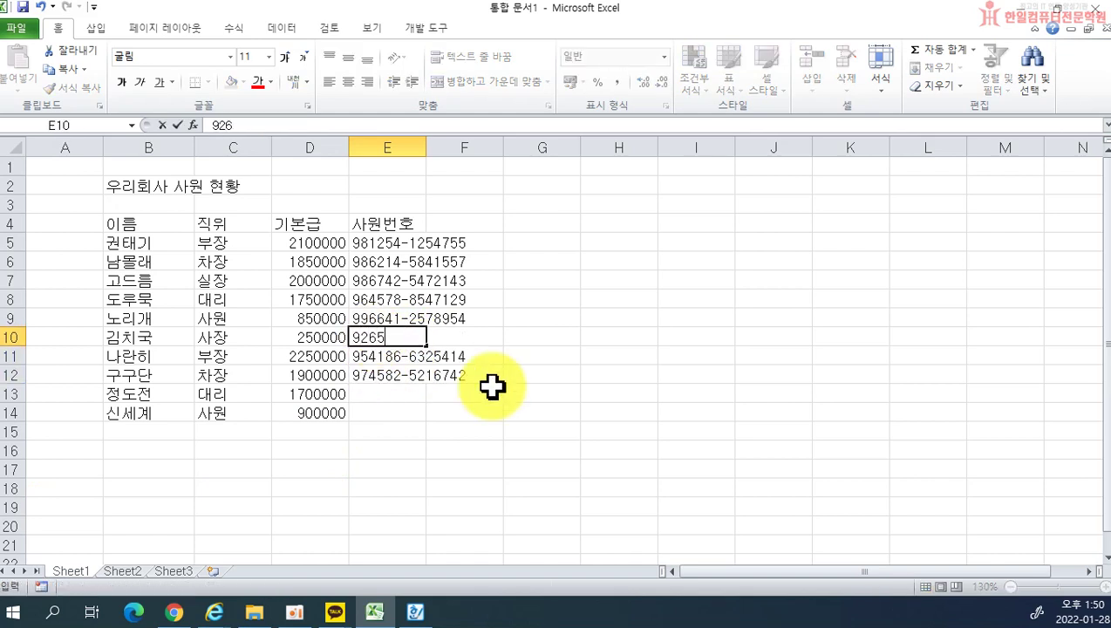
pyautogui.press('Return')
pyautogui.press('Return')
pyautogui.press('Return')
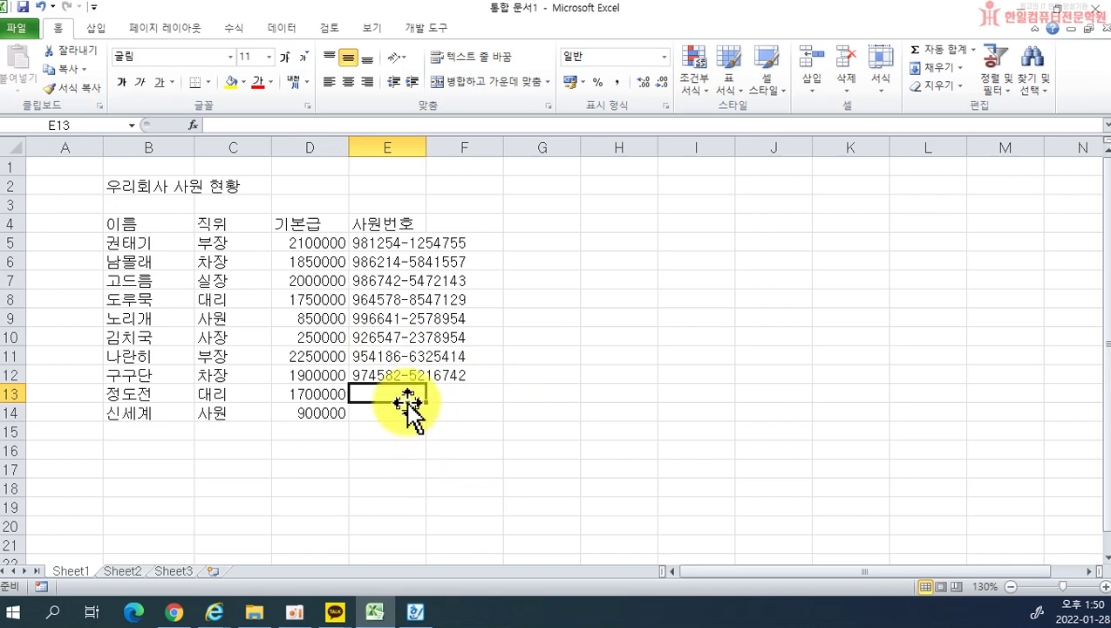
pyautogui.click(378, 356)
pyautogui.moveTo(377, 356); pyautogui.dragTo(367, 390)
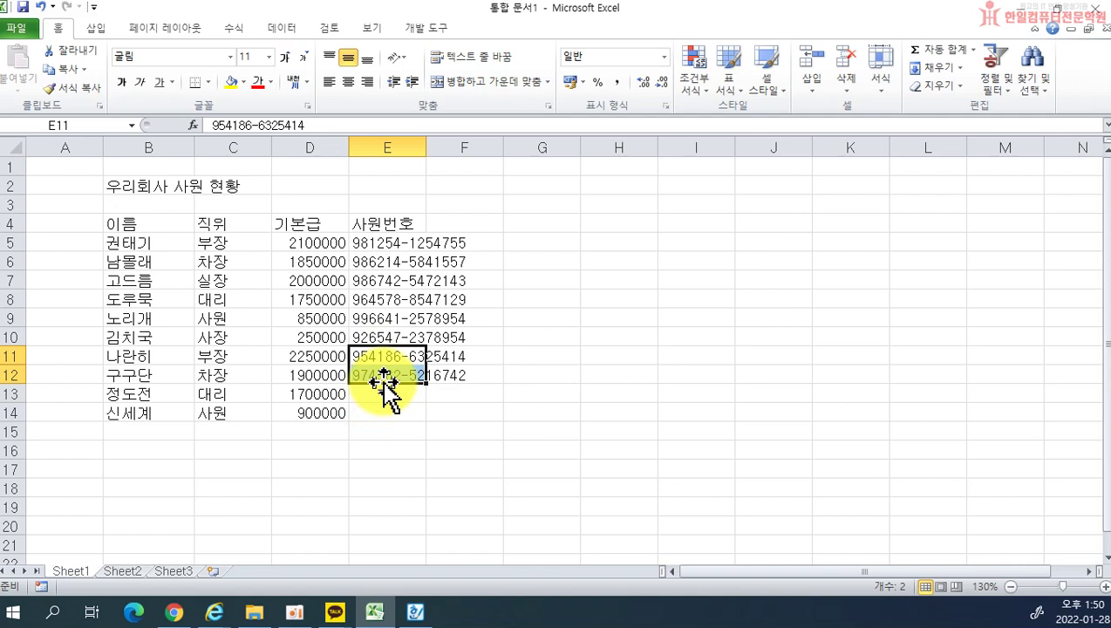
pyautogui.moveTo(383, 381); pyautogui.dragTo(385, 411)
pyautogui.click(381, 356)
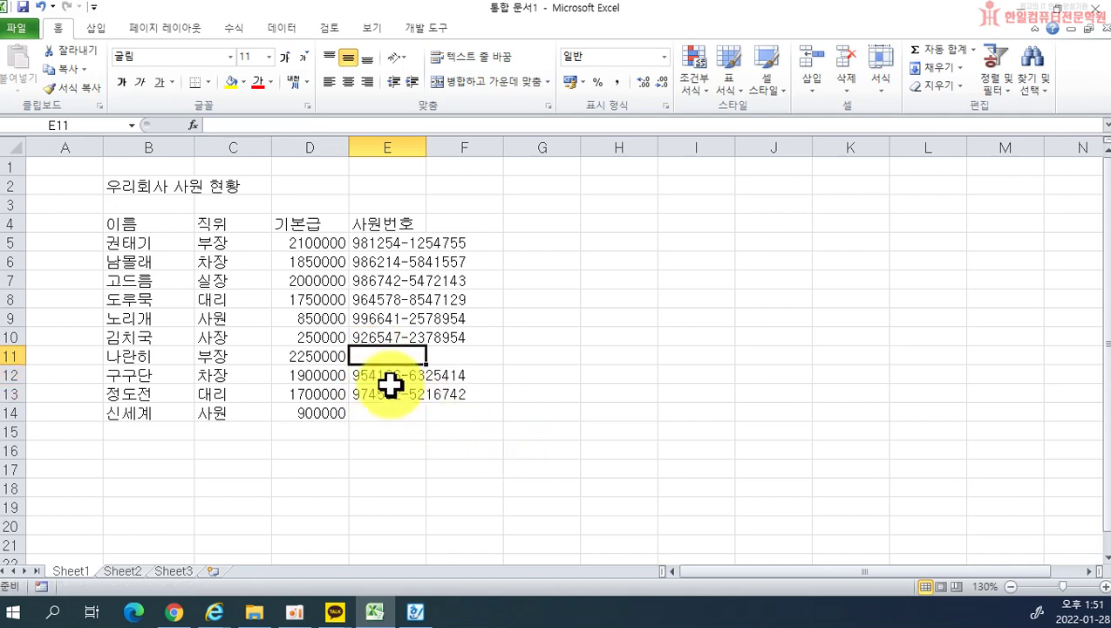
pyautogui.moveTo(372, 377); pyautogui.dragTo(386, 354)
pyautogui.click(384, 395)
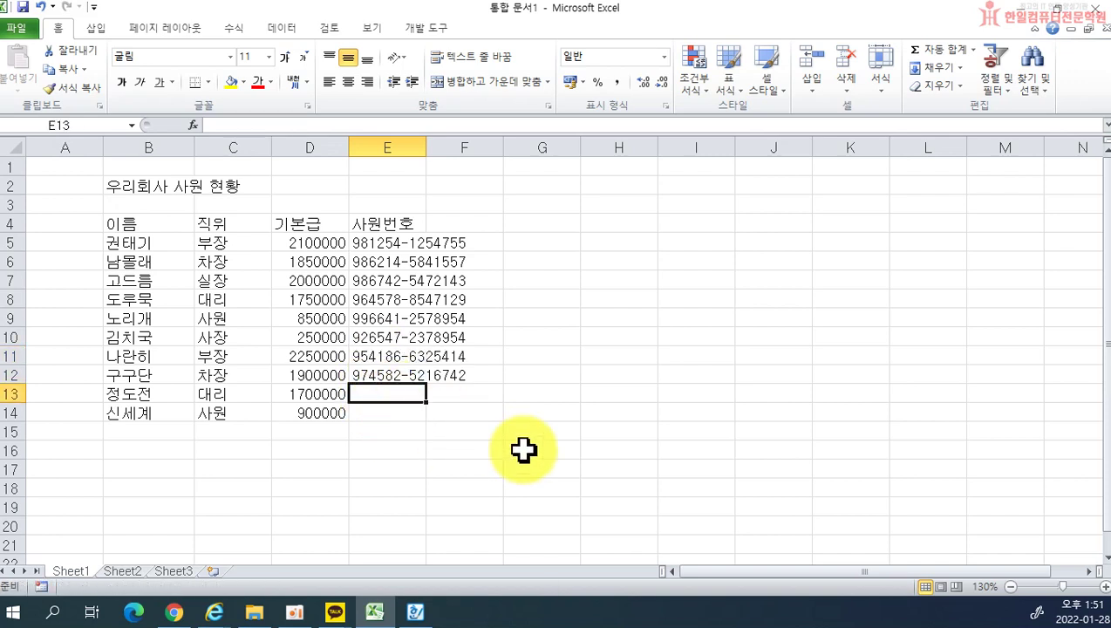
pyautogui.moveTo(403, 361); pyautogui.dragTo(404, 411)
pyautogui.click(388, 351)
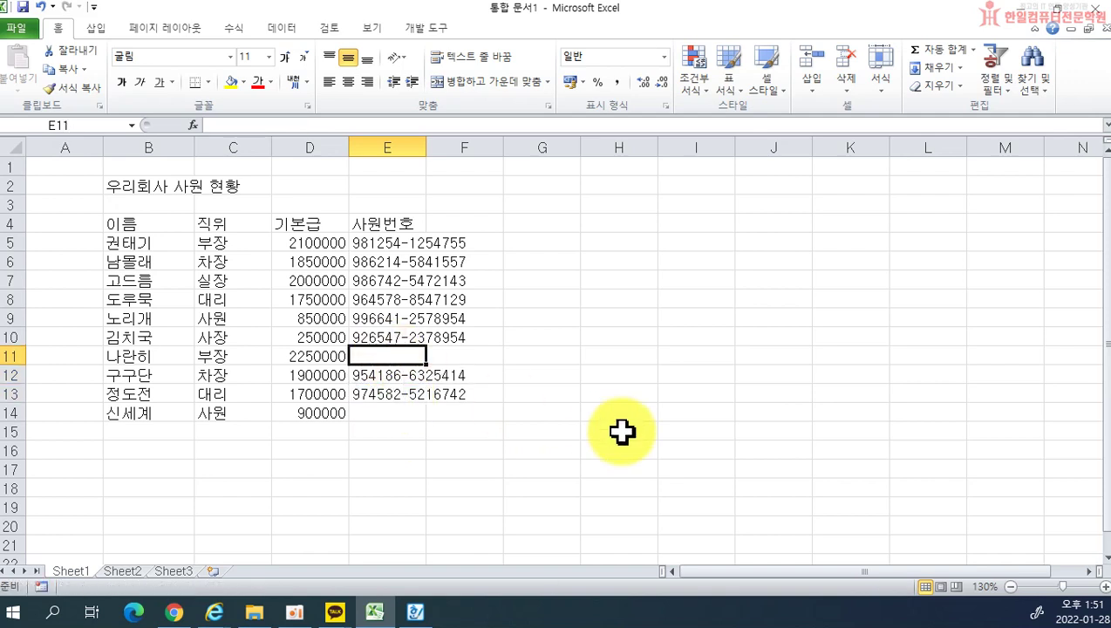
pyautogui.moveTo(404, 374)
pyautogui.mouseDown()
pyautogui.moveTo(404, 389)
pyautogui.moveTo(403, 362)
pyautogui.moveTo(399, 371)
pyautogui.mouseUp()
pyautogui.click(399, 391)
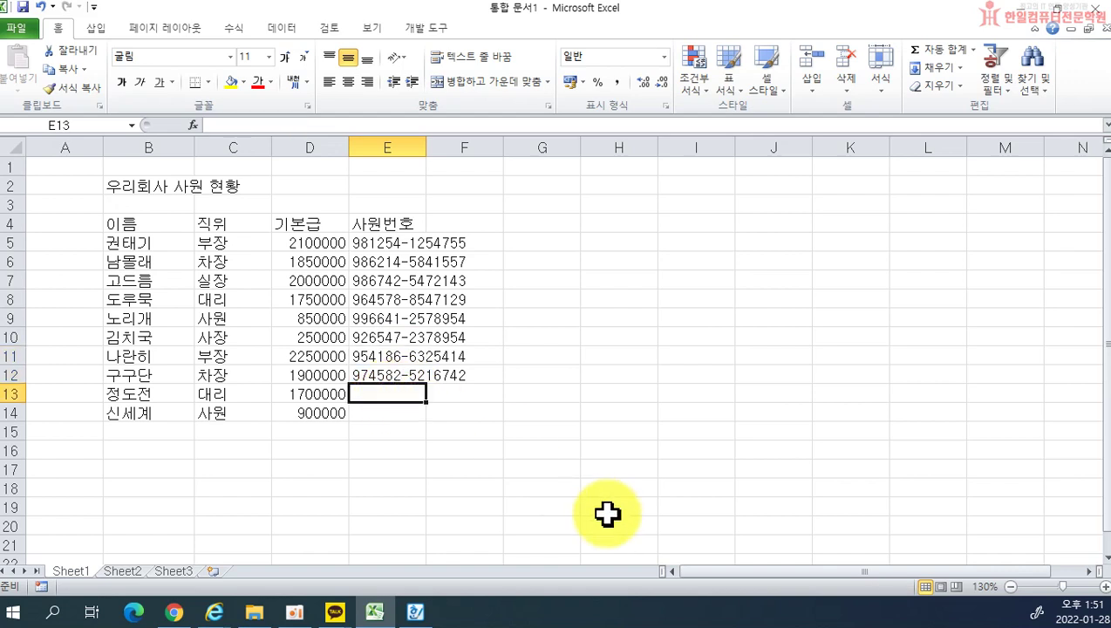
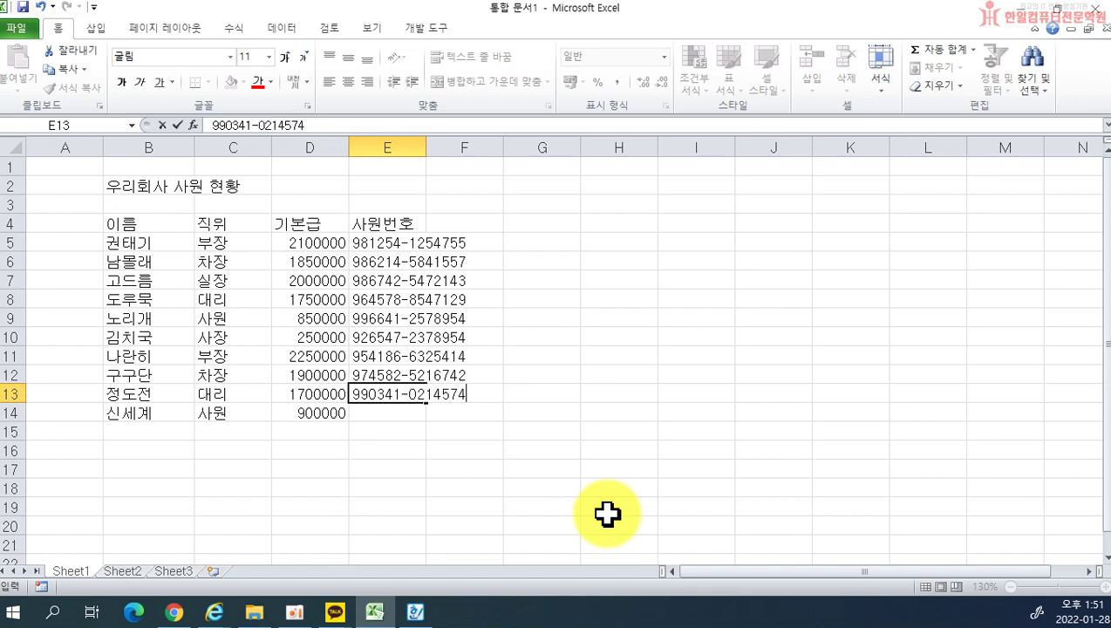
# Step: Commit the employee numbers in E13 and E14, finishing the 사원번호 column
pyautogui.press('Return')
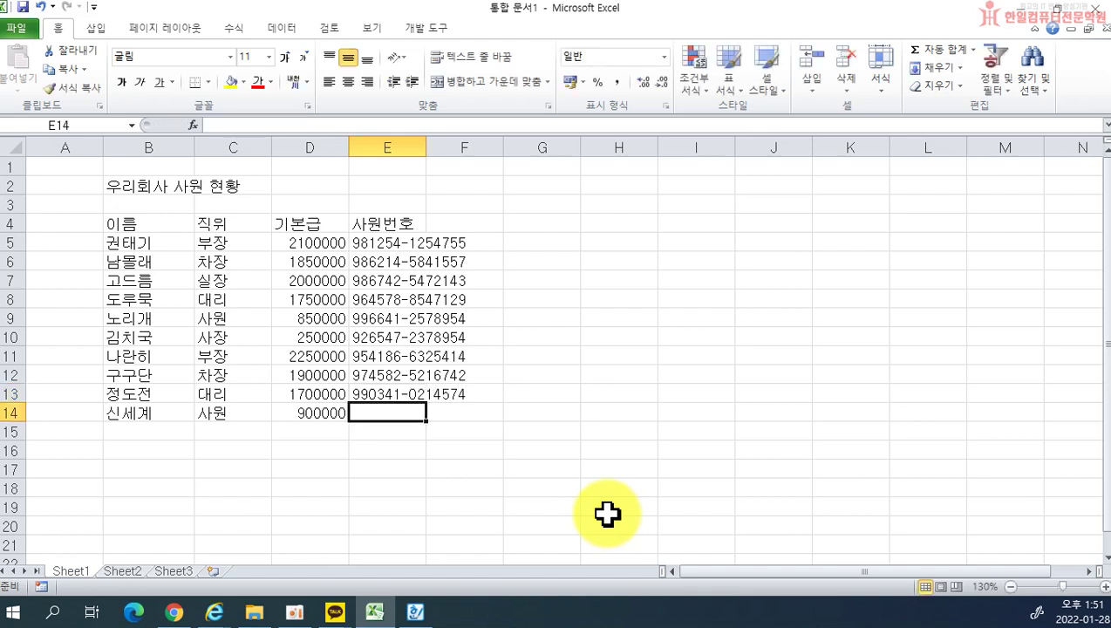
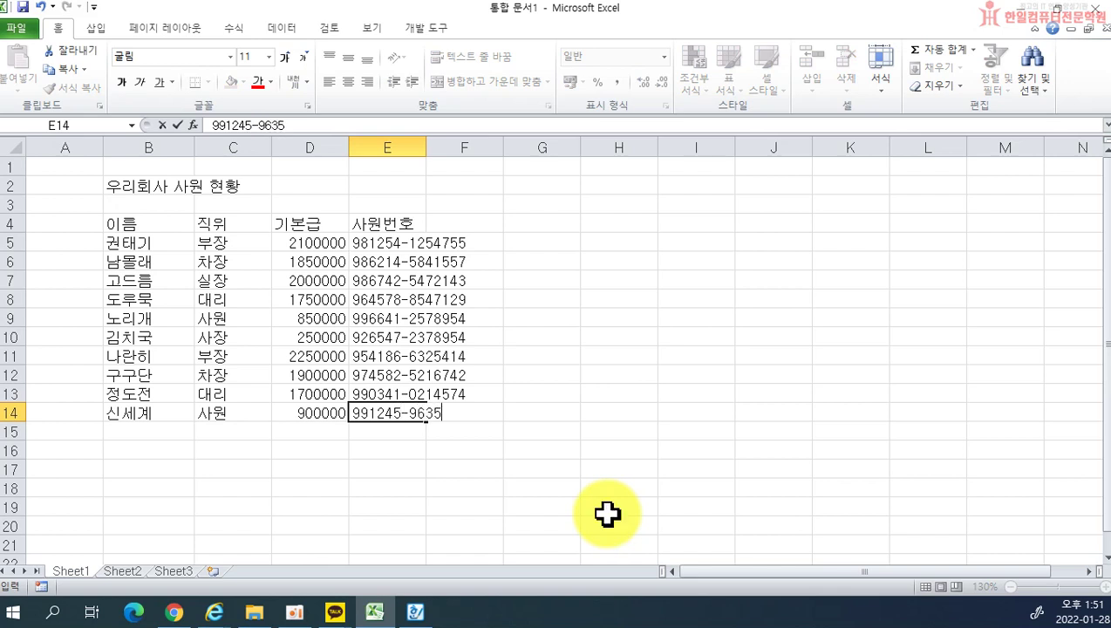
pyautogui.press('Return')
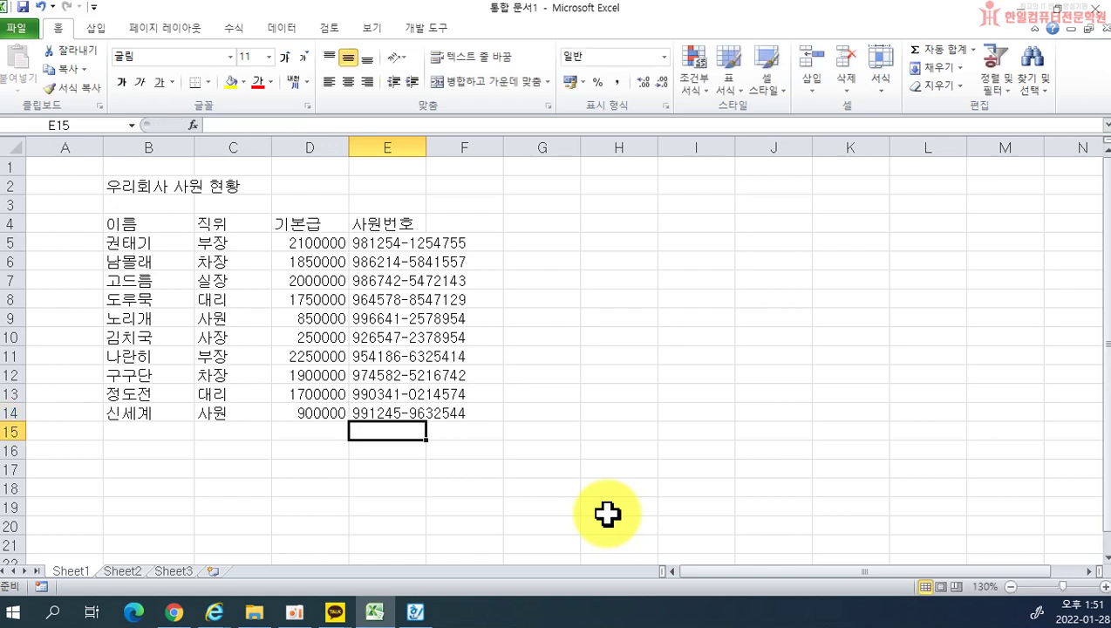
pyautogui.click(406, 504)
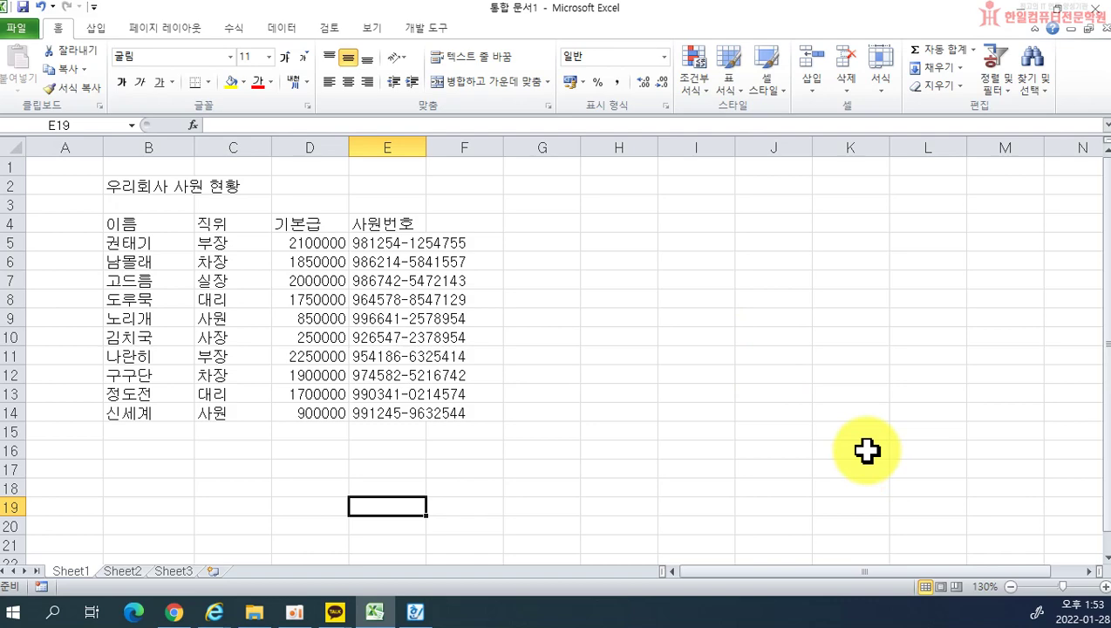
# Step: Zoom the sheet in to 175% so the employee table reads larger
pyautogui.scroll(3, 866, 450)
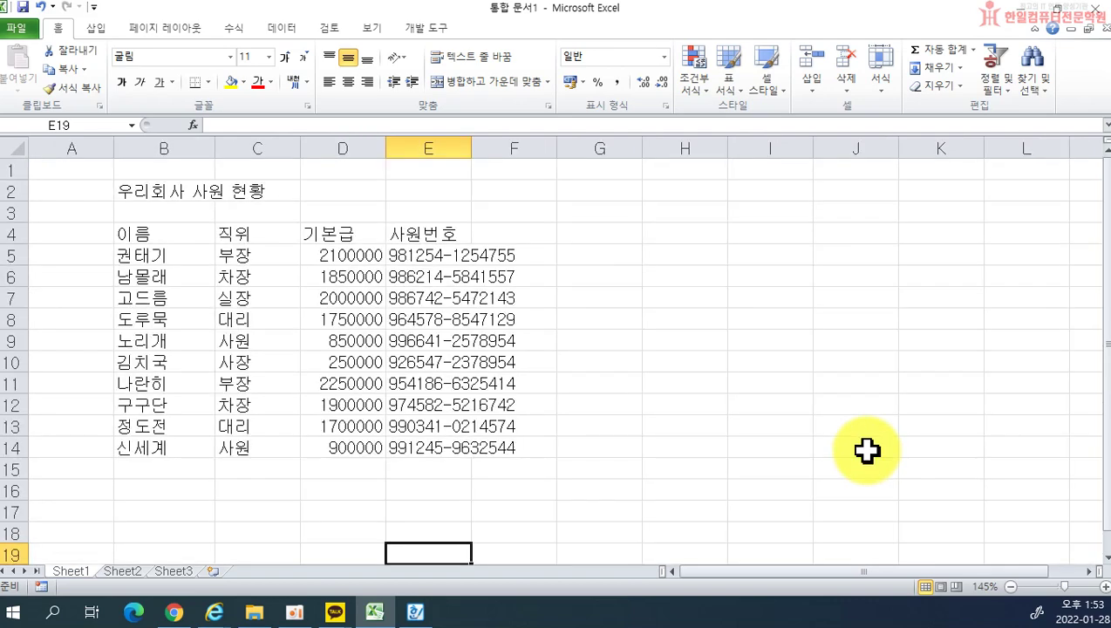
pyautogui.scroll(-2, 866, 450)
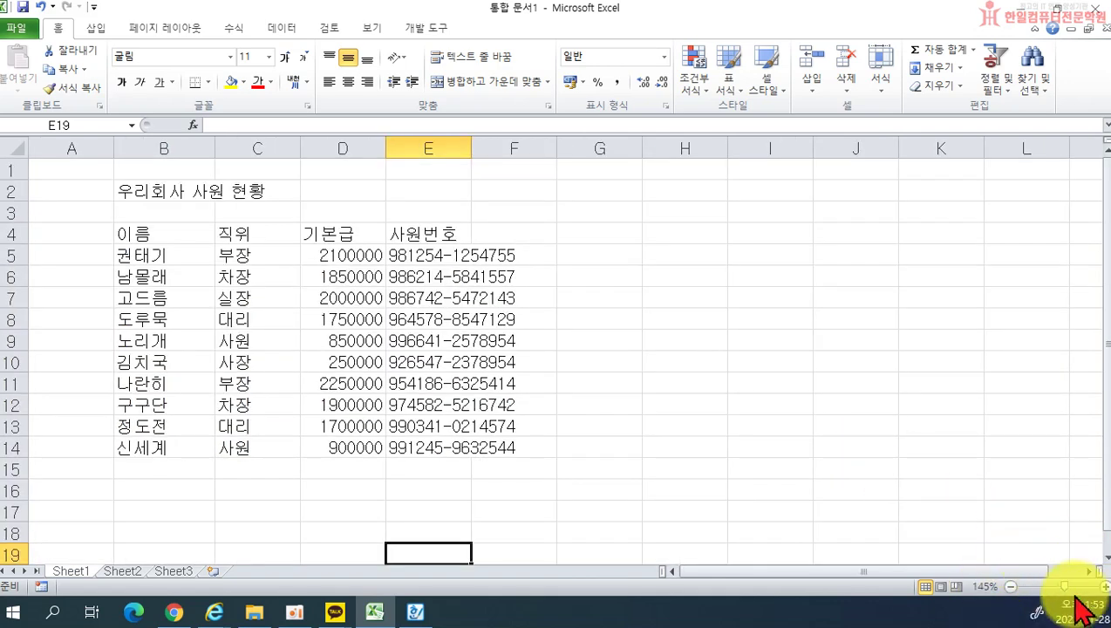
pyautogui.click(1011, 586)
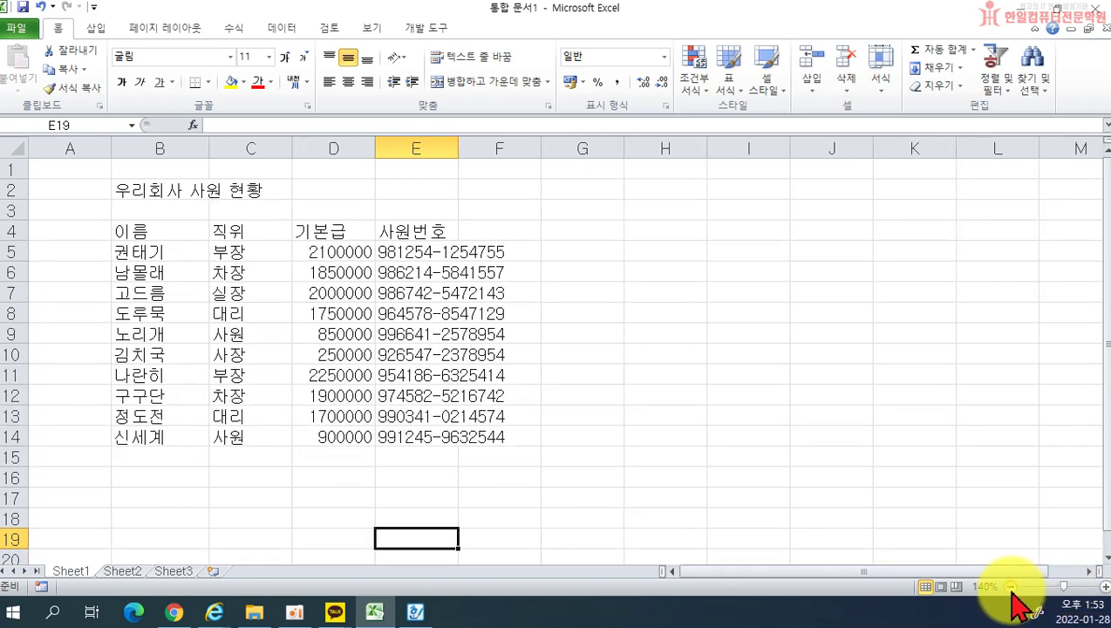
pyautogui.click(1104, 587)
pyautogui.click(1105, 587)
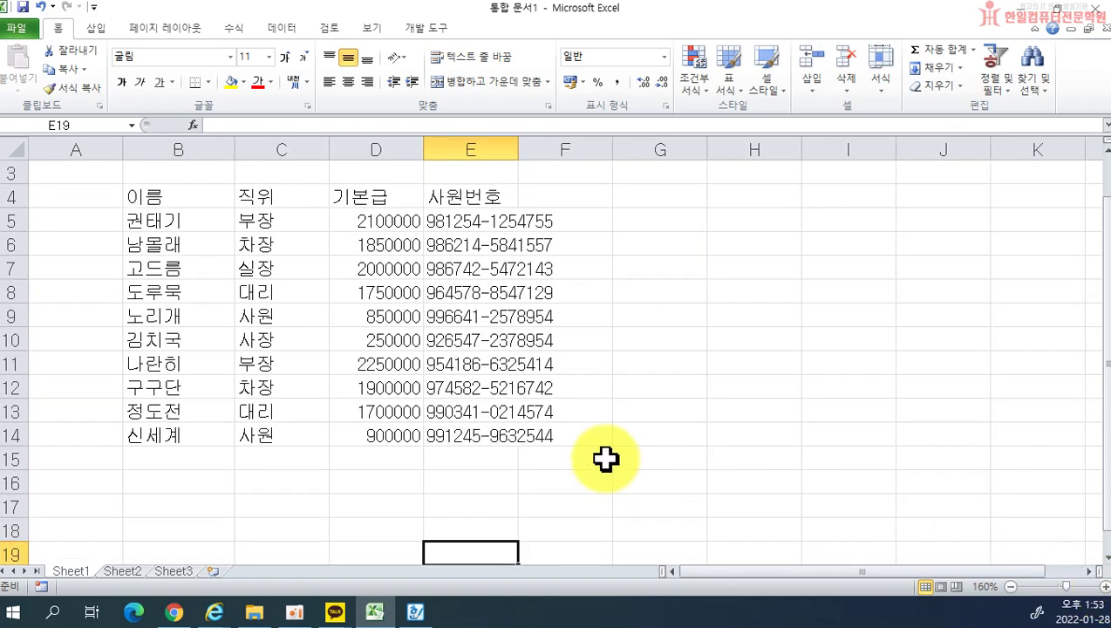
pyautogui.scroll(1, 580, 336)
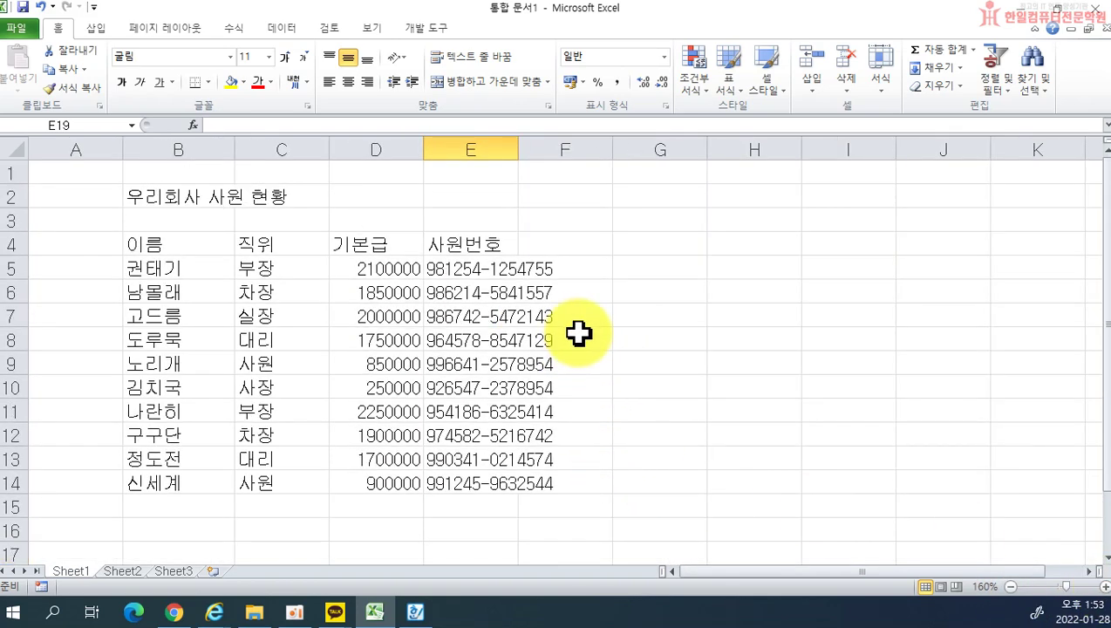
pyautogui.keyDown('ctrl'); pyautogui.scroll(1, 700, 395); pyautogui.keyUp('ctrl')
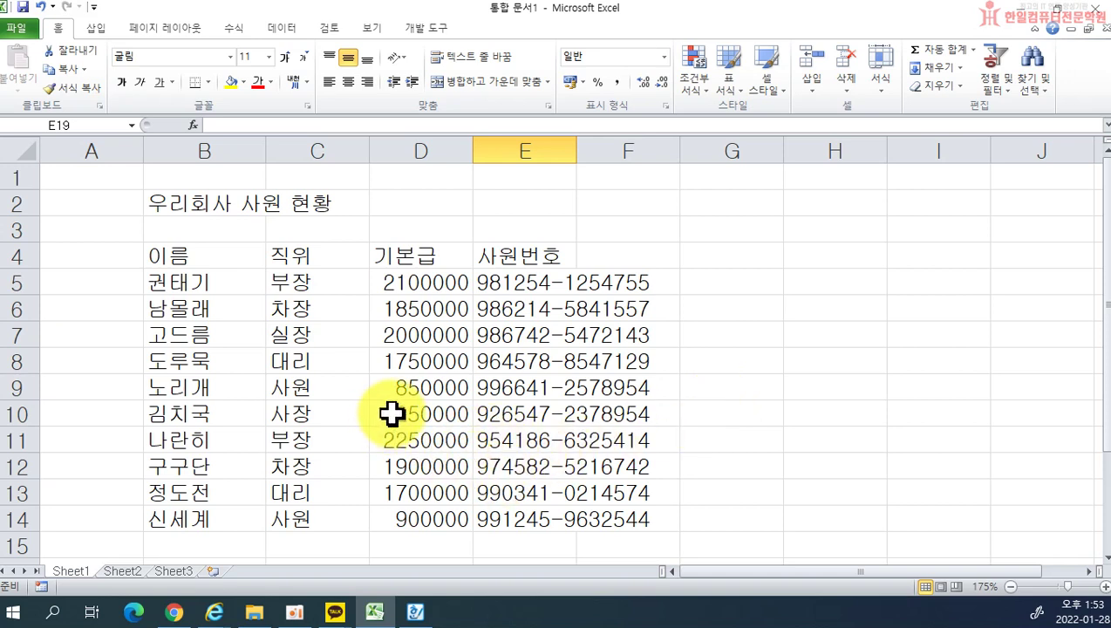
# Step: Correct the D10 base salary from 250000 to 2500000
pyautogui.doubleClick(427, 413)
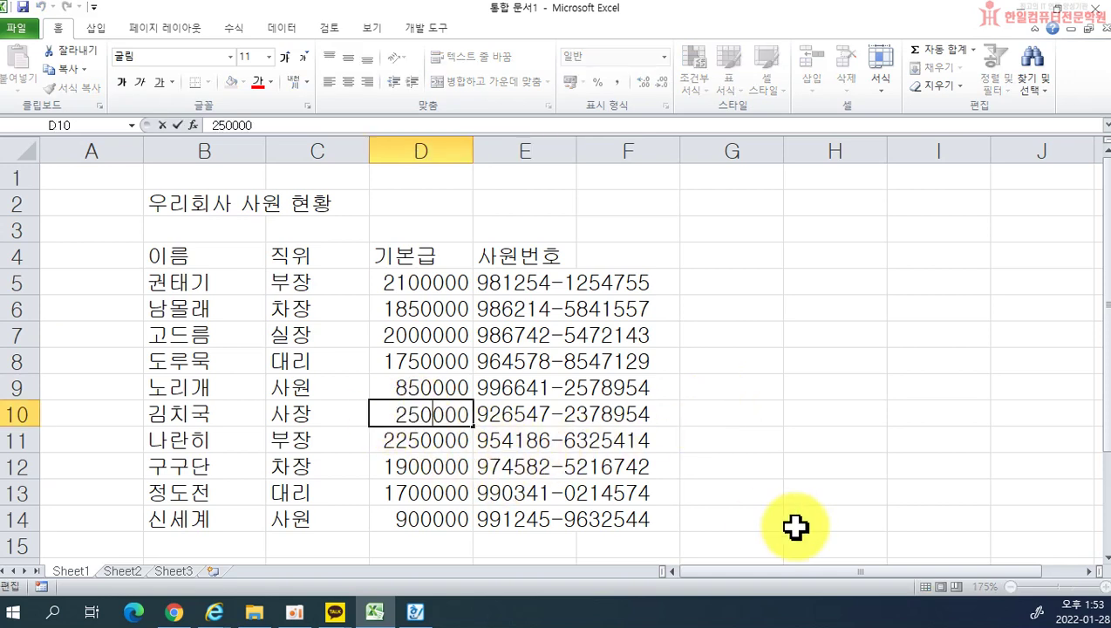
pyautogui.click(798, 419)
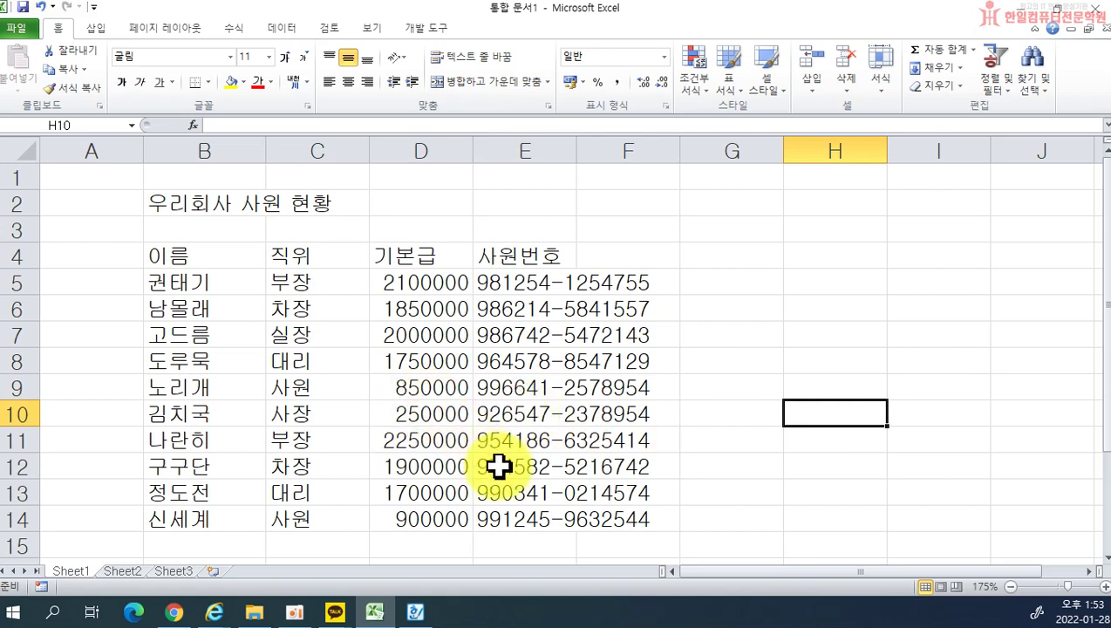
pyautogui.doubleClick(434, 416)
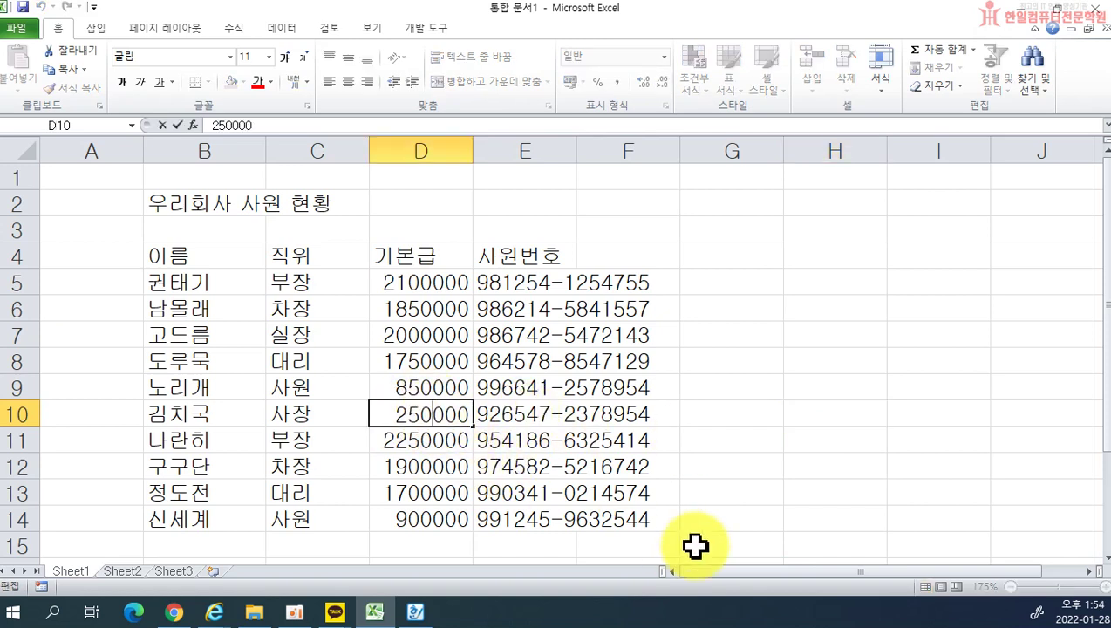
pyautogui.write('0')
pyautogui.press('Return')
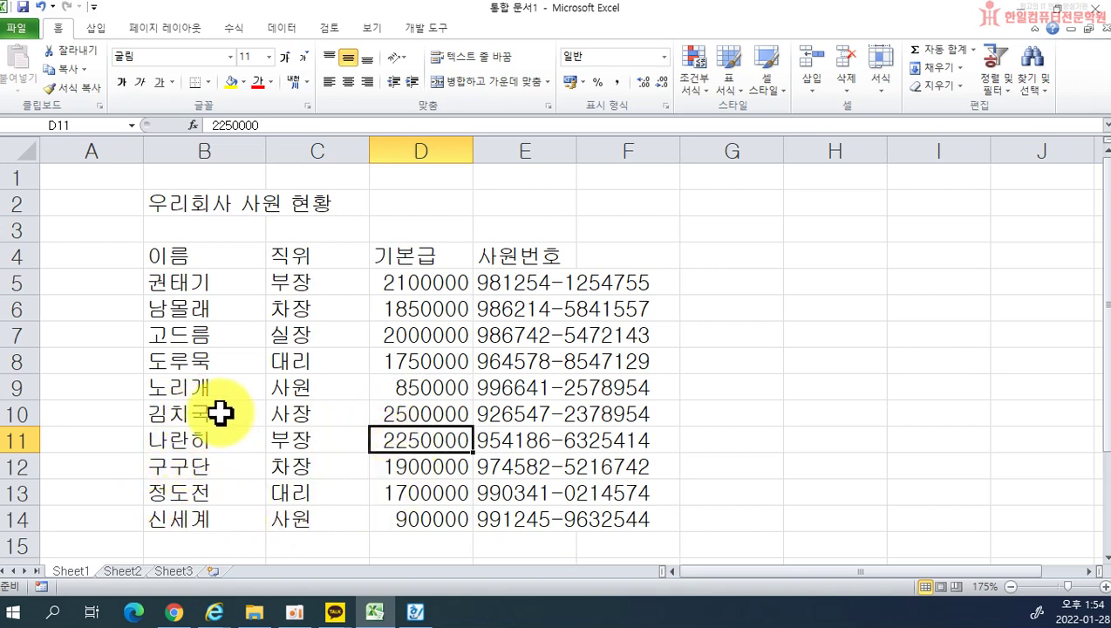
# Step: Edit the B10 employee name to a variant, then overwrite it back with the original name
pyautogui.doubleClick(219, 414)
pyautogui.press('BackSpace')
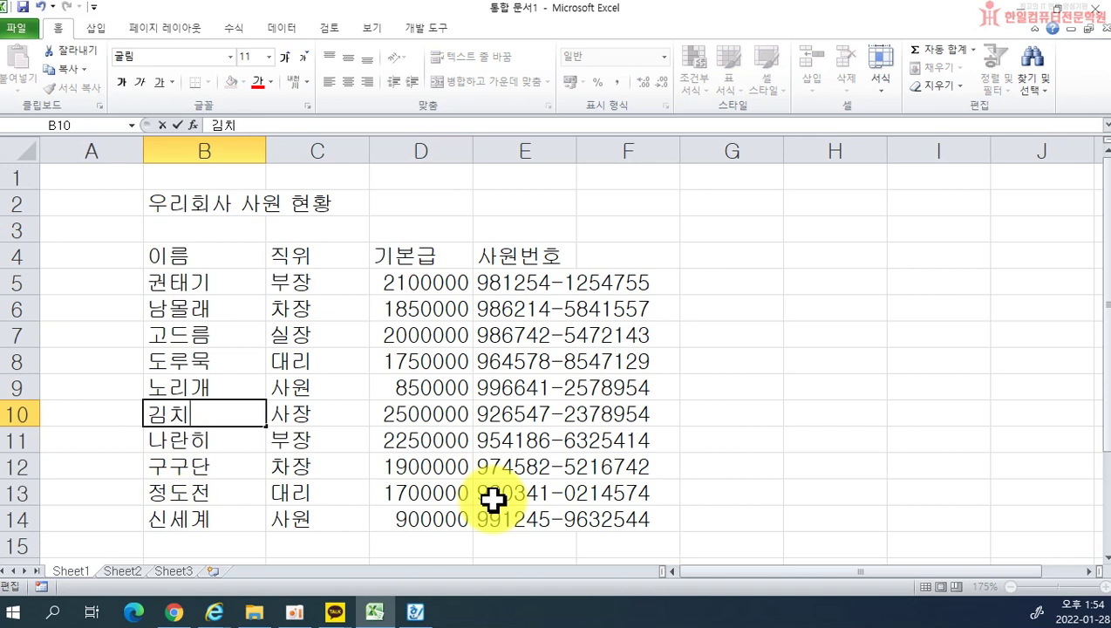
pyautogui.write('찌개')
pyautogui.press('Return')
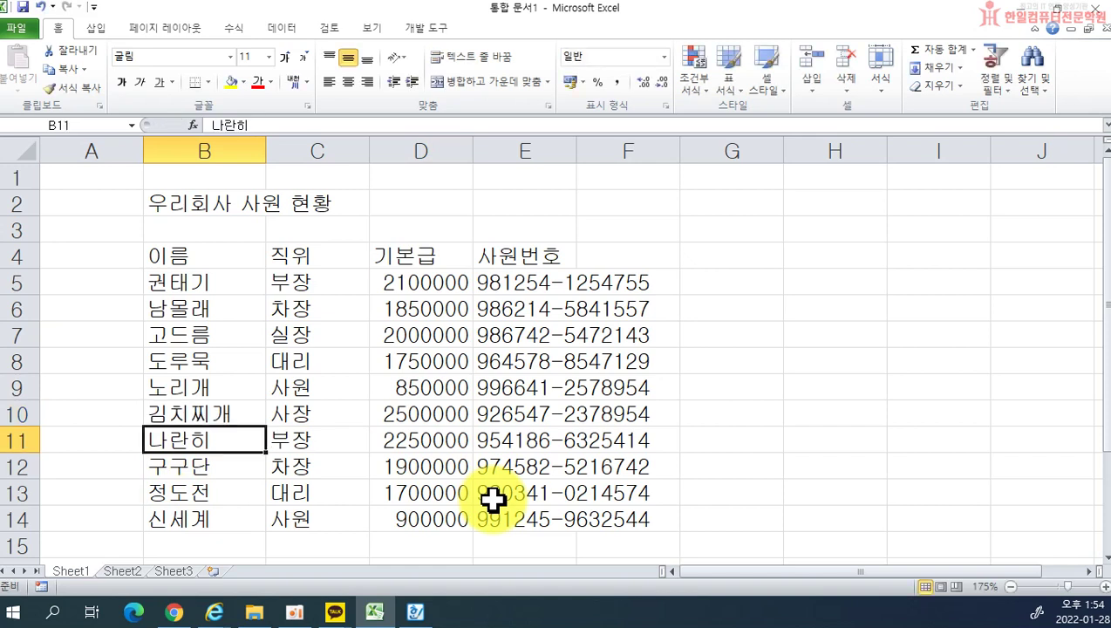
pyautogui.click(191, 412)
pyautogui.write('김치구')
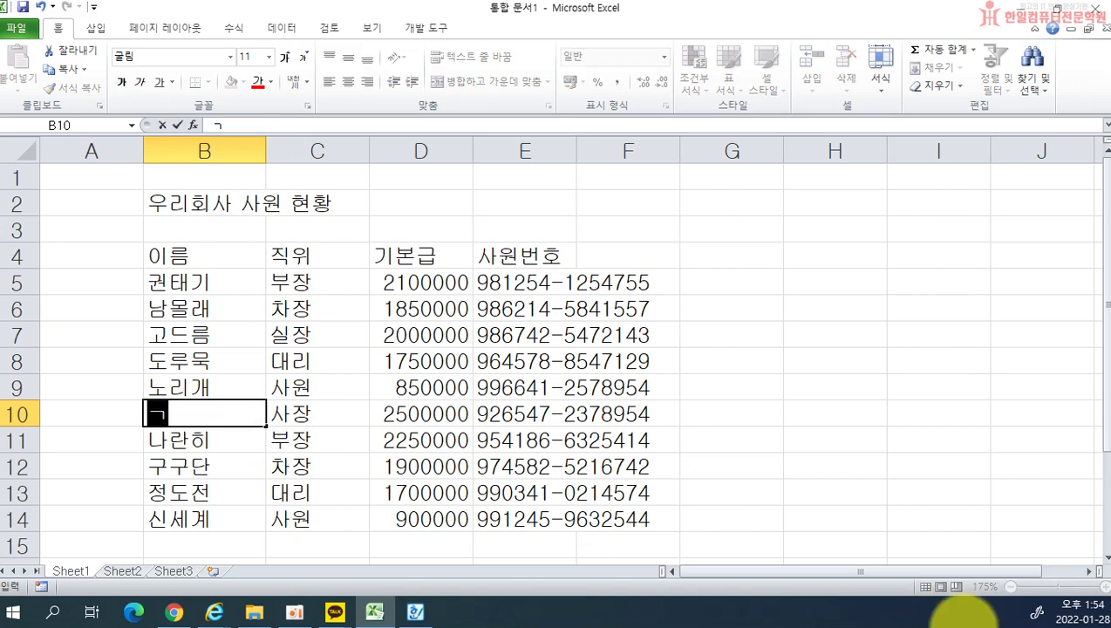
pyautogui.write('ㄱ')
pyautogui.press('Return')
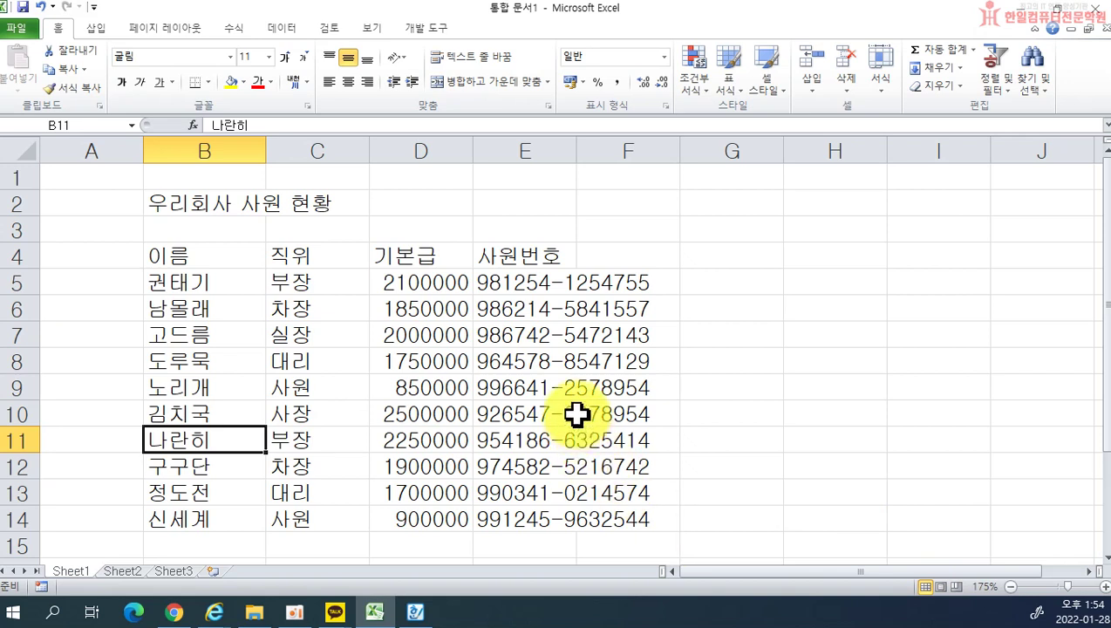
# Step: Read the Hanword lesson notes, then return to the Excel employee sheet
pyautogui.click(754, 376)
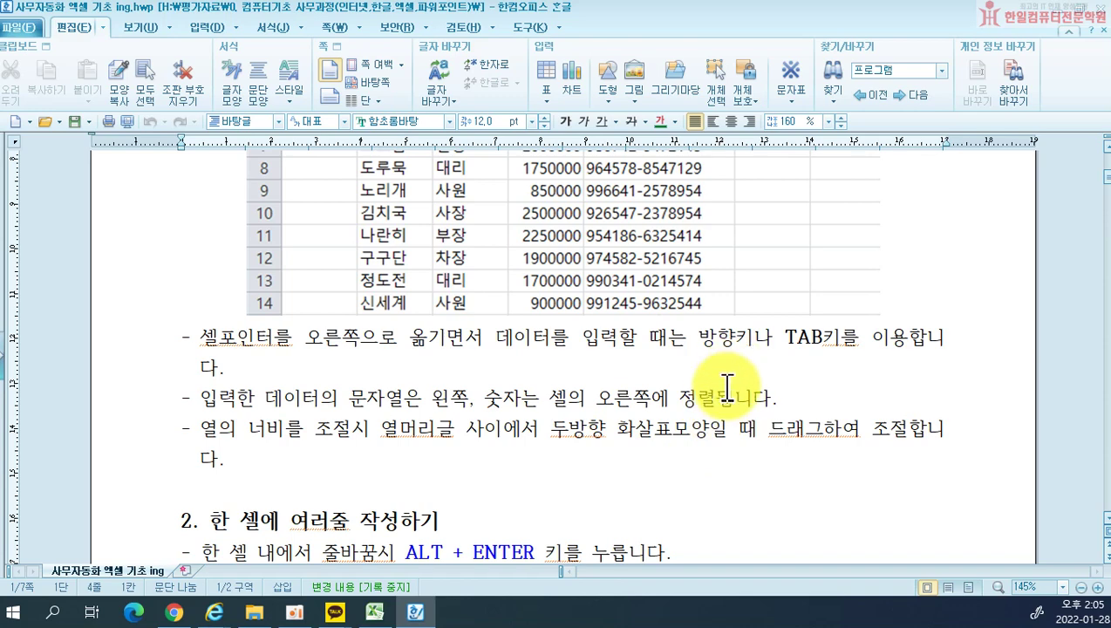
pyautogui.click(374, 611)
pyautogui.scroll(-2, 597, 366)
# Step: Add row 15 with a new employee name, position 사원, salary 800000 and an employee number
pyautogui.scroll(2, 248, 373)
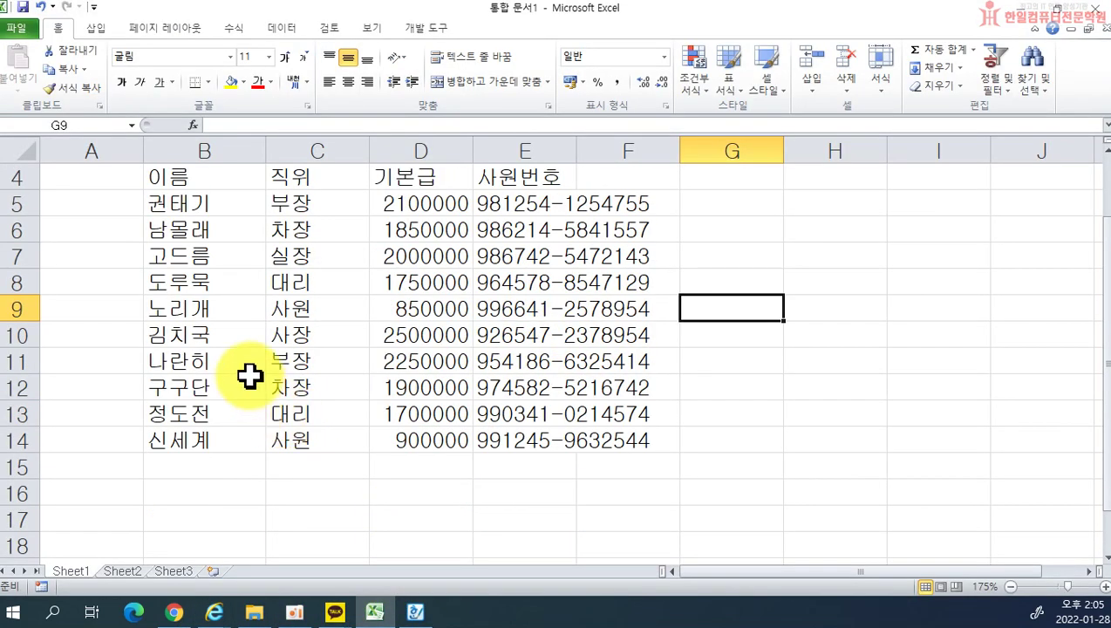
pyautogui.scroll(-1, 230, 488)
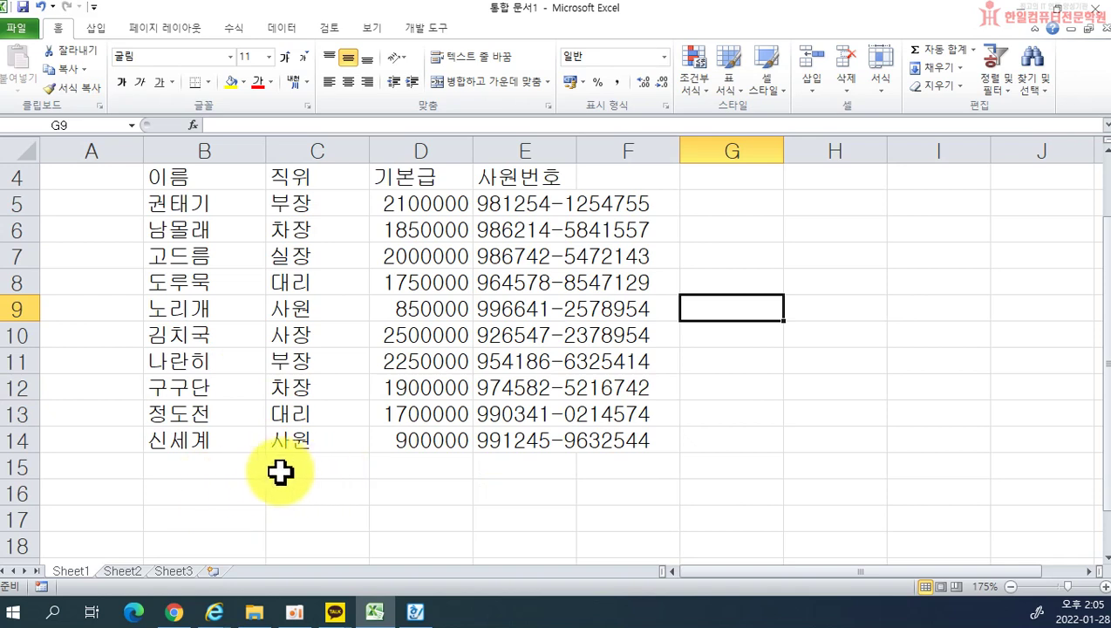
pyautogui.click(231, 462)
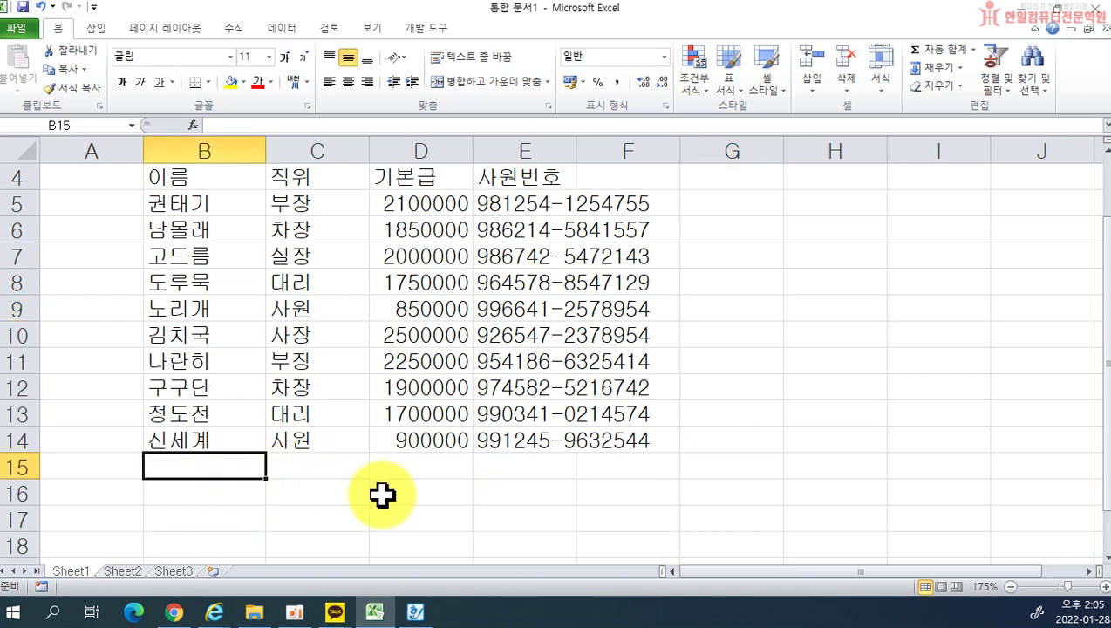
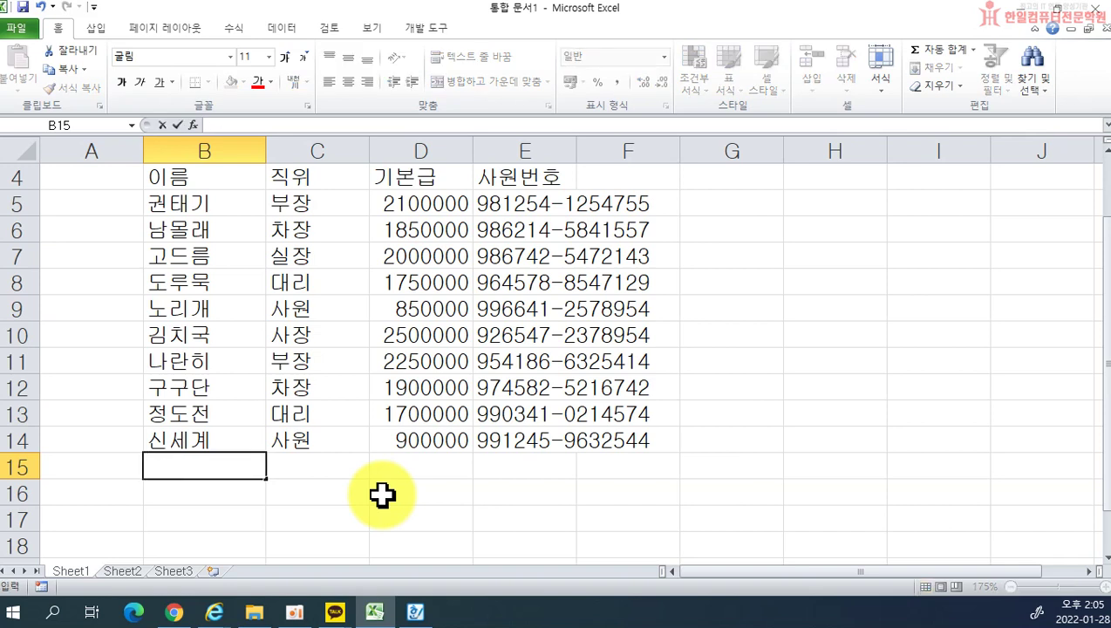
pyautogui.press('BackSpace')
pyautogui.press('BackSpace')
pyautogui.press('BackSpace')
pyautogui.press('BackSpace')
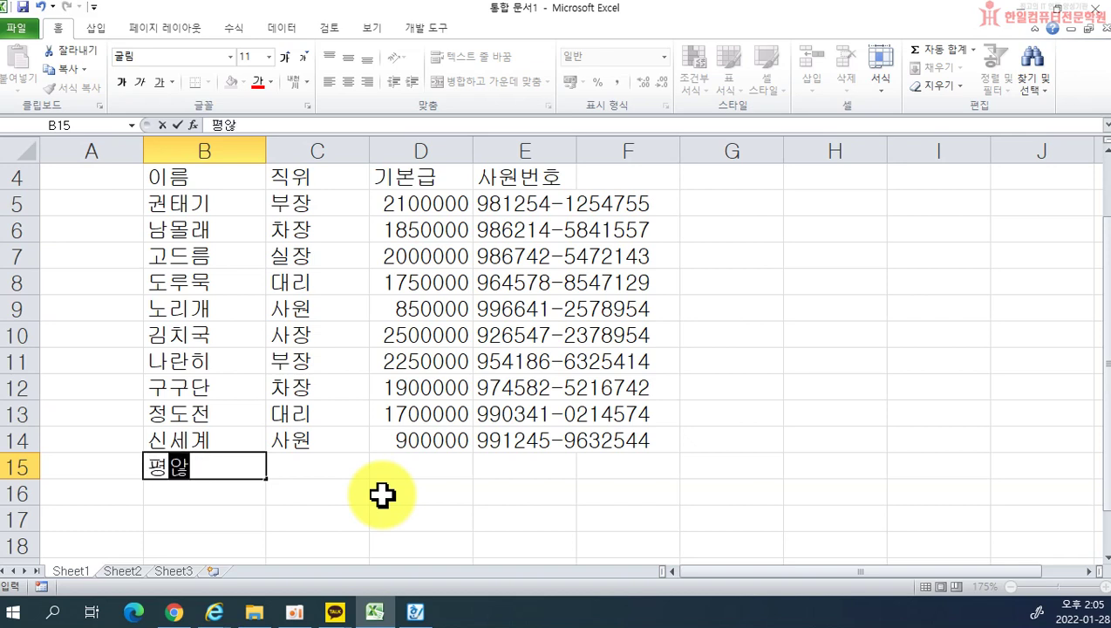
pyautogui.press('Tab')
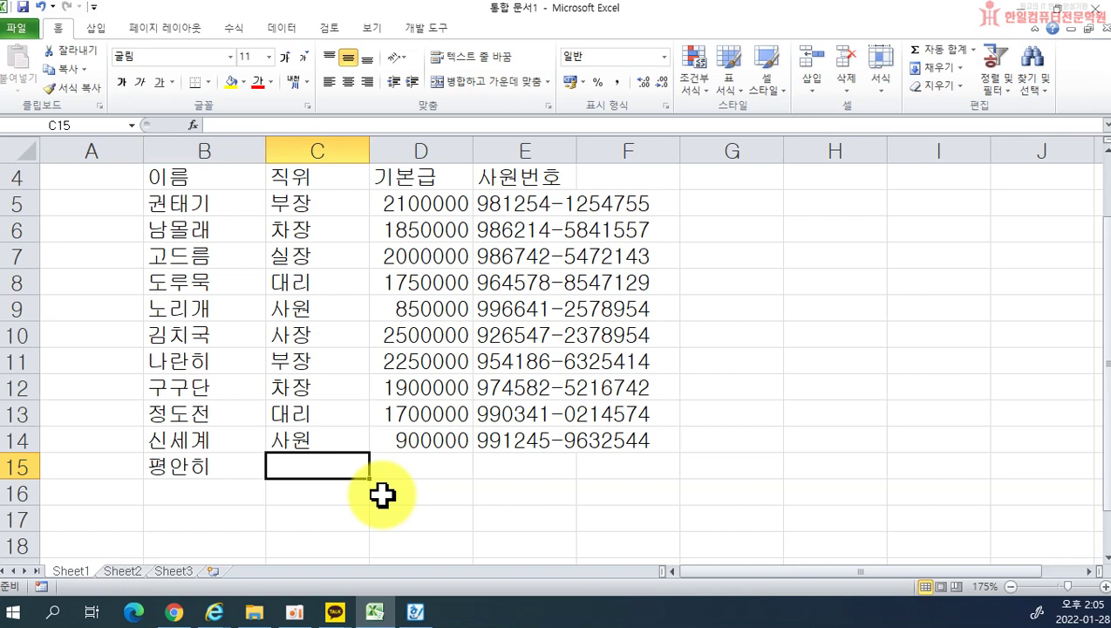
pyautogui.press('Tab')
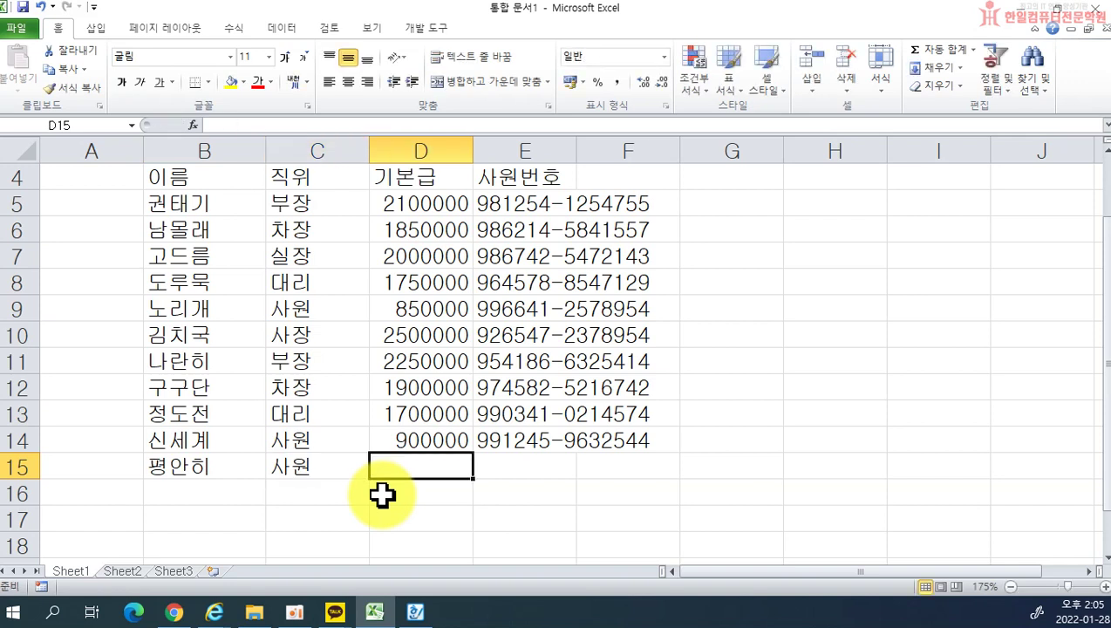
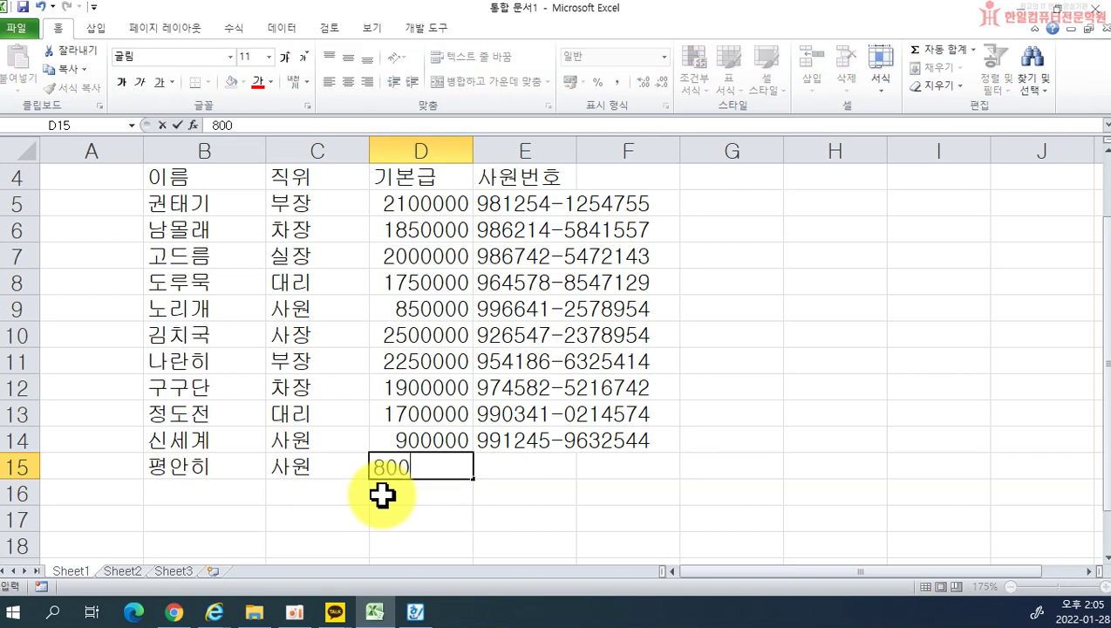
pyautogui.press('Tab')
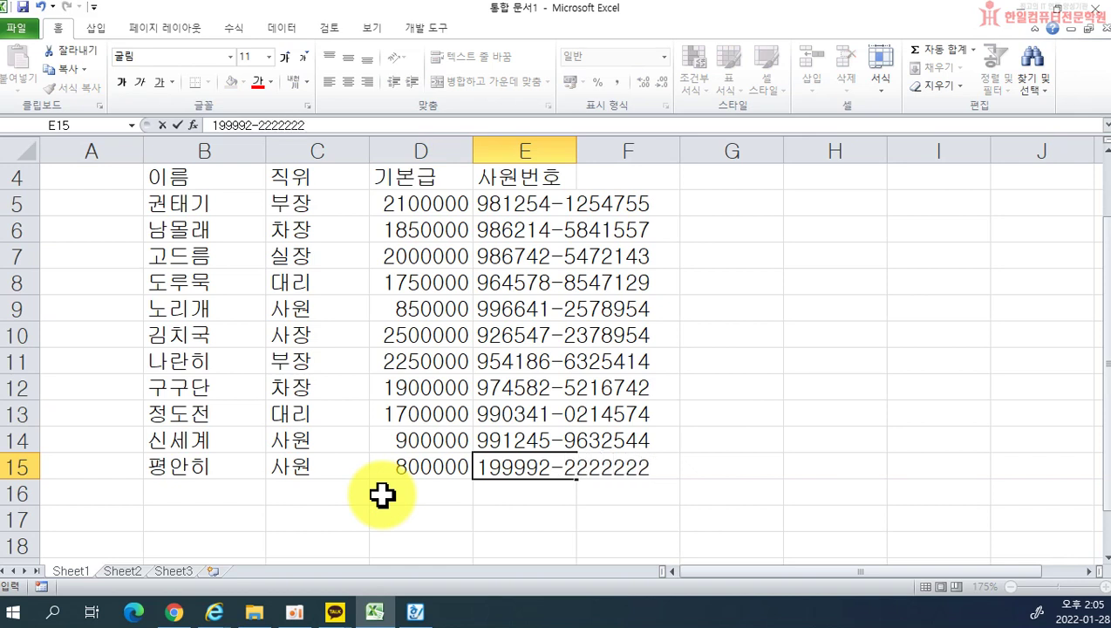
pyautogui.press('Return')
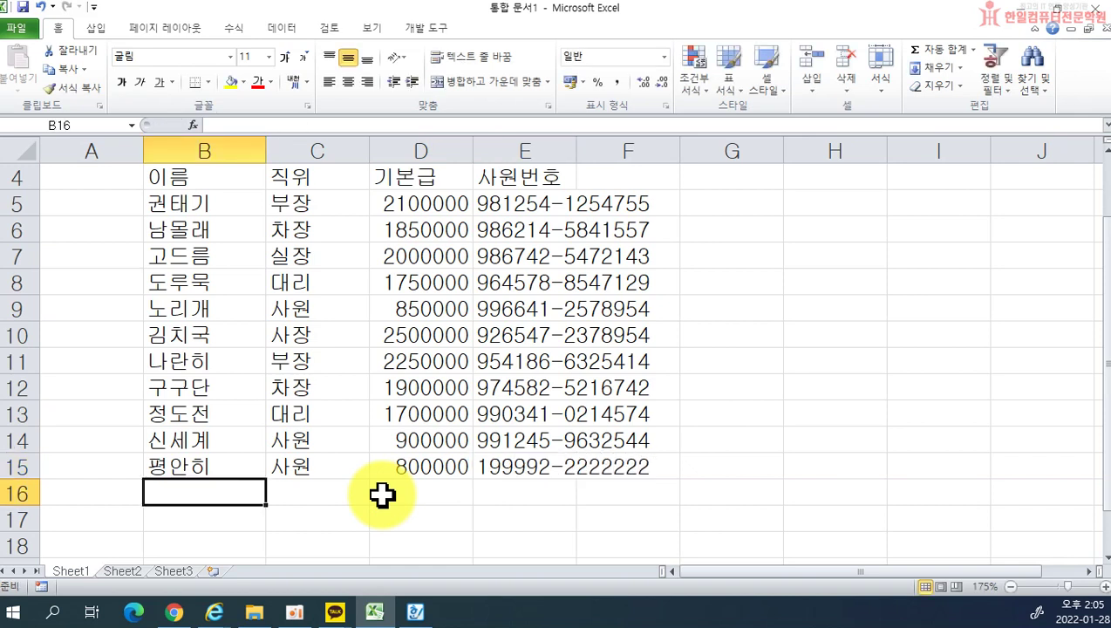
# Step: Practise moving across rows 16 to 18 with the arrow and Enter keys
pyautogui.press('Right')
pyautogui.press('Right')
pyautogui.press('Right')
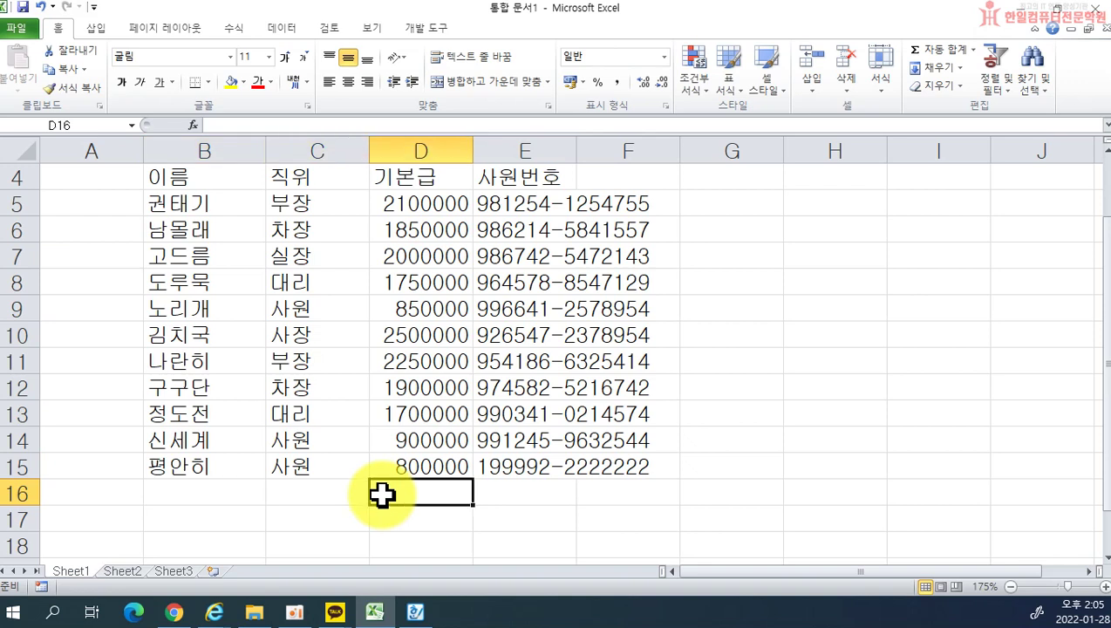
pyautogui.press('Return')
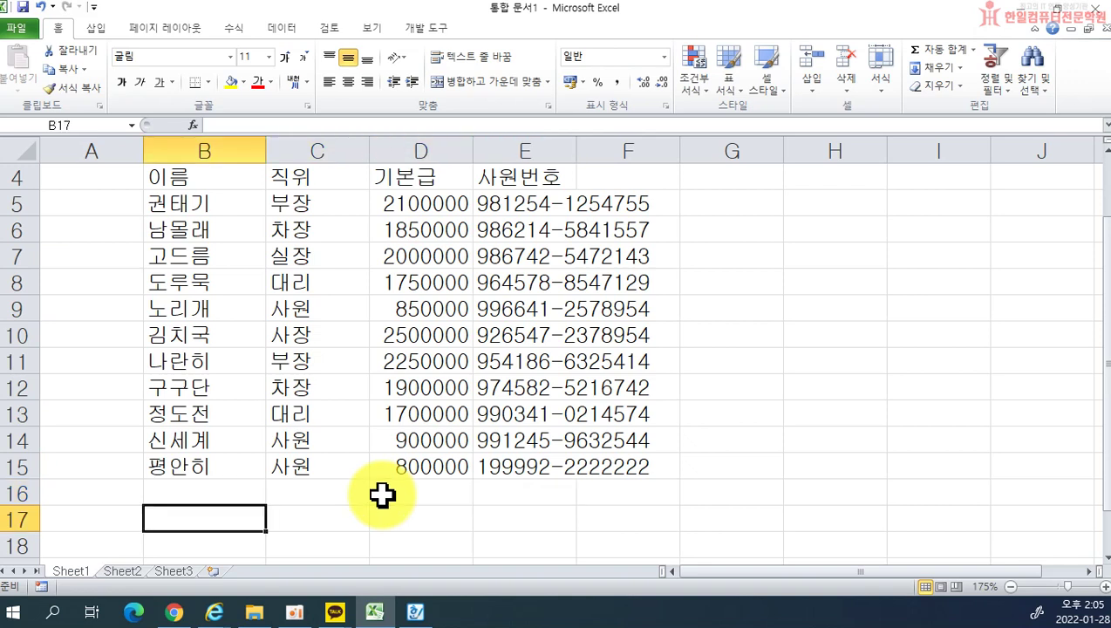
pyautogui.press('Right')
pyautogui.press('Right')
pyautogui.press('Right')
pyautogui.press('Down')
pyautogui.press('Left')
pyautogui.press('Left')
pyautogui.press('Left')
pyautogui.press('Left')
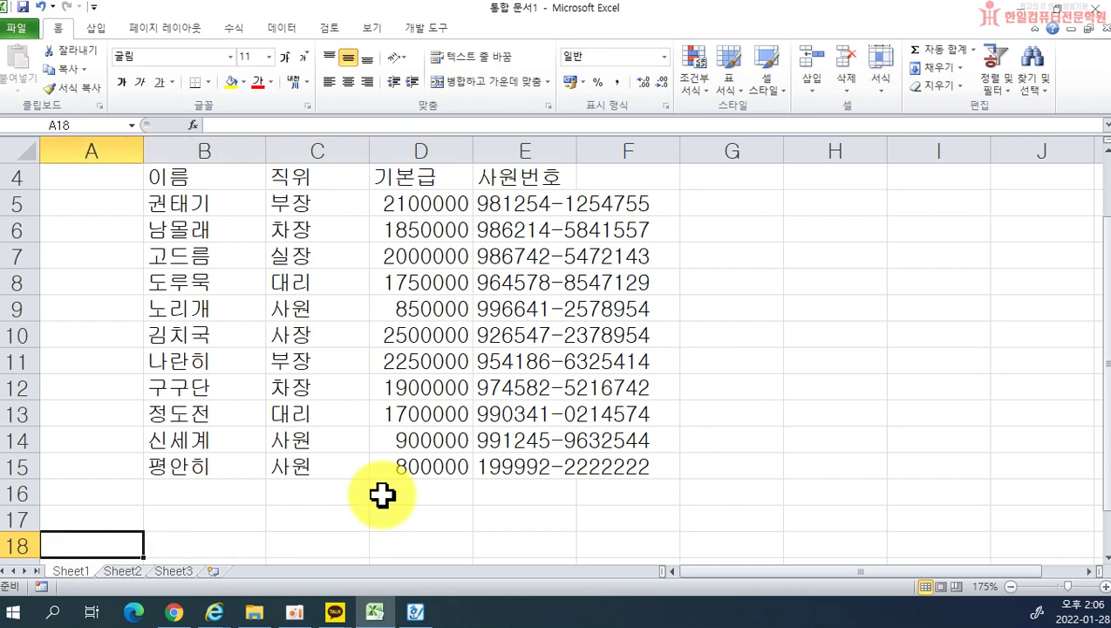
# Step: Clear the 평안히 entry in B15:F17 so the table ends at row 14, then return to the Hangul document
pyautogui.moveTo(191, 476); pyautogui.dragTo(615, 508)
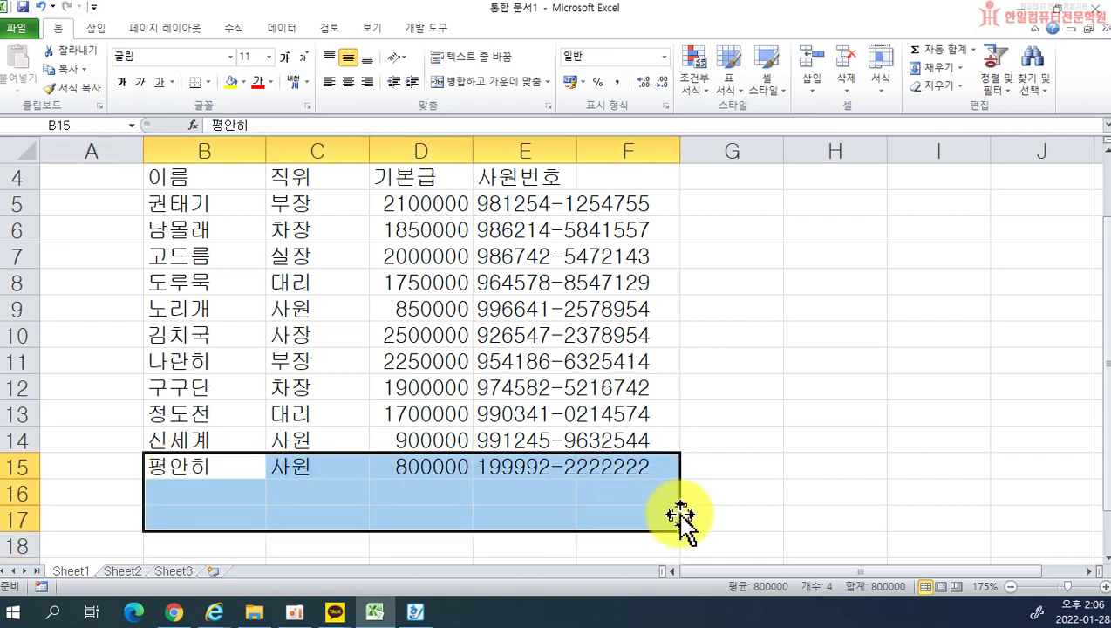
pyautogui.press('Delete')
pyautogui.click(210, 468)
pyautogui.press('Tab')
pyautogui.press('Tab')
pyautogui.press('Tab')
pyautogui.press('Return')
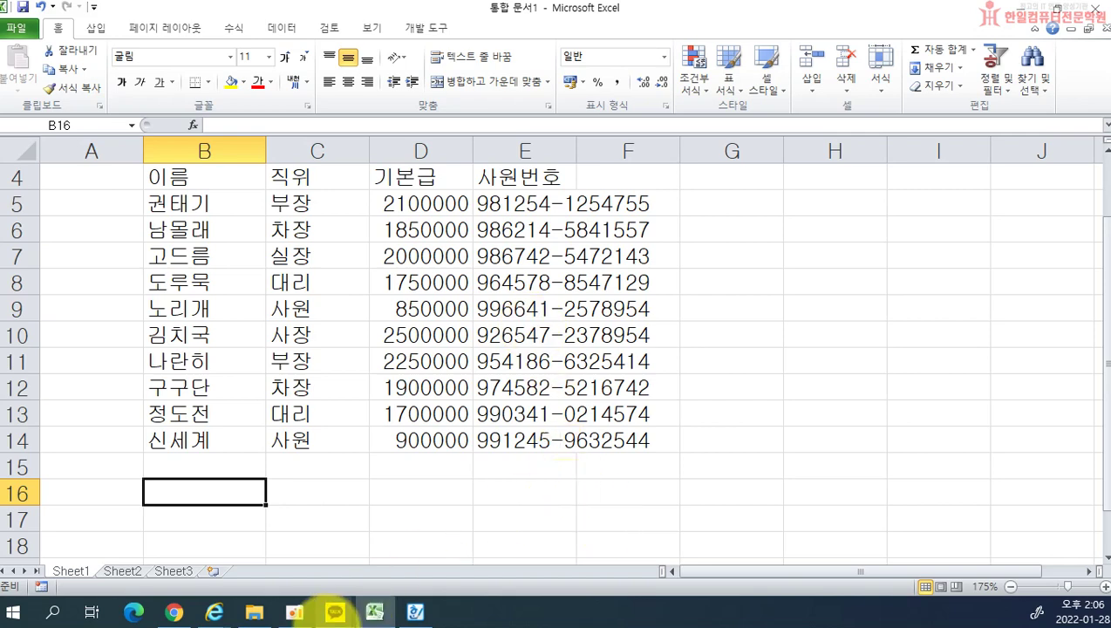
pyautogui.click(415, 613)
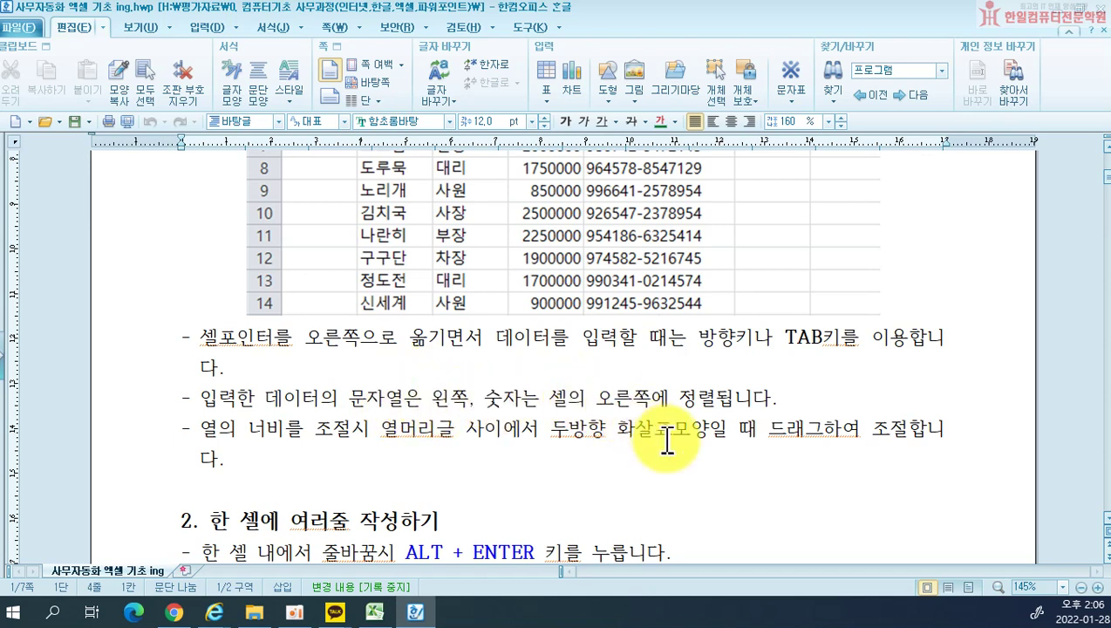
# Step: Switch from the Hanword handout back to the Excel employee workbook
pyautogui.click(374, 613)
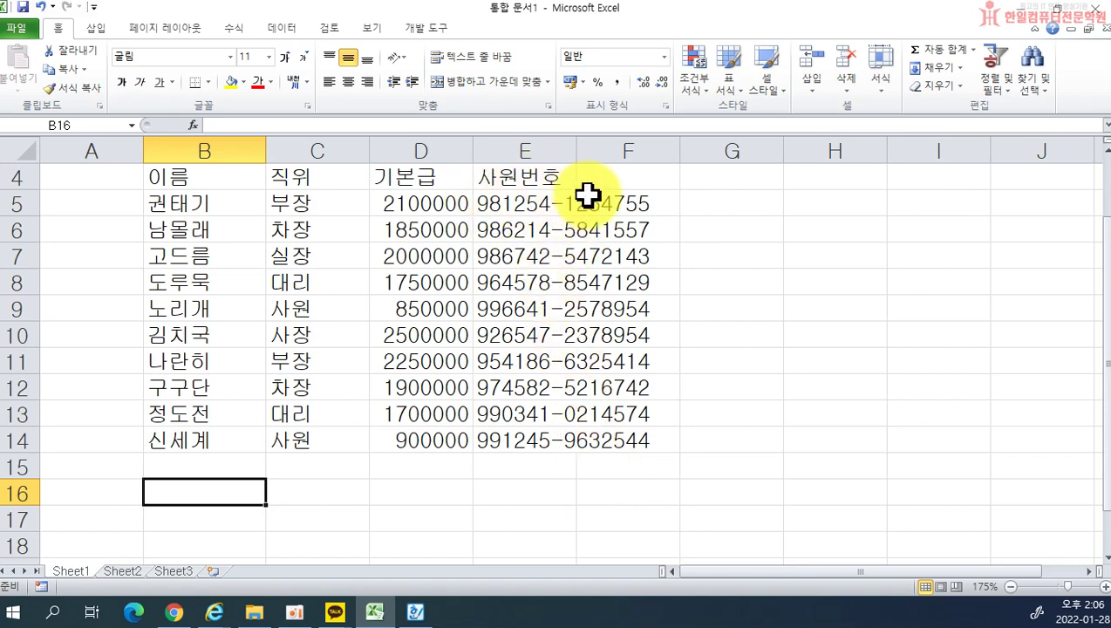
# Step: Enter a test value 1 in F5, then delete it so E5's long number shows fully
pyautogui.click(659, 208)
pyautogui.write('1')
pyautogui.click(745, 263)
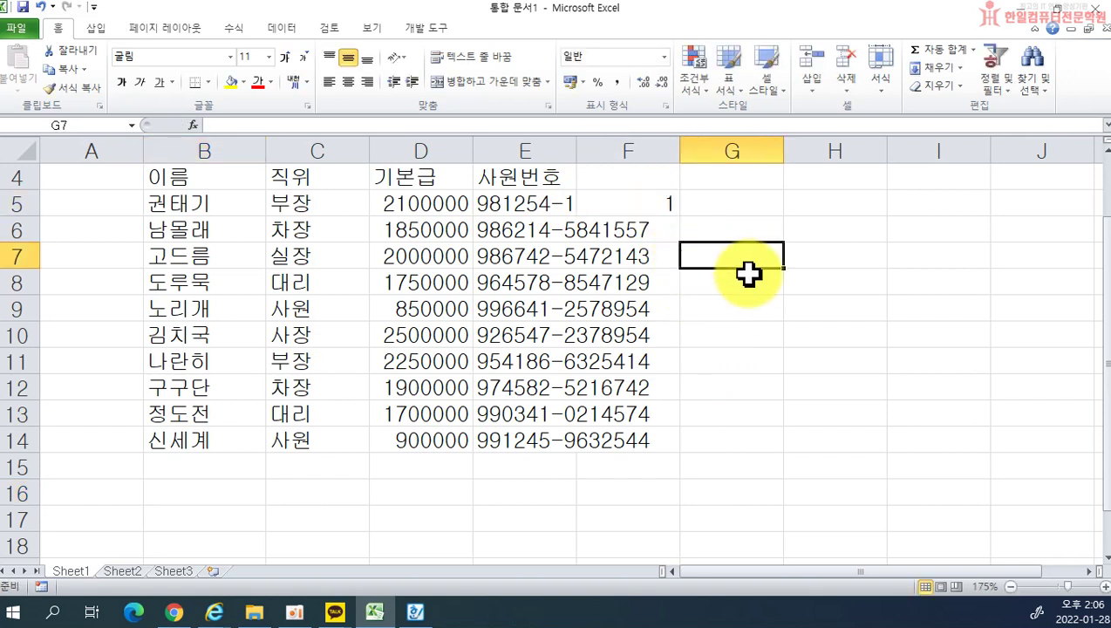
pyautogui.click(641, 202)
pyautogui.press('Delete')
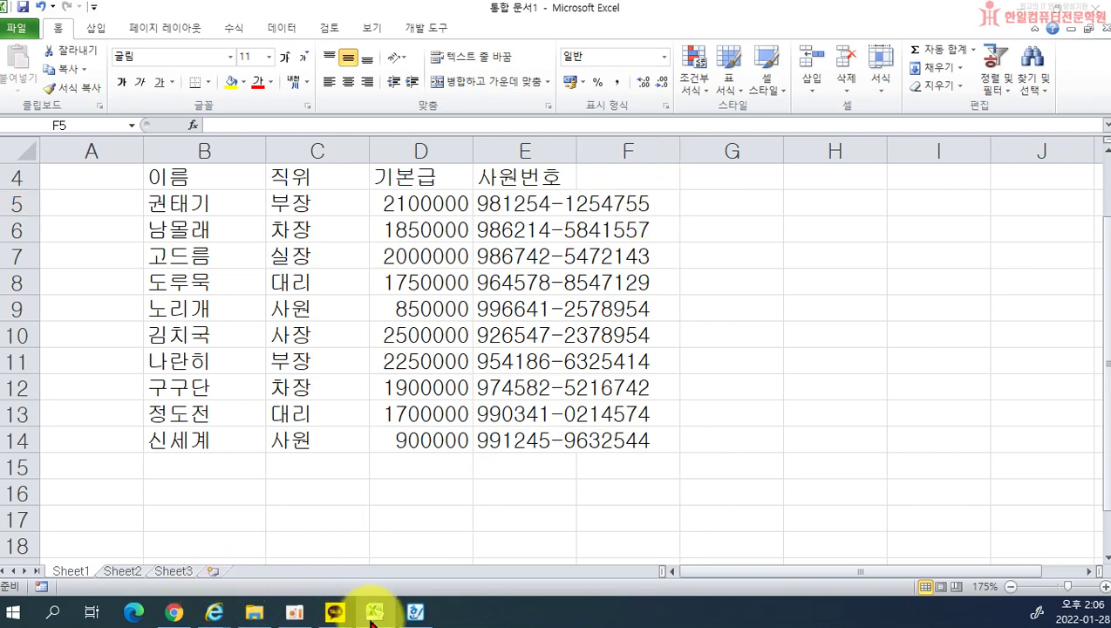
# Step: Bring up the Hangul handout and mark the column-width phrase in its notes
pyautogui.click(415, 612)
pyautogui.moveTo(218, 429); pyautogui.dragTo(370, 431)
pyautogui.scroll(5, 632, 360)
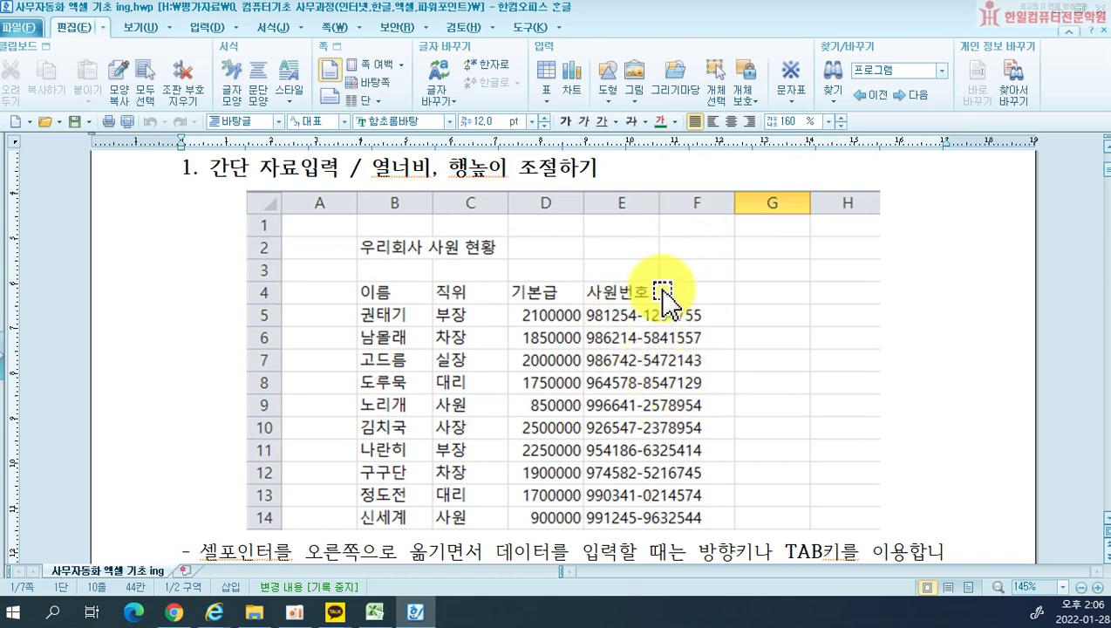
# Step: Scroll through the handout's sample employee table and notes, then return to Excel
pyautogui.scroll(-3, 680, 410)
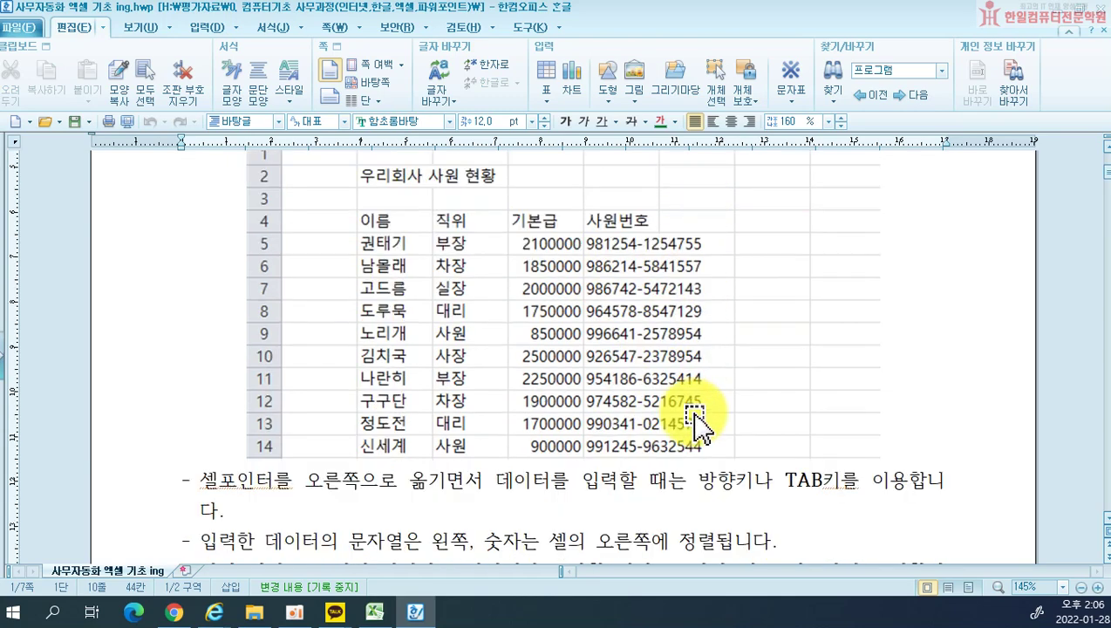
pyautogui.scroll(3, 668, 331)
pyautogui.scroll(-3, 671, 288)
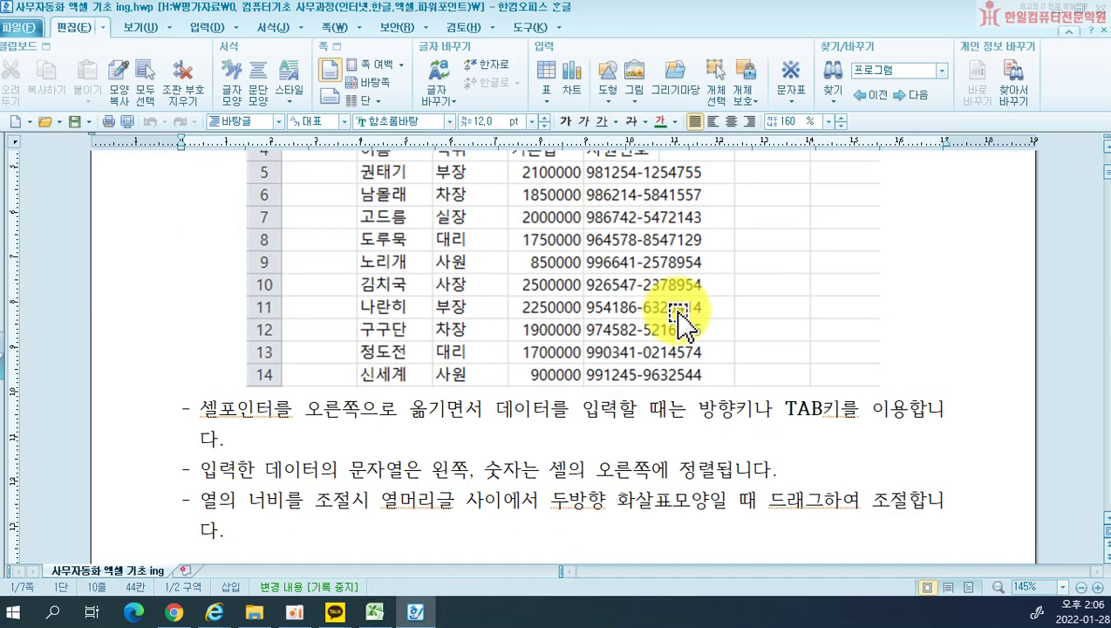
pyautogui.click(375, 612)
# Step: Widen column E, then narrow columns C, B and E to fit titles, names and numbers
pyautogui.scroll(1, 523, 270)
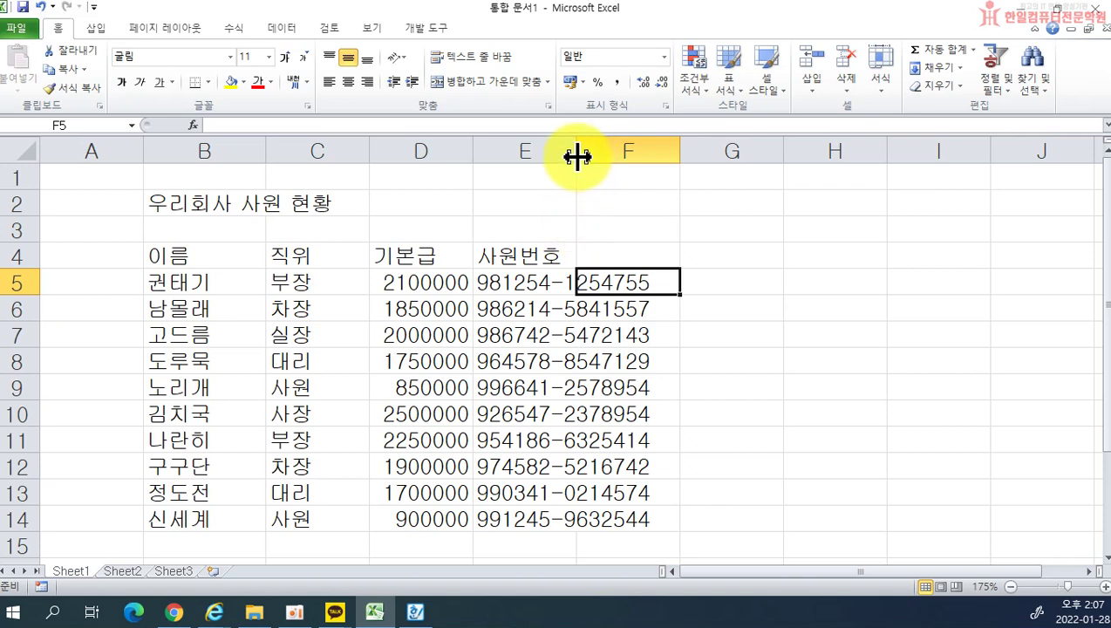
pyautogui.moveTo(577, 156); pyautogui.dragTo(664, 162)
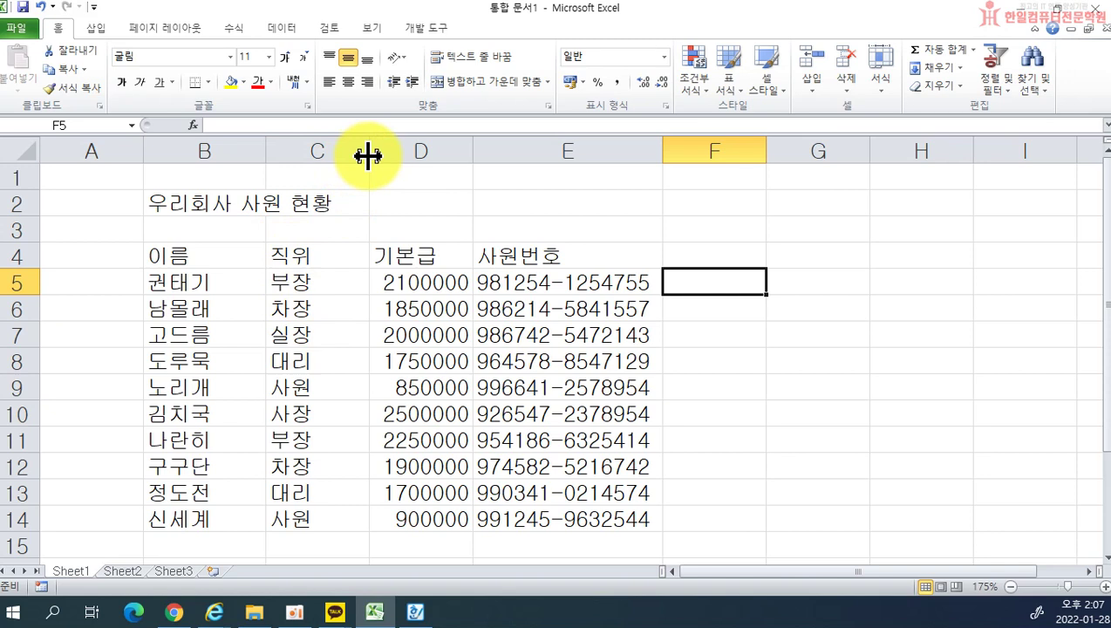
pyautogui.moveTo(367, 155); pyautogui.dragTo(251, 152)
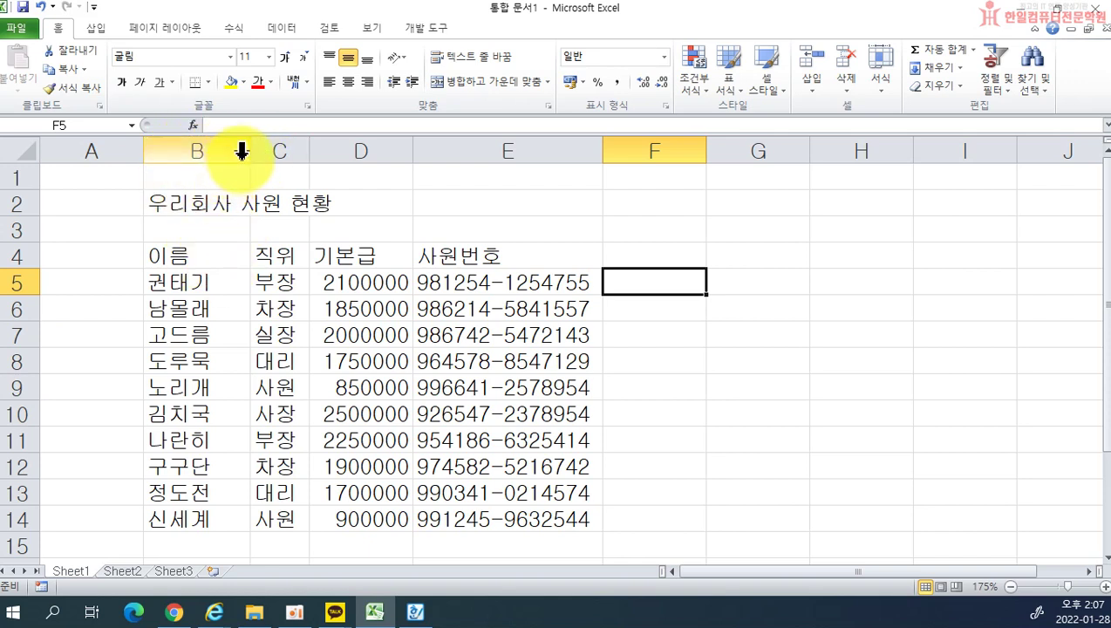
pyautogui.moveTo(252, 151); pyautogui.dragTo(224, 151)
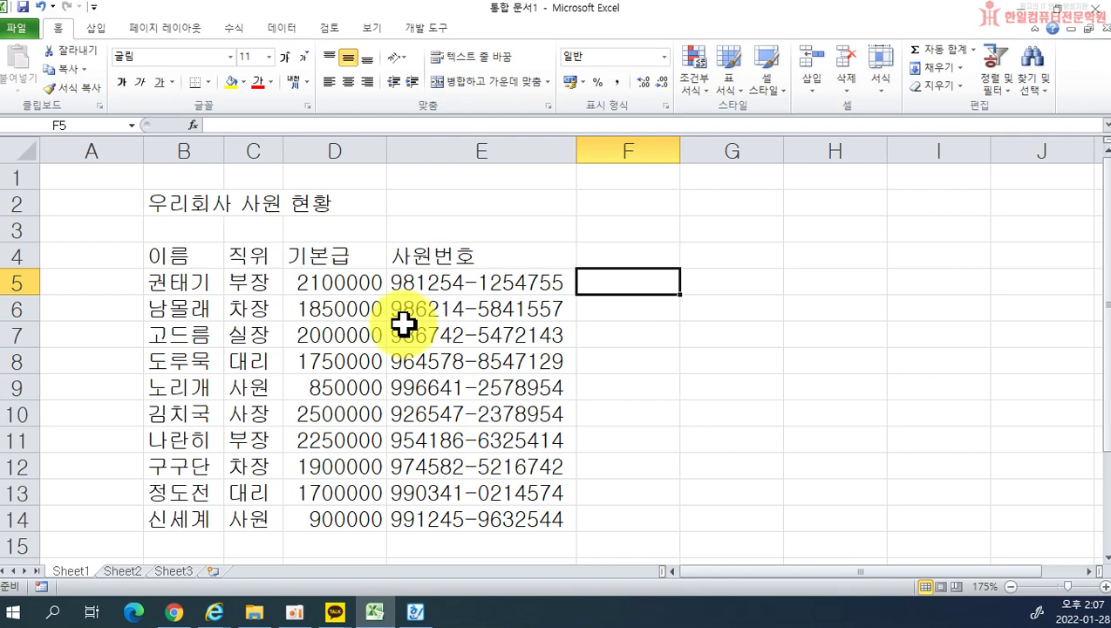
pyautogui.moveTo(577, 152); pyautogui.dragTo(483, 150)
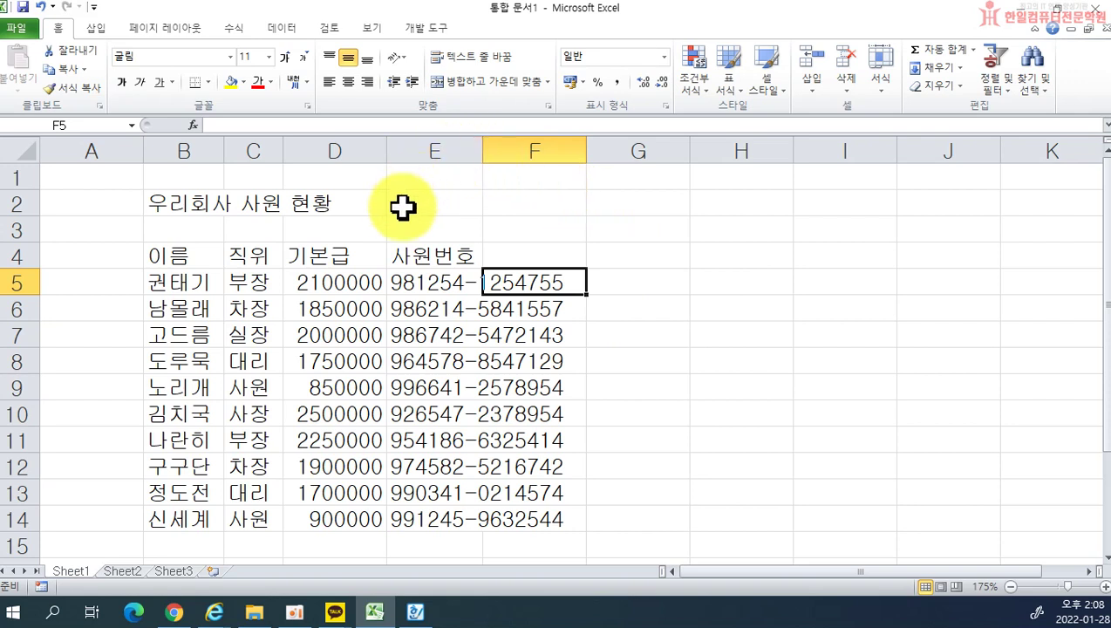
# Step: AutoFit column E to the 사원번호 numbers, narrow it, then AutoFit it again
pyautogui.doubleClick(482, 144)
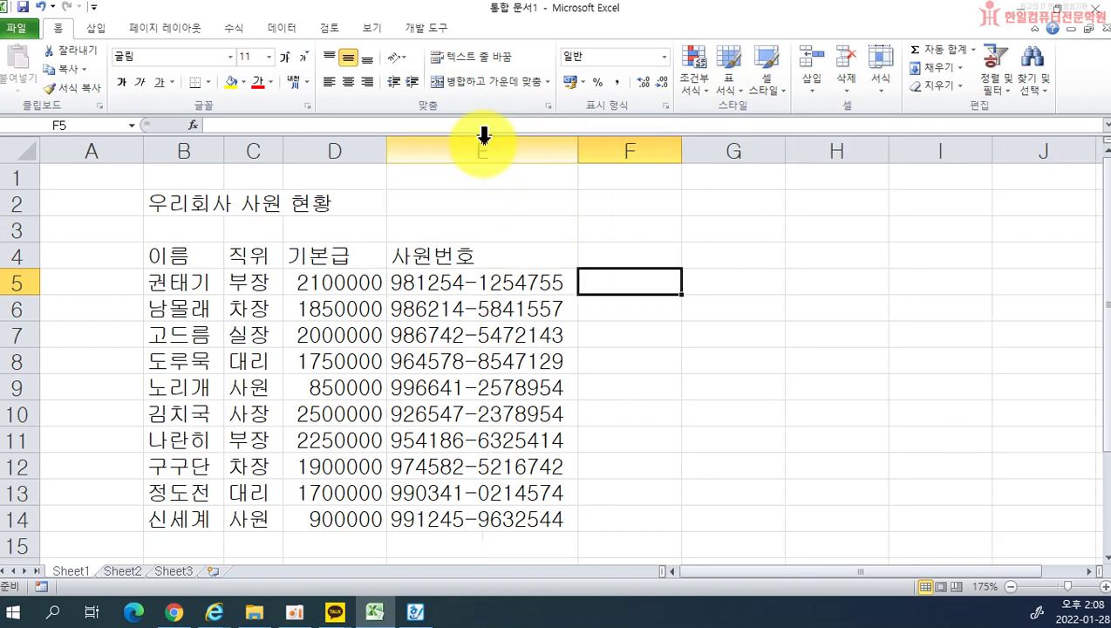
pyautogui.moveTo(576, 154); pyautogui.dragTo(474, 153)
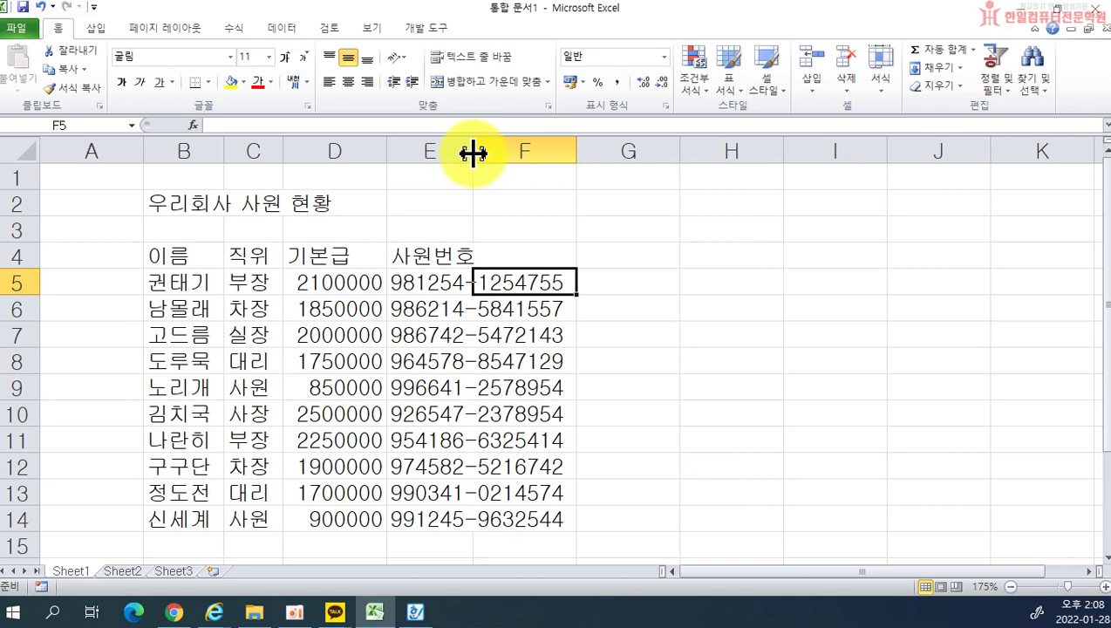
pyautogui.doubleClick(473, 153)
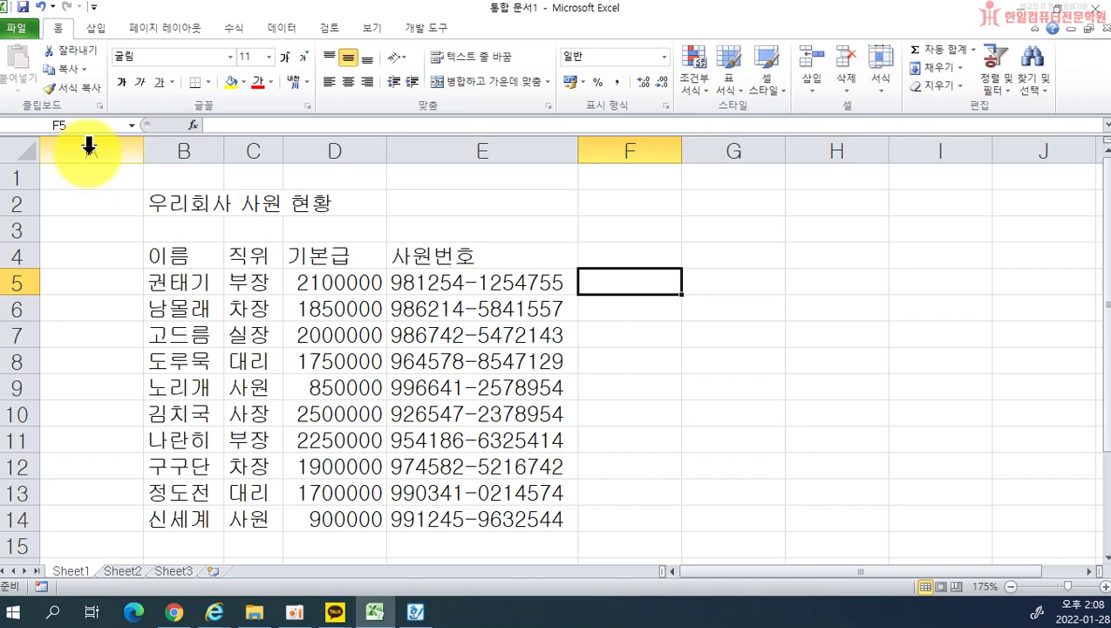
# Step: Set column A's width to 1 through its shortcut menu, then select D7
pyautogui.rightClick(89, 148)
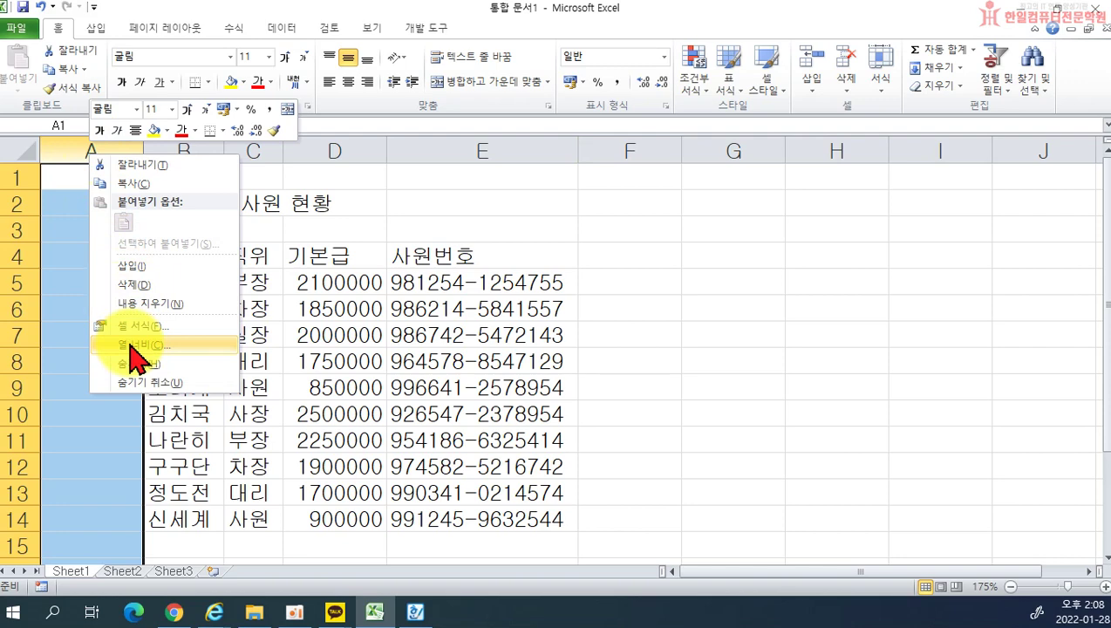
pyautogui.rightClick(101, 155)
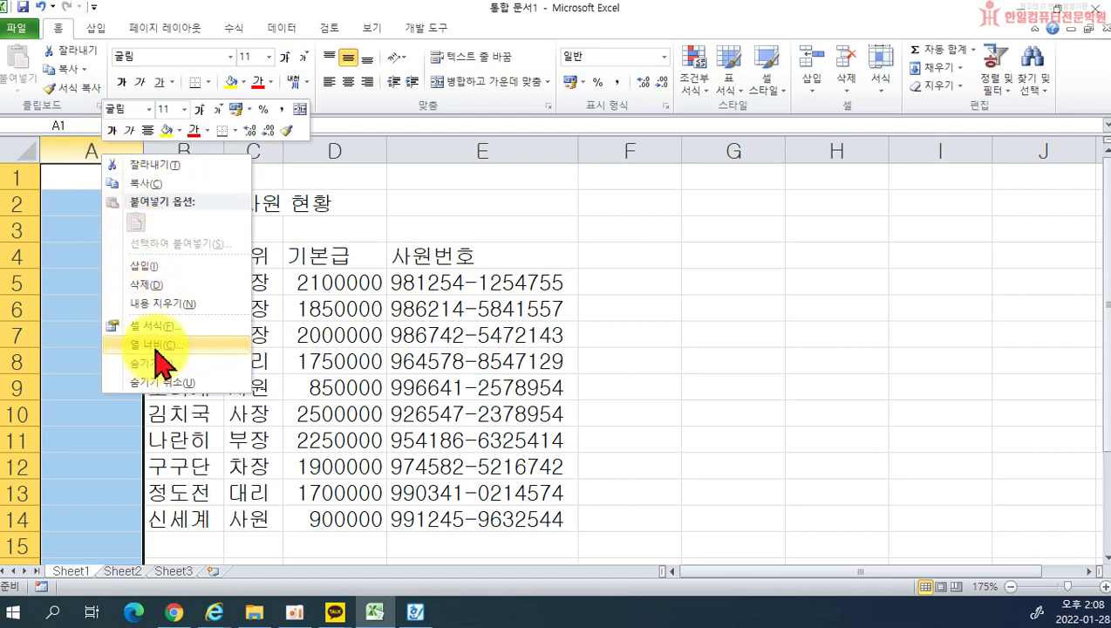
pyautogui.click(155, 346)
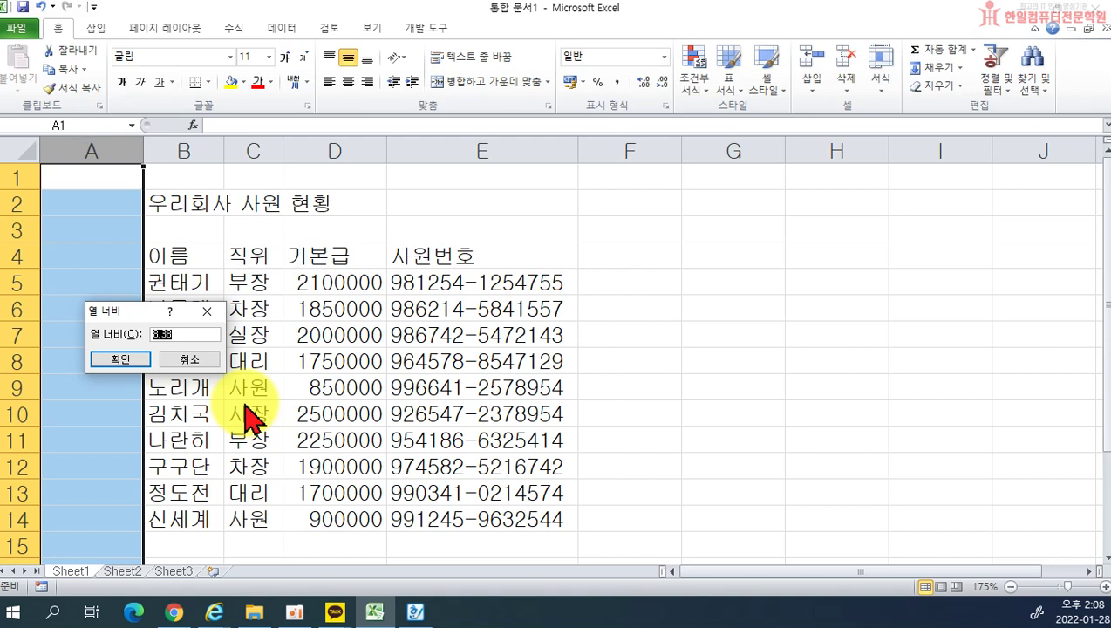
pyautogui.write('1')
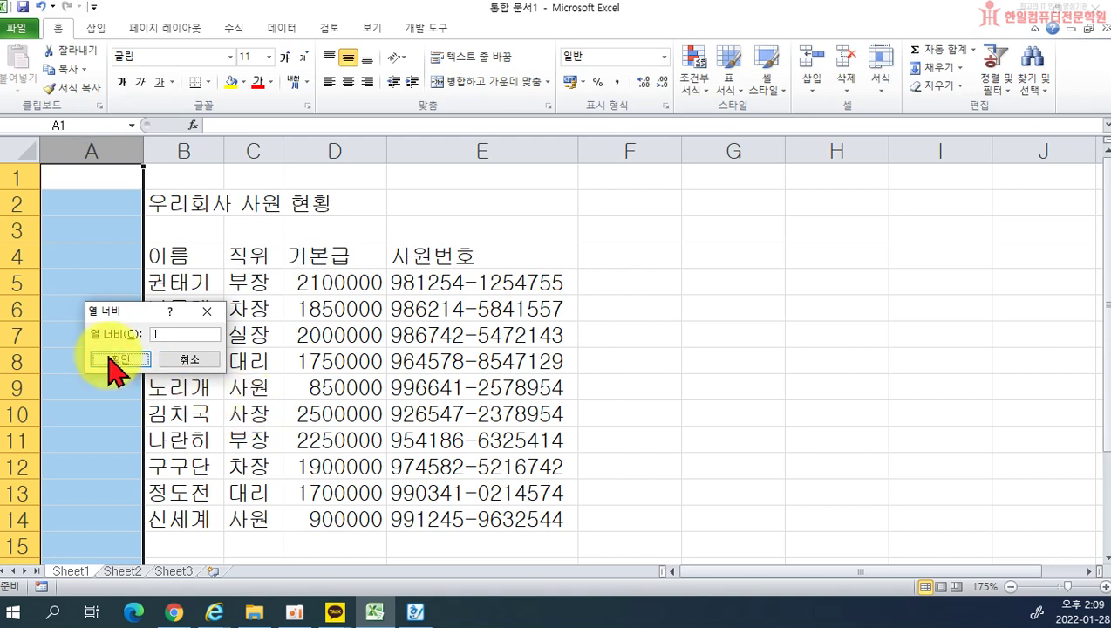
pyautogui.click(106, 357)
pyautogui.click(207, 335)
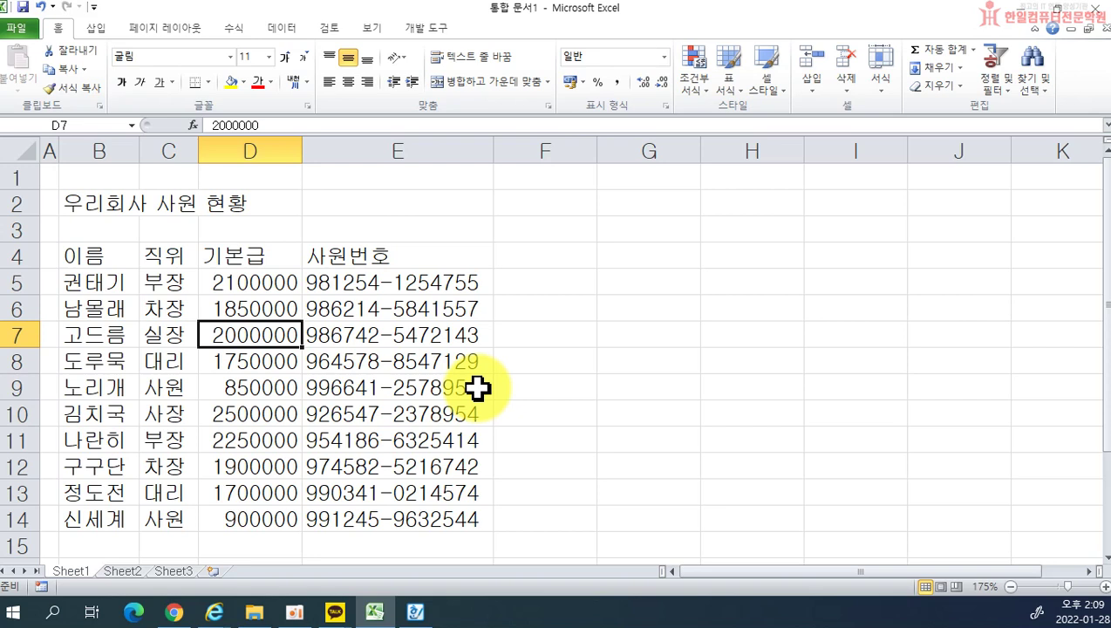
pyautogui.click(48, 150)
pyautogui.rightClick(48, 151)
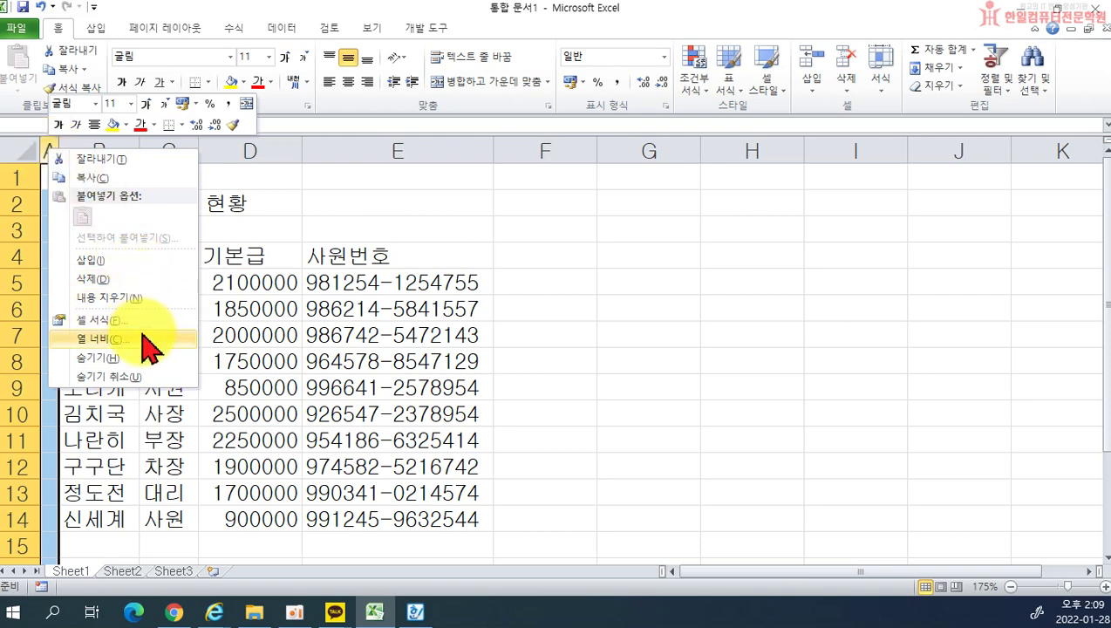
pyautogui.click(143, 338)
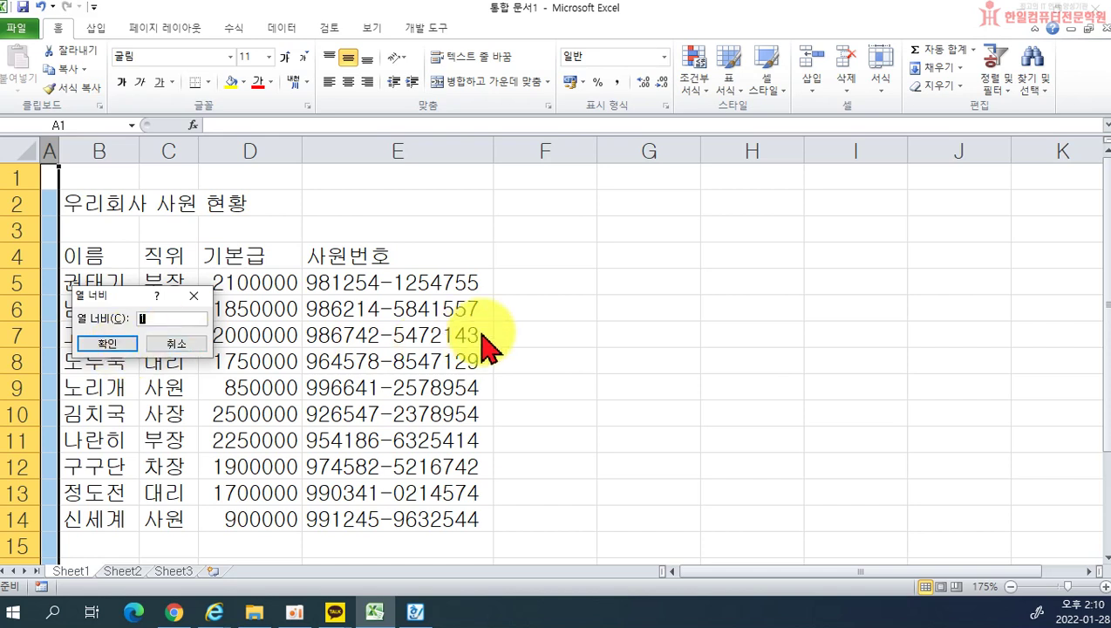
pyautogui.click(131, 345)
pyautogui.click(539, 347)
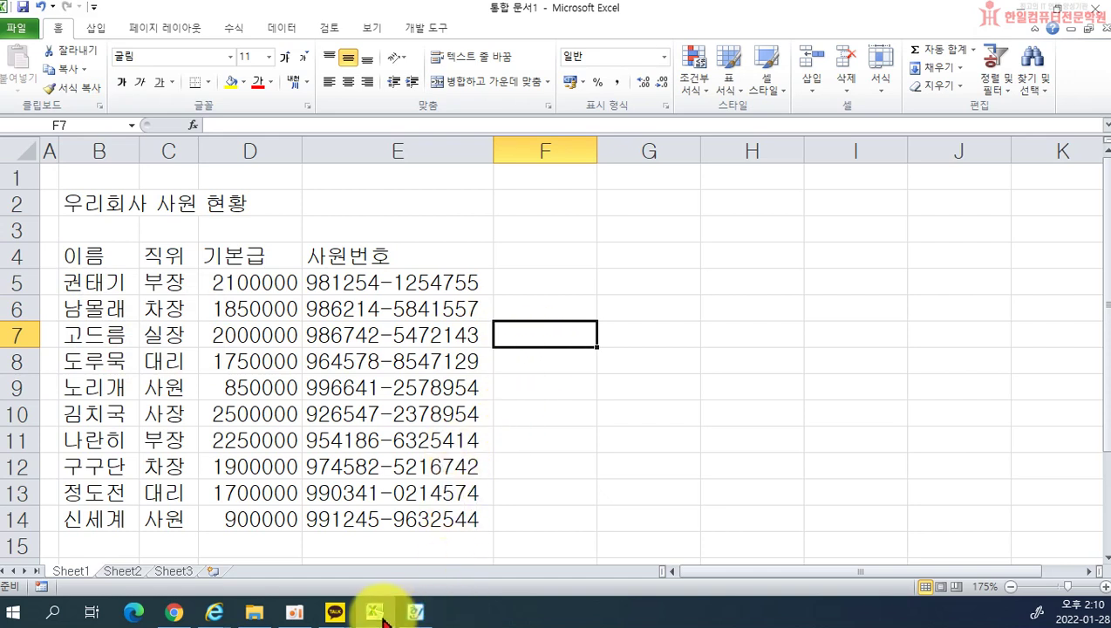
pyautogui.click(713, 354)
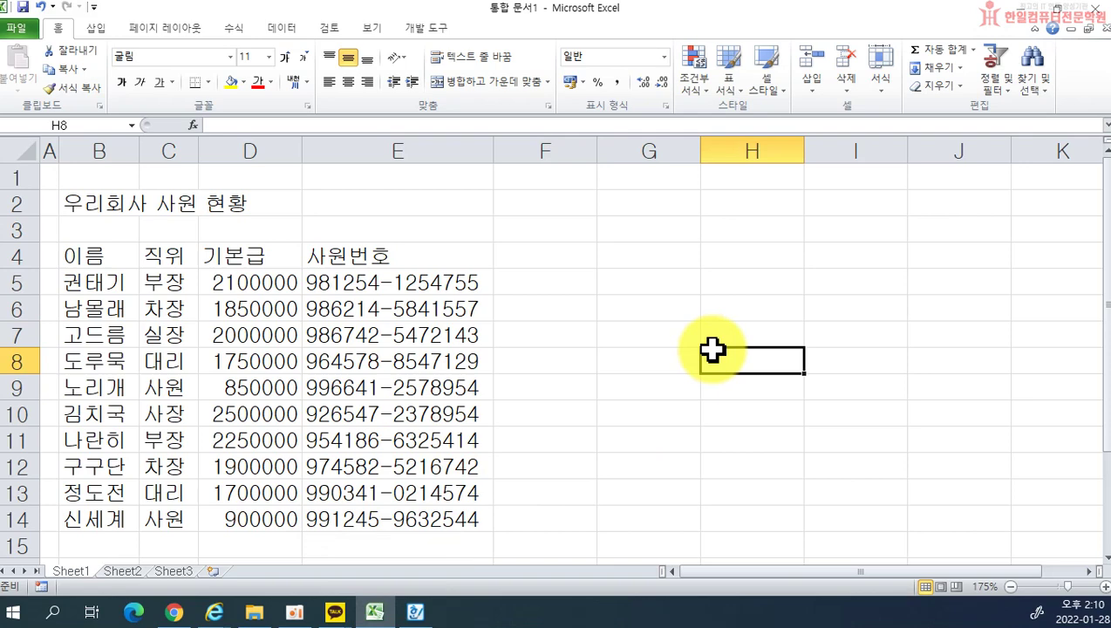
pyautogui.click(87, 148)
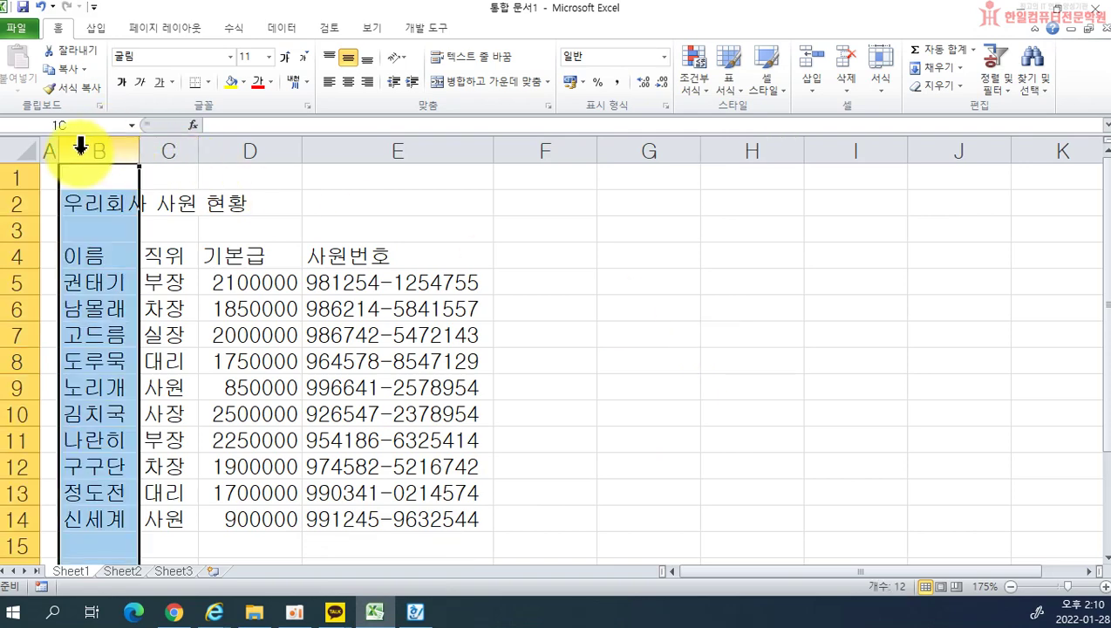
pyautogui.click(171, 147)
pyautogui.click(241, 147)
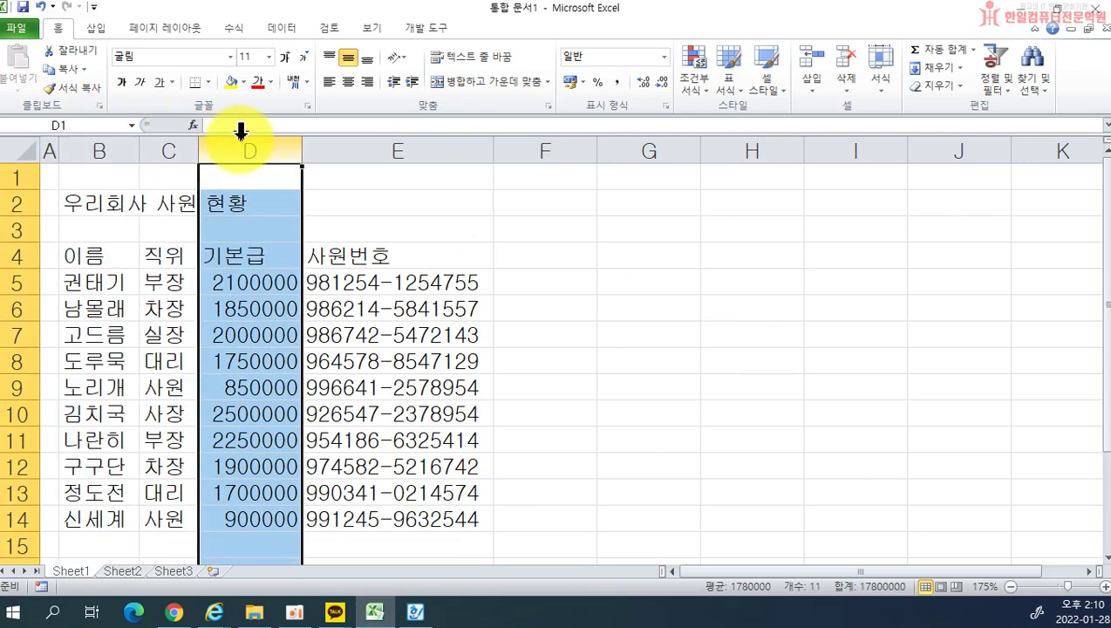
pyautogui.click(353, 147)
pyautogui.click(82, 148)
pyautogui.click(185, 148)
pyautogui.click(245, 146)
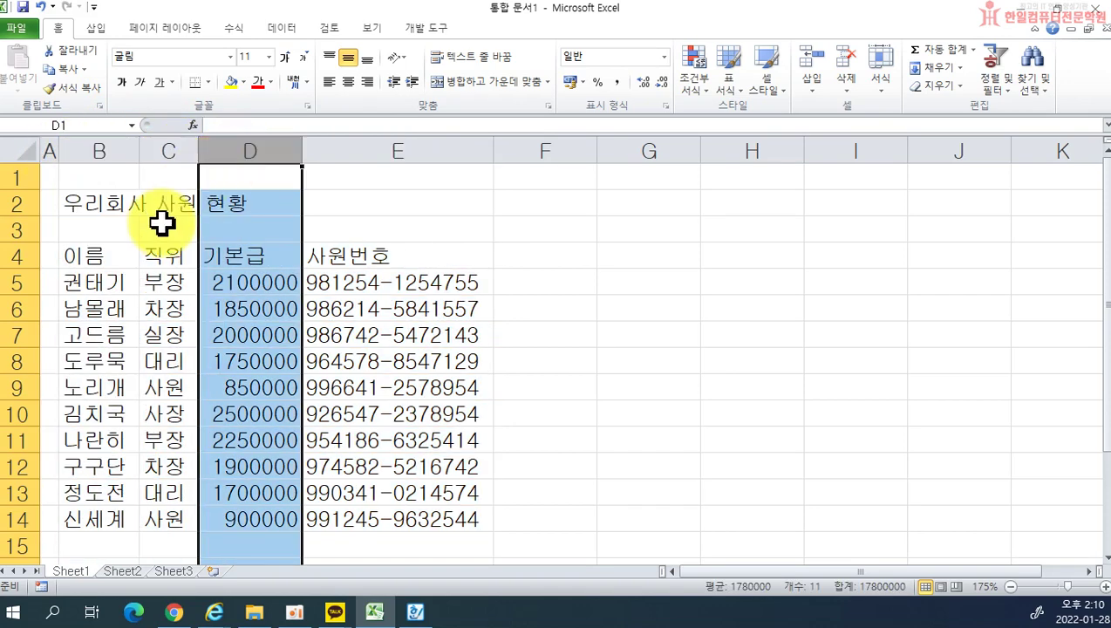
pyautogui.click(10, 179)
pyautogui.click(11, 202)
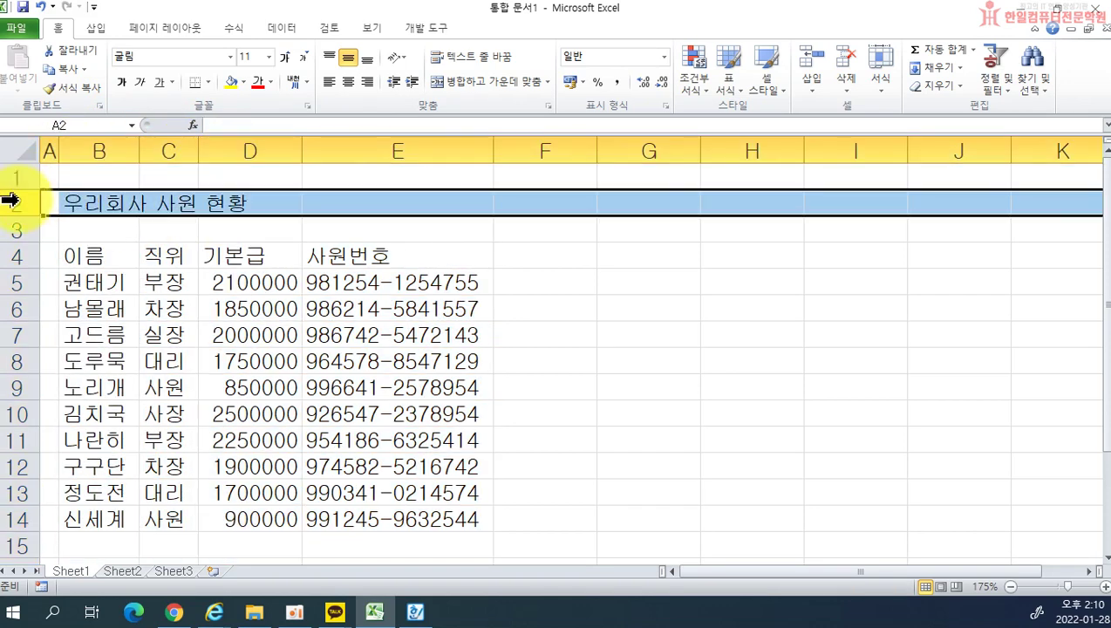
pyautogui.click(11, 229)
pyautogui.click(12, 255)
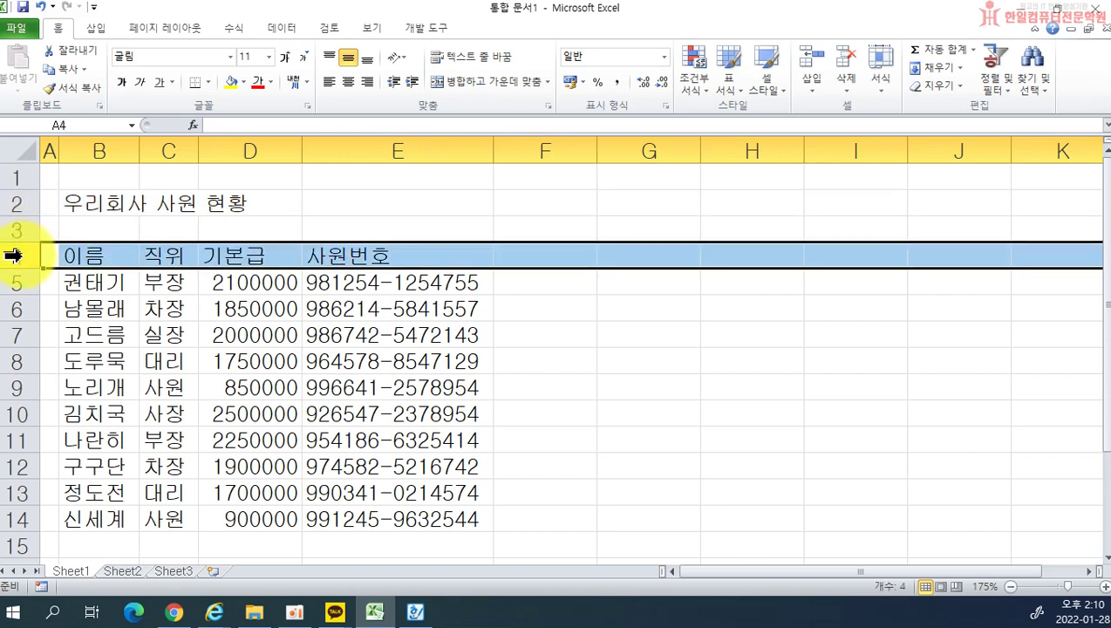
pyautogui.click(640, 444)
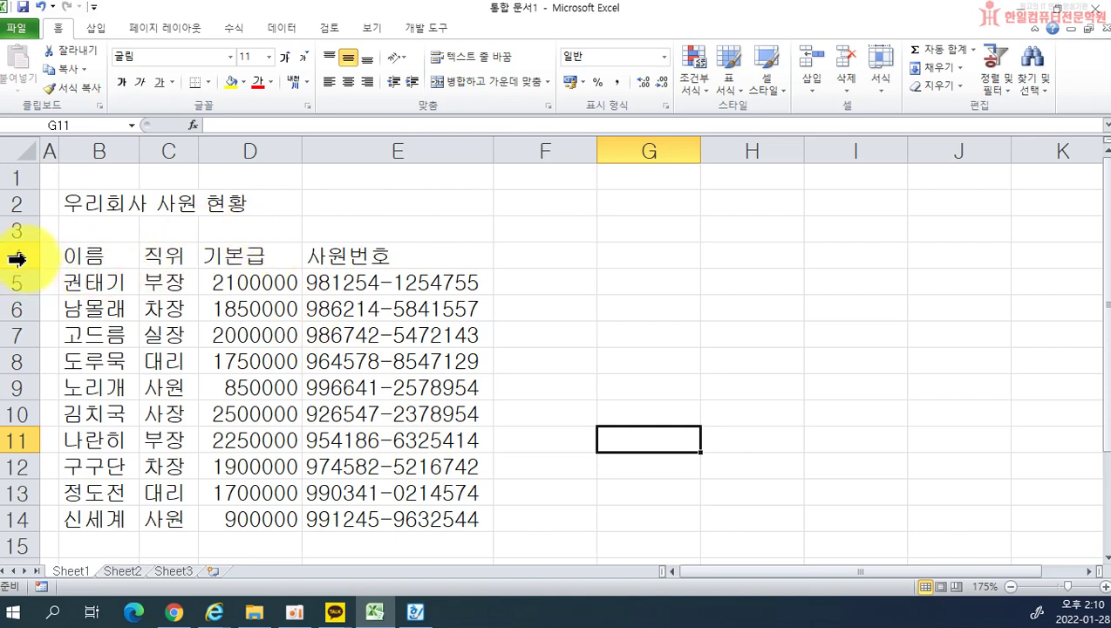
# Step: Select rows 4 through 14 and enlarge their row height to 18.75
pyautogui.moveTo(26, 268)
pyautogui.mouseDown()
pyautogui.moveTo(36, 278)
pyautogui.moveTo(35, 268)
pyautogui.mouseUp()
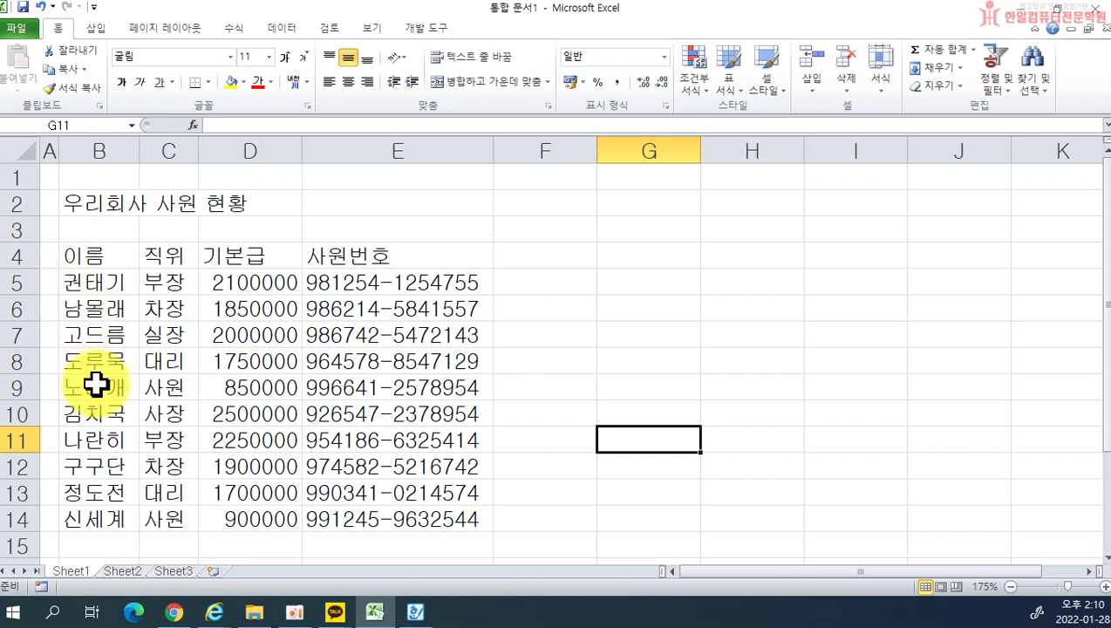
pyautogui.click(19, 256)
pyautogui.moveTo(19, 256); pyautogui.dragTo(12, 518)
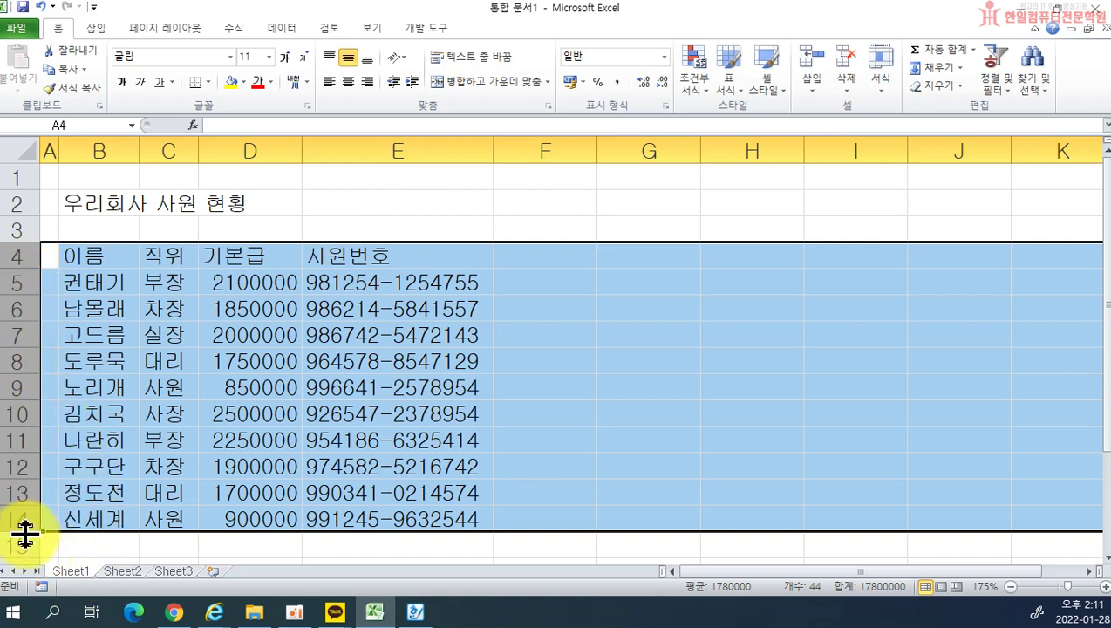
pyautogui.moveTo(23, 534); pyautogui.dragTo(23, 545)
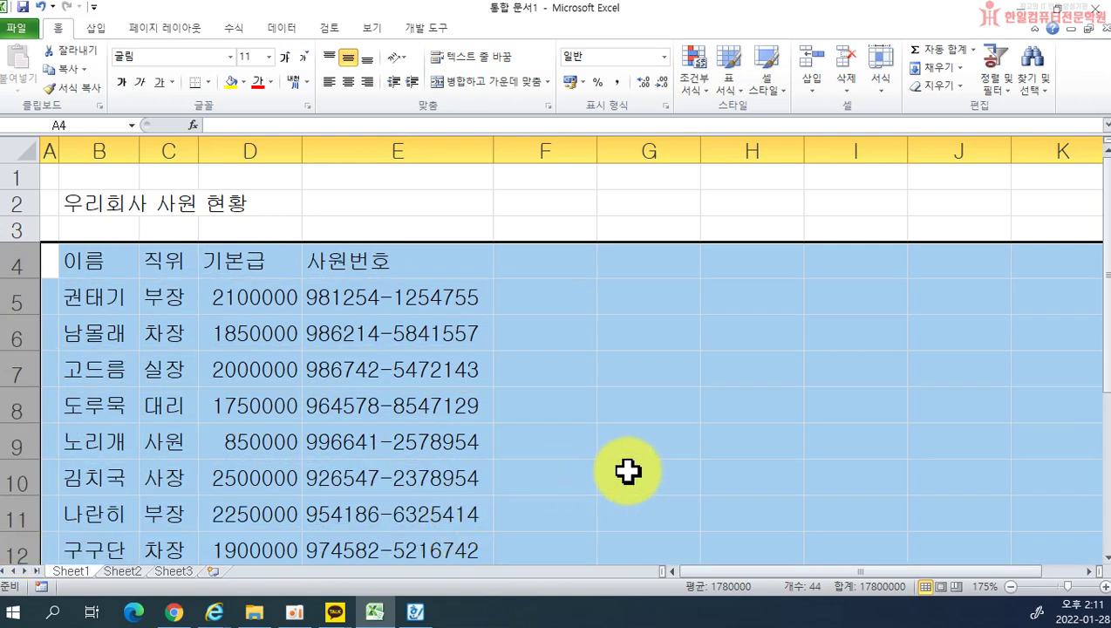
pyautogui.click(628, 471)
pyautogui.scroll(-1, 724, 460)
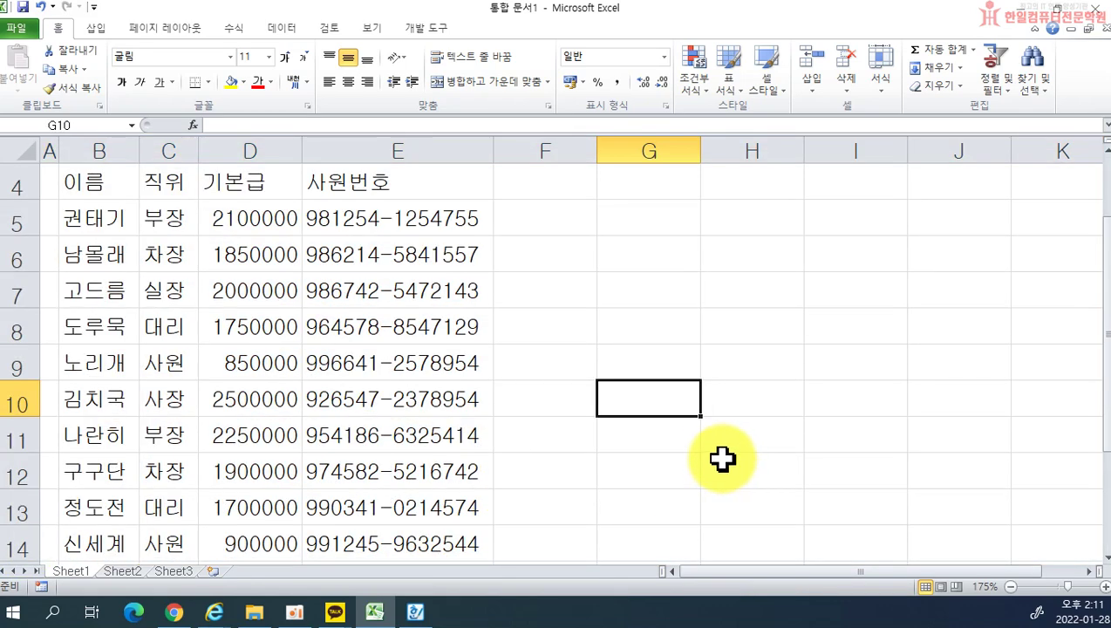
pyautogui.keyDown('ctrl'); pyautogui.scroll(-2, 714, 456); pyautogui.keyUp('ctrl')
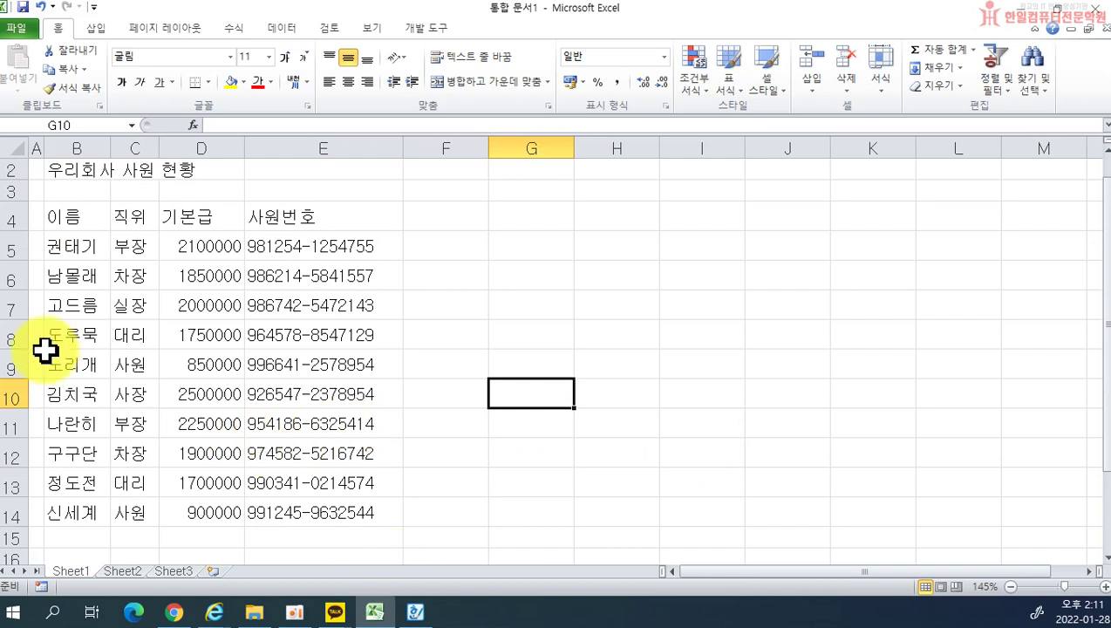
# Step: Give rows 4 through 14 an equal row height of 19.50
pyautogui.moveTo(8, 220); pyautogui.dragTo(13, 516)
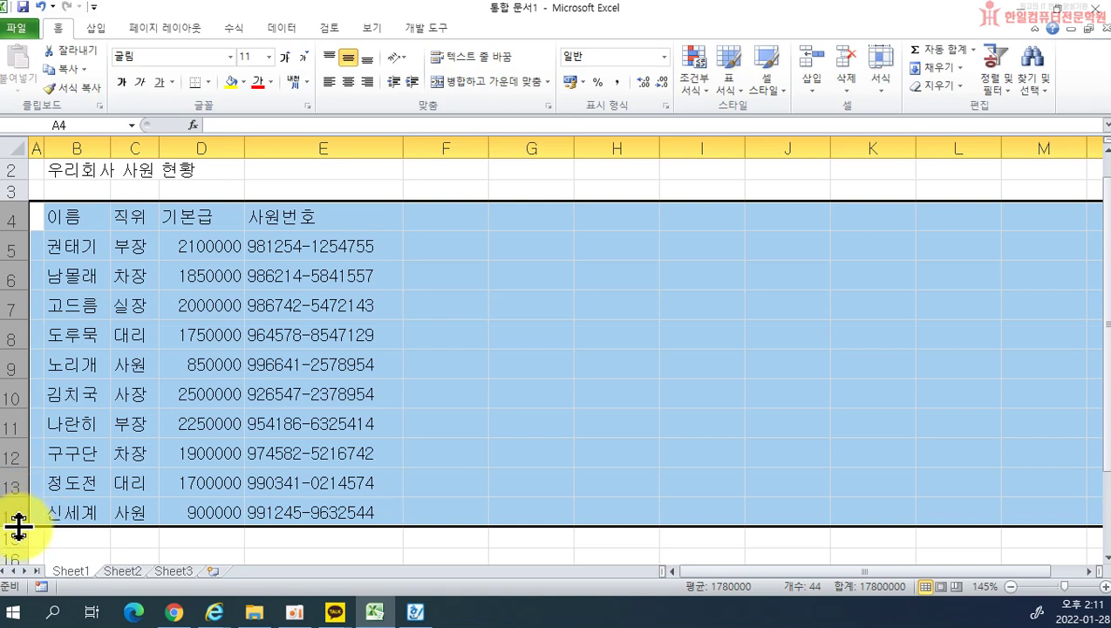
pyautogui.moveTo(19, 525); pyautogui.dragTo(19, 530)
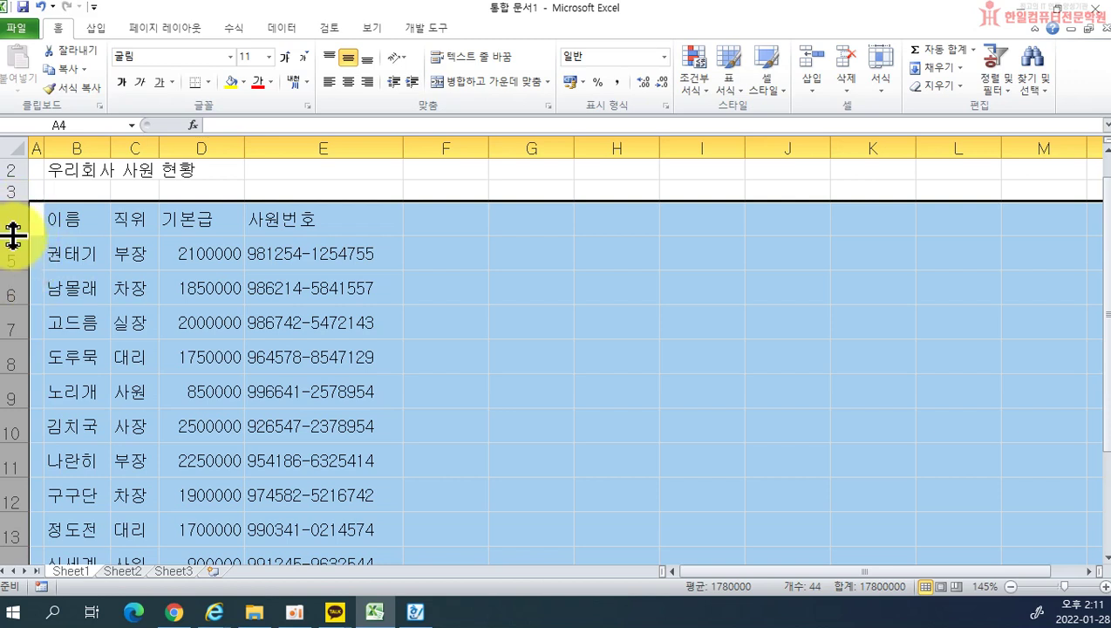
pyautogui.moveTo(15, 231); pyautogui.dragTo(10, 225)
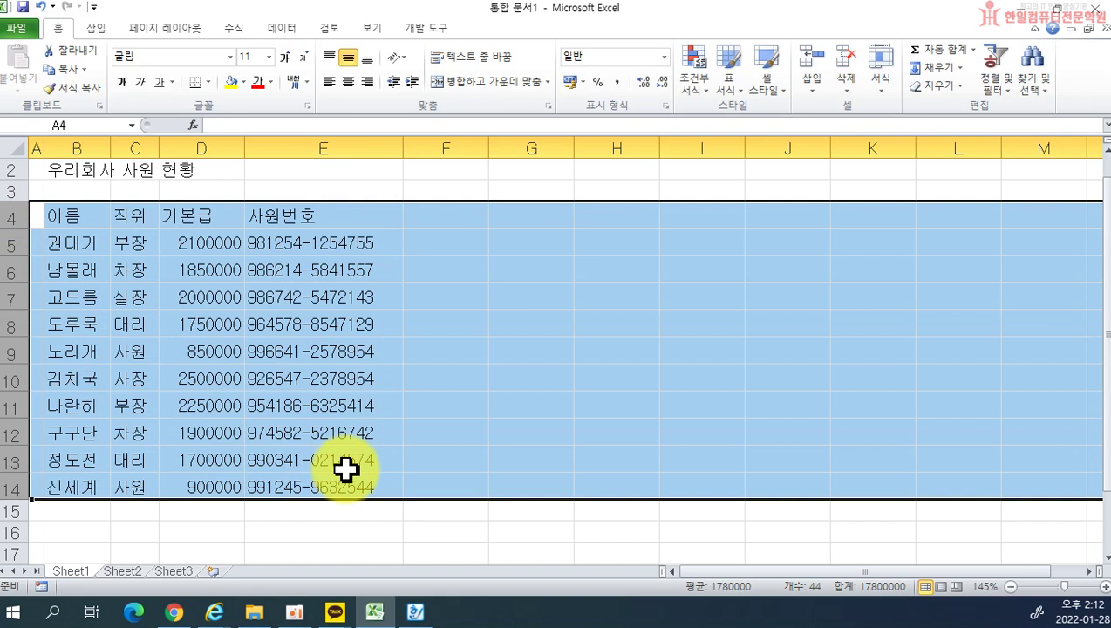
pyautogui.moveTo(21, 227); pyautogui.dragTo(22, 229)
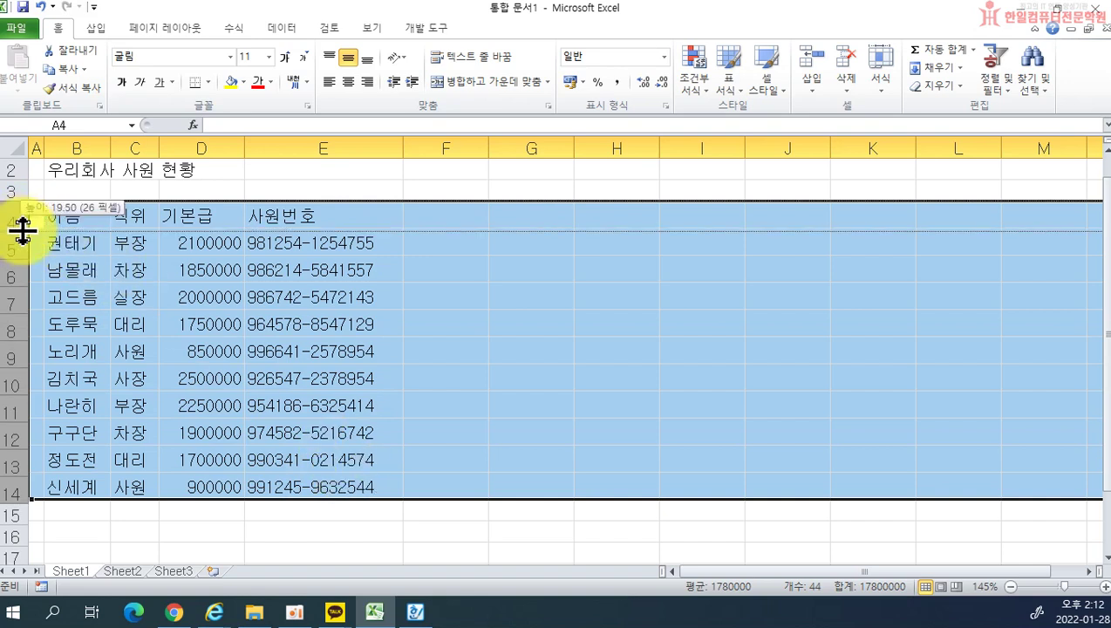
pyautogui.moveTo(22, 229); pyautogui.dragTo(22, 230)
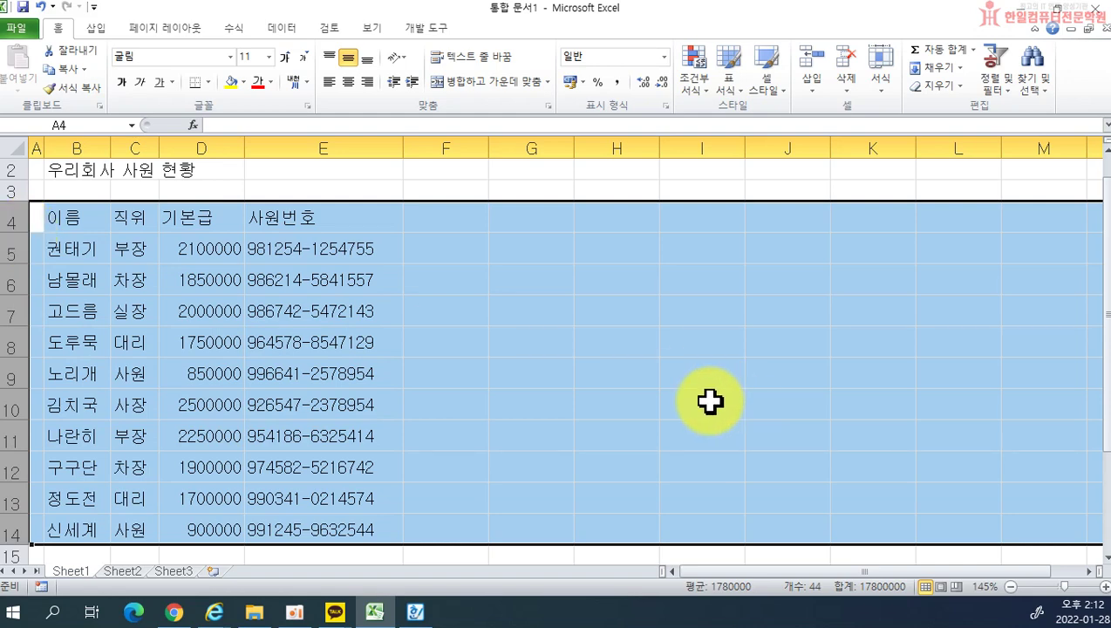
pyautogui.click(710, 401)
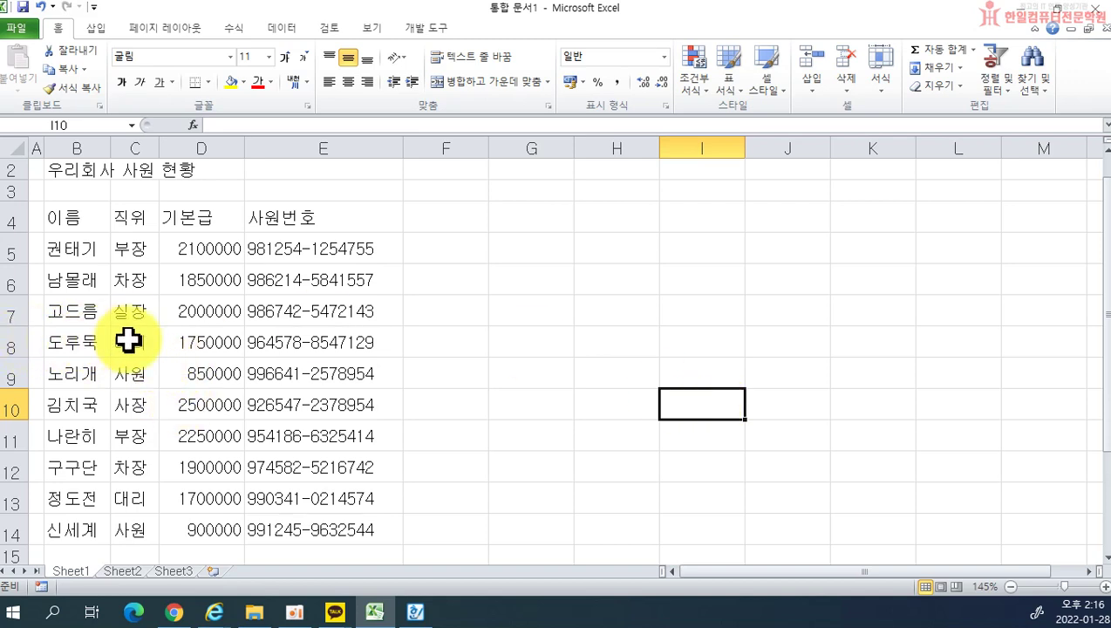
# Step: Delete row 8, the 대리 with base pay 1750000, then reselect the new row 8
pyautogui.click(8, 343)
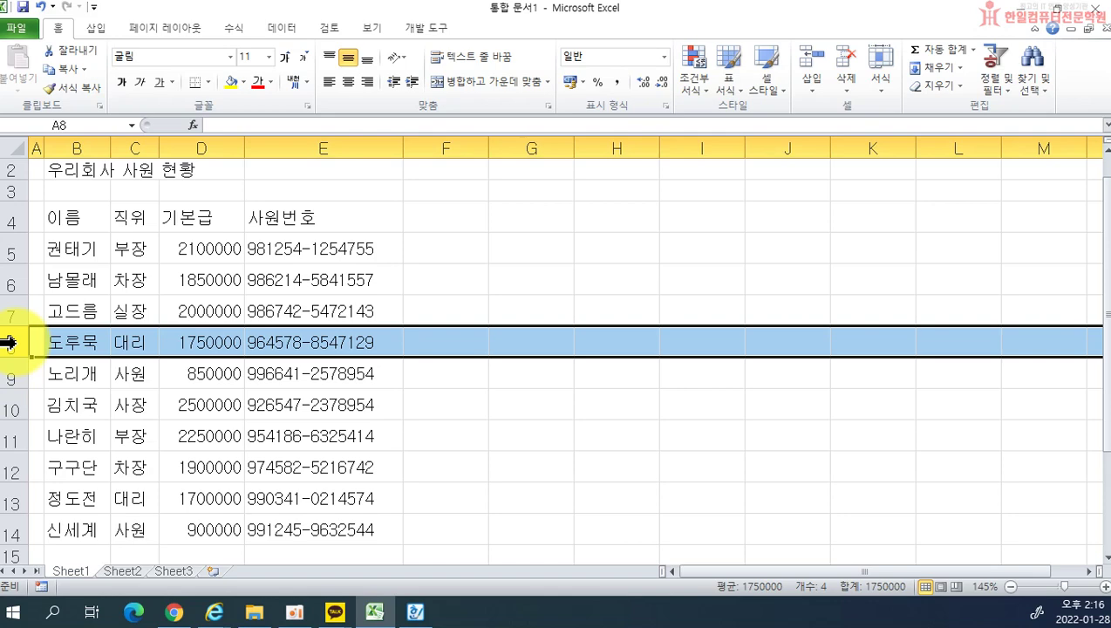
pyautogui.rightClick(8, 342)
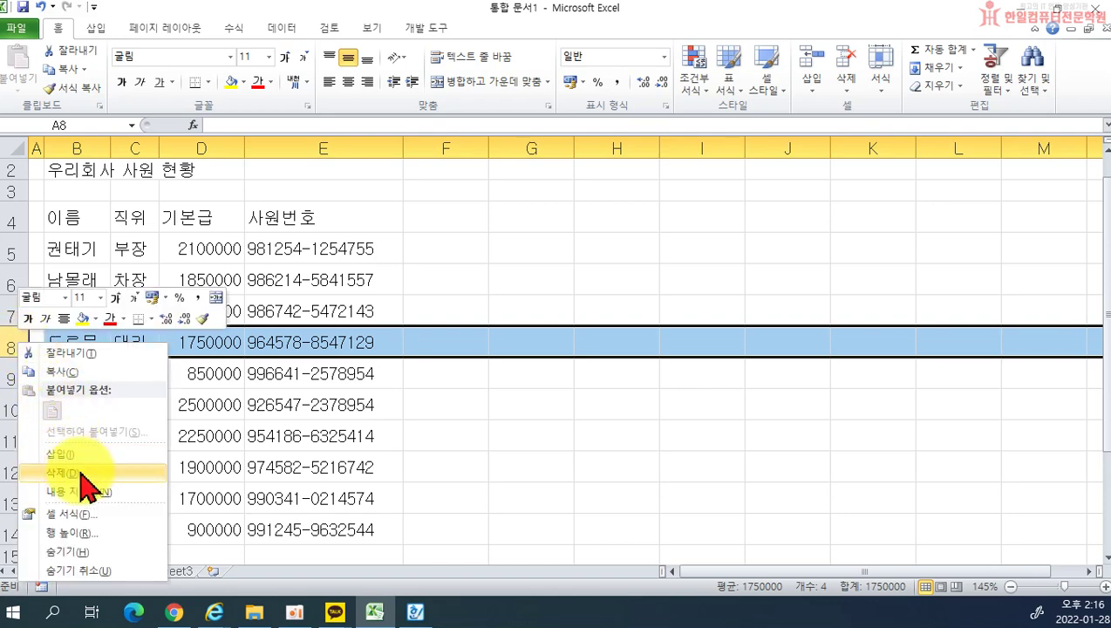
pyautogui.click(61, 472)
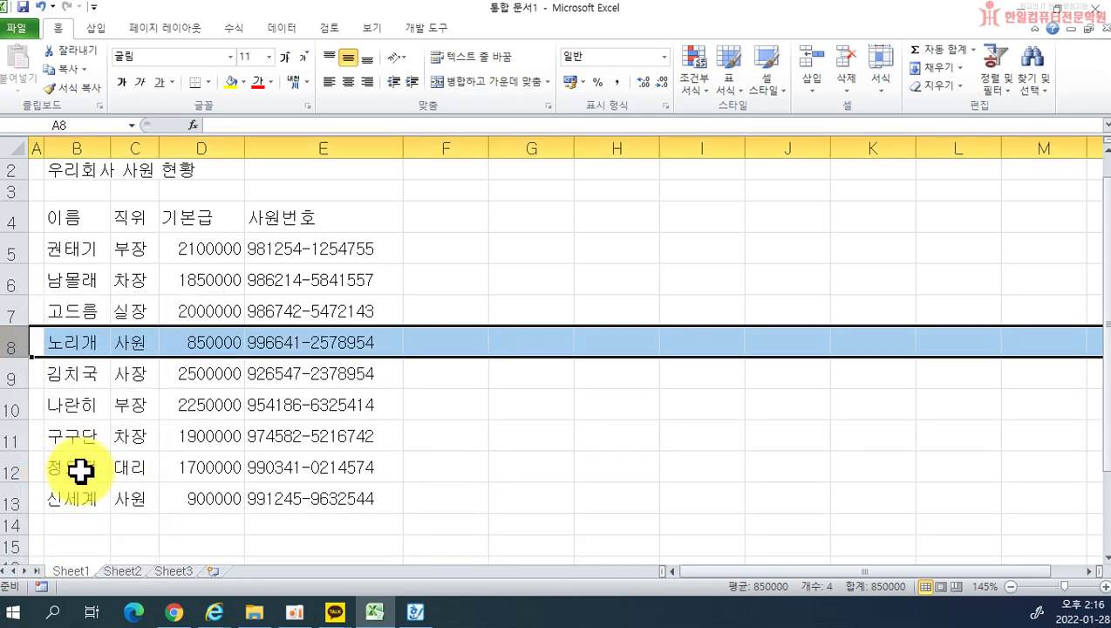
pyautogui.click(341, 438)
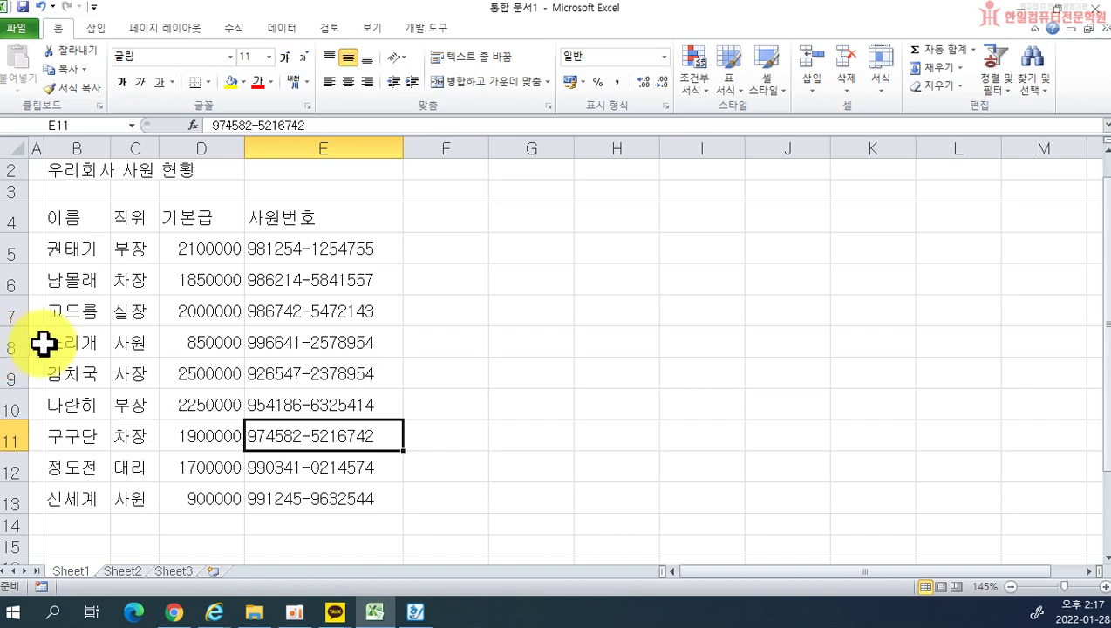
pyautogui.click(7, 344)
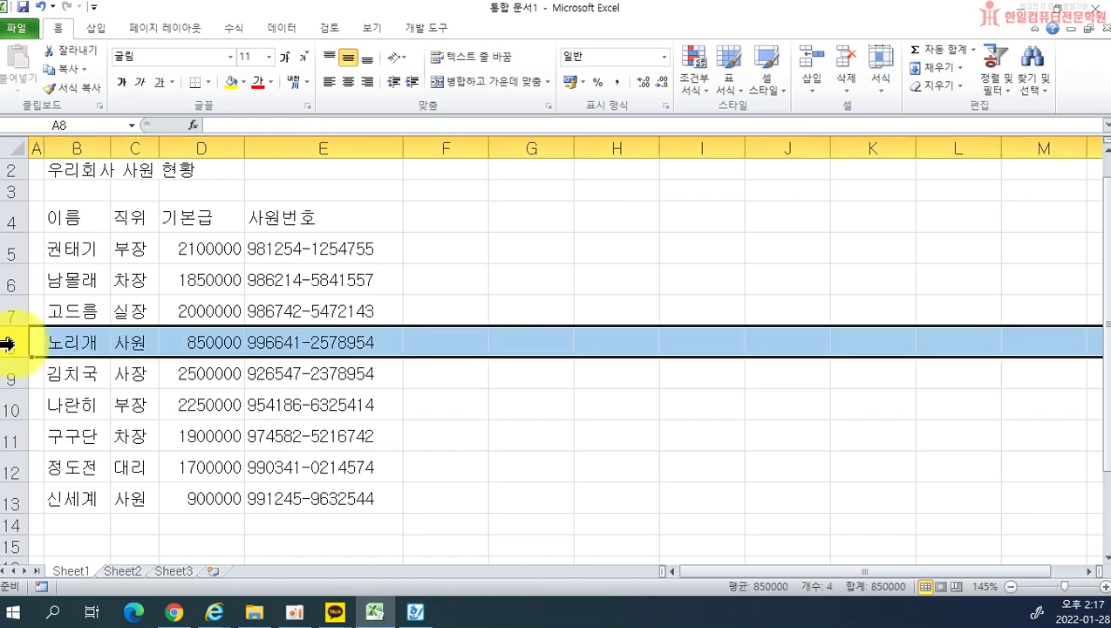
pyautogui.rightClick(7, 345)
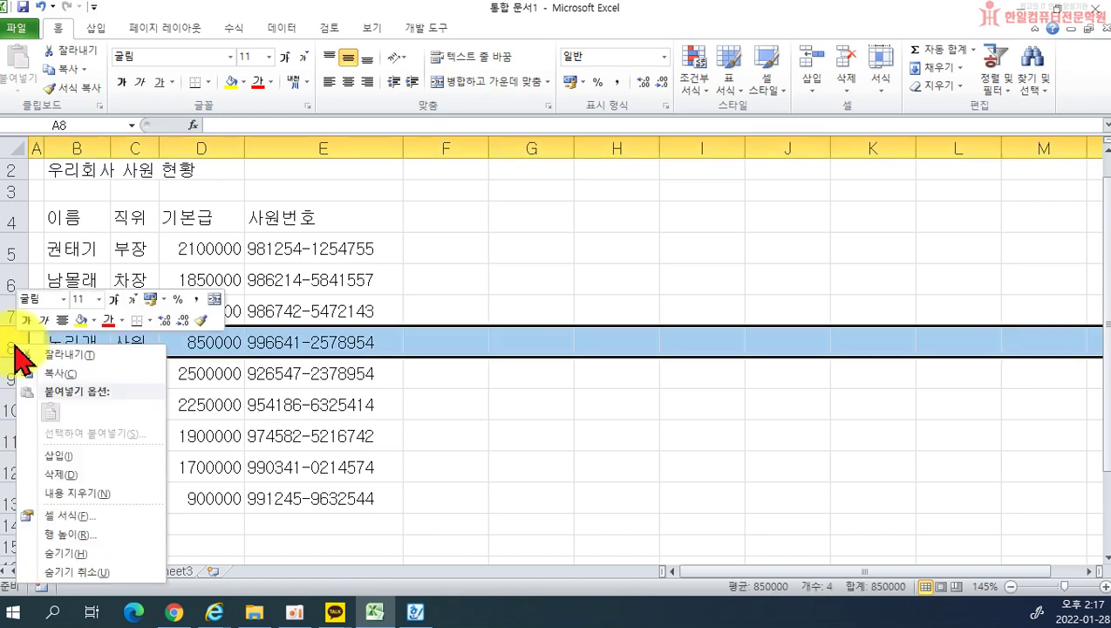
# Step: Insert a blank row 8 and enter the new employee's name in B8
pyautogui.click(57, 456)
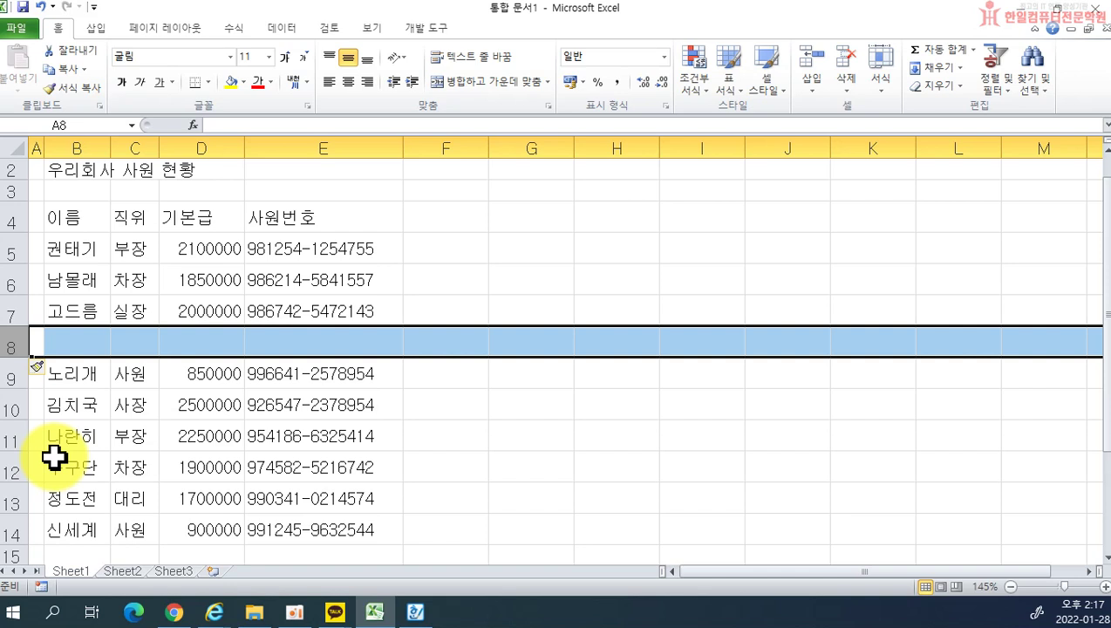
pyautogui.click(77, 345)
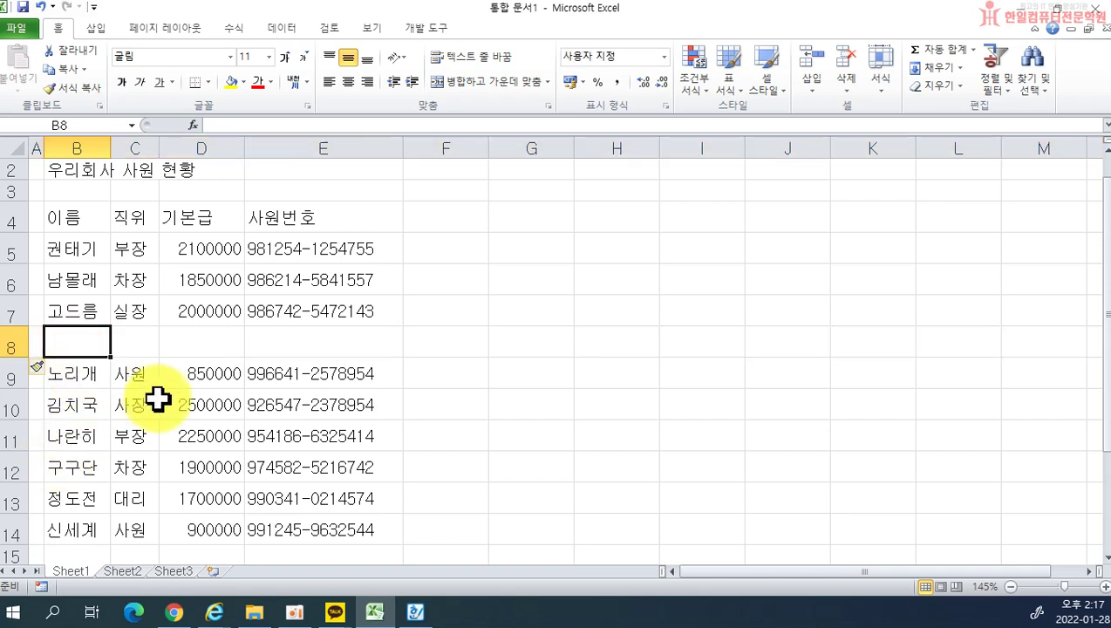
pyautogui.write('사ㅂ사')
pyautogui.press('BackSpace')
pyautogui.press('BackSpace')
pyautogui.press('BackSpace')
pyautogui.write('삽')
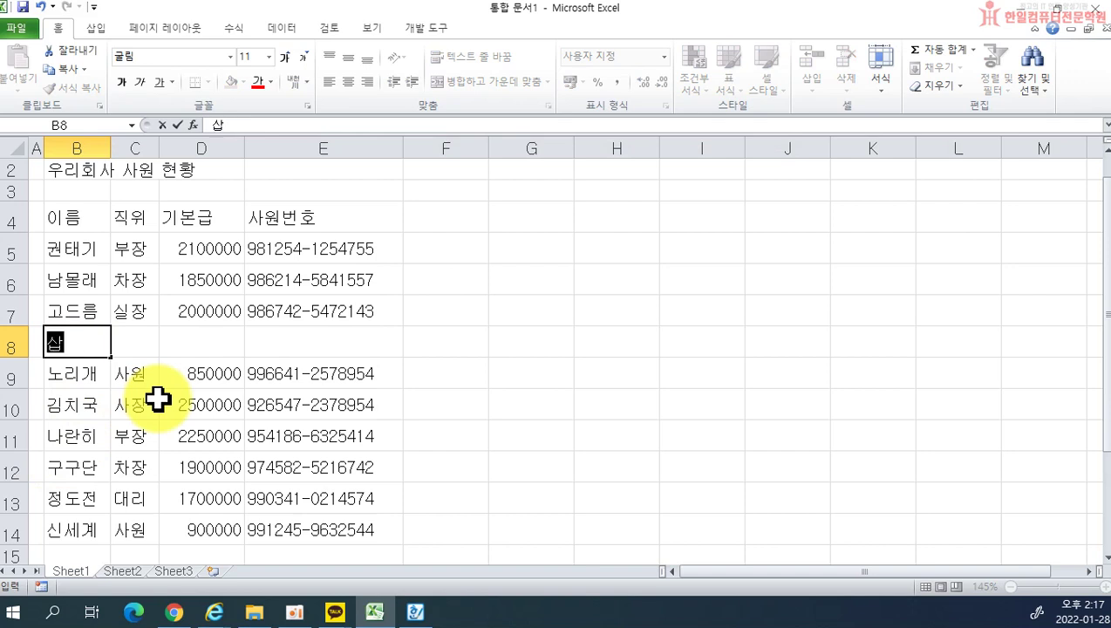
pyautogui.write('살ㅇㅣ')
pyautogui.press('Tab')
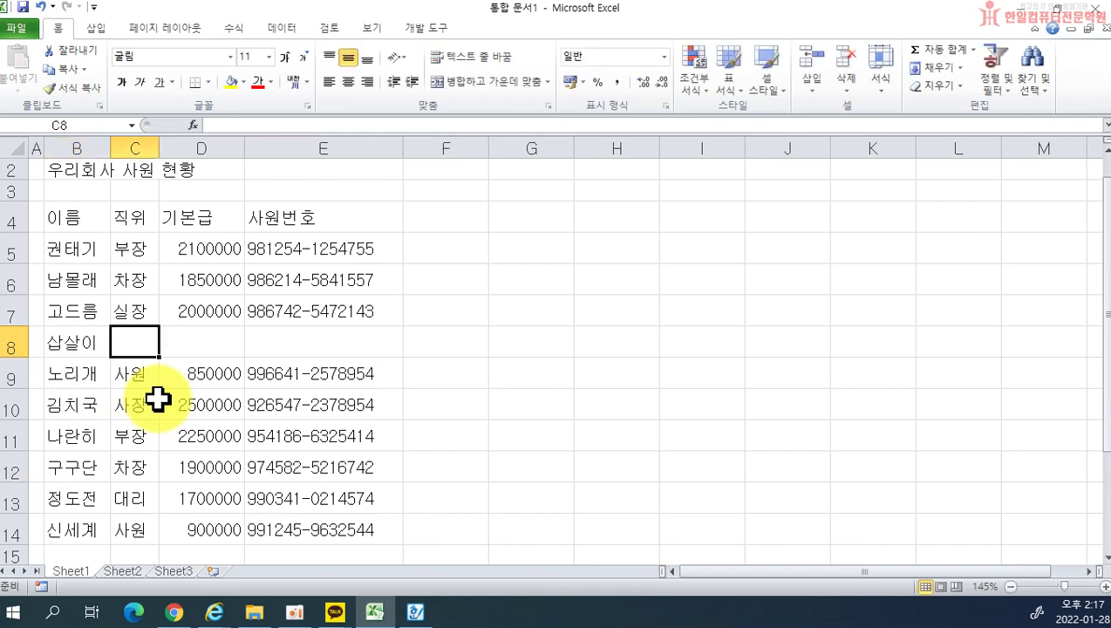
# Step: Fill C8:E8 with title 차장, base pay 2000000 and the employee number
pyautogui.write('차장')
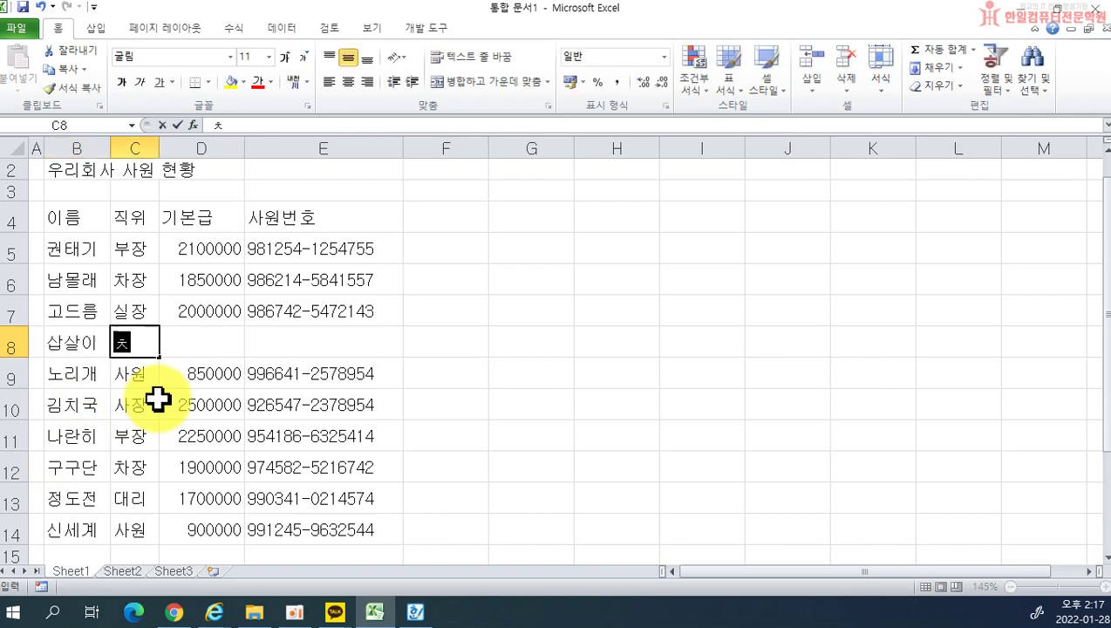
pyautogui.press('Tab')
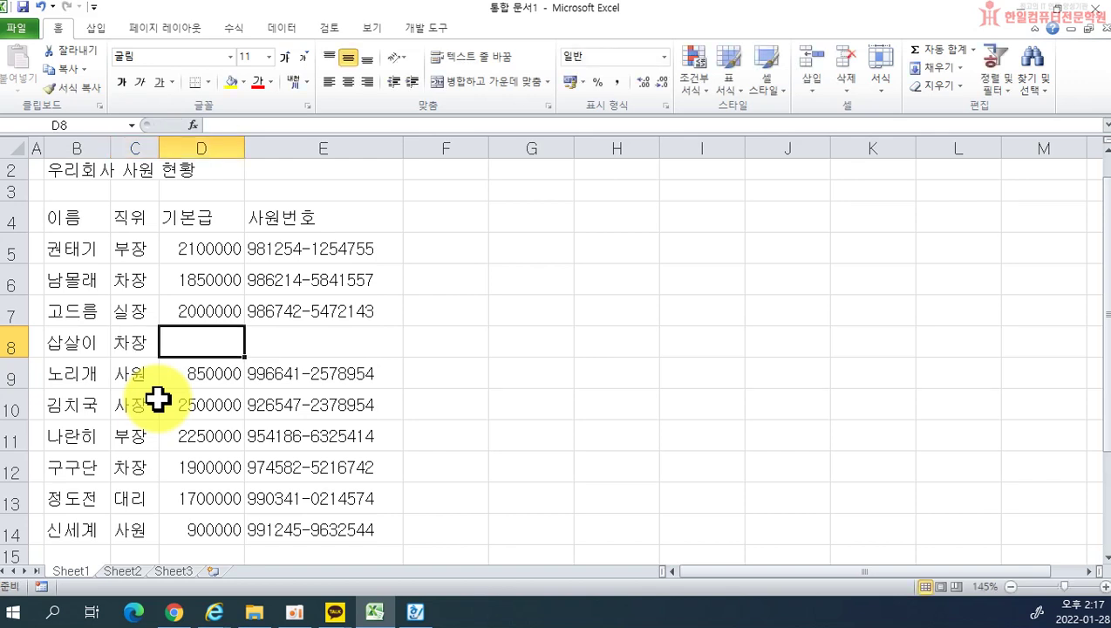
pyautogui.write('2000000')
pyautogui.press('Tab')
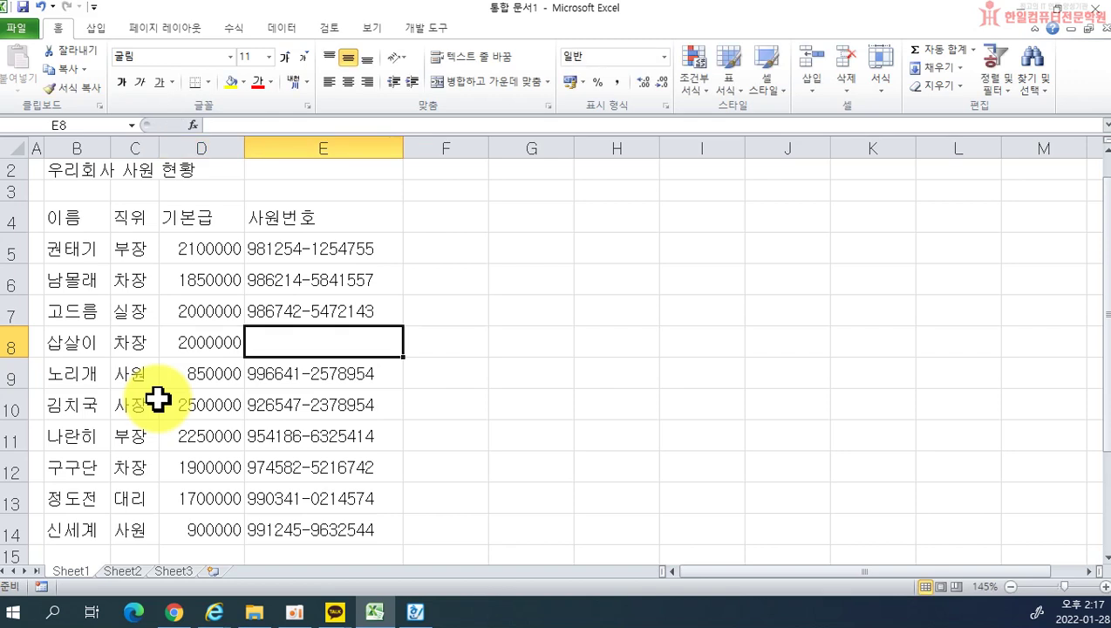
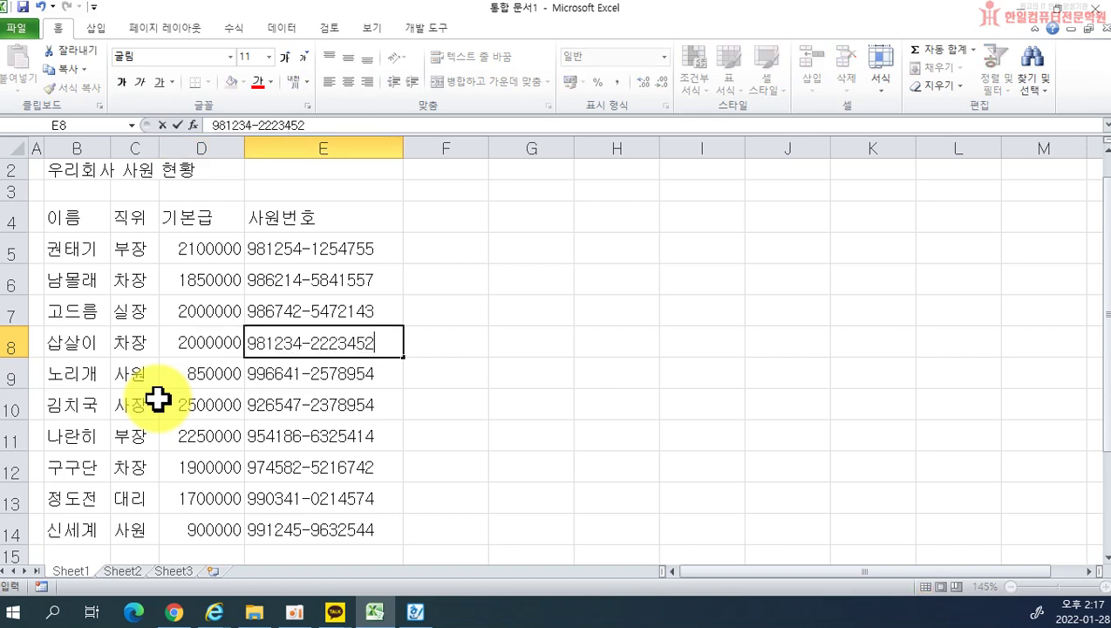
pyautogui.press('Return')
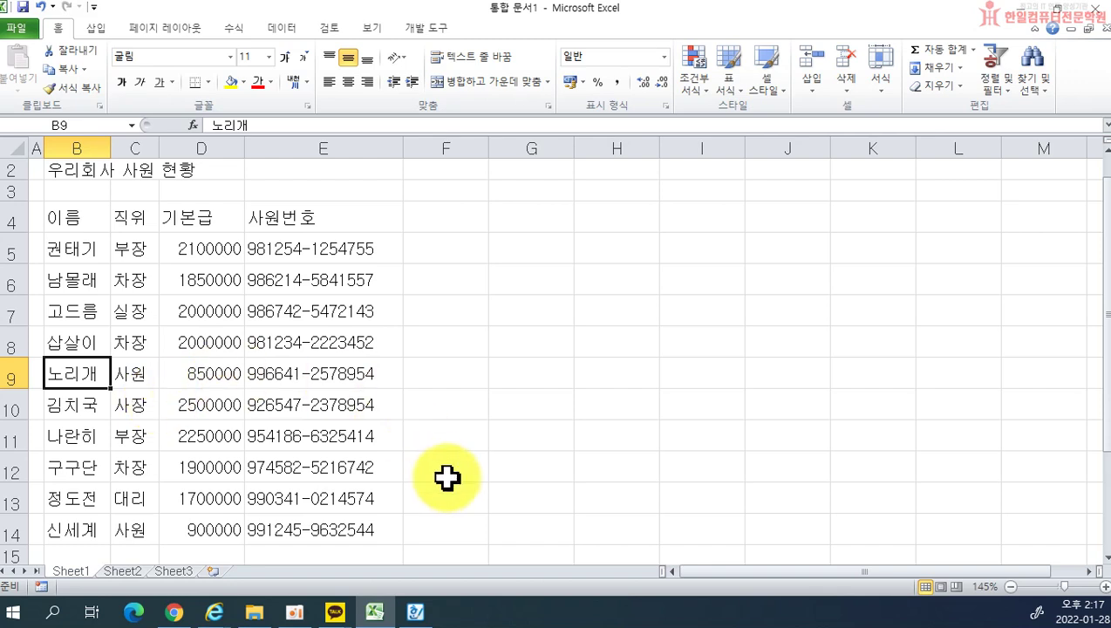
pyautogui.click(539, 401)
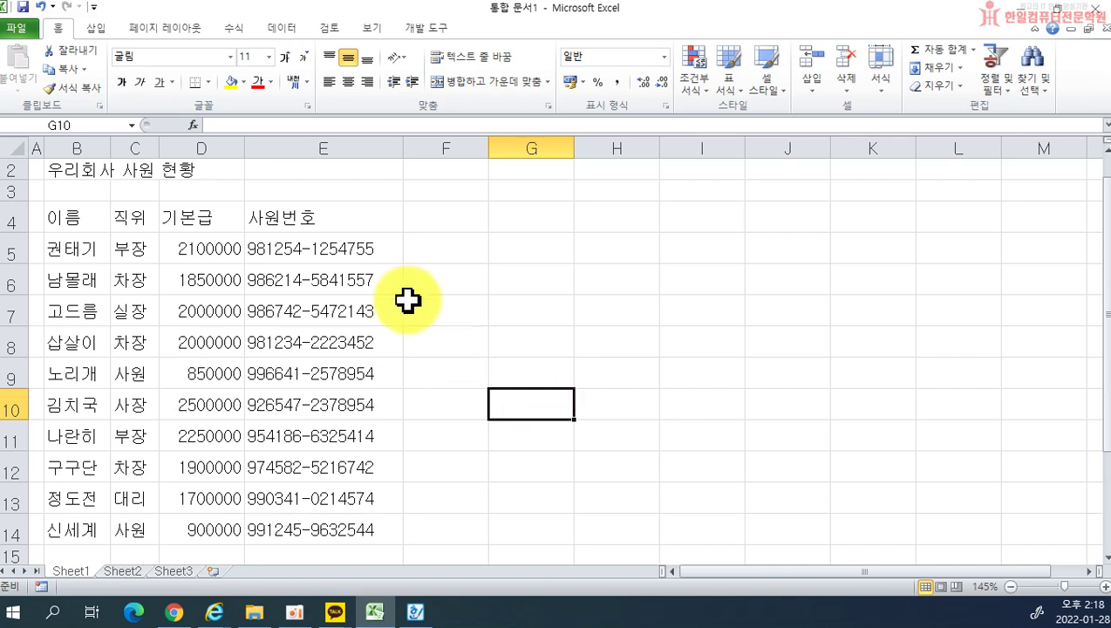
pyautogui.click(449, 215)
pyautogui.click(539, 216)
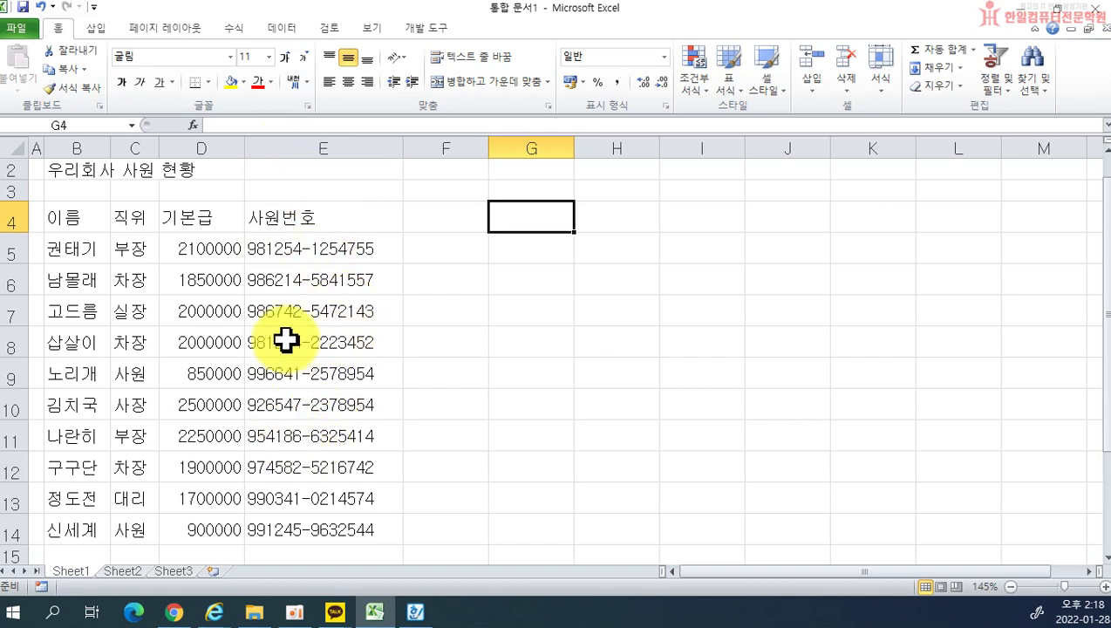
# Step: Insert a blank column E before the 사원번호 column
pyautogui.click(273, 140)
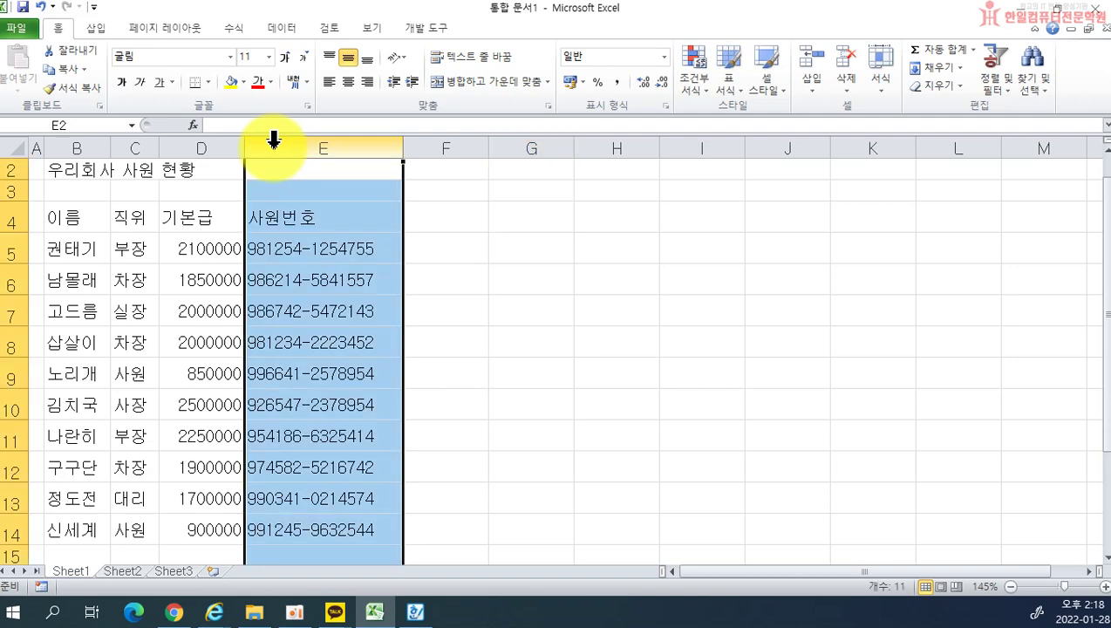
pyautogui.rightClick(273, 139)
pyautogui.click(290, 262)
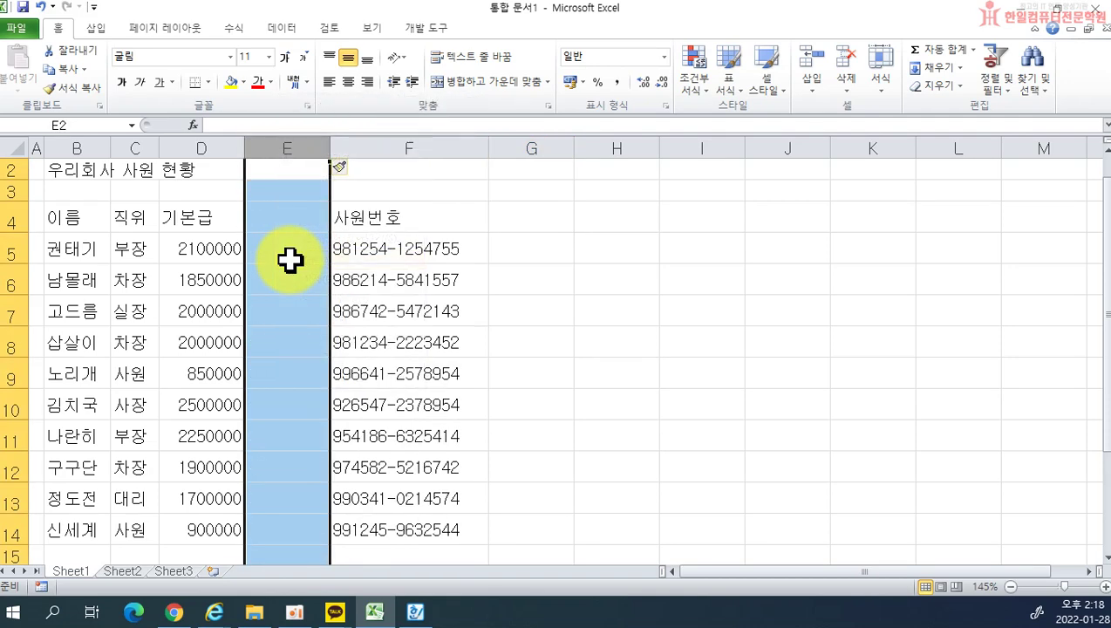
# Step: Type the 주소 heading in E4 with 서울시 광진구 and 서울시 용산구 below it
pyautogui.click(290, 215)
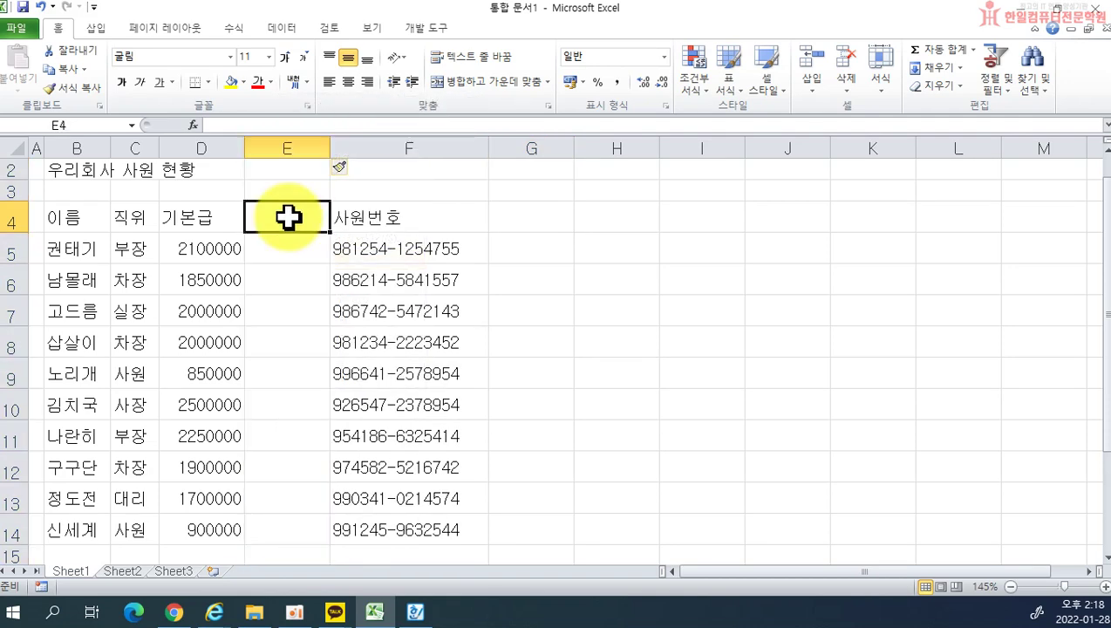
pyautogui.write('주소')
pyautogui.press('Return')
pyautogui.write('서울시 광진구')
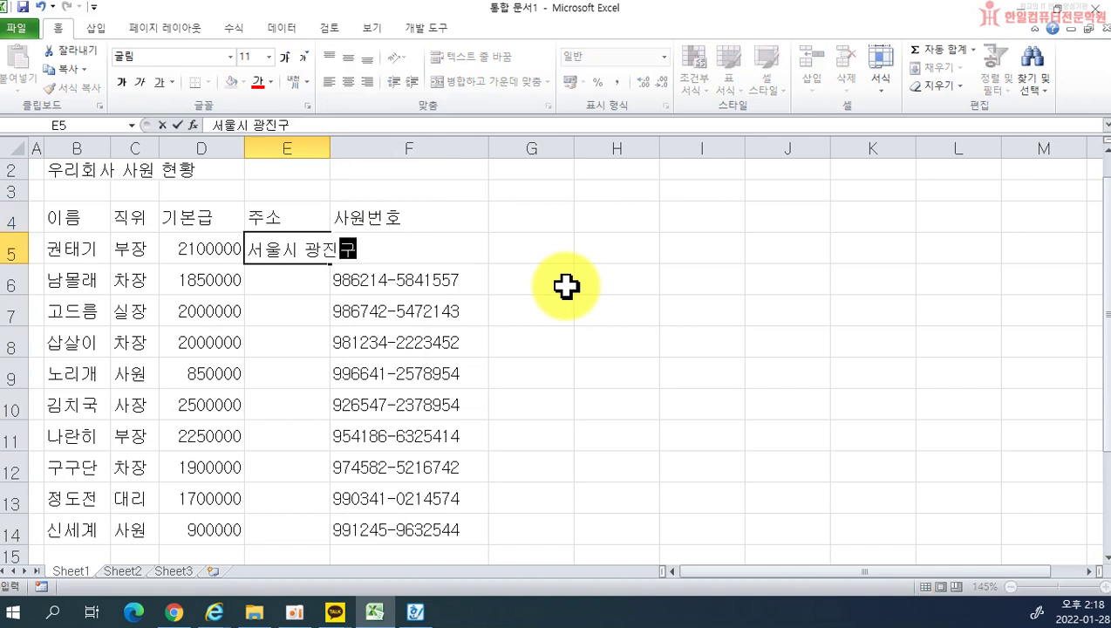
pyautogui.press('Return')
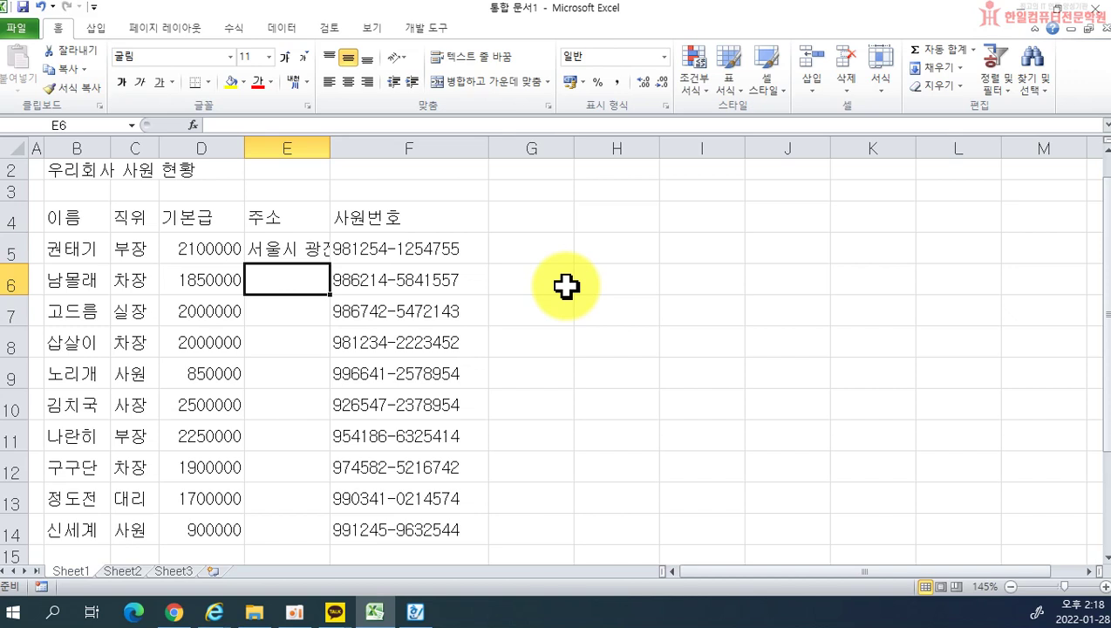
pyautogui.write('서울시 용산구')
pyautogui.press('Return')
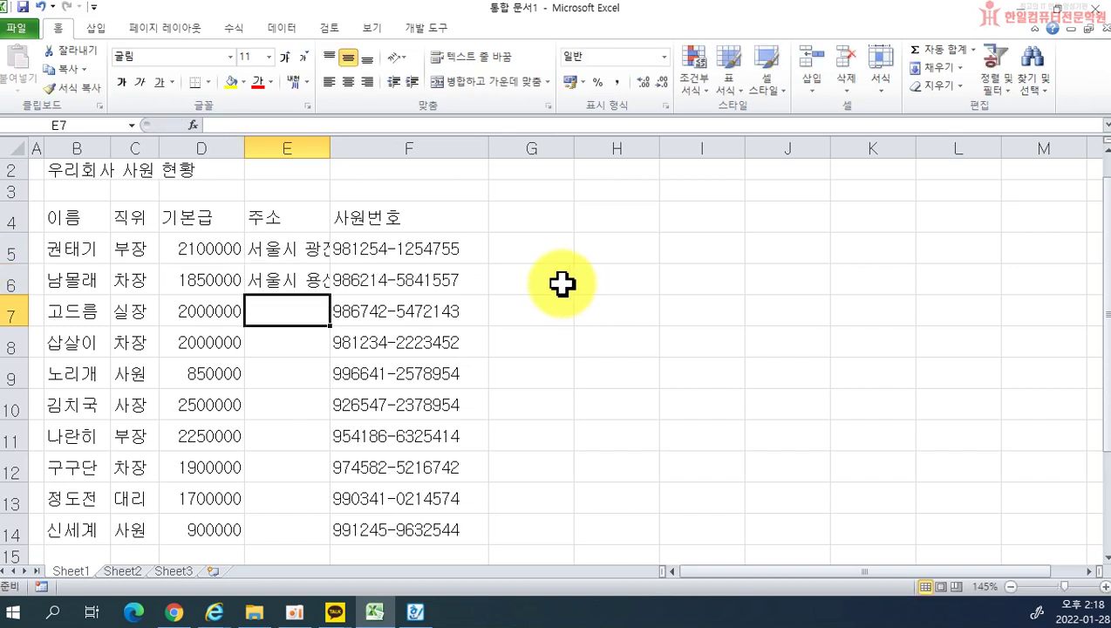
# Step: Undo those entries and the column, then re-insert an empty, wider column E
pyautogui.hotkey('ctrl', 'z')
pyautogui.hotkey('ctrl', 'z')
pyautogui.hotkey('ctrl', 'z')
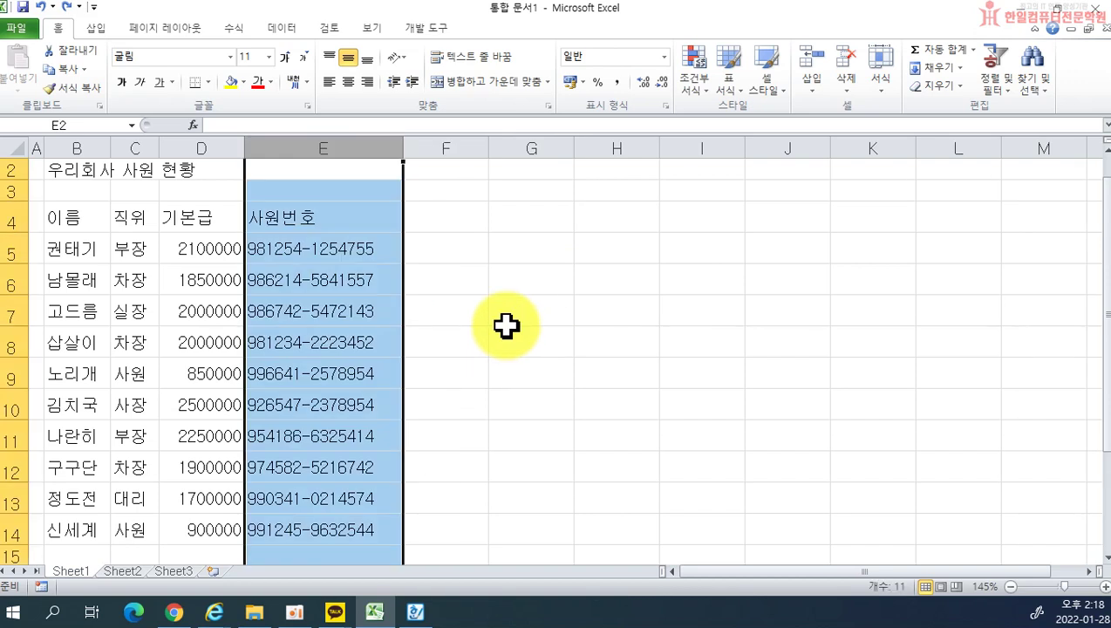
pyautogui.click(583, 272)
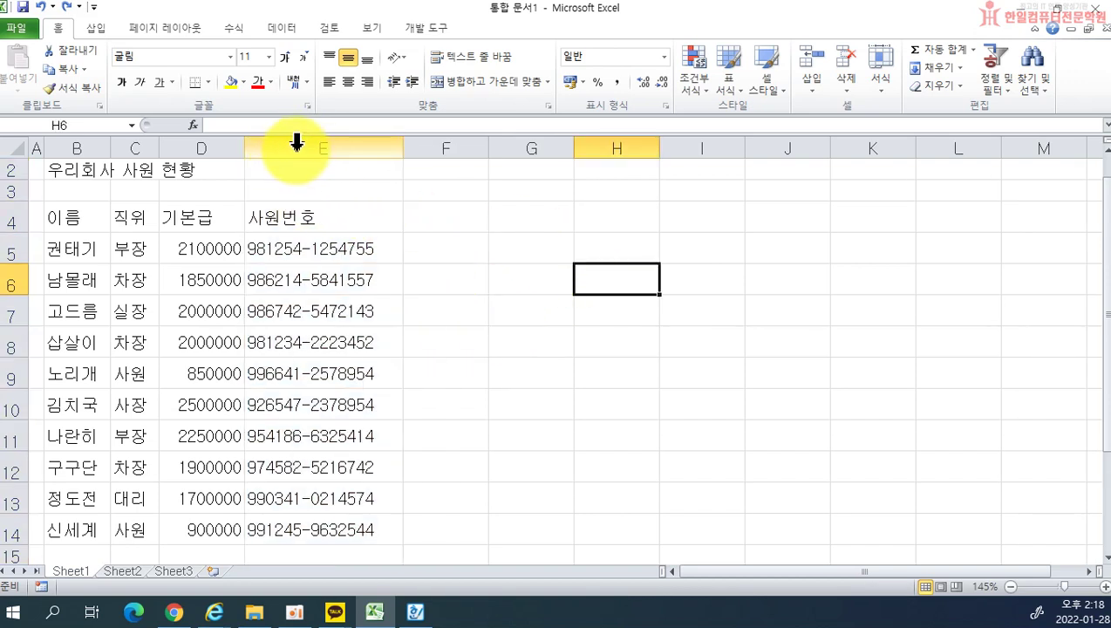
pyautogui.click(294, 142)
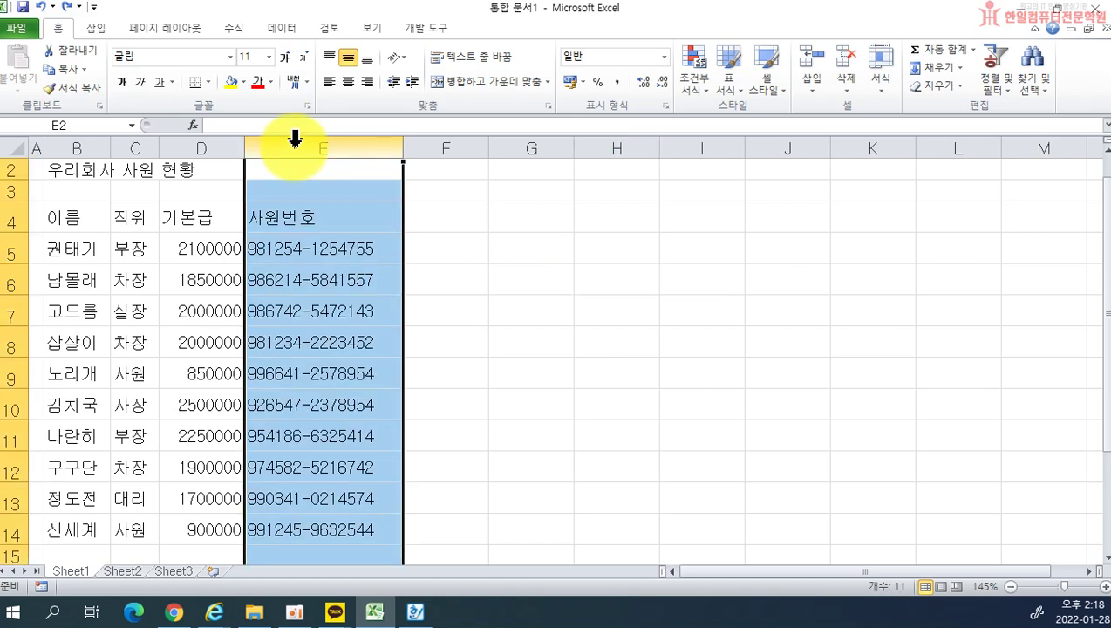
pyautogui.rightClick(297, 148)
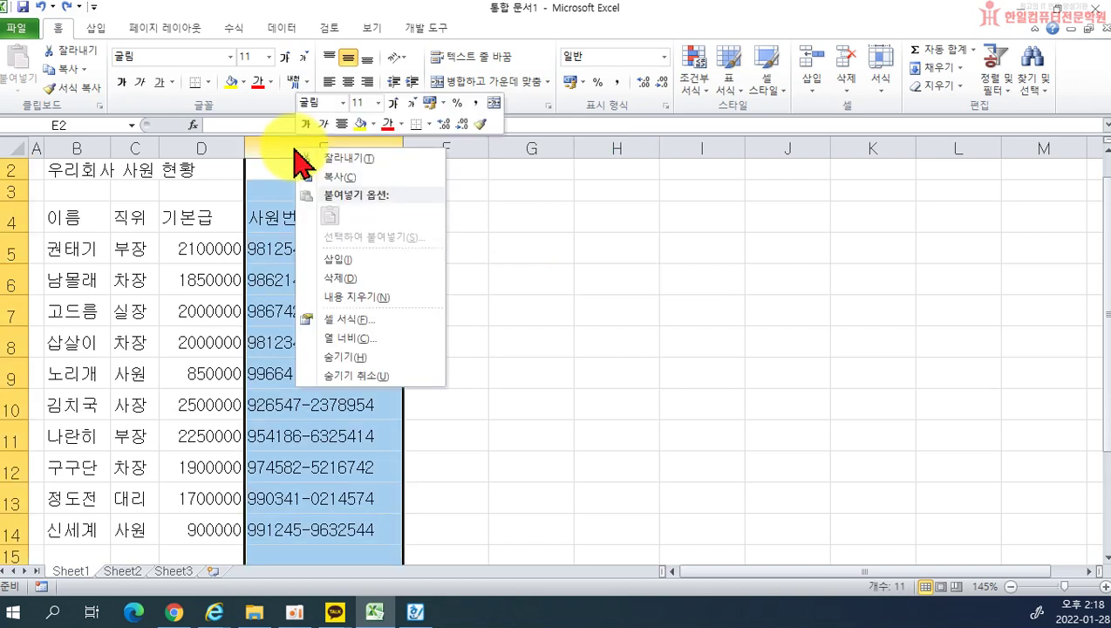
pyautogui.click(330, 260)
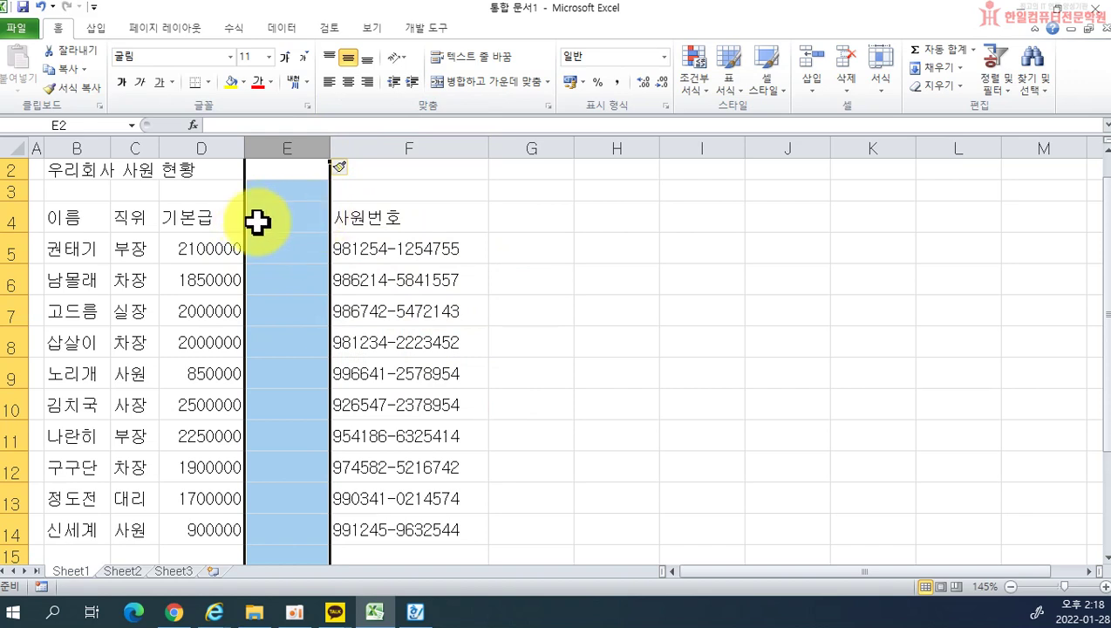
pyautogui.moveTo(330, 147); pyautogui.dragTo(419, 148)
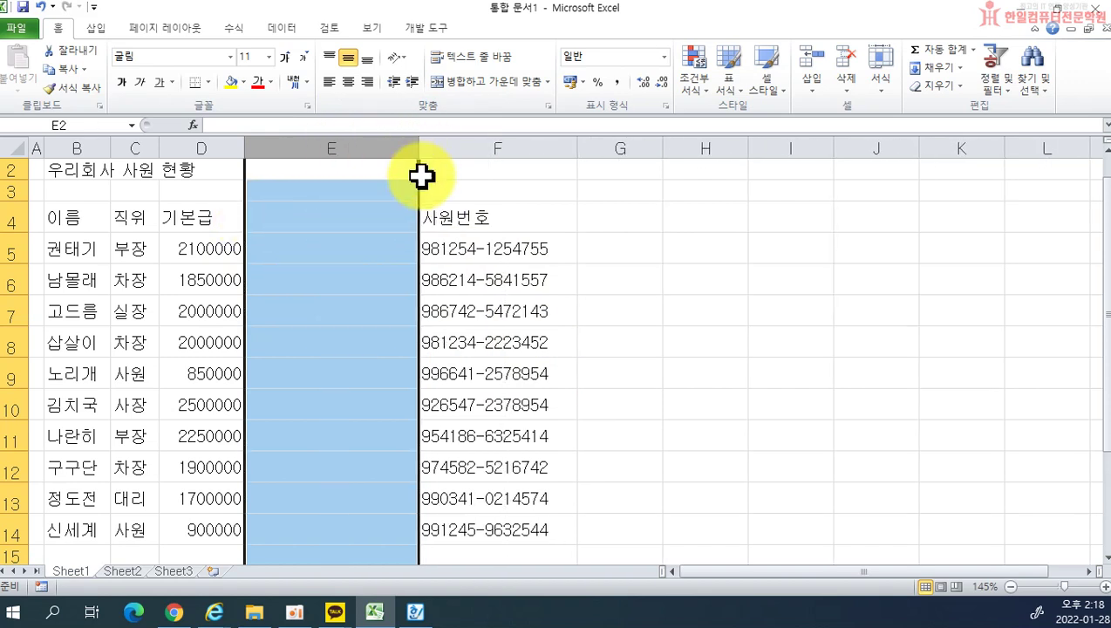
# Step: Enter the 주소 heading in E4 with 서울시 광진구 and 서울시 용산구, narrowing column E
pyautogui.click(308, 221)
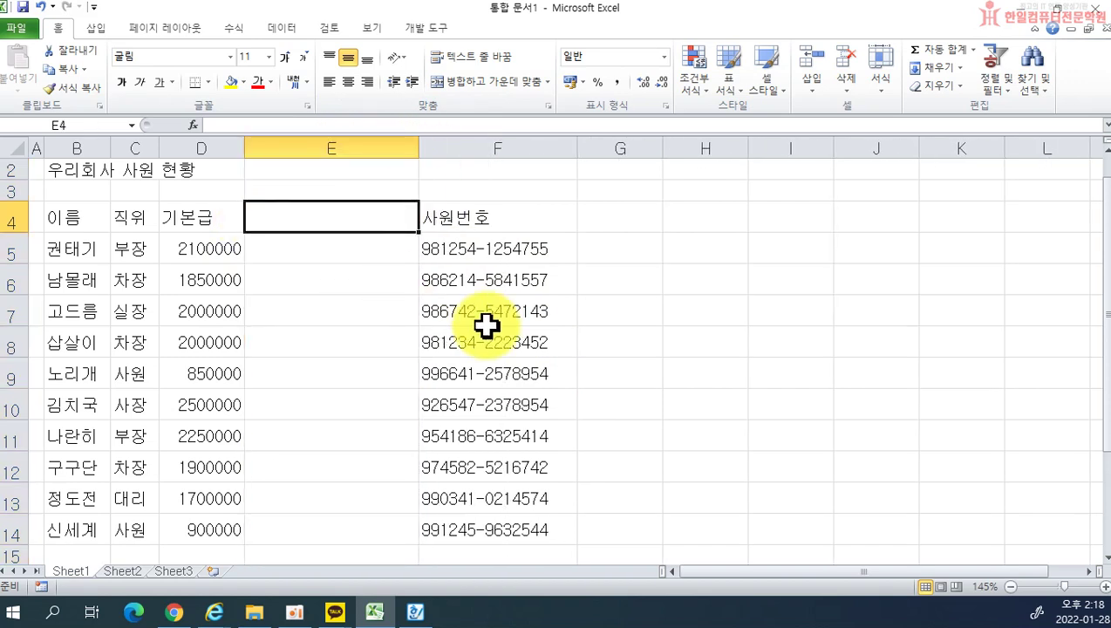
pyautogui.write('주소')
pyautogui.press('Return')
pyautogui.write('서울시 광진구')
pyautogui.press('Return')
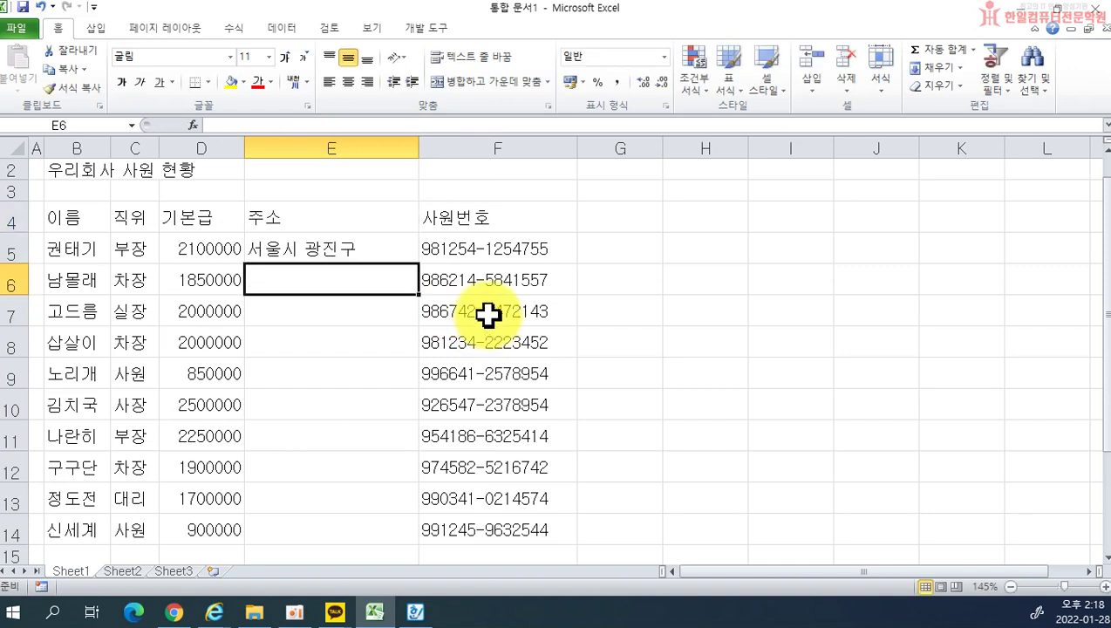
pyautogui.moveTo(419, 149); pyautogui.dragTo(375, 146)
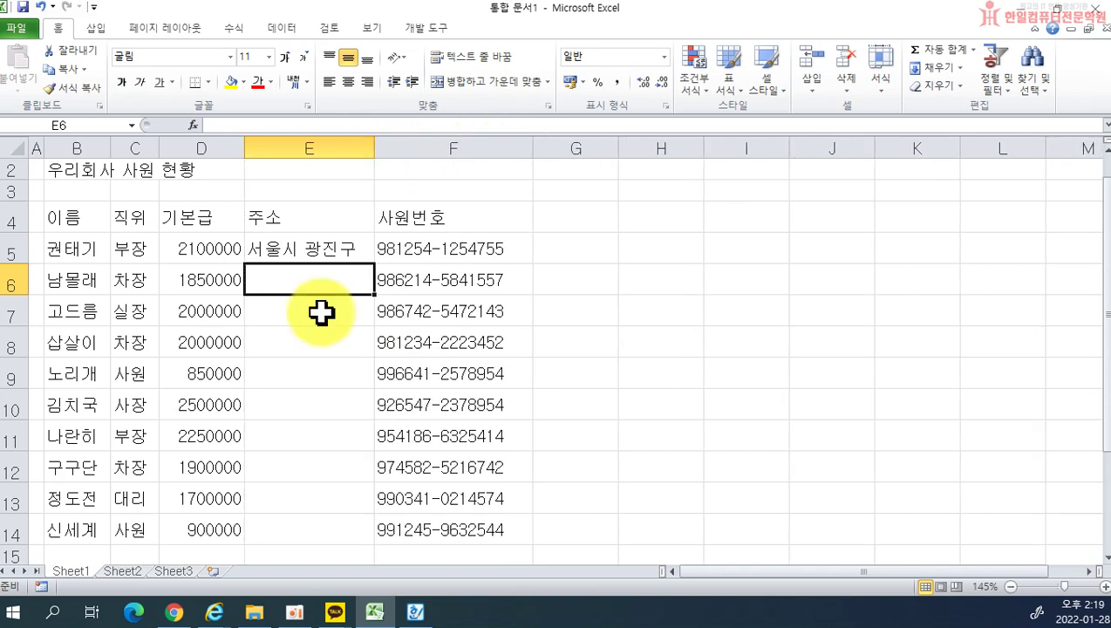
pyautogui.write('서울시 ㅇ')
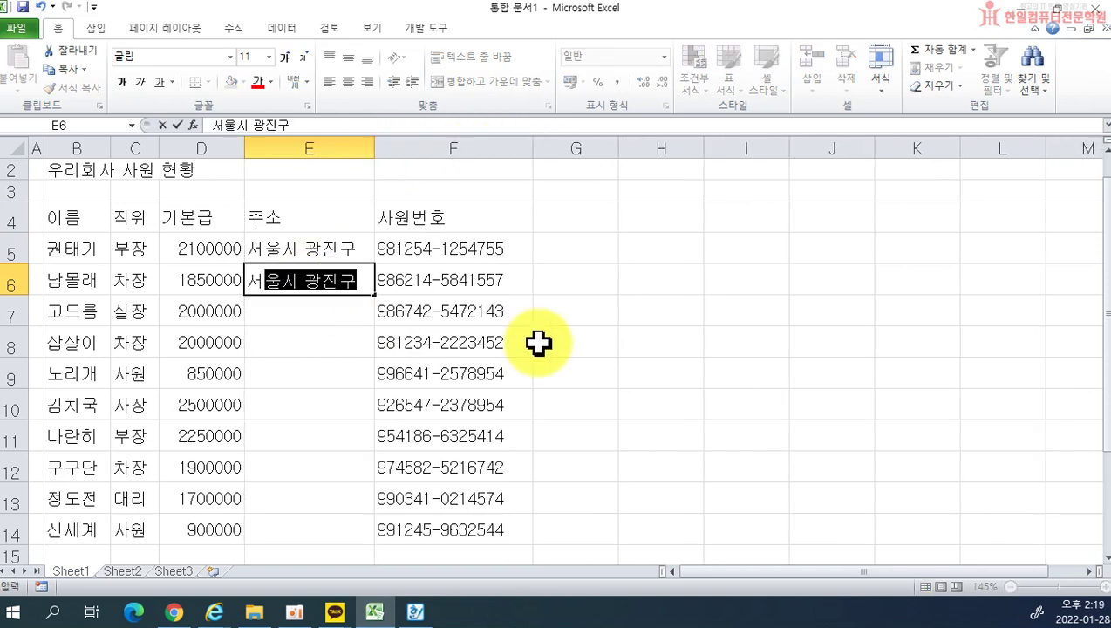
pyautogui.write('용산구')
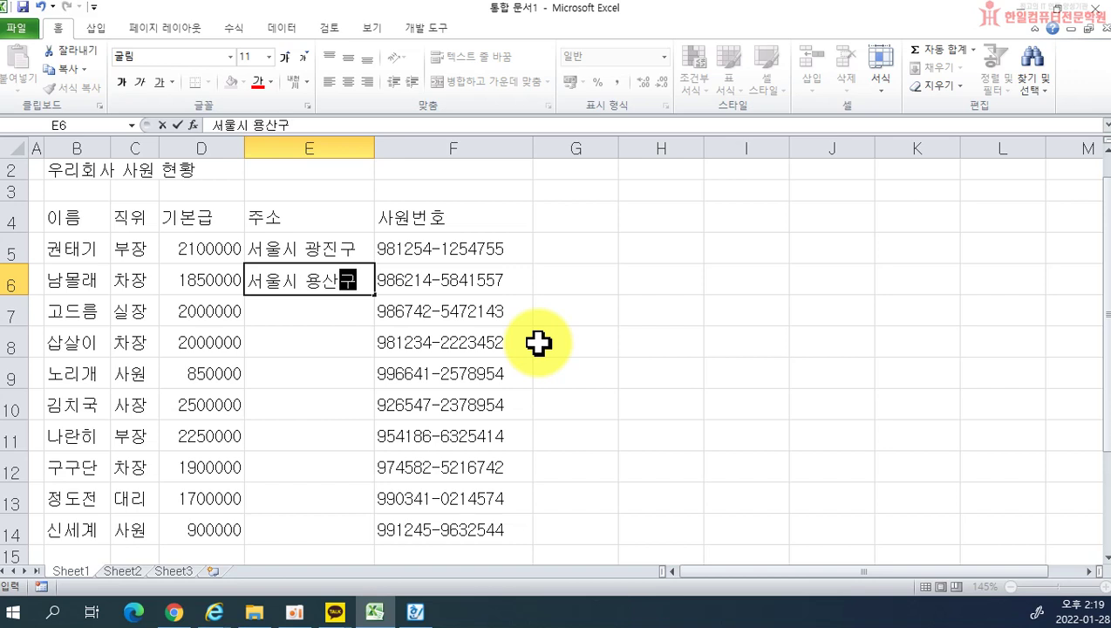
pyautogui.press('Return')
# Step: Enter 서울시 중랑구, 경기도 성남시, 경기도 구리시, 서울시 성동구, 서울시 동대문구 in E7:E11 and auto-fit column E
pyautogui.write('성울시 ')
pyautogui.write('중랑구')
pyautogui.press('Return')
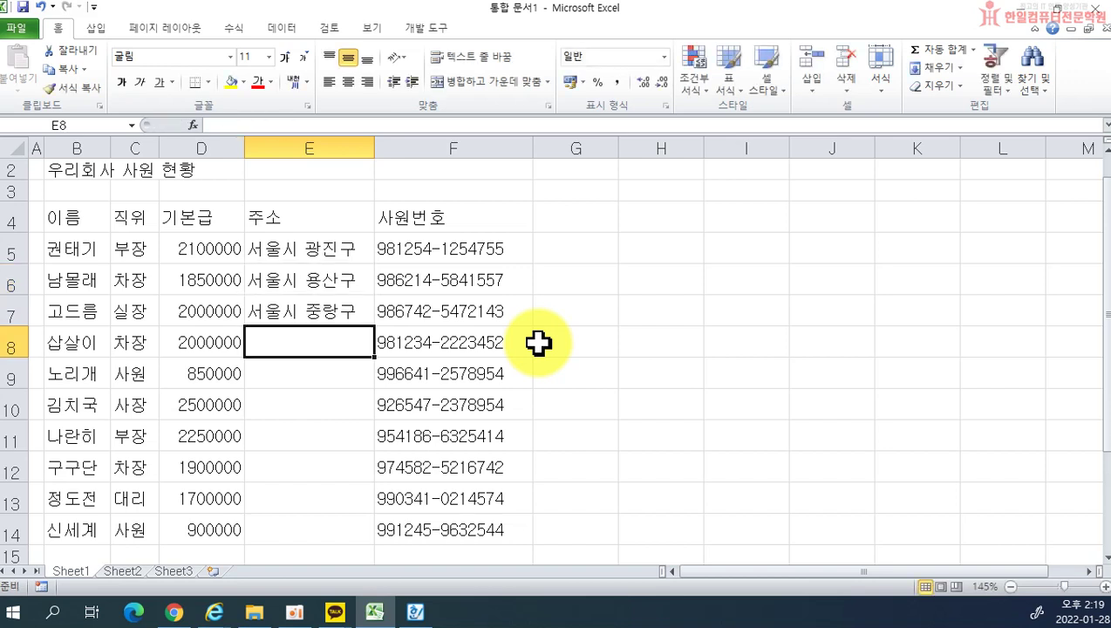
pyautogui.write('성기도 성남시')
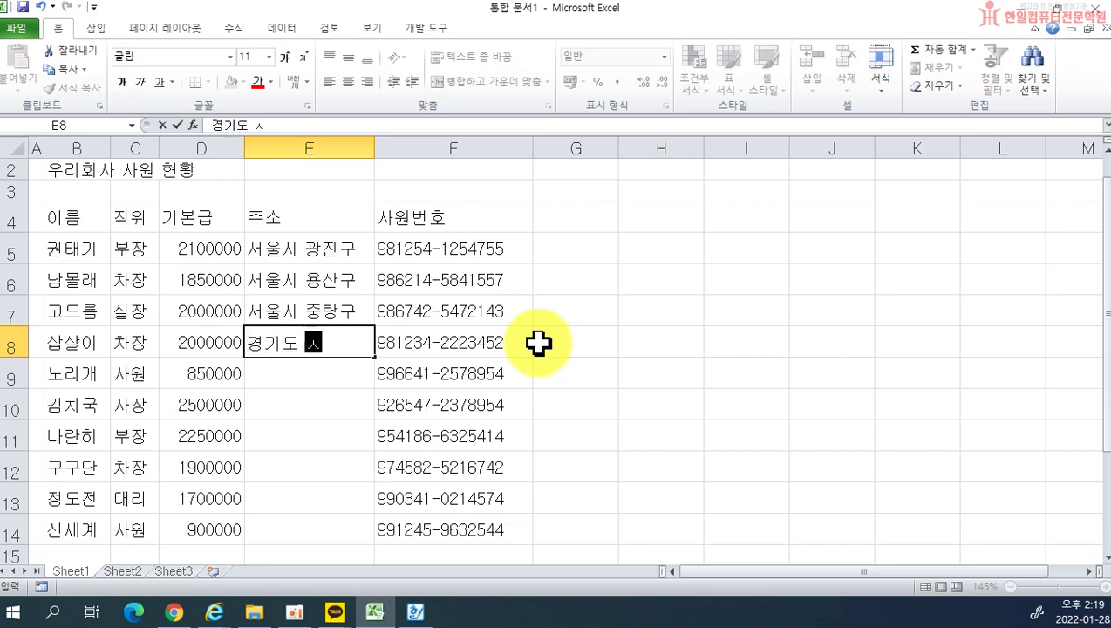
pyautogui.press('Return')
pyautogui.write('겨기도 구리')
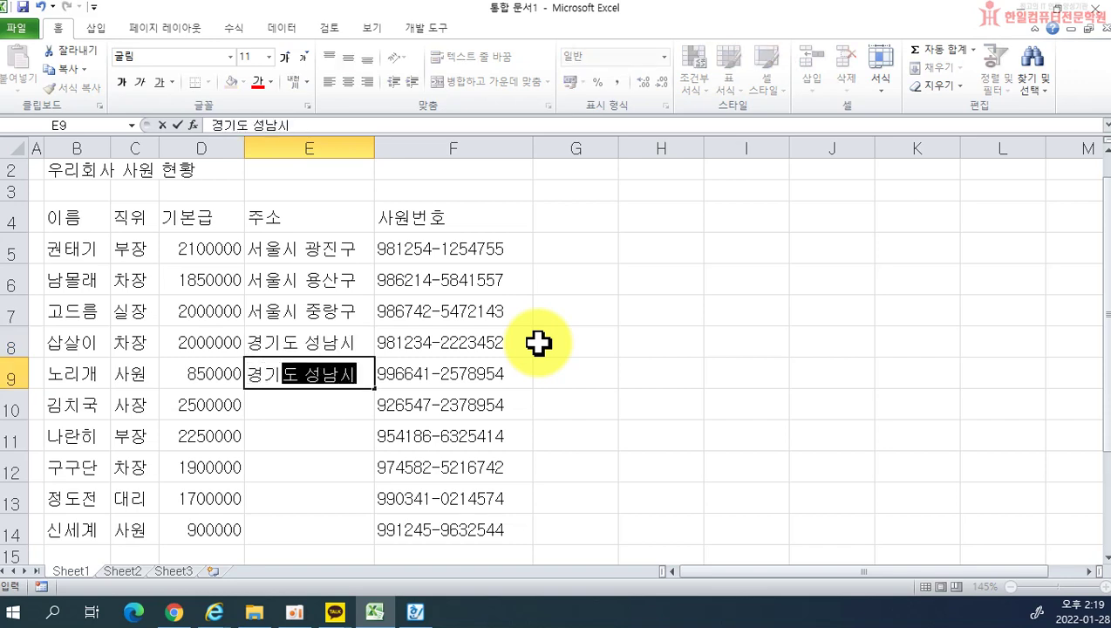
pyautogui.write('시')
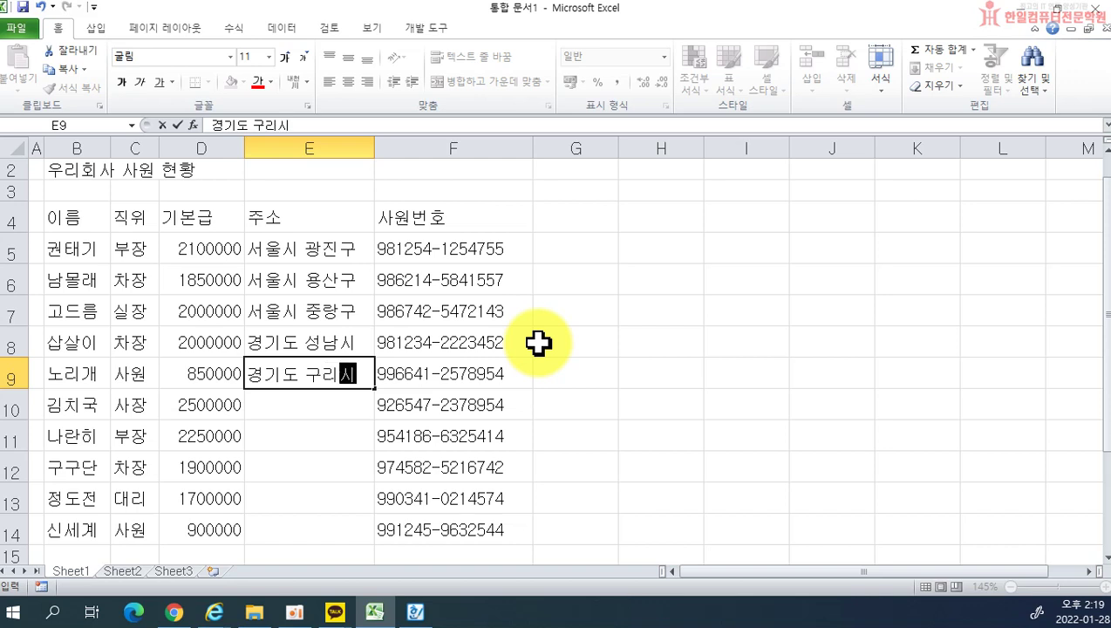
pyautogui.press('Return')
pyautogui.write('서울시 ')
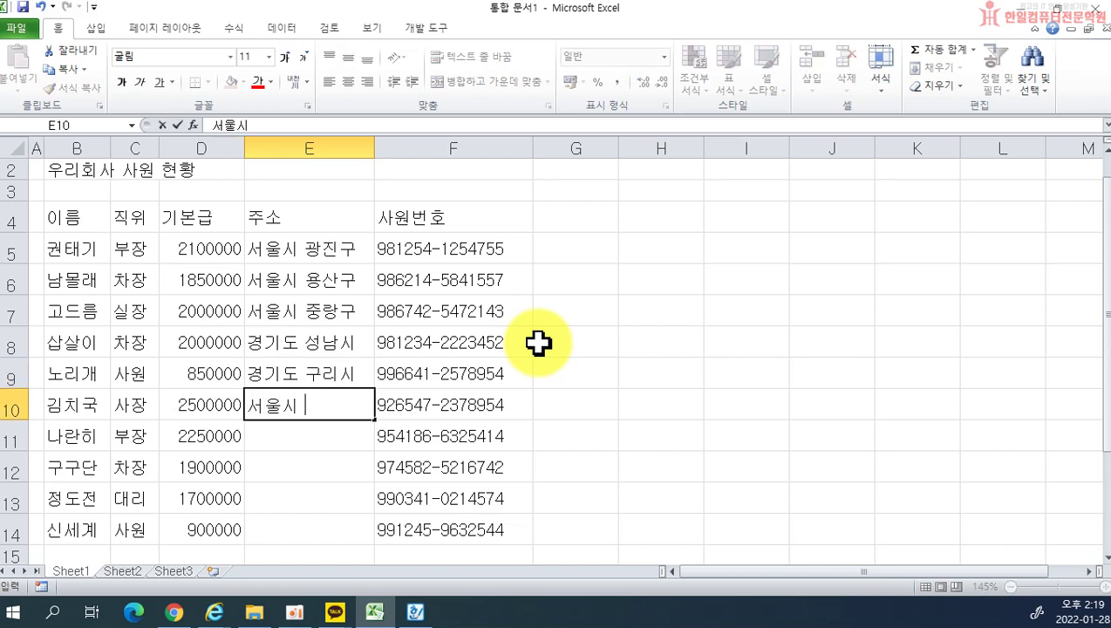
pyautogui.write('성동구')
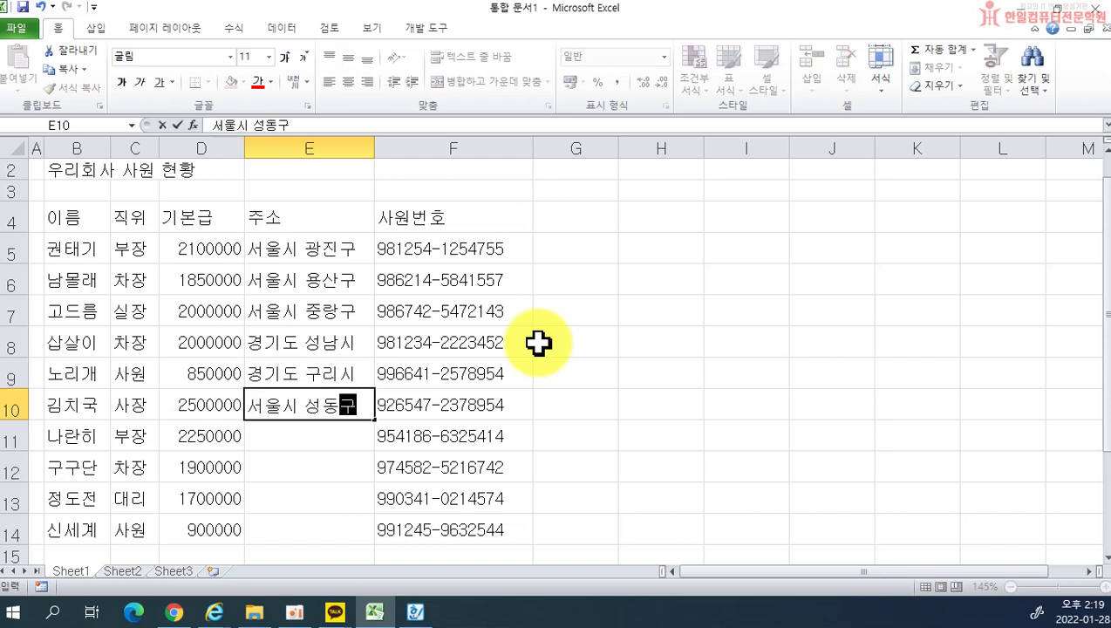
pyautogui.press('Return')
pyautogui.write('성울시 동대문ㄱ')
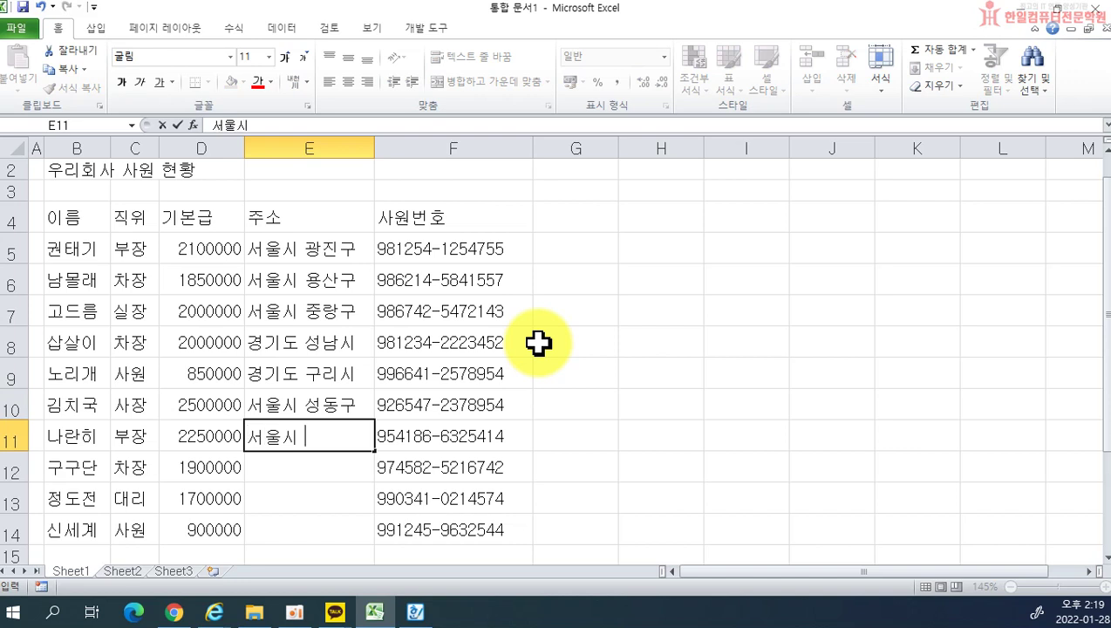
pyautogui.write('ㅜ')
pyautogui.press('Return')
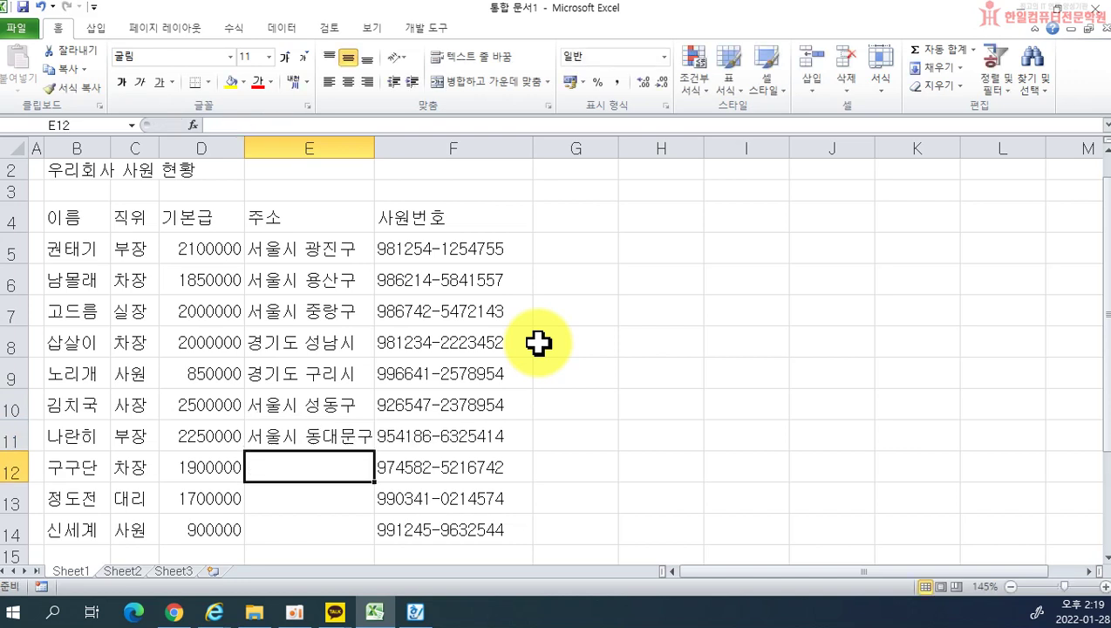
pyautogui.doubleClick(375, 149)
pyautogui.click(661, 291)
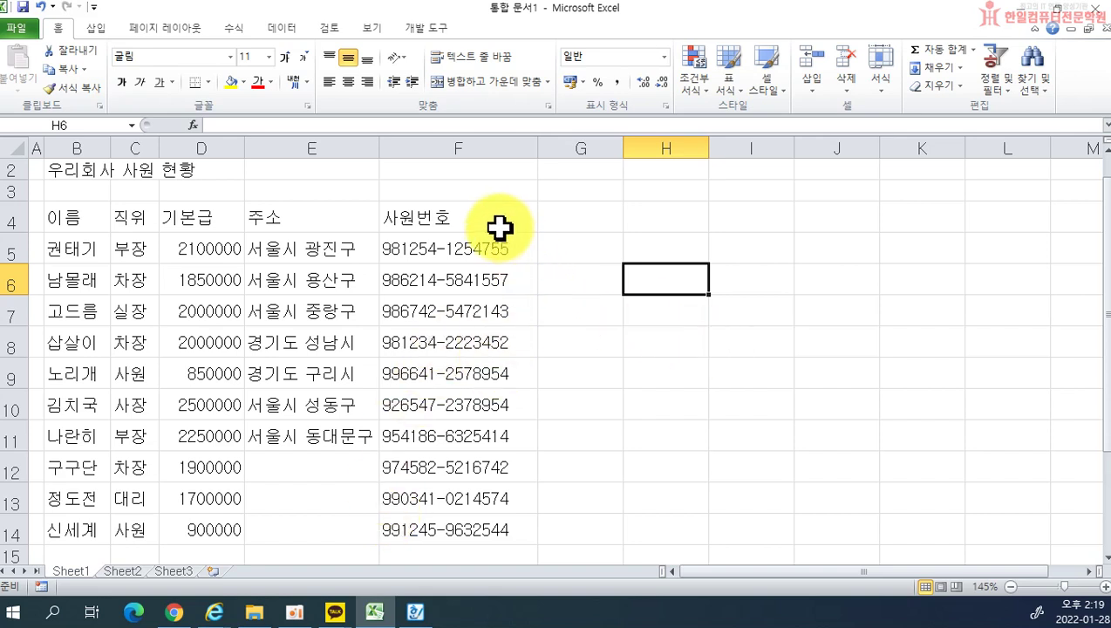
# Step: Select the entire 사원번호 column F and open its context menu
pyautogui.click(669, 254)
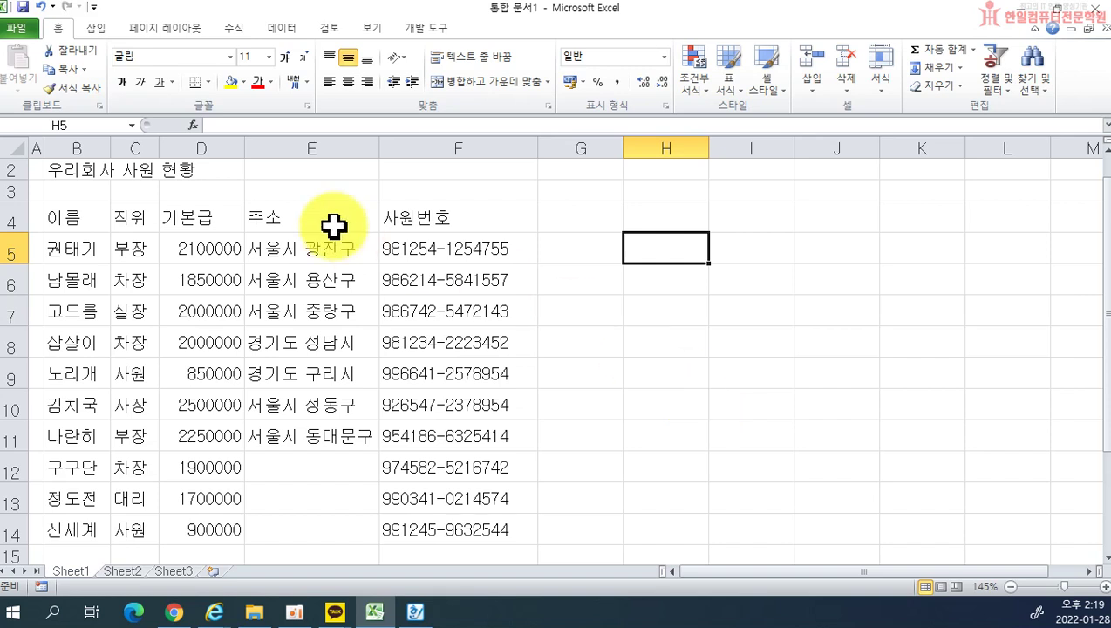
pyautogui.click(427, 227)
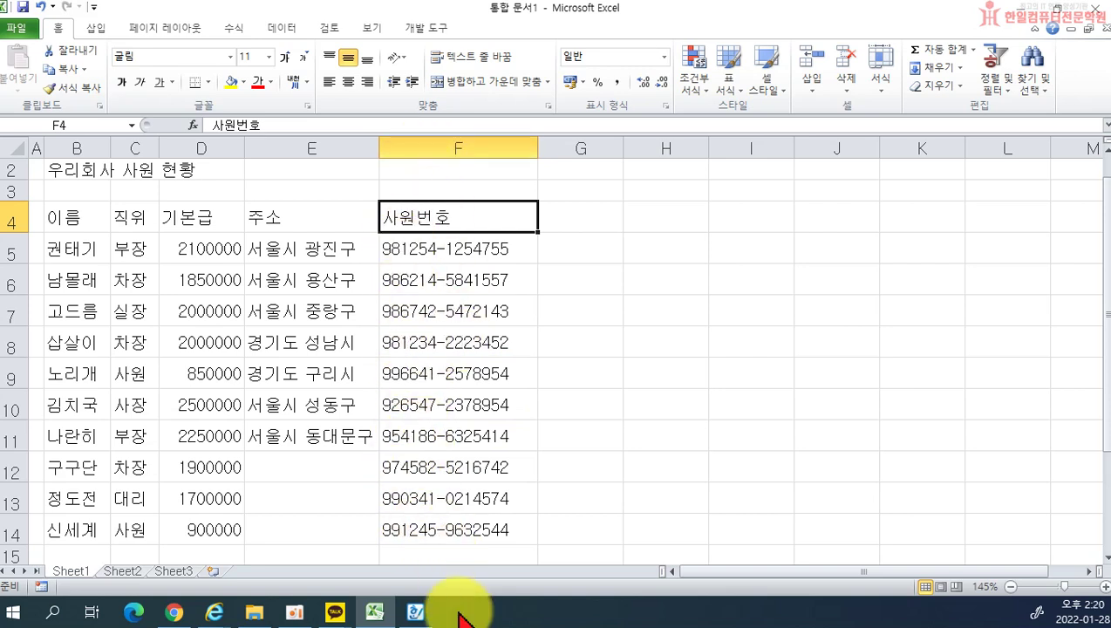
pyautogui.click(431, 145)
pyautogui.rightClick(431, 145)
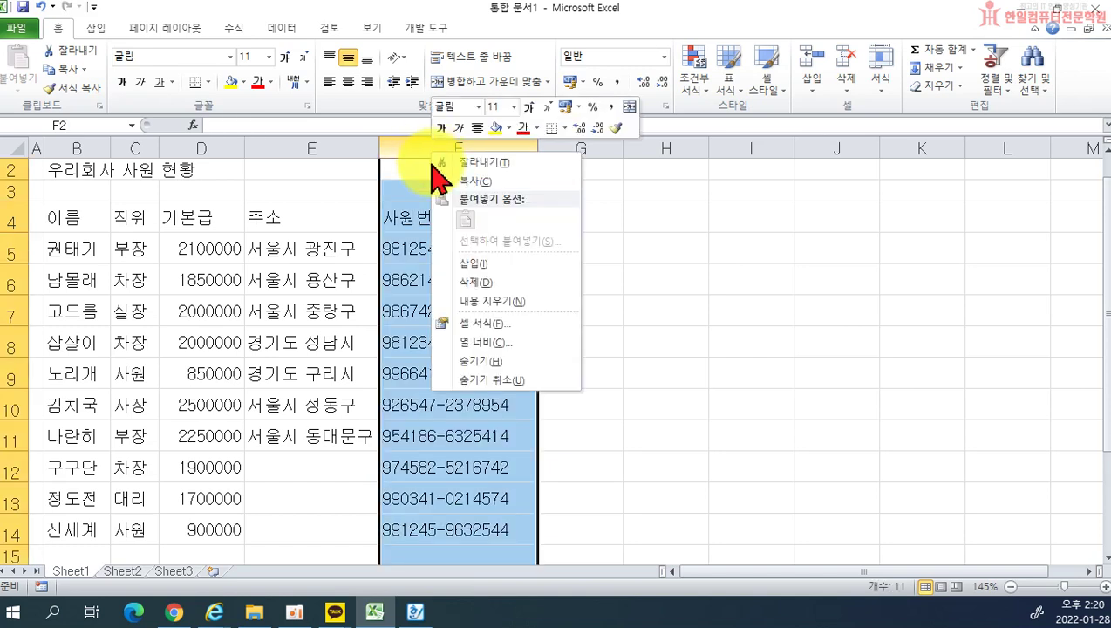
# Step: Hide column F and verify in print preview that employee numbers are gone
pyautogui.click(478, 361)
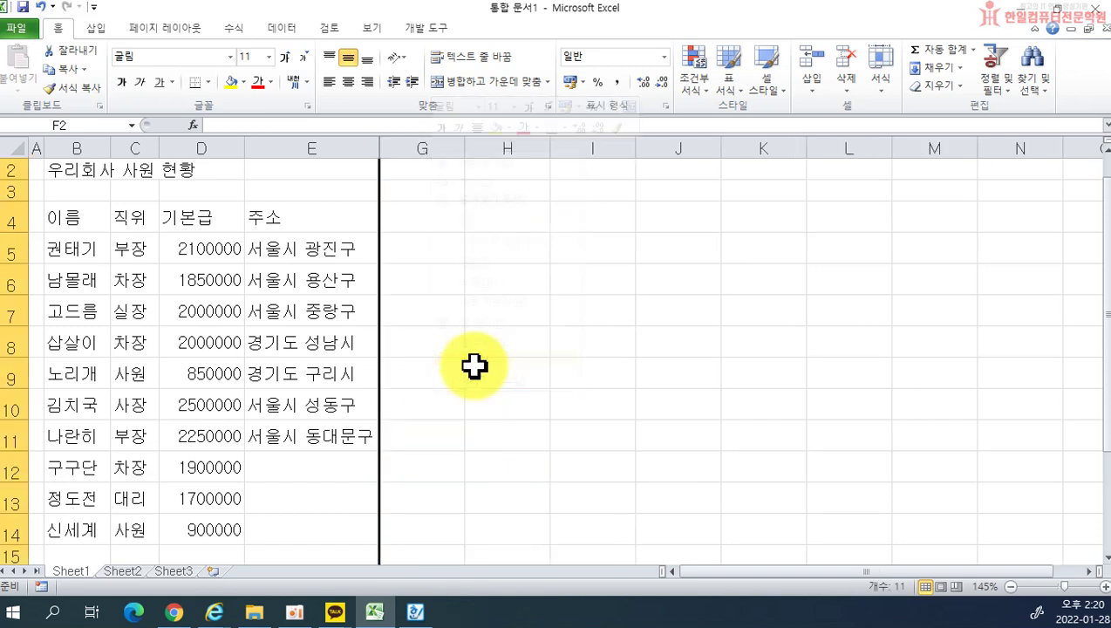
pyautogui.click(588, 353)
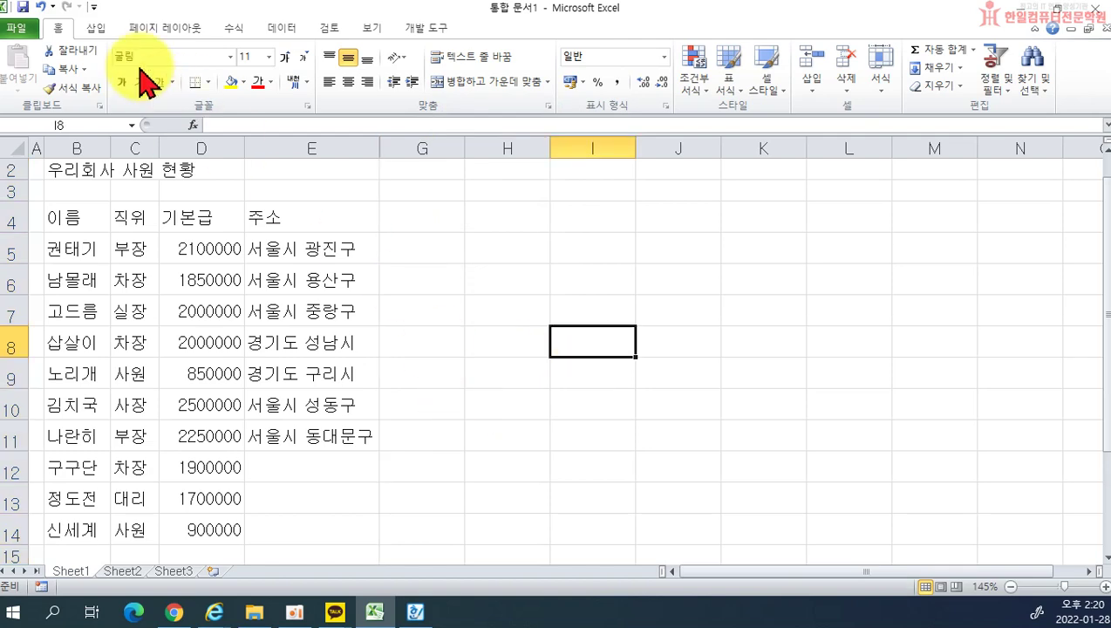
pyautogui.click(19, 29)
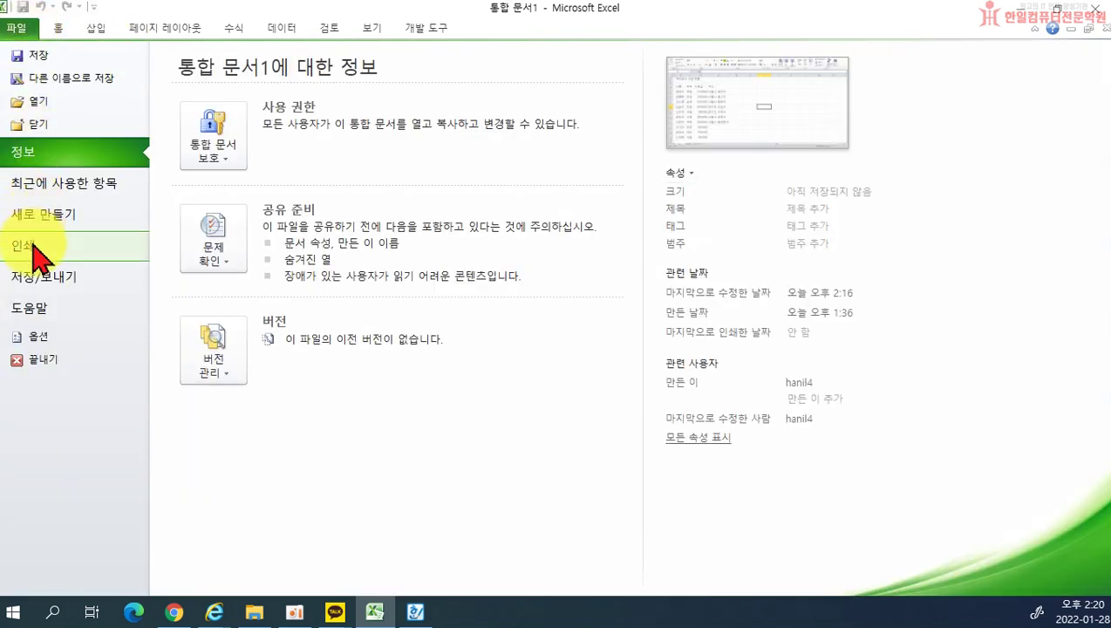
pyautogui.click(40, 247)
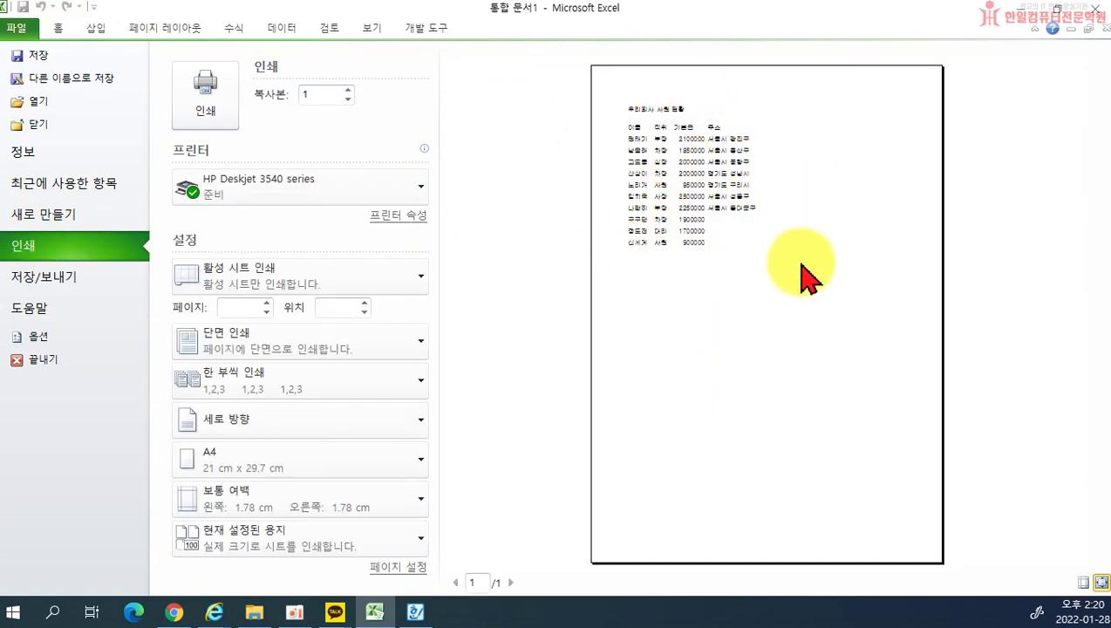
pyautogui.click(52, 33)
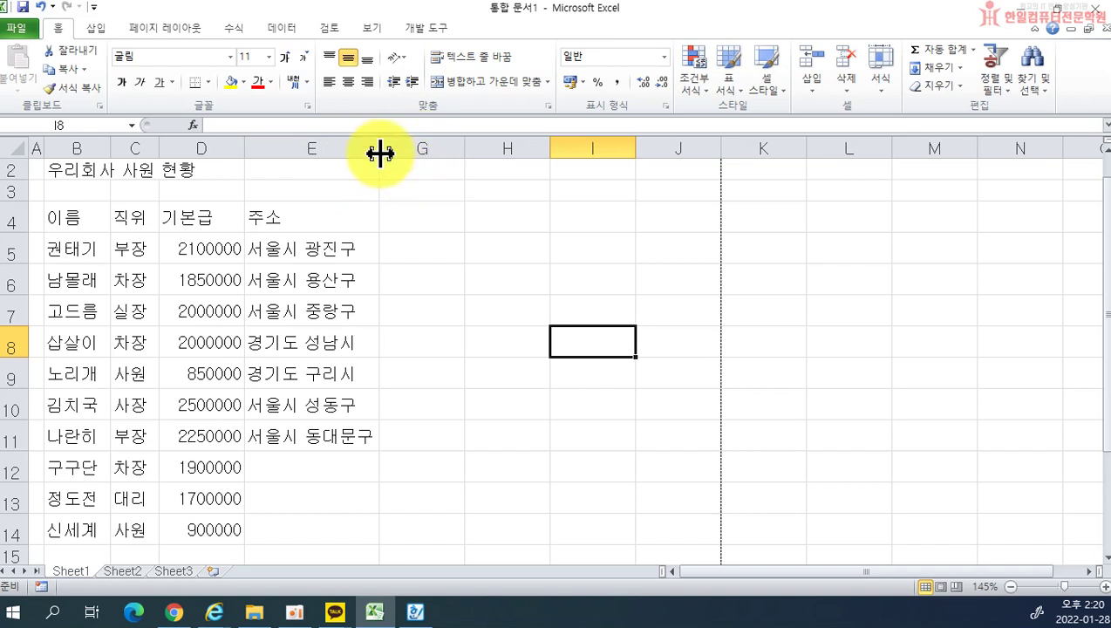
# Step: Unhide the 사원번호 column by selecting columns E through G
pyautogui.moveTo(340, 142); pyautogui.dragTo(420, 173)
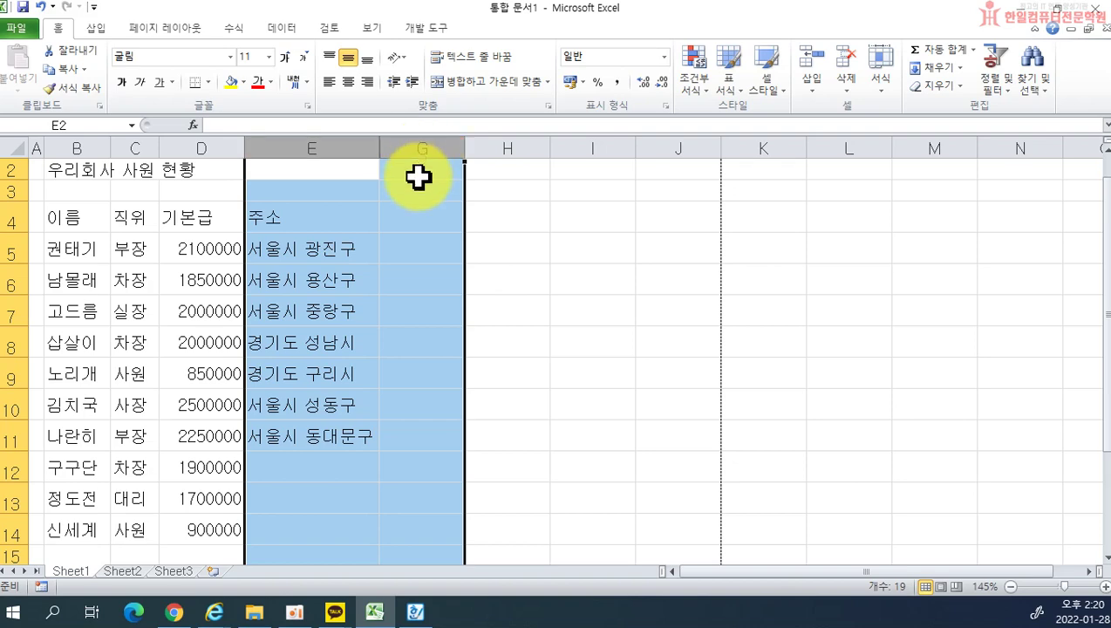
pyautogui.rightClick(426, 211)
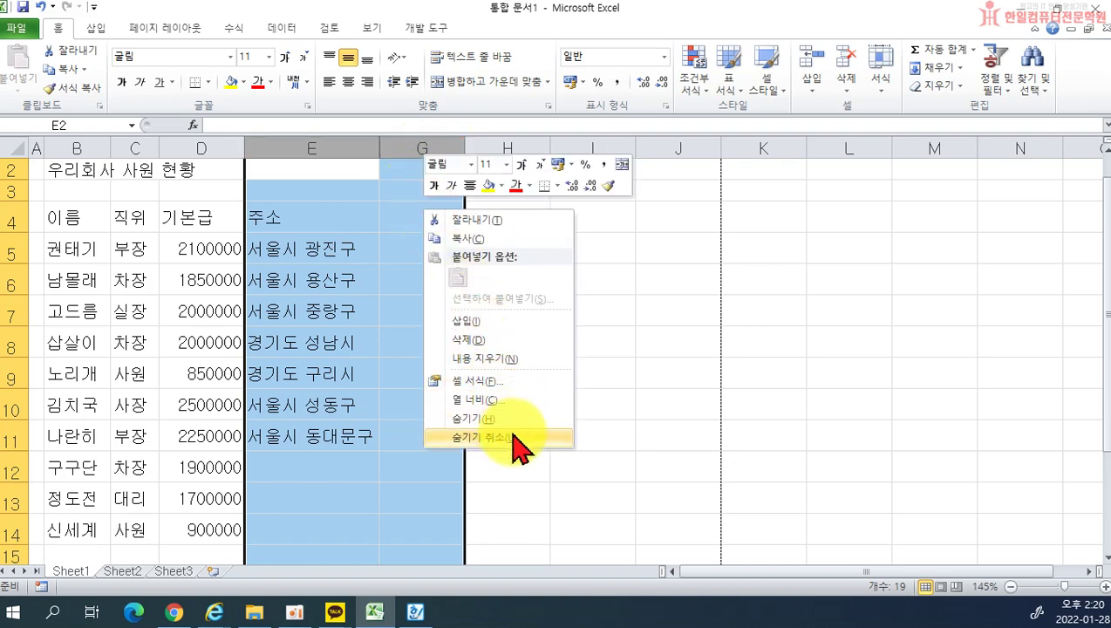
pyautogui.click(509, 439)
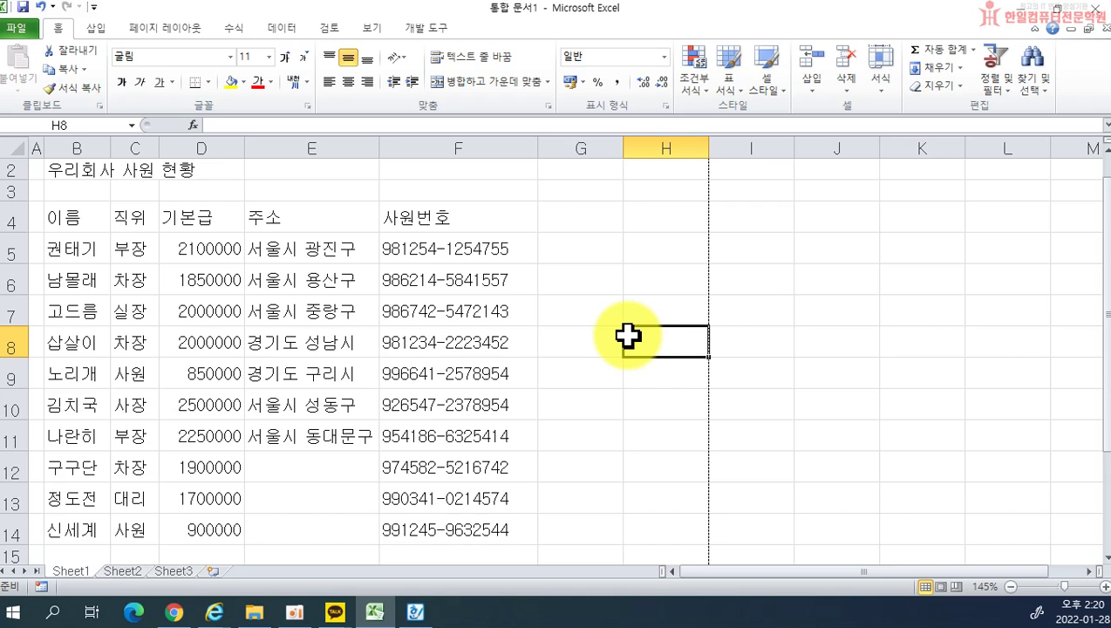
# Step: Hide the 주소 address column E
pyautogui.click(290, 143)
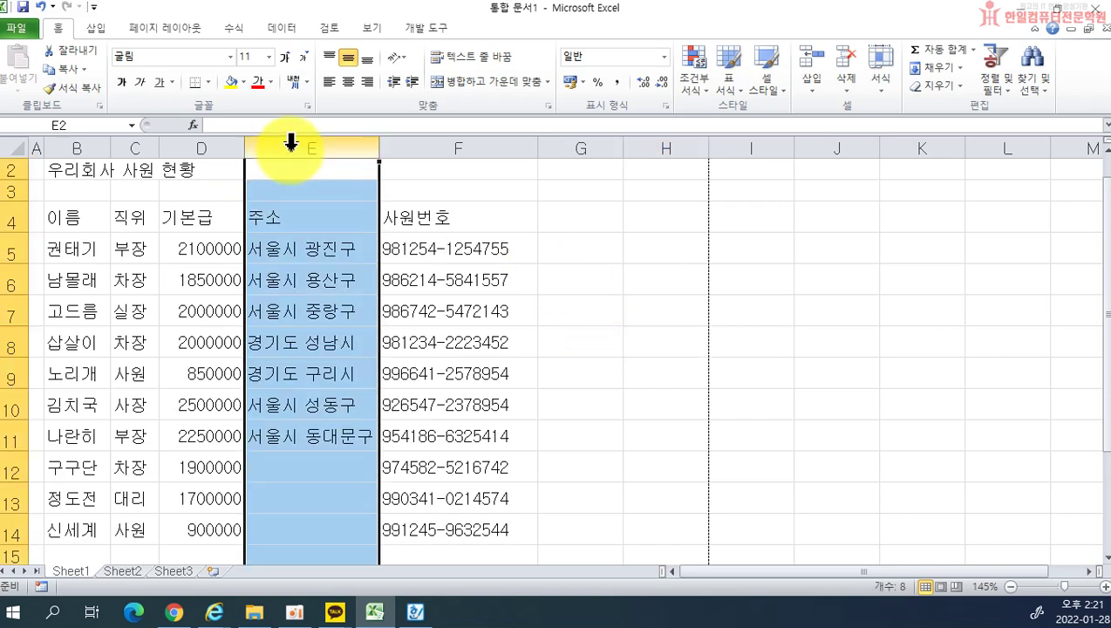
pyautogui.rightClick(291, 143)
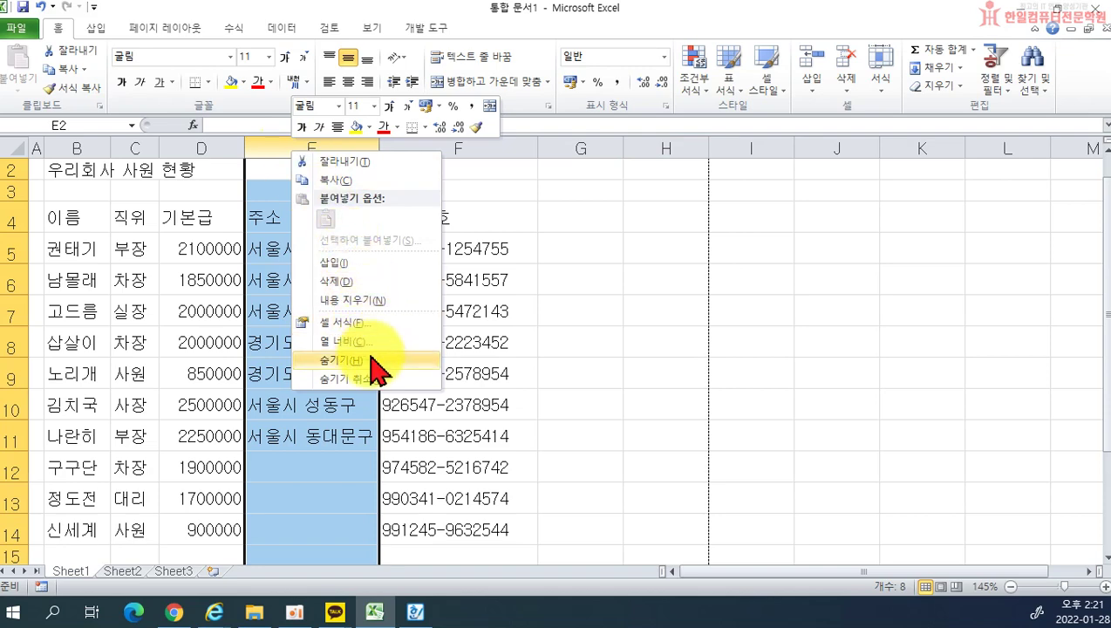
pyautogui.click(373, 359)
pyautogui.click(482, 350)
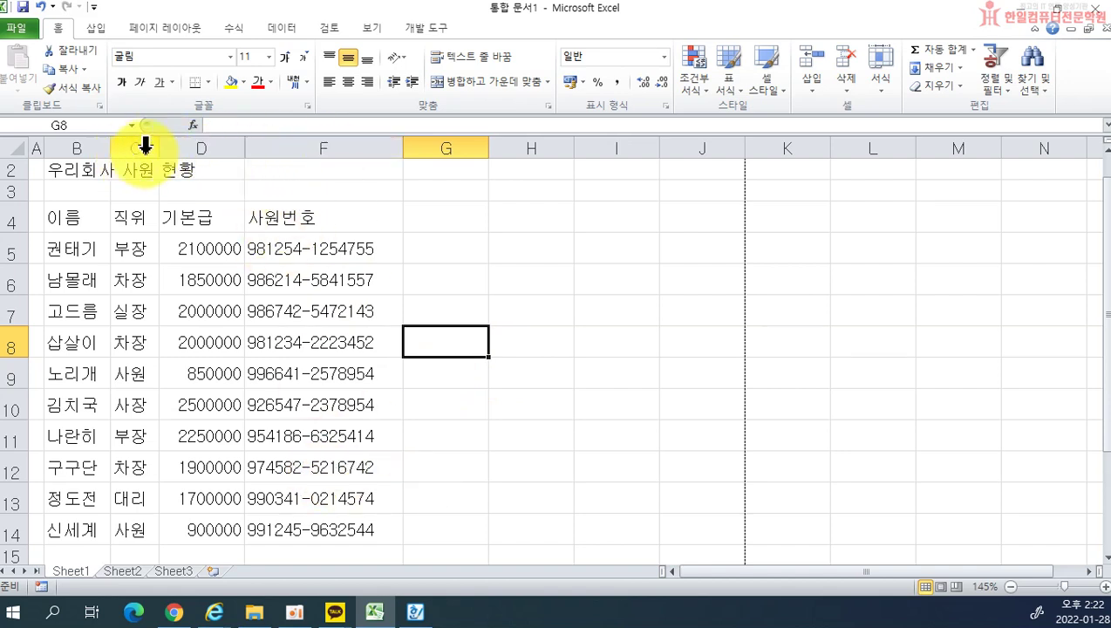
# Step: Select columns B through G and unhide the 주소 column E
pyautogui.moveTo(139, 144); pyautogui.dragTo(462, 148)
pyautogui.moveTo(228, 144); pyautogui.dragTo(362, 273)
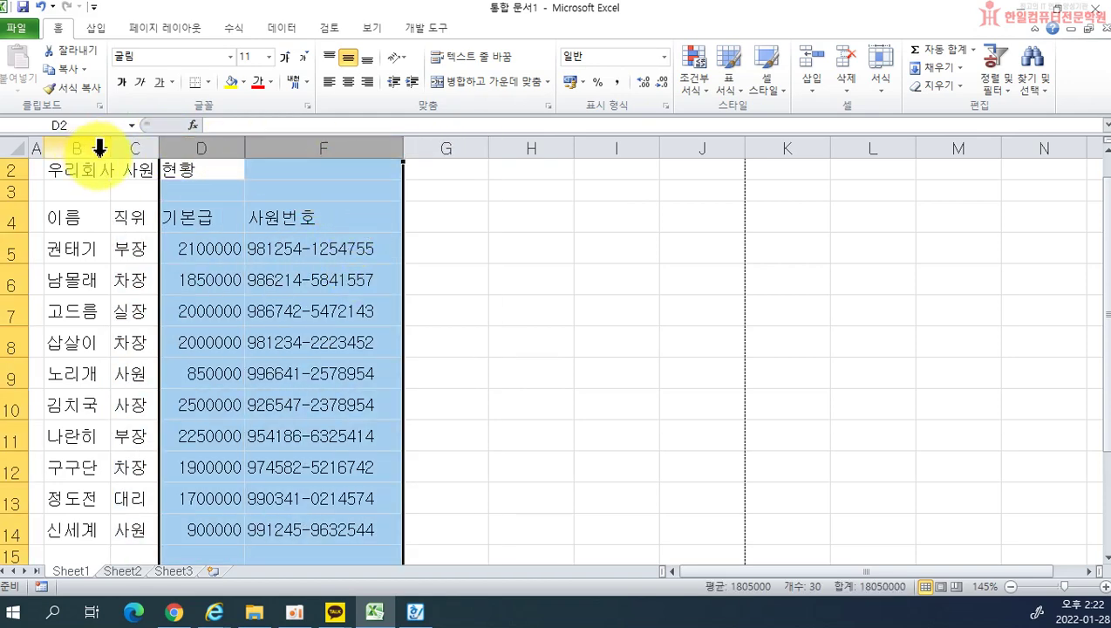
pyautogui.moveTo(100, 148); pyautogui.dragTo(435, 153)
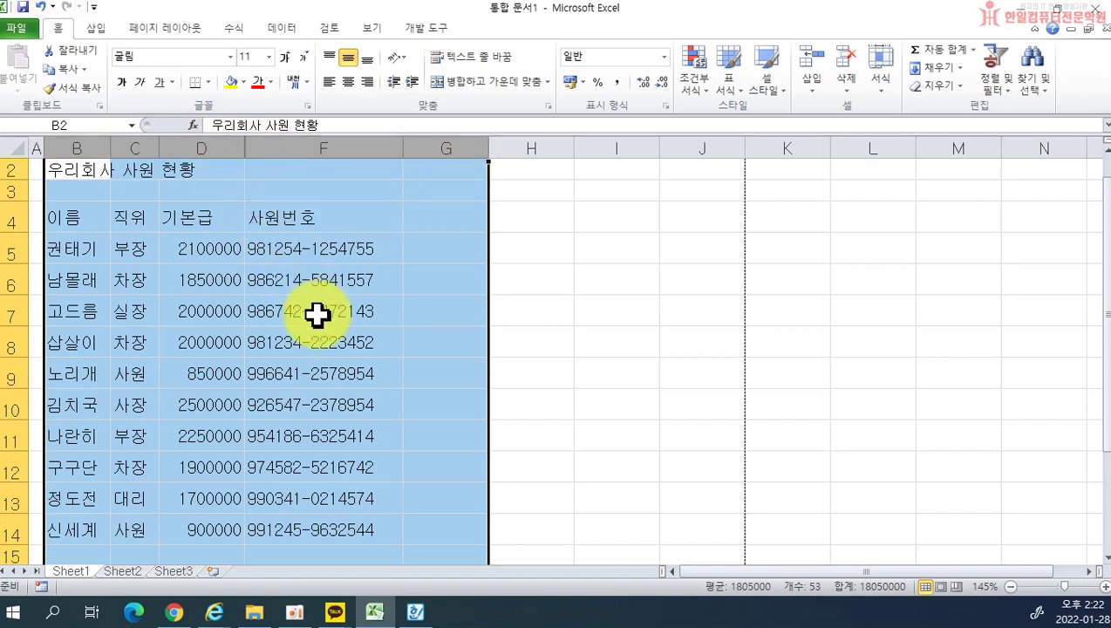
pyautogui.rightClick(317, 263)
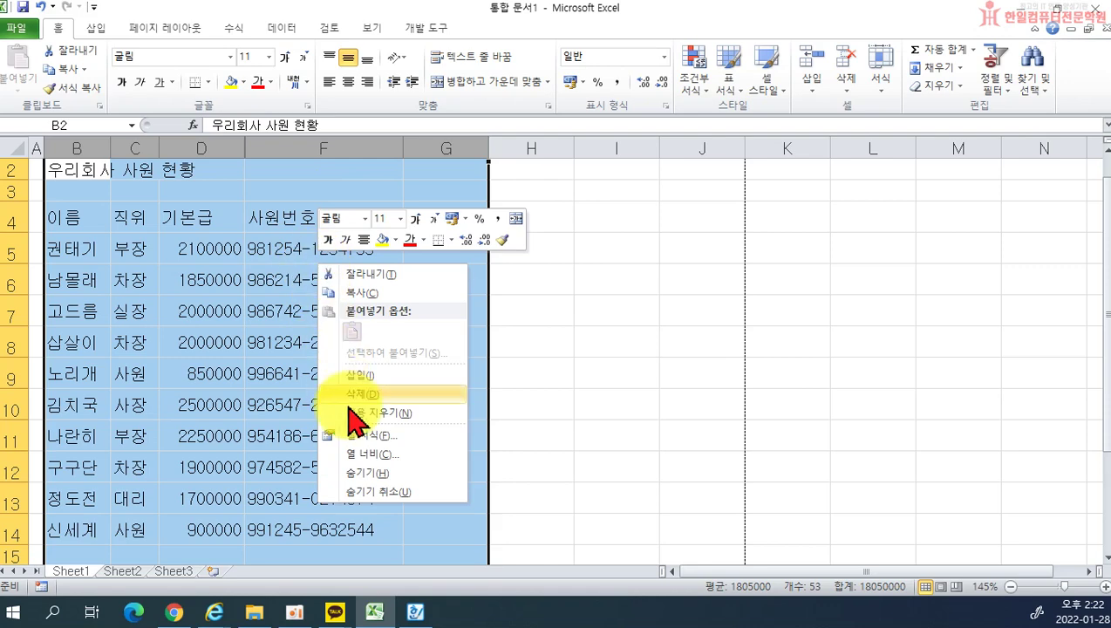
pyautogui.click(384, 491)
pyautogui.click(615, 436)
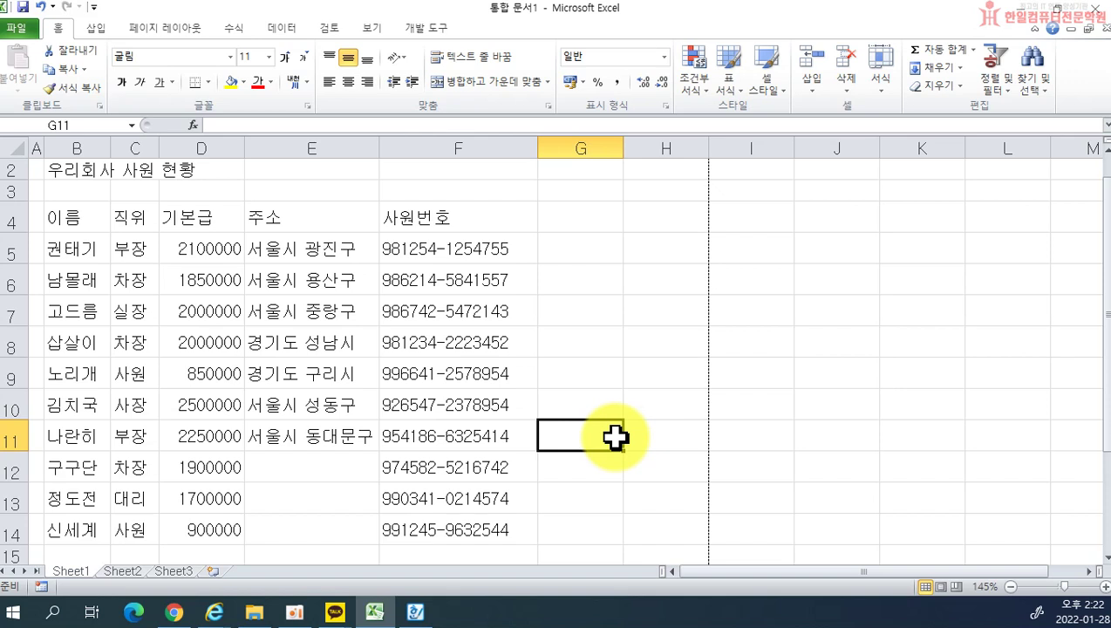
pyautogui.click(68, 580)
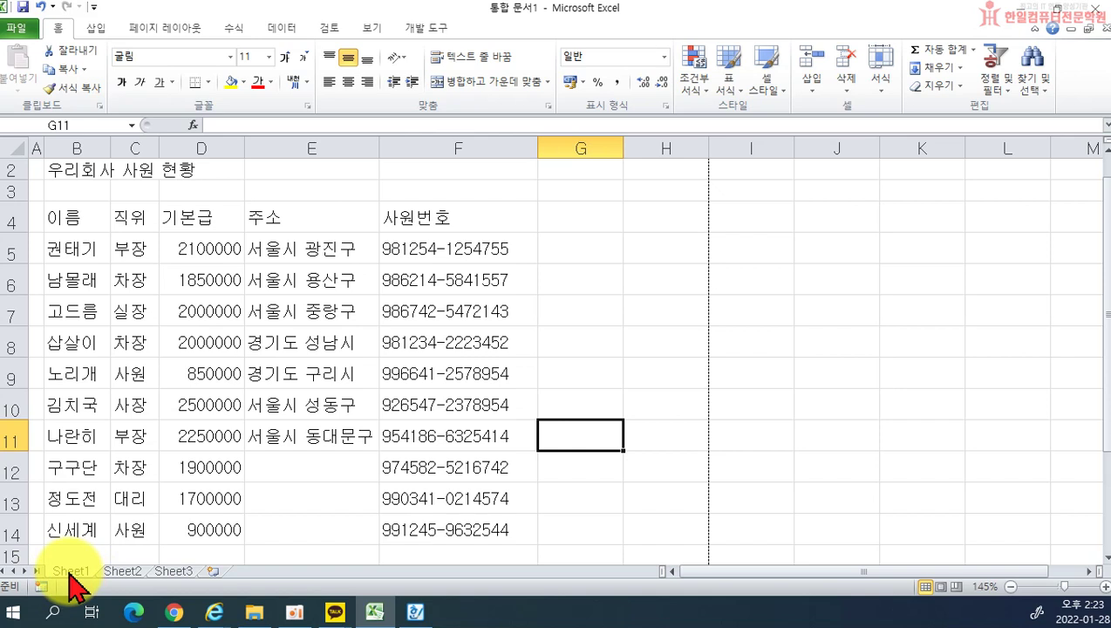
# Step: Rename the Sheet1 tab to 사원현황
pyautogui.doubleClick(71, 571)
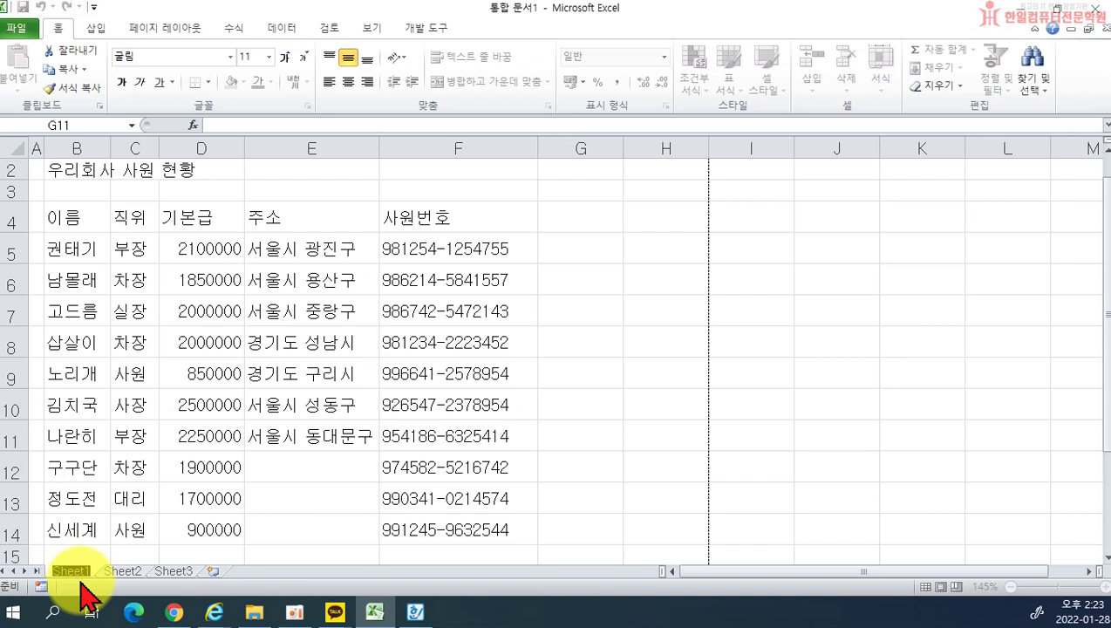
pyautogui.write('사원현황')
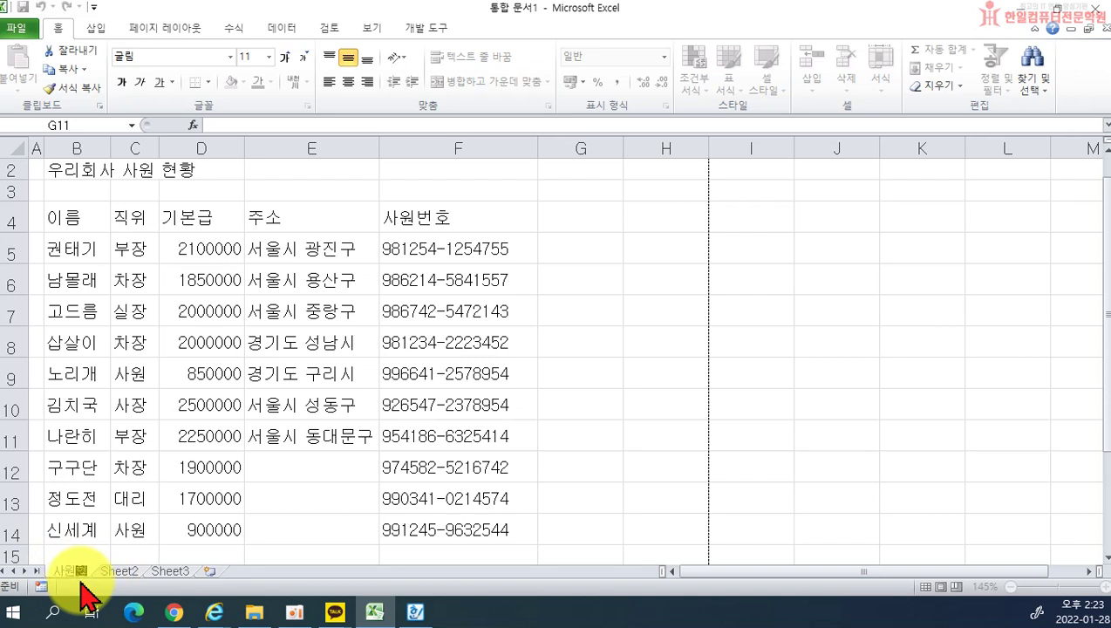
pyautogui.press('Return')
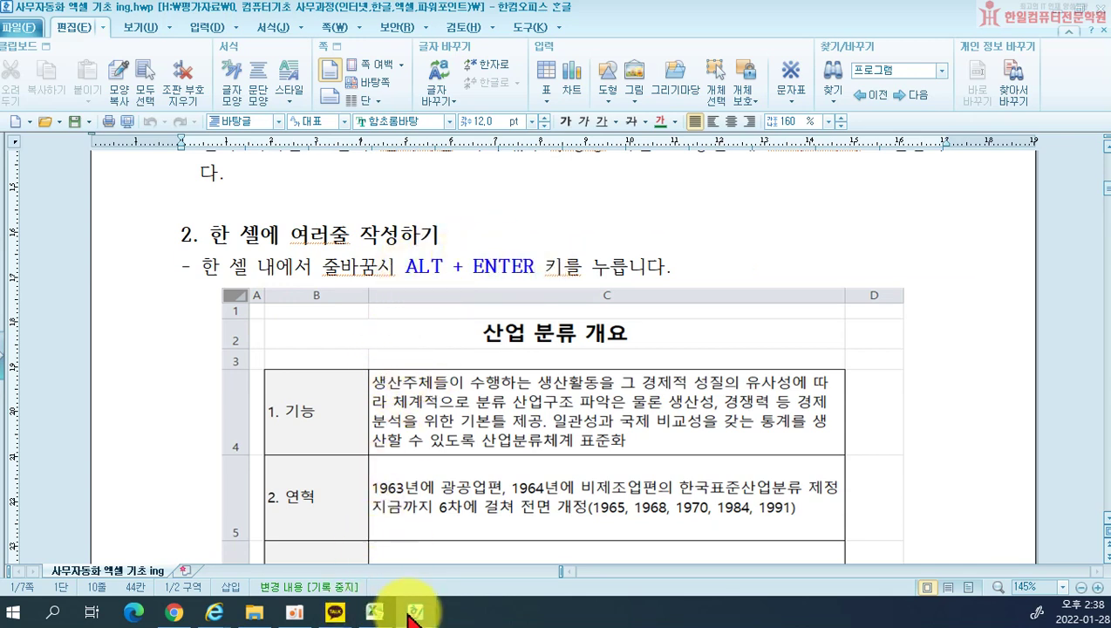
pyautogui.moveTo(386, 610)
pyautogui.click(381, 612)
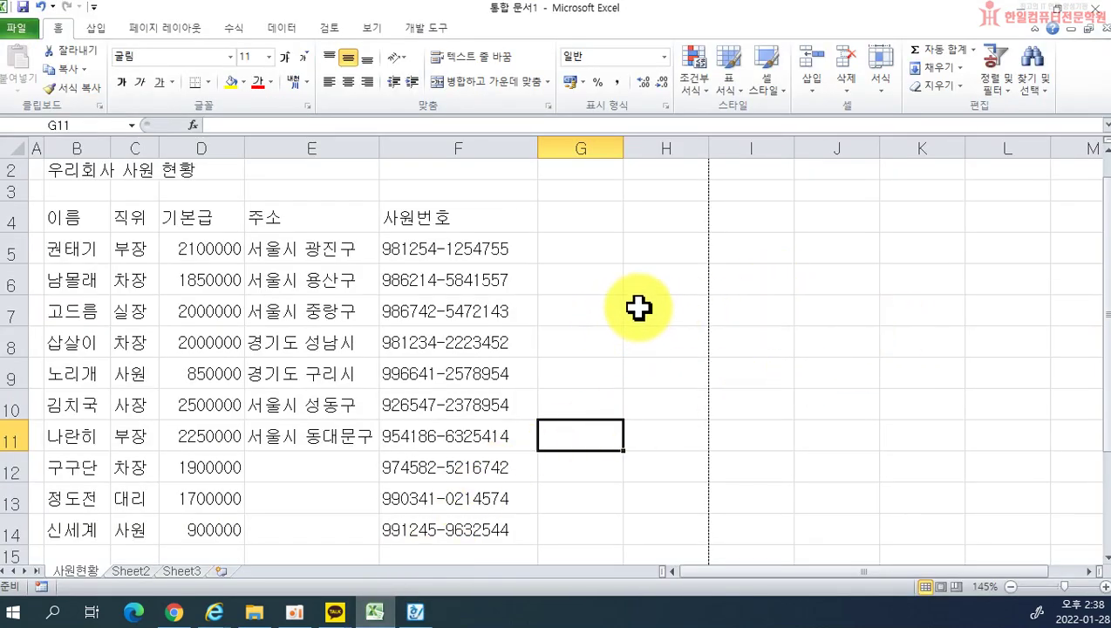
# Step: Enter 서울시 in cell B19
pyautogui.click(602, 308)
pyautogui.click(645, 307)
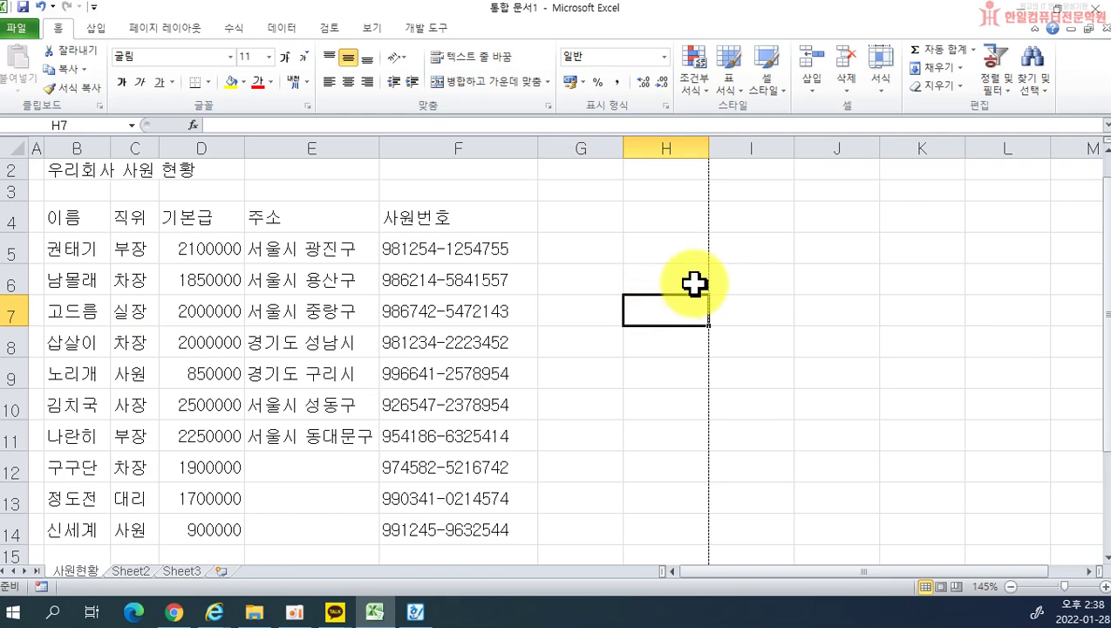
pyautogui.scroll(-3, 710, 366)
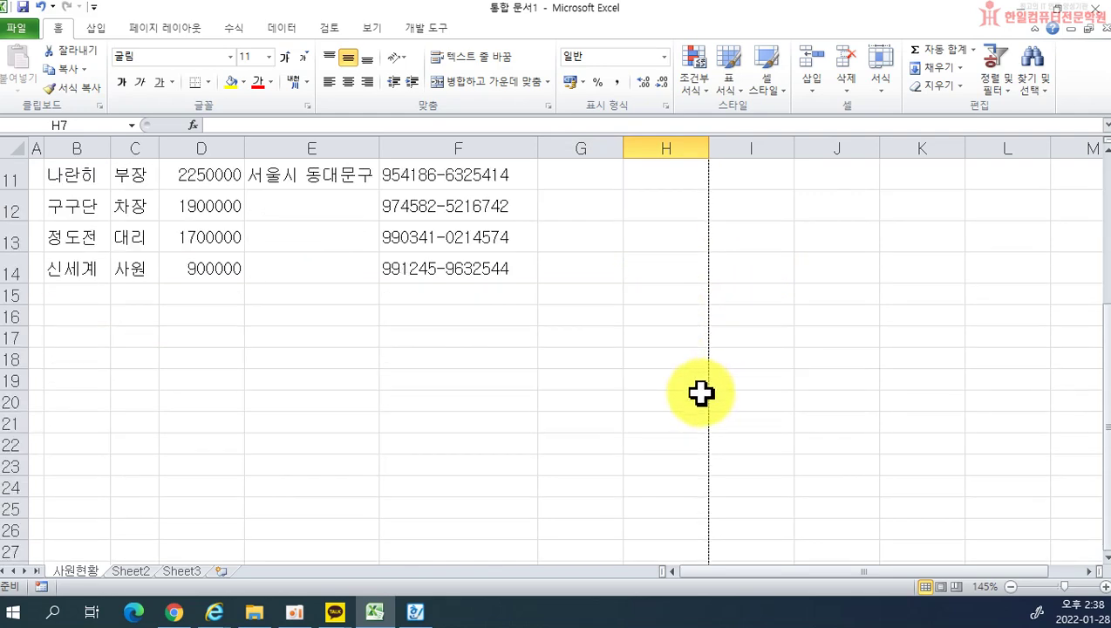
pyautogui.click(67, 380)
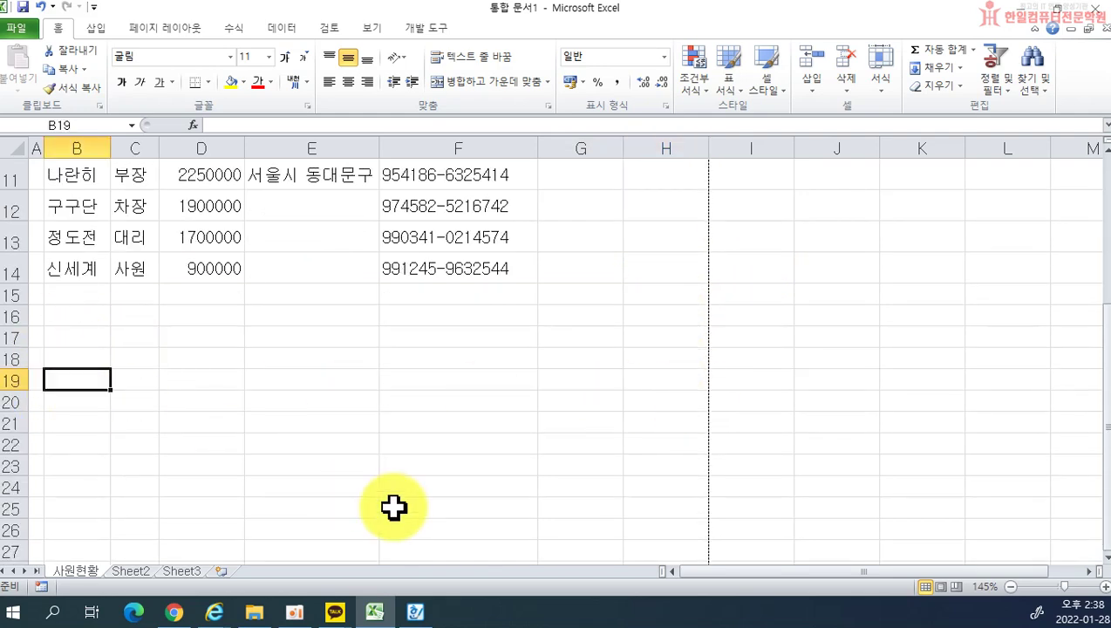
pyautogui.write('서울시')
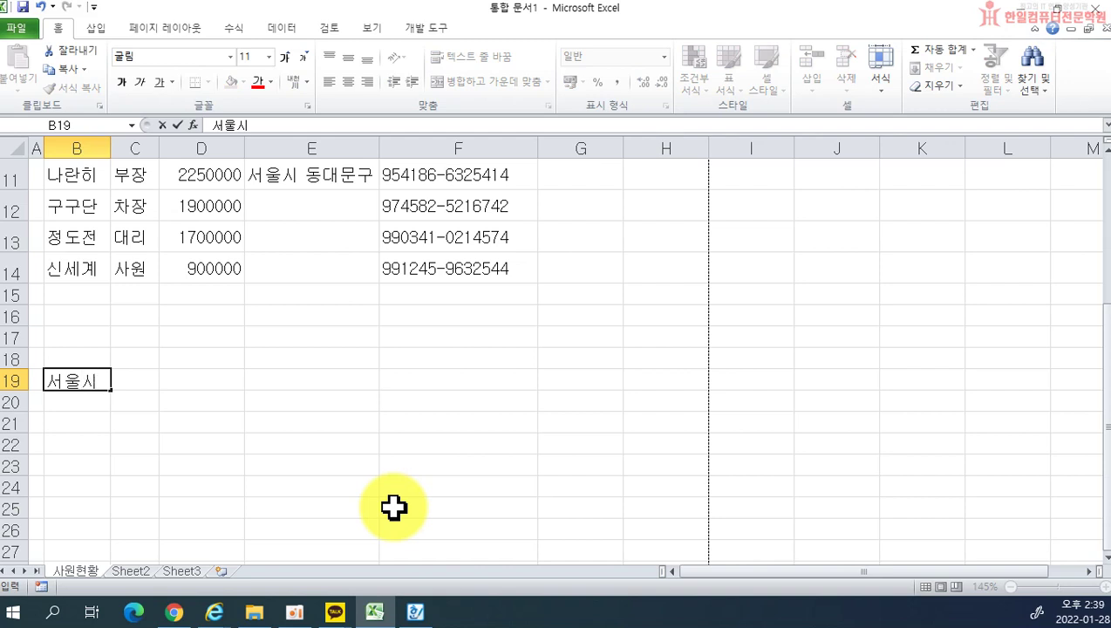
pyautogui.press('Return')
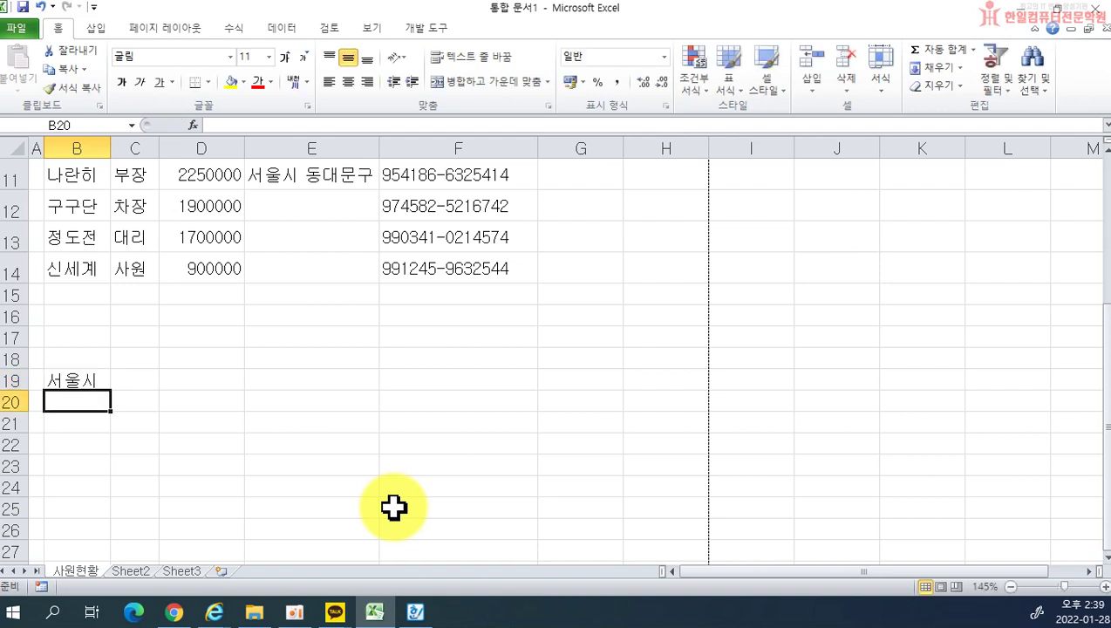
# Step: Enter 서울시, 광진구 and 중곡동 on three lines inside cell B21 using Alt+Enter
pyautogui.press('Return')
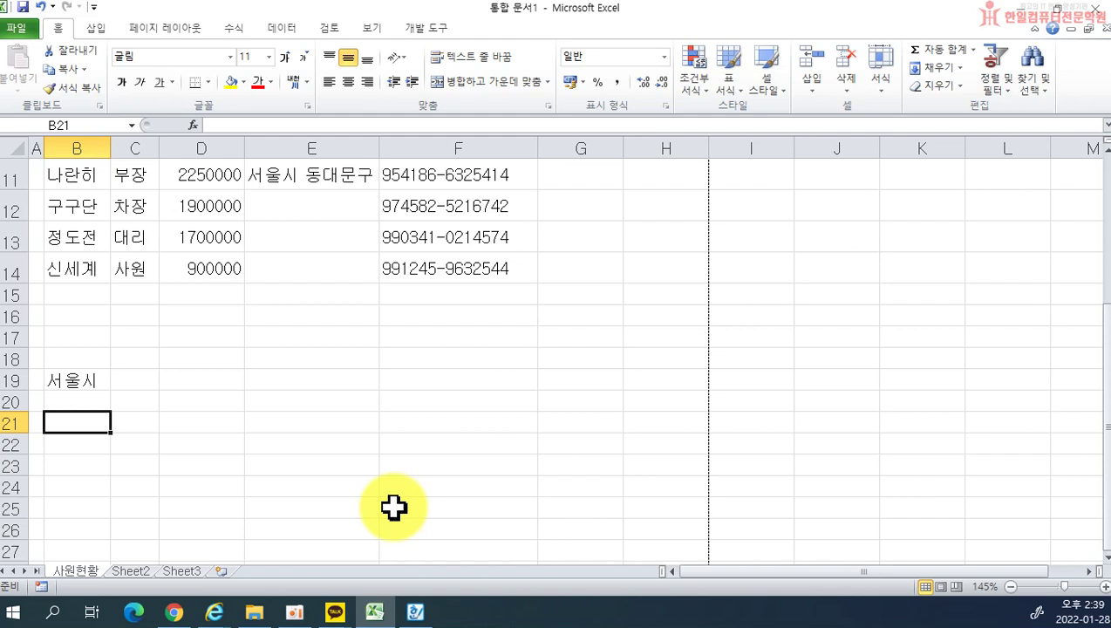
pyautogui.write('서울시')
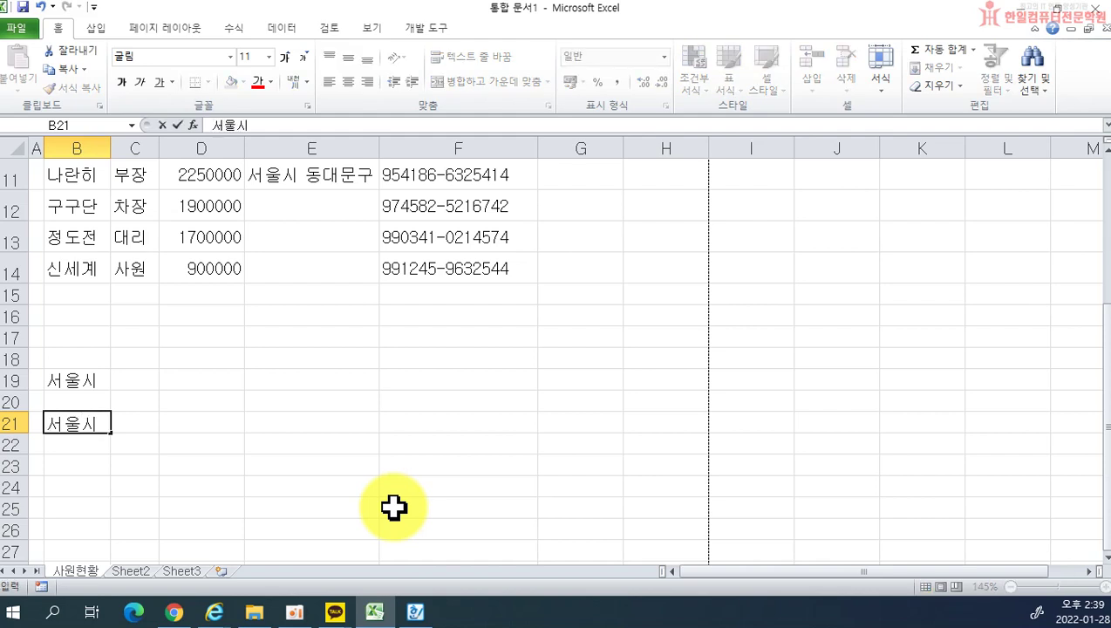
pyautogui.press('alt')
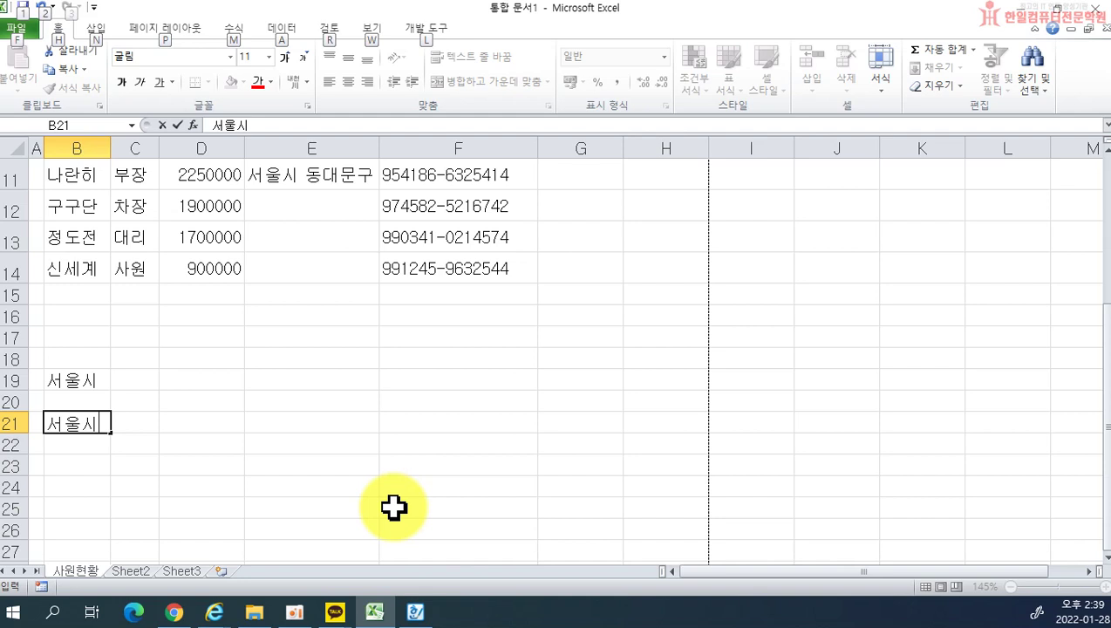
pyautogui.hotkey('alt', 'Return')
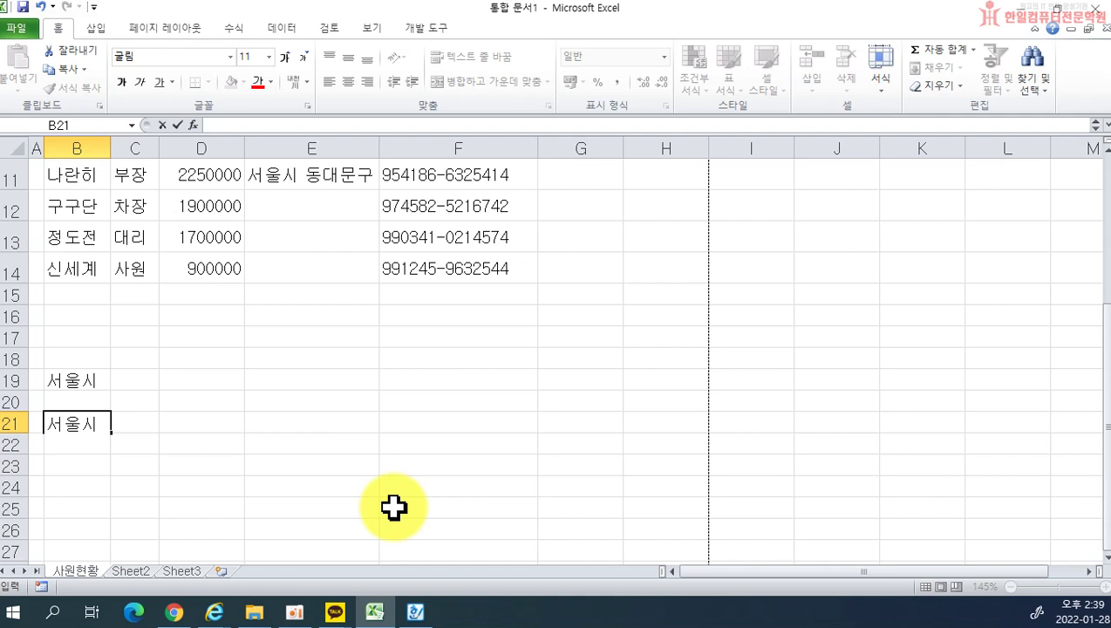
pyautogui.write('광진구')
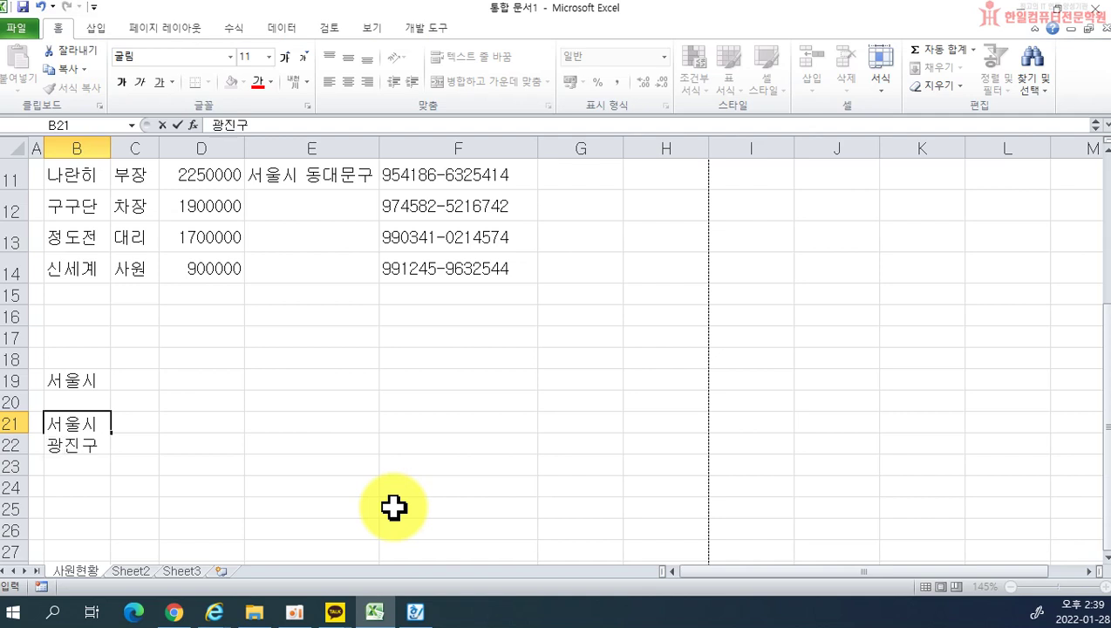
pyautogui.hotkey('alt', 'Return')
pyautogui.write('중곡동')
pyautogui.hotkey('shift', 'Left')
pyautogui.press('Return')
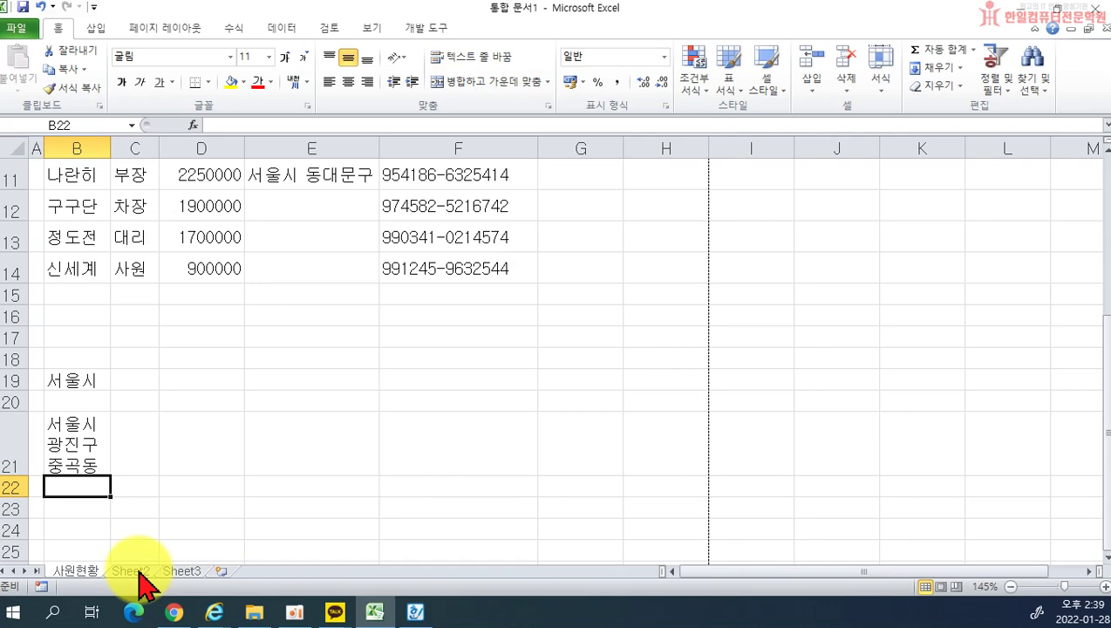
# Step: Glance at Excel's empty Sheet2, then return to the Hangul 산업 분류 개요 example
pyautogui.hotkey('alt', 'Tab')
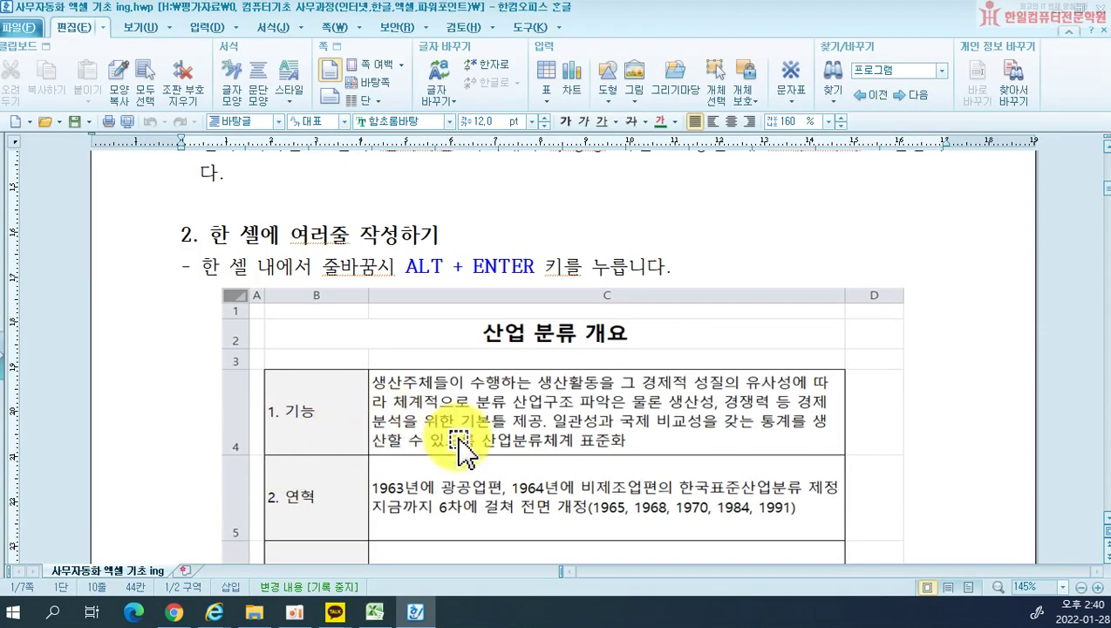
pyautogui.scroll(-2, 460, 445)
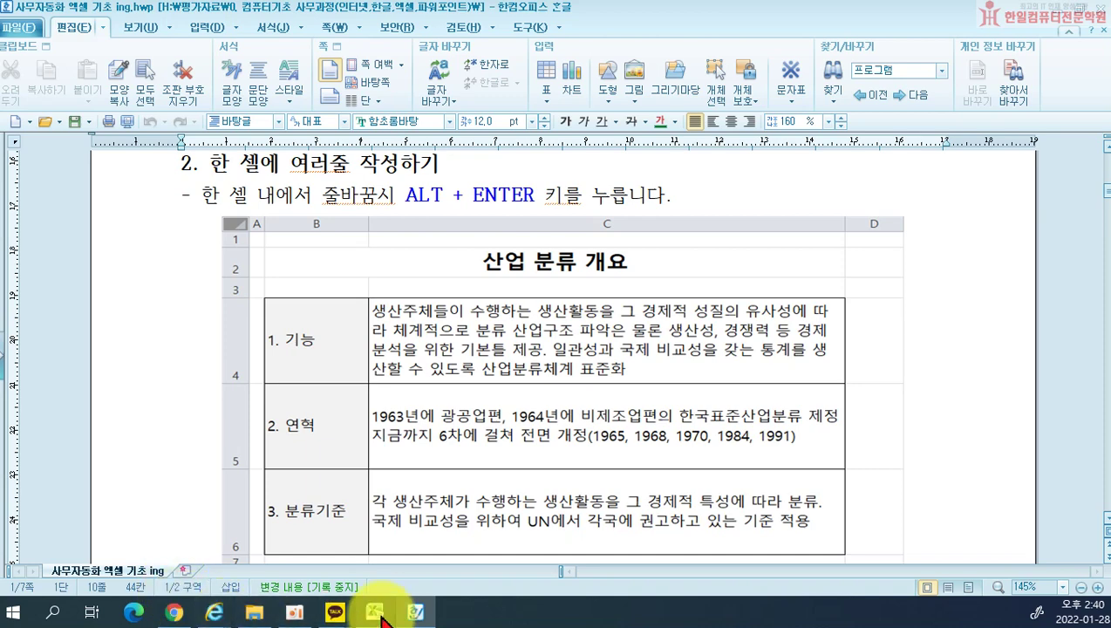
pyautogui.click(380, 615)
pyautogui.click(128, 572)
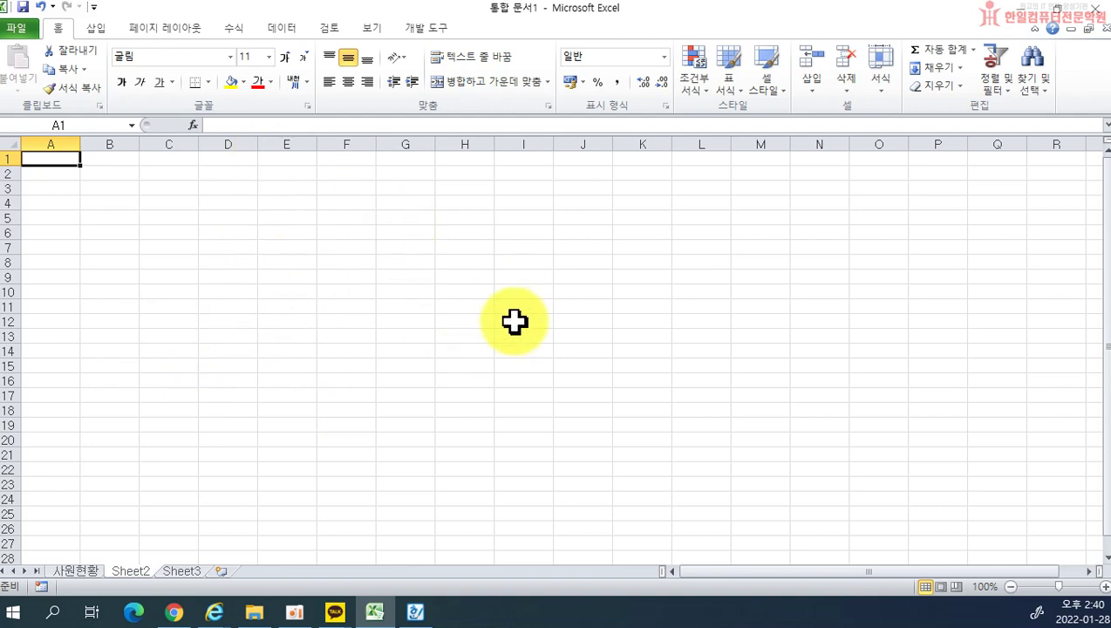
pyautogui.scroll(2, 409, 424)
pyautogui.click(421, 613)
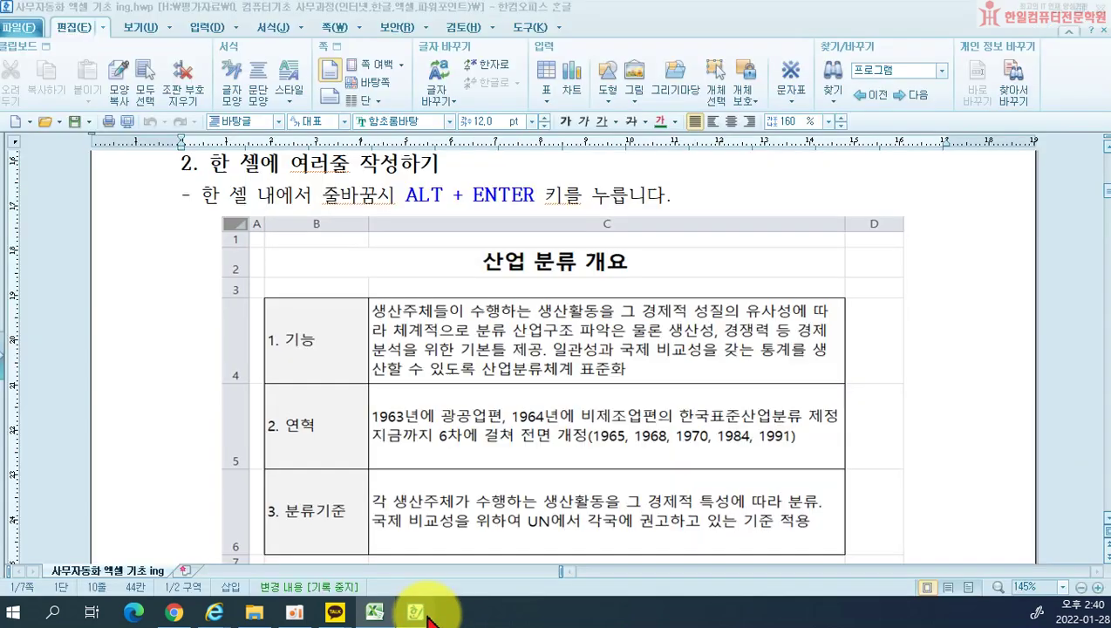
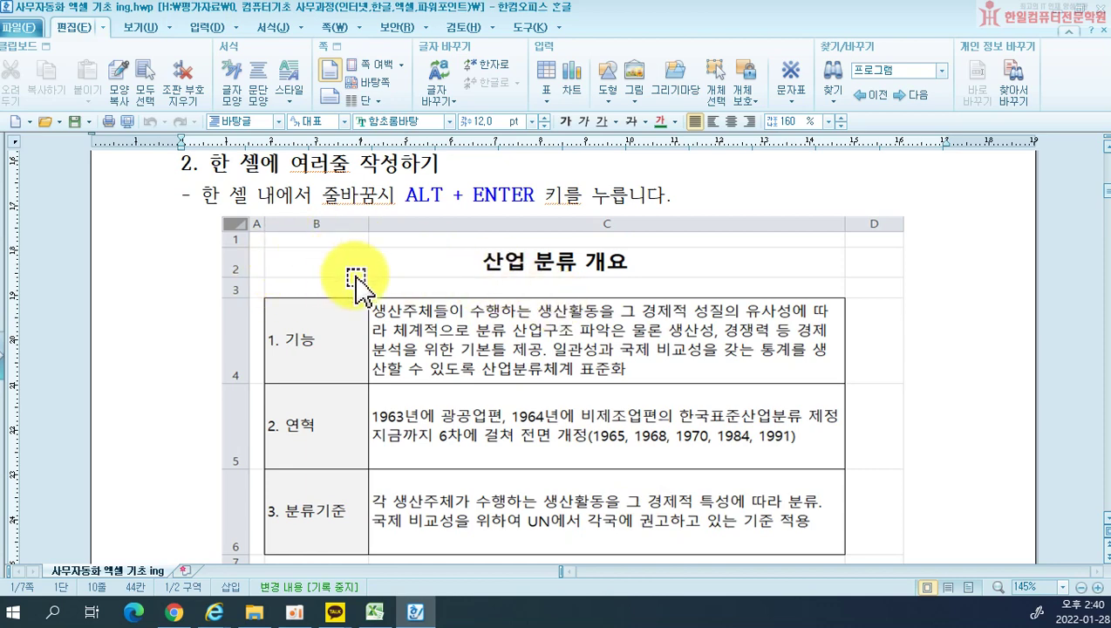
# Step: Drag the Hangul lesson window aside to uncover the blank Excel workbook 통합 문서1
pyautogui.click(460, 27)
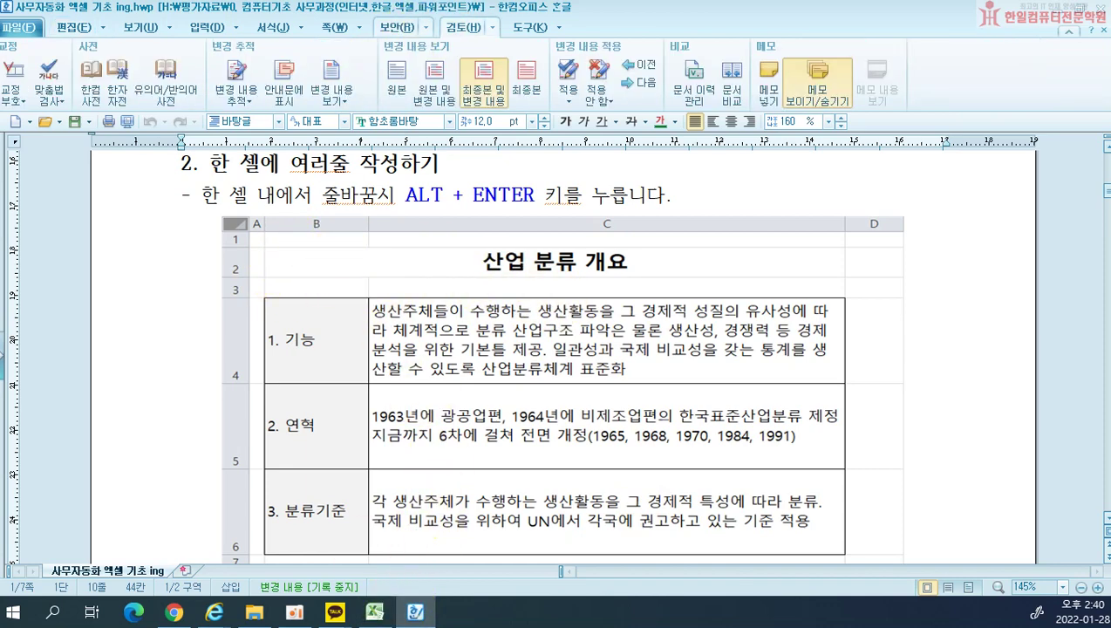
pyautogui.moveTo(281, 9); pyautogui.dragTo(0, 488)
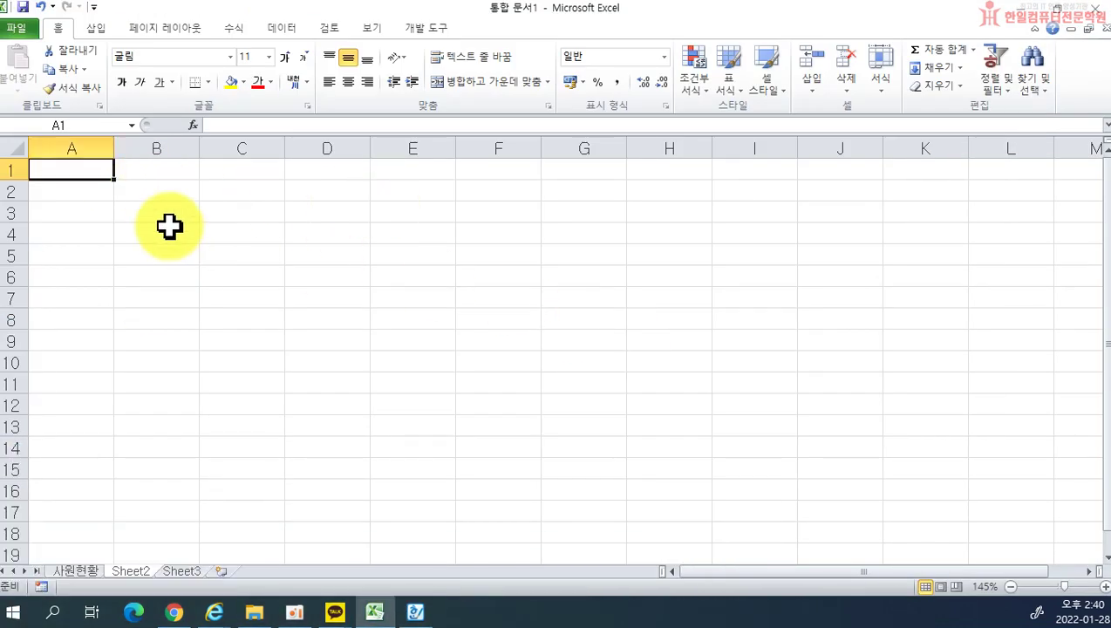
# Step: Enter the title 산업 분류 개요 in B2 and 1. 기능 in B4
pyautogui.click(157, 190)
pyautogui.write('산업')
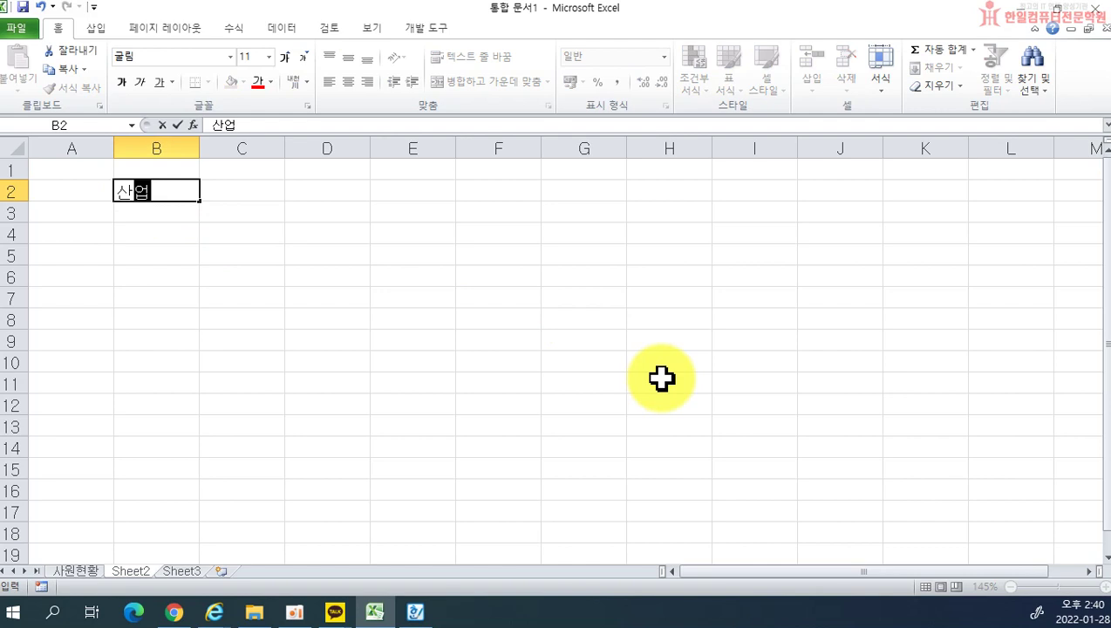
pyautogui.write(' 분류 개요')
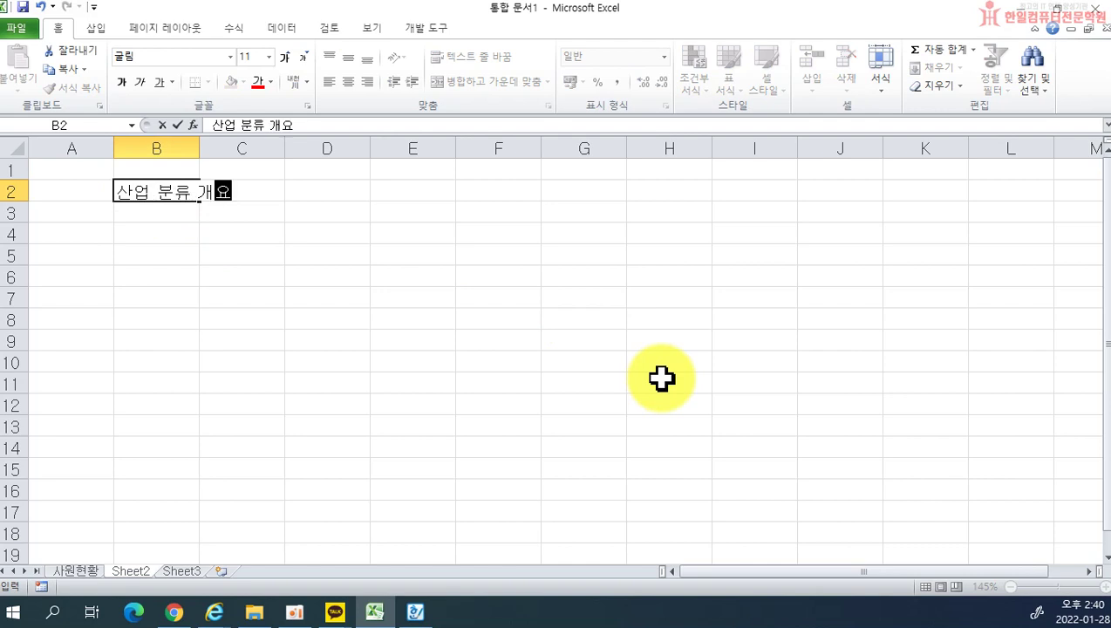
pyautogui.press('Return')
pyautogui.press('Return')
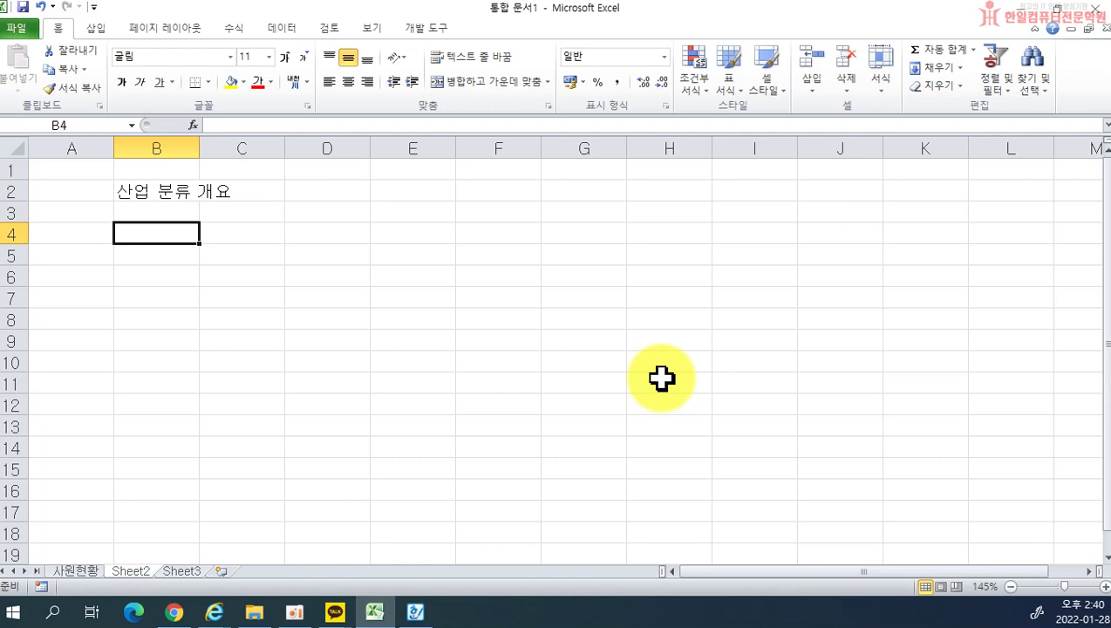
pyautogui.write('1. 기능')
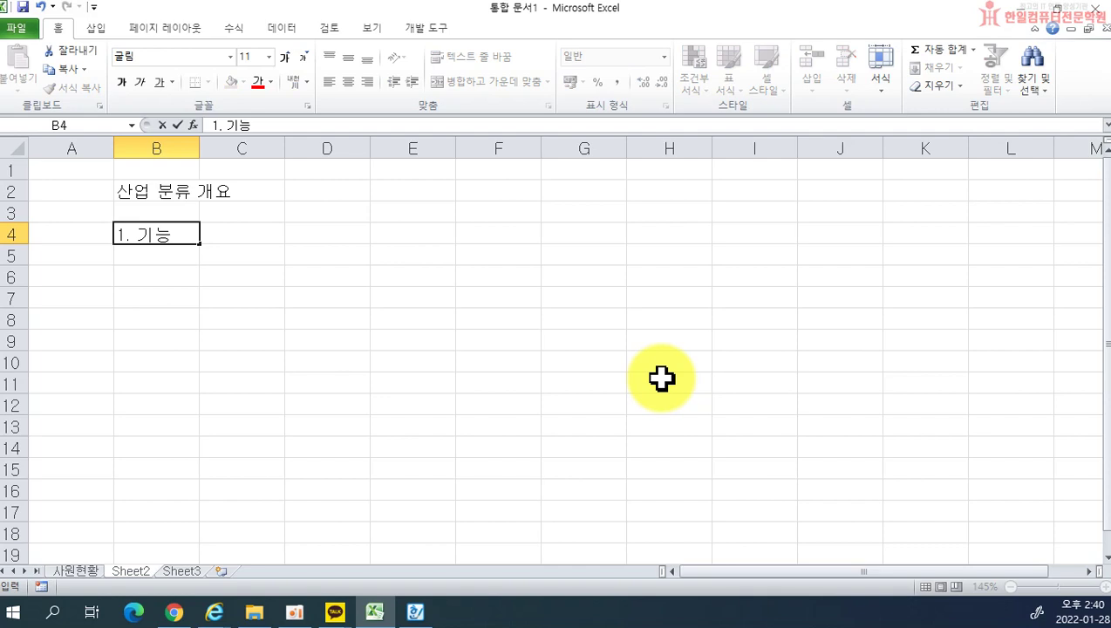
pyautogui.press('Return')
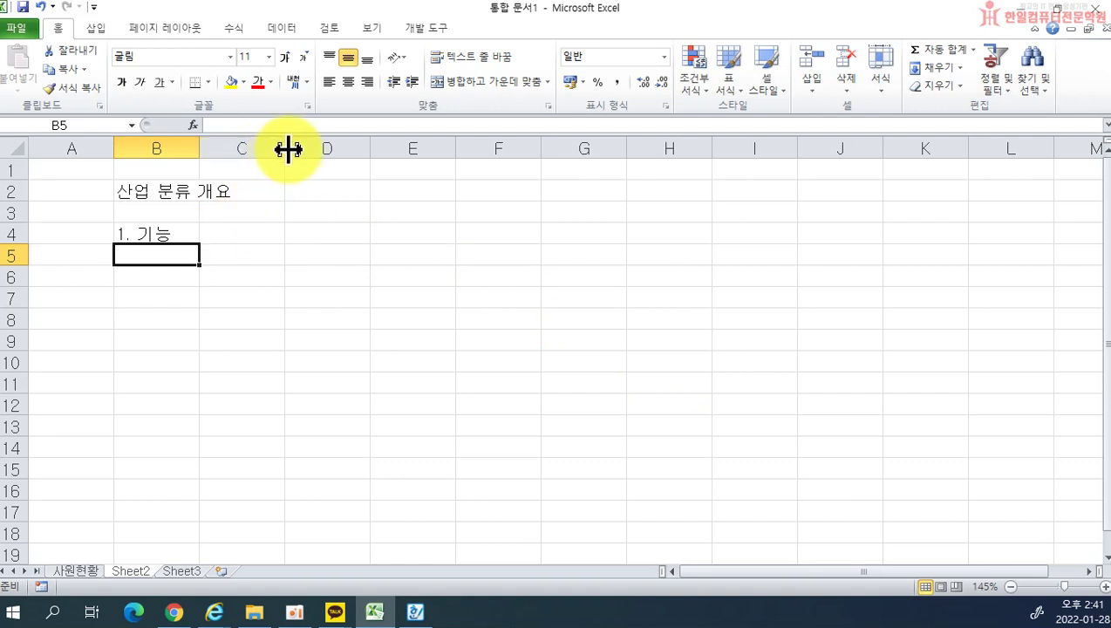
# Step: Widen column C to 25.13
pyautogui.moveTo(288, 149); pyautogui.dragTo(657, 163)
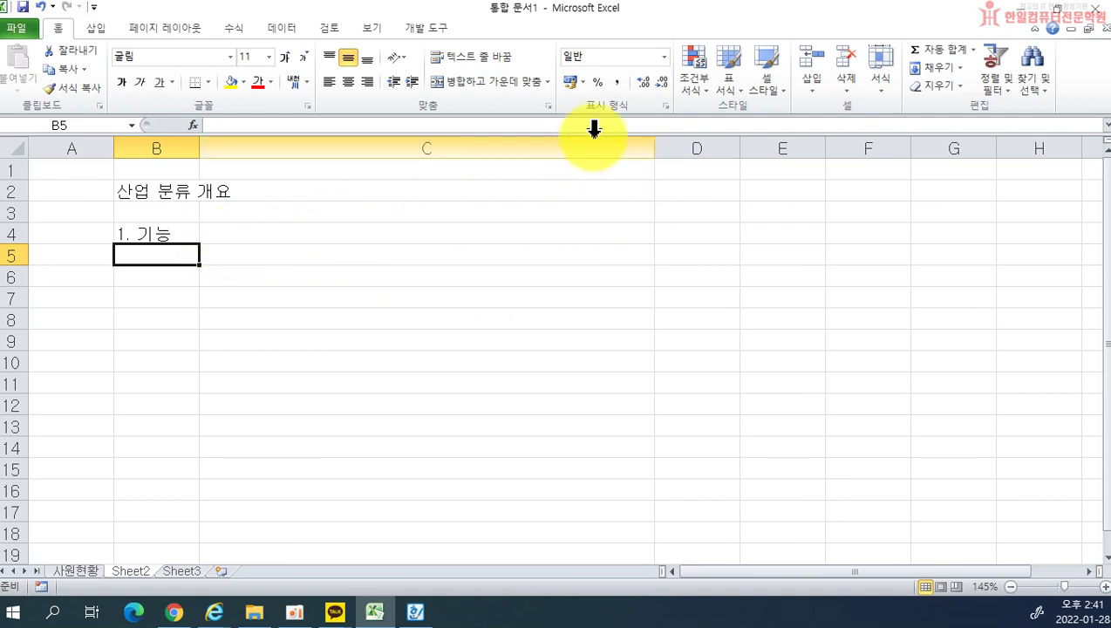
pyautogui.moveTo(654, 144); pyautogui.dragTo(438, 146)
pyautogui.click(285, 242)
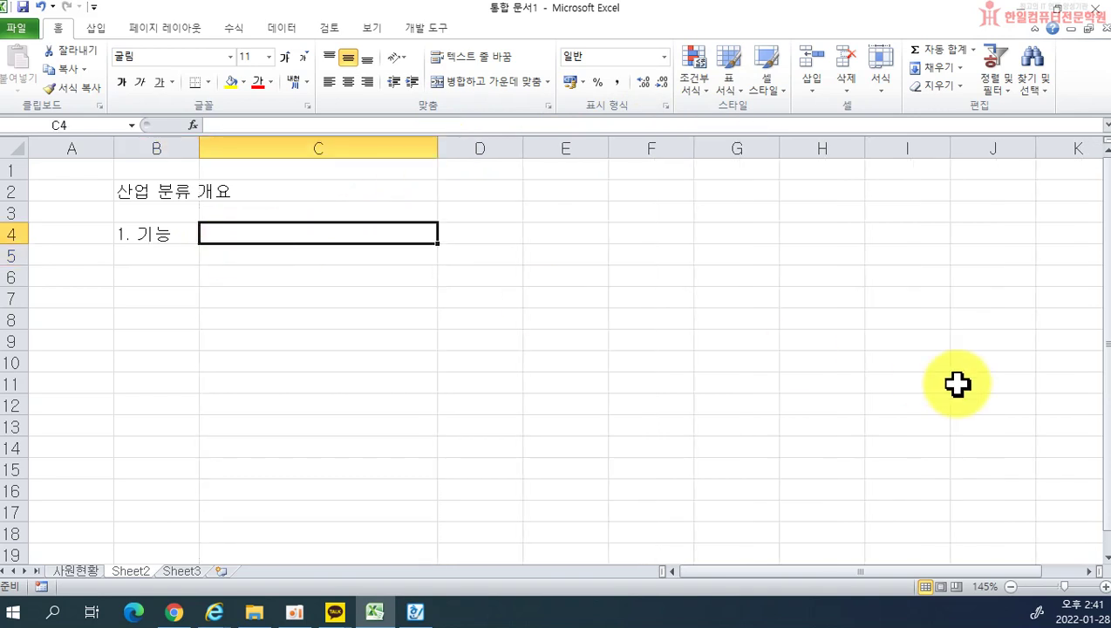
# Step: Type a trial description in C4 and toggle Wrap Text on and off for it
pyautogui.write('생산주체들이 ')
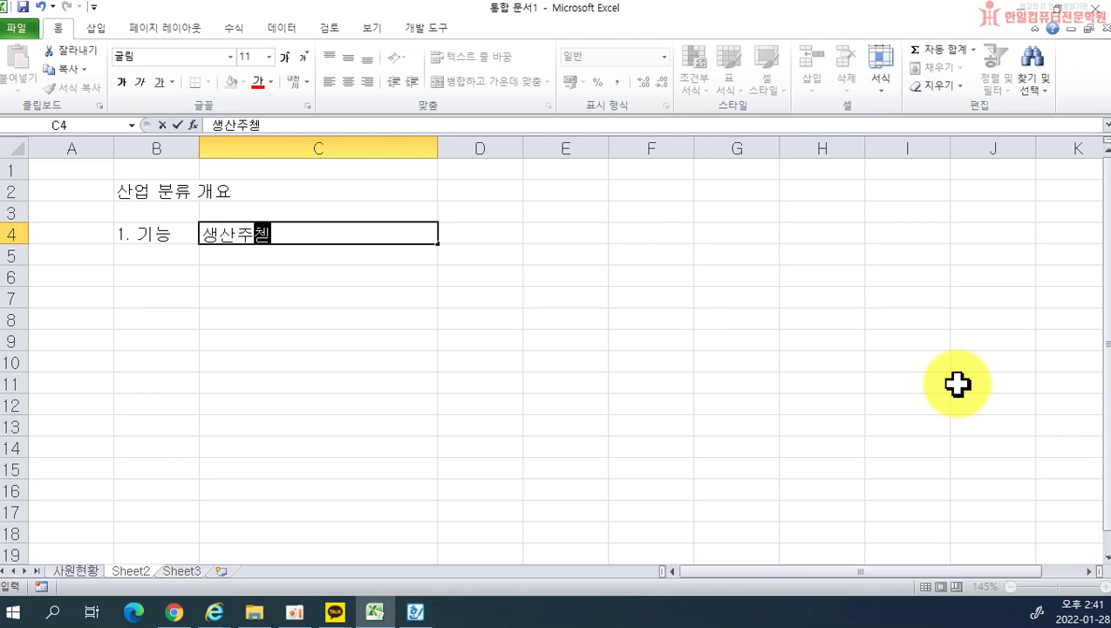
pyautogui.write('수행하는 생산활동ㅇ')
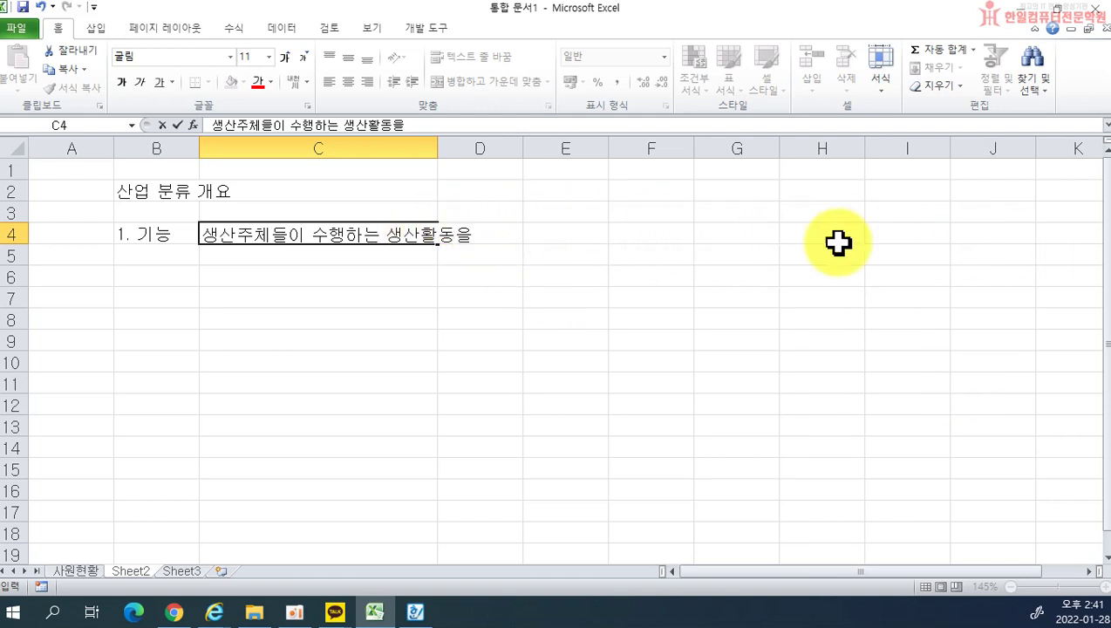
pyautogui.click(738, 290)
pyautogui.click(436, 233)
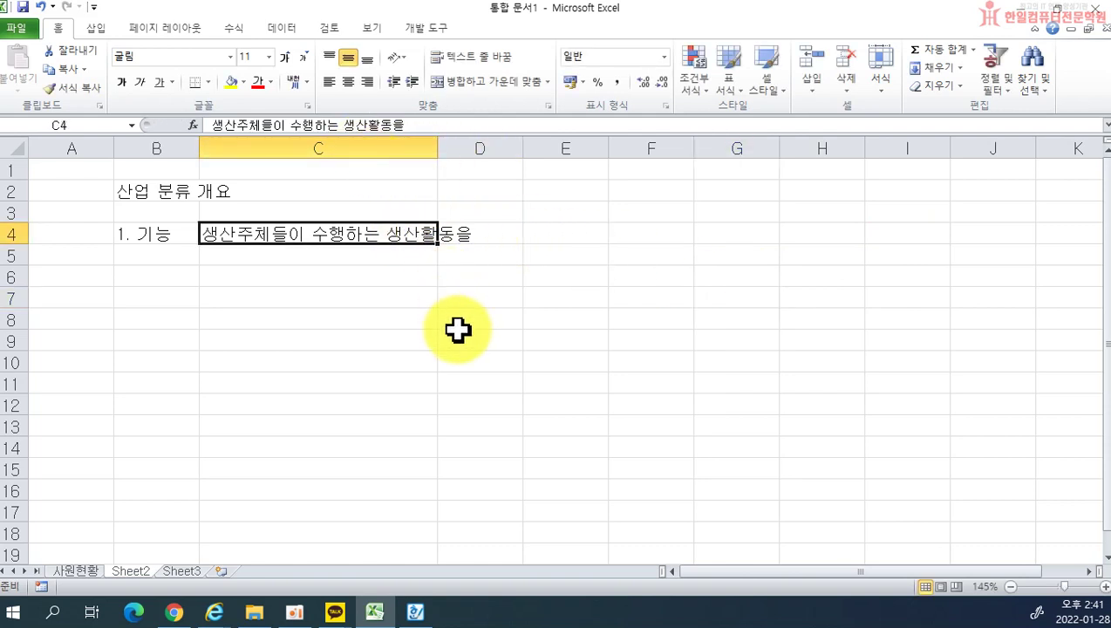
pyautogui.click(478, 58)
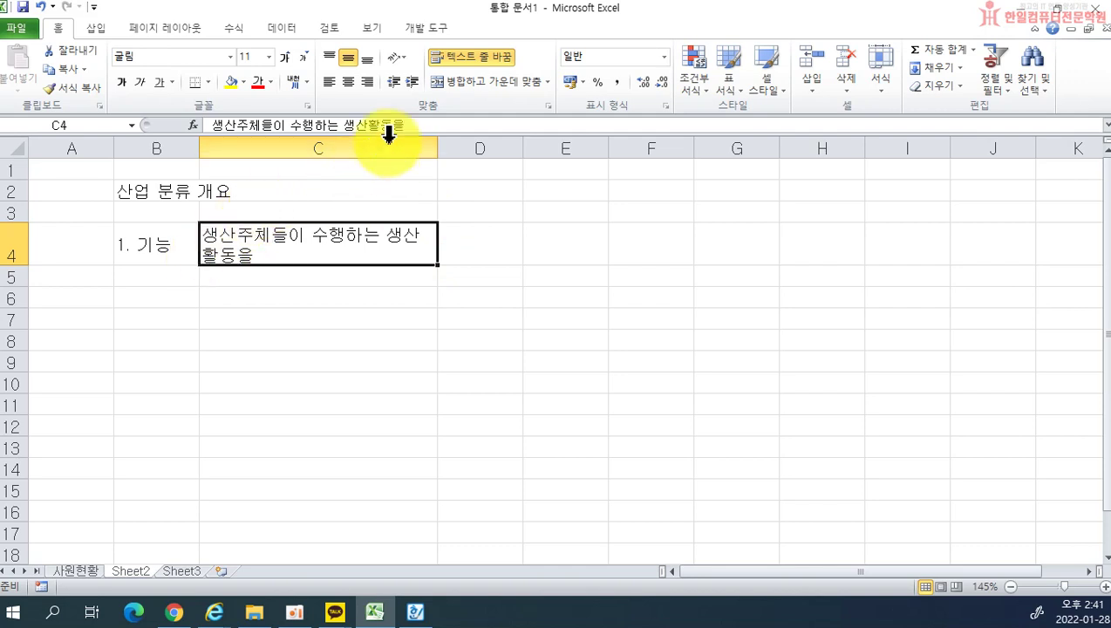
pyautogui.click(453, 58)
pyautogui.click(454, 59)
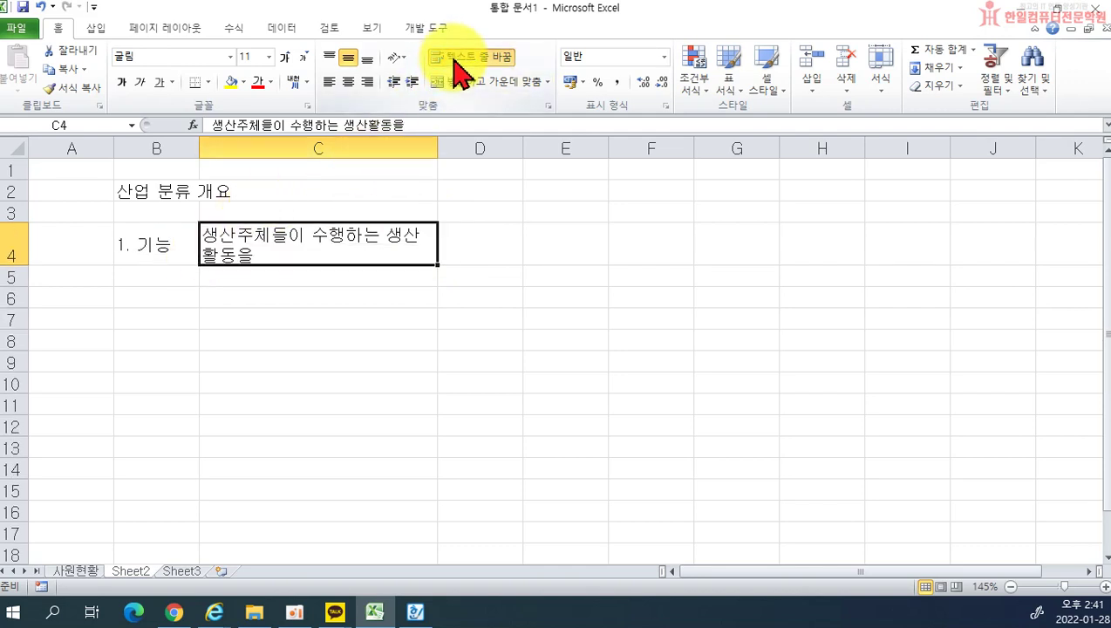
pyautogui.click(455, 63)
# Step: Widen column C to 41 and clear the trial text from C4
pyautogui.moveTo(437, 150); pyautogui.dragTo(596, 156)
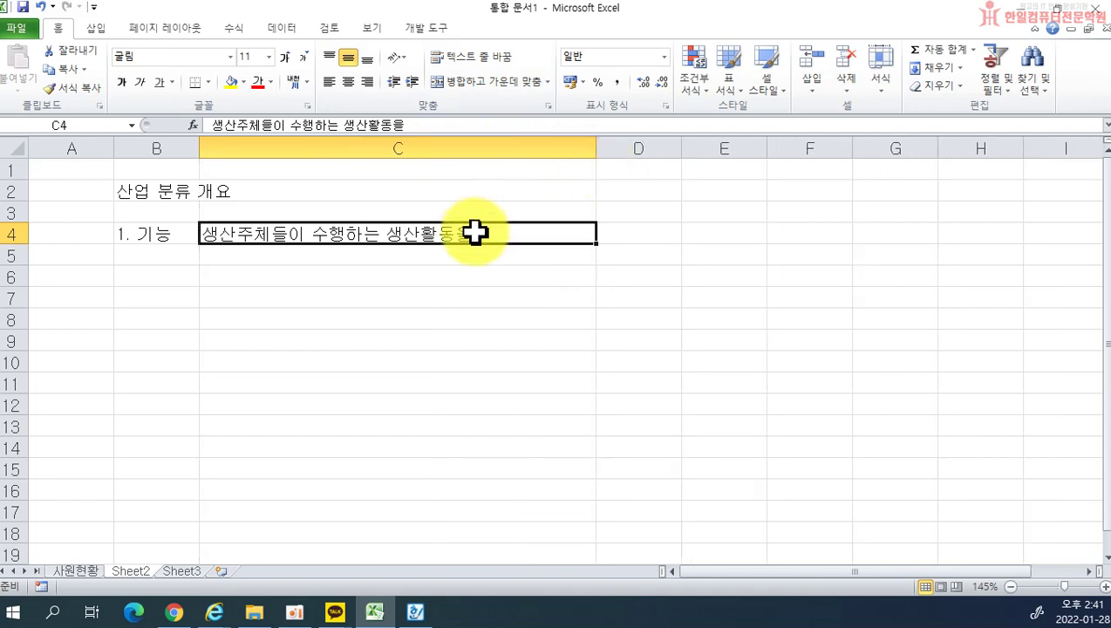
pyautogui.press('Delete')
pyautogui.moveTo(596, 139); pyautogui.dragTo(596, 145)
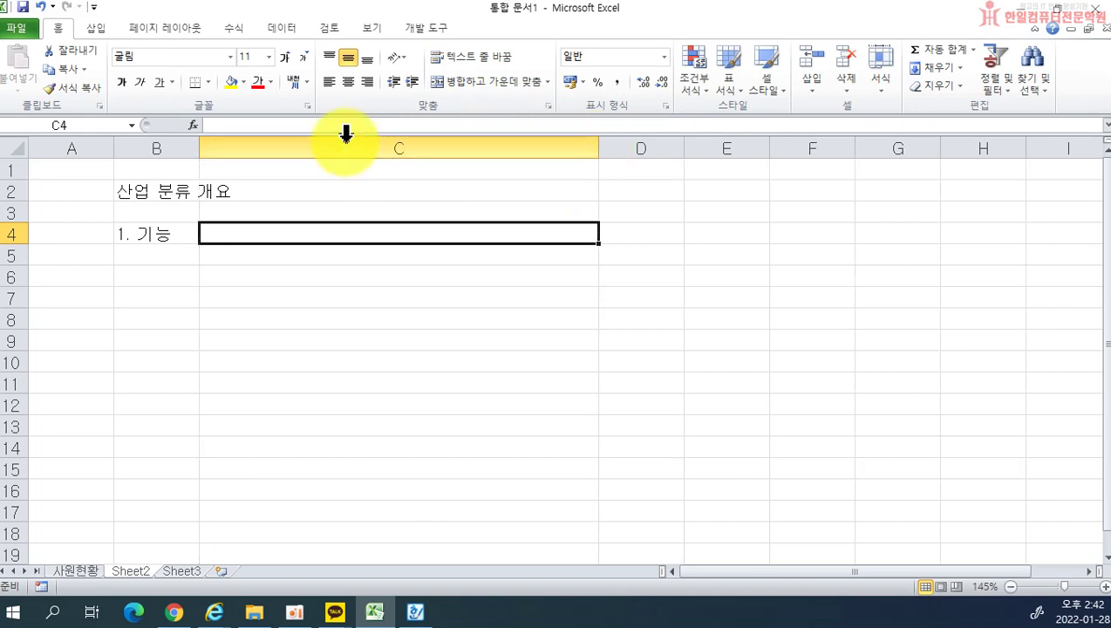
pyautogui.moveTo(291, 233); pyautogui.dragTo(293, 275)
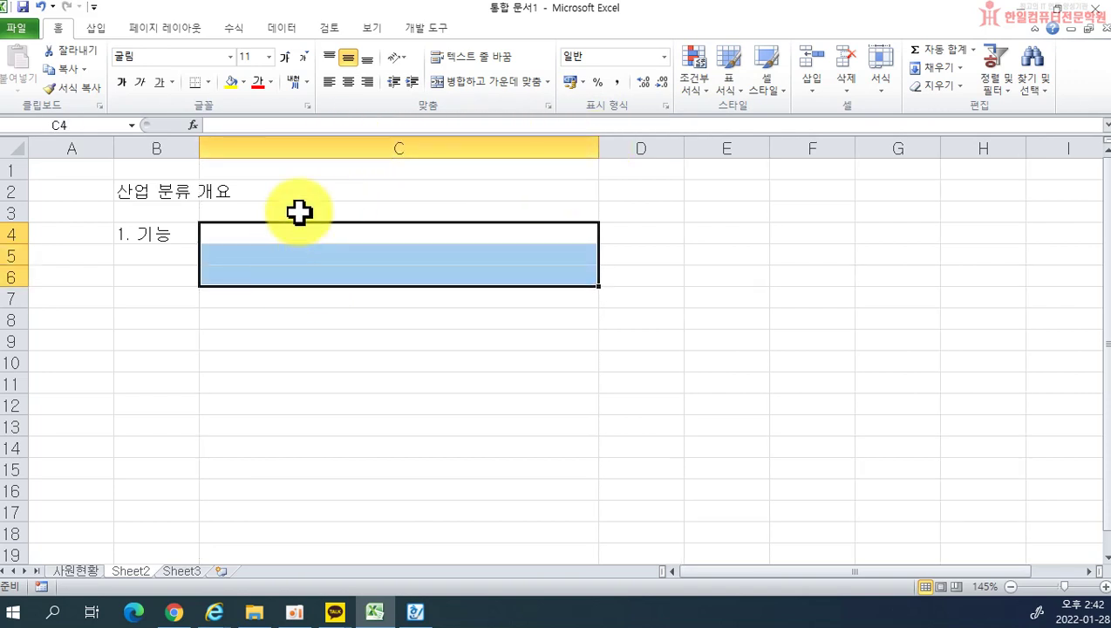
# Step: Wrap column C and type the description in C4, through '…생산성, 경쟁력 등'
pyautogui.click(334, 145)
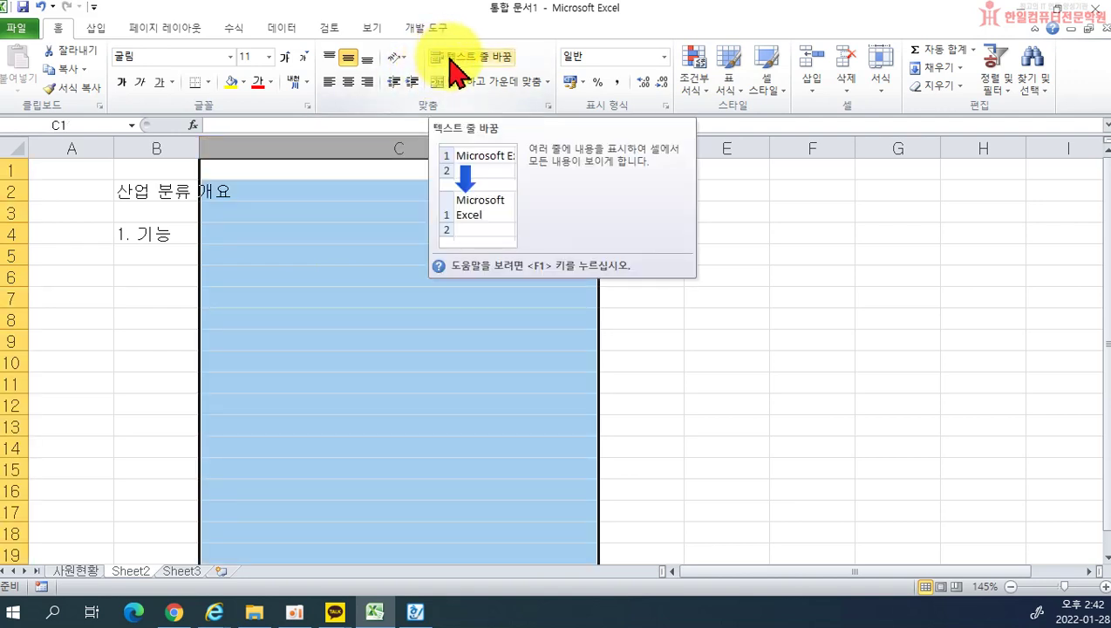
pyautogui.click(453, 63)
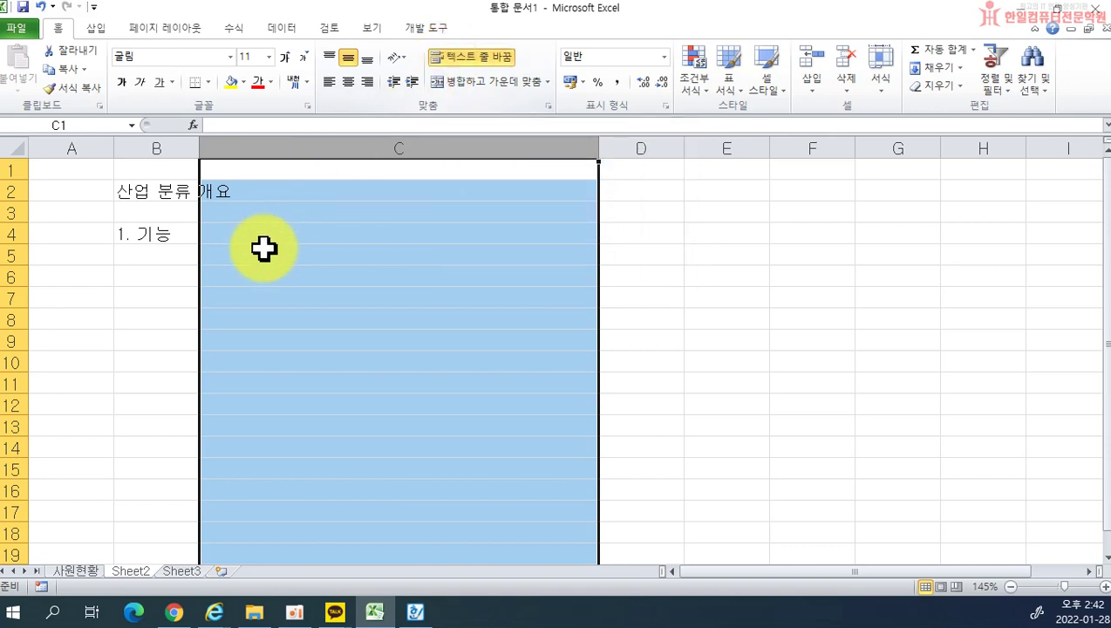
pyautogui.click(243, 235)
pyautogui.write('생ㅎ')
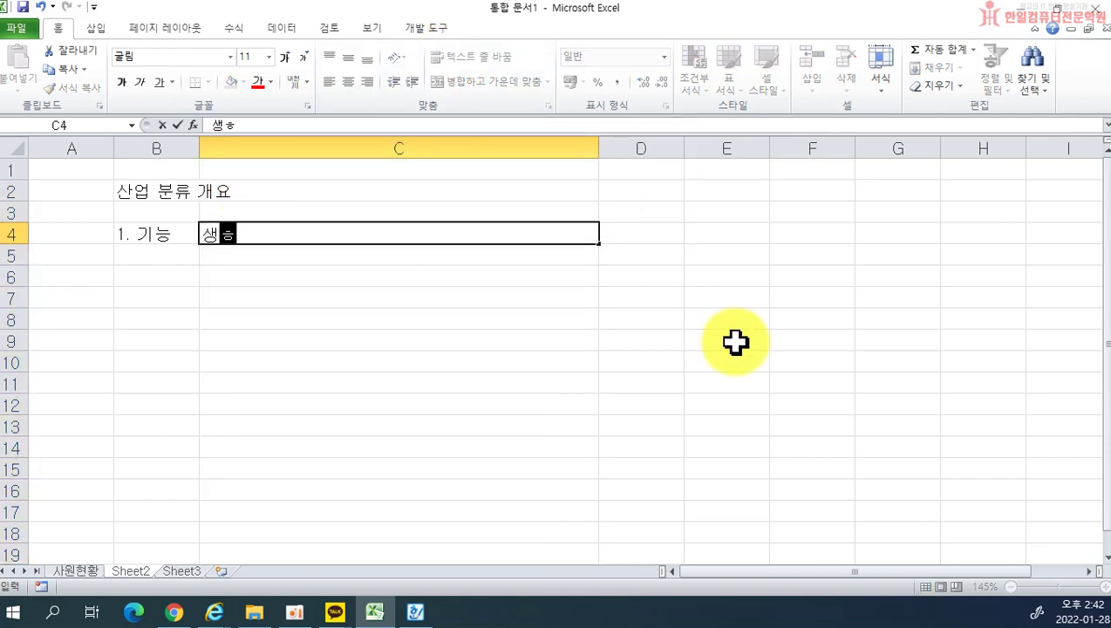
pyautogui.write('주체들이 수행하느')
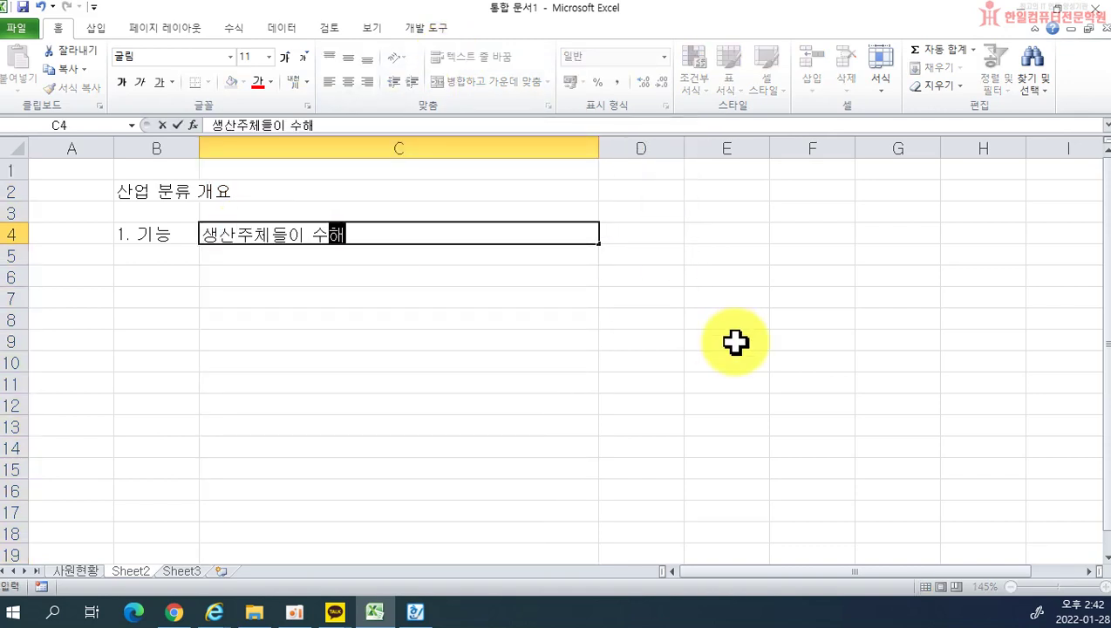
pyautogui.write('ㄴ 생산활동을 그 ㄱ')
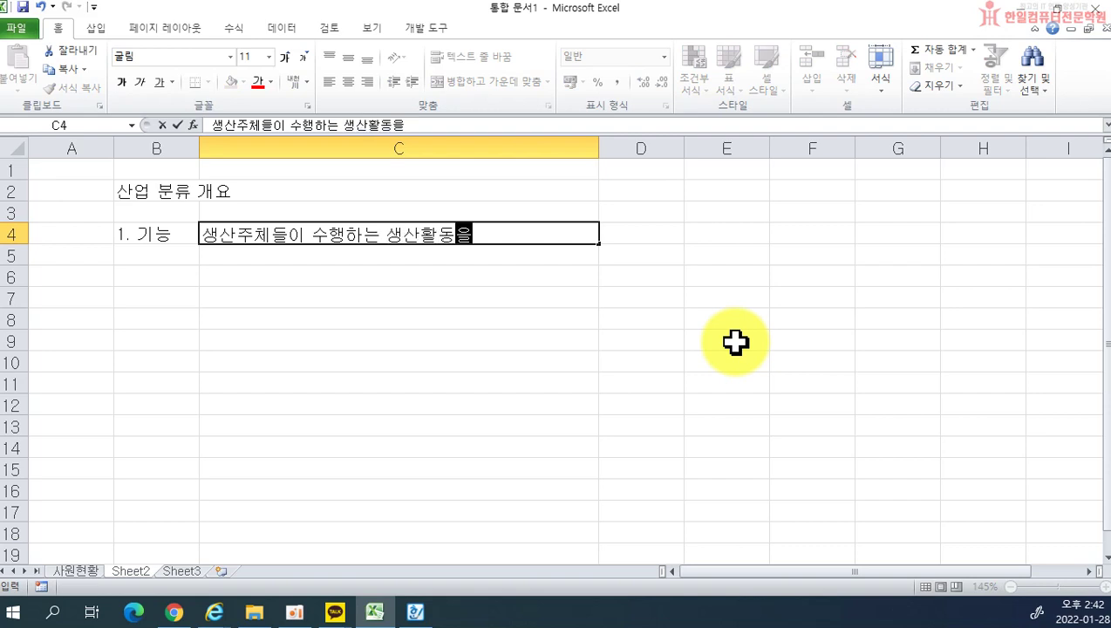
pyautogui.write('ㅕㅇ제적 성질을')
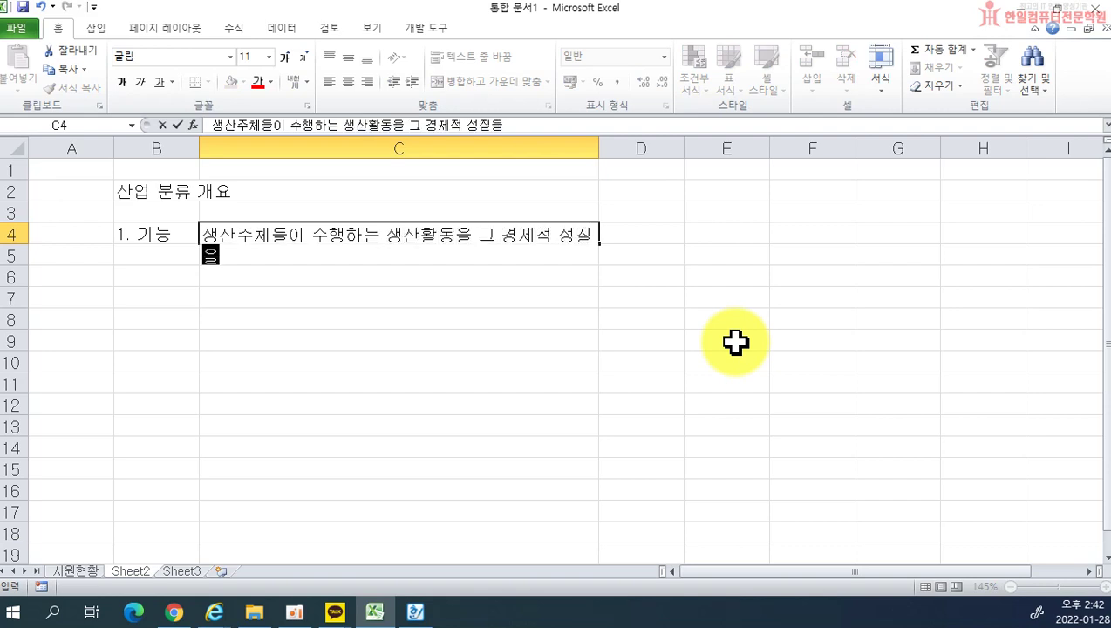
pyautogui.write(' 유ㅅㅏ성에 ')
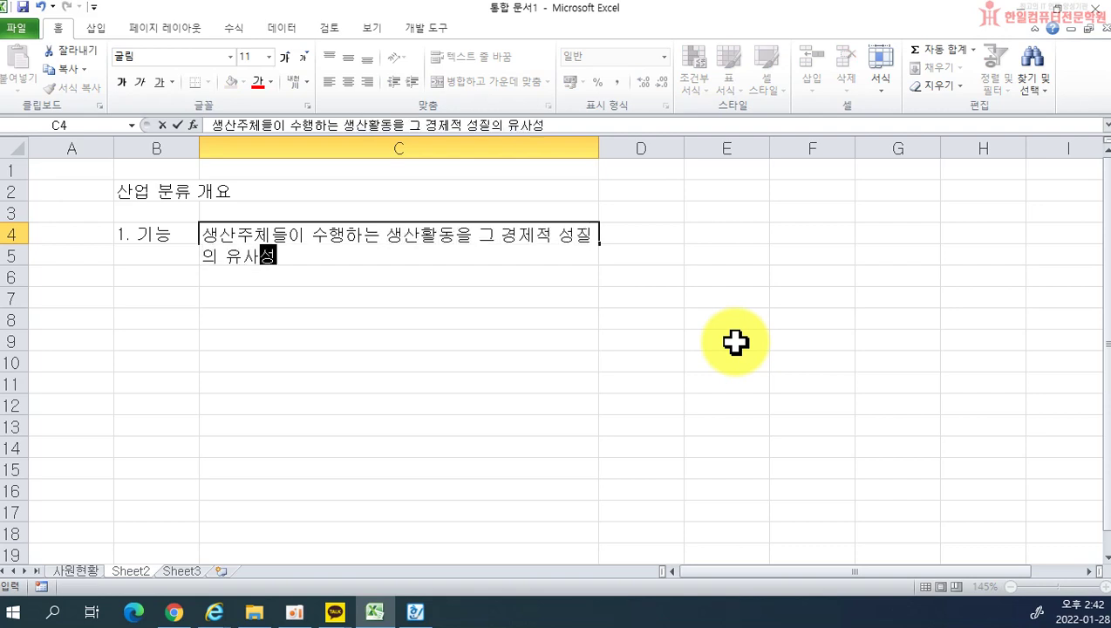
pyautogui.write('따ㄹㅏ 체계적으로 분류')
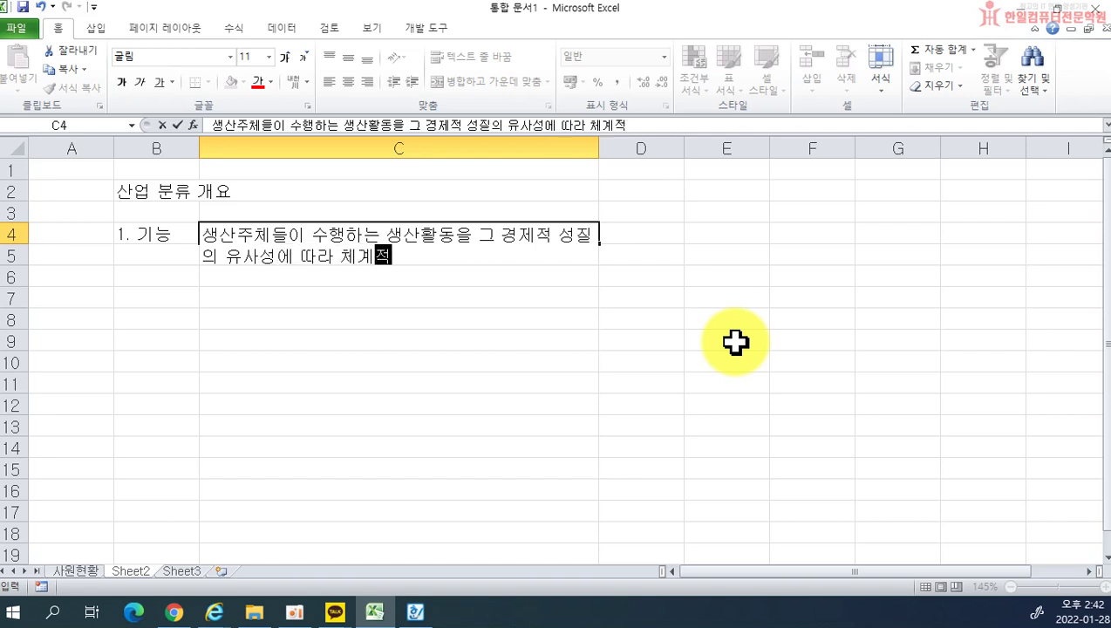
pyautogui.write(' 산업구조 파악ㅇ')
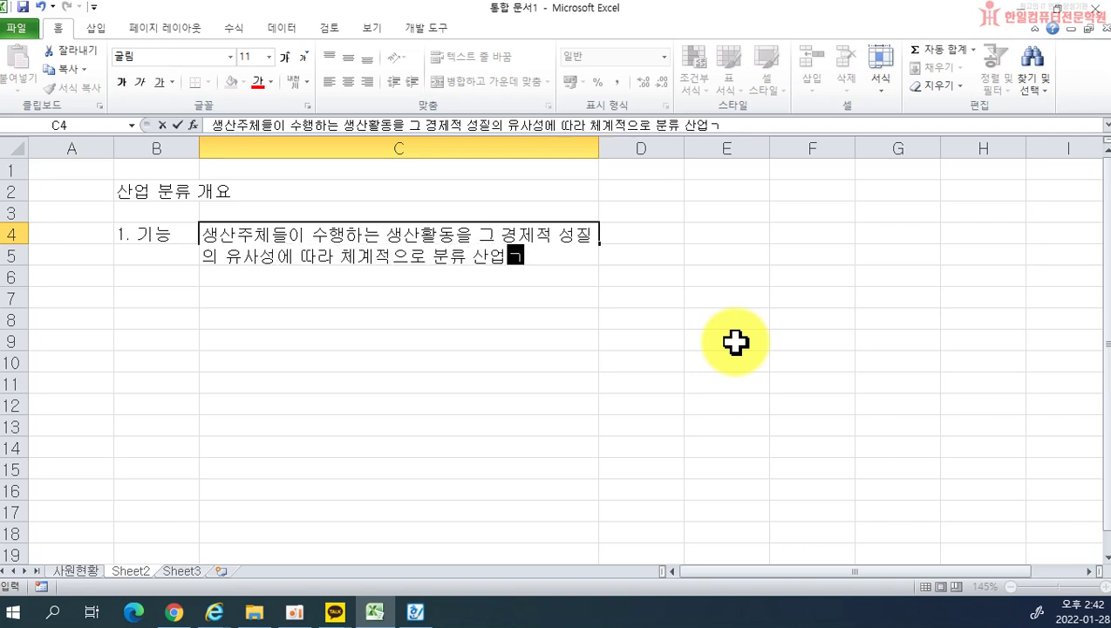
pyautogui.write('ㅡㄴ 물론 ')
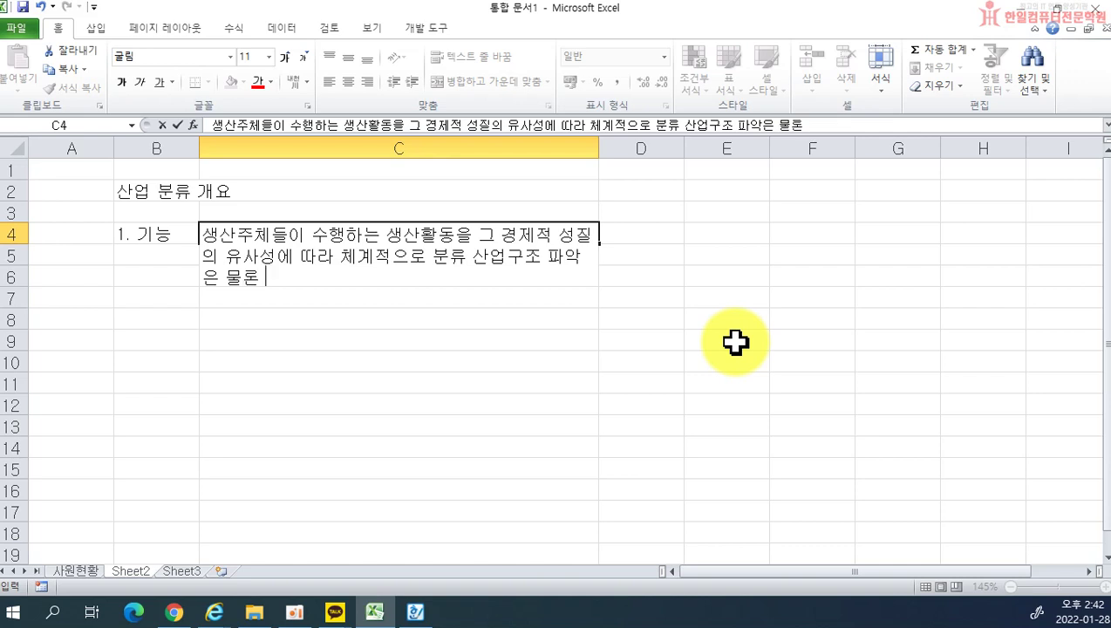
pyautogui.write('생산성,')
pyautogui.write(' ㄱㅕㅇ쟁력 등ㅇ')
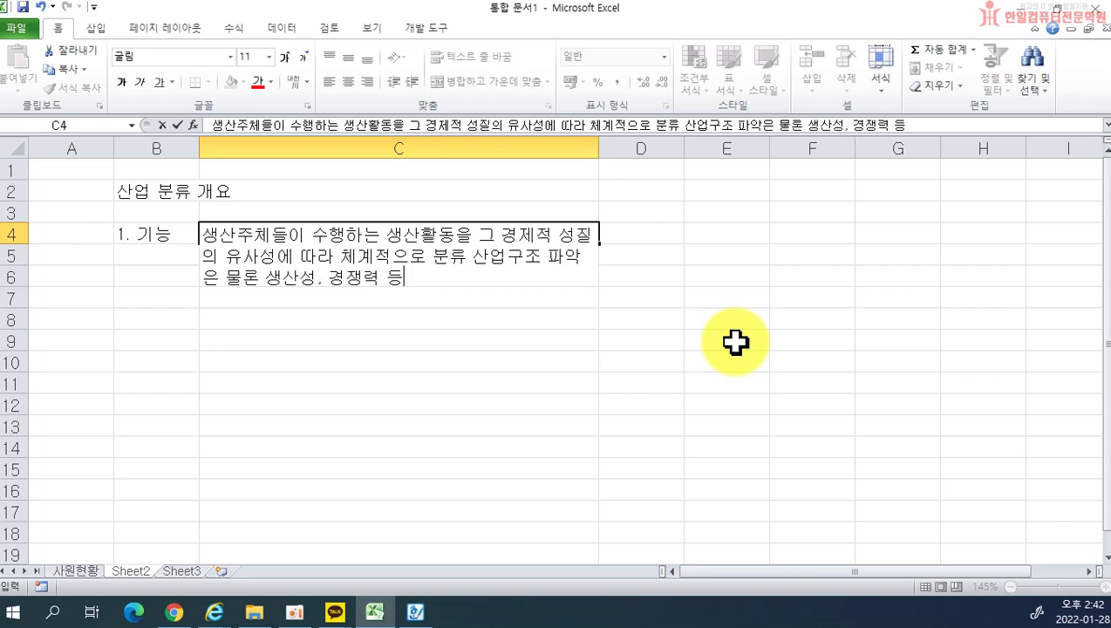
pyautogui.press('Return')
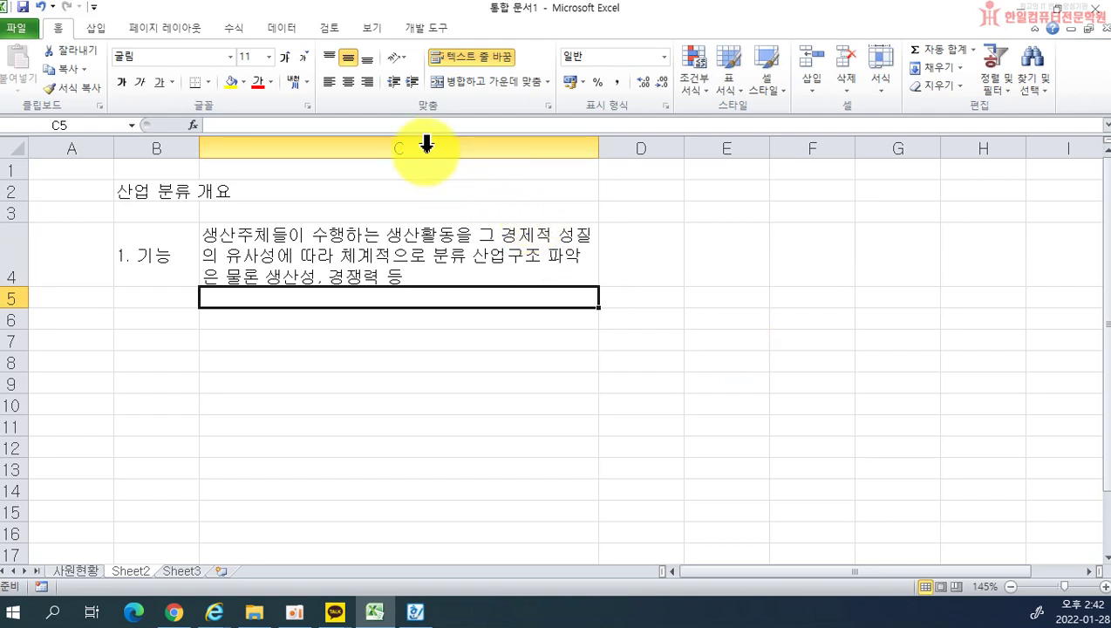
# Step: Widen column C to about 46.50
pyautogui.click(419, 144)
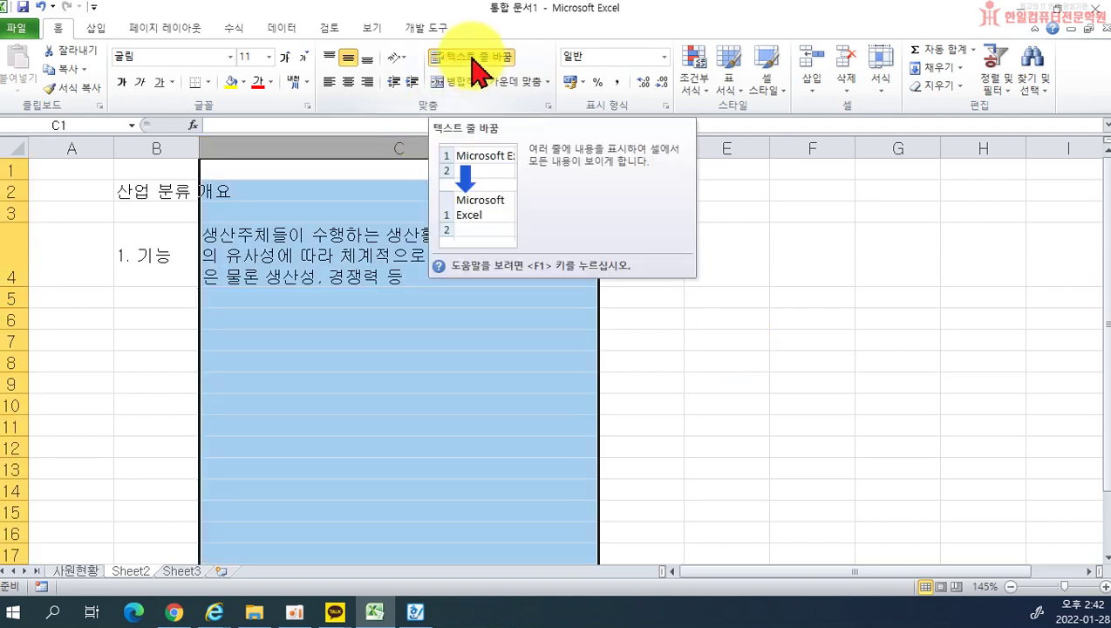
pyautogui.click(472, 60)
pyautogui.click(407, 212)
pyautogui.moveTo(597, 149); pyautogui.dragTo(712, 149)
# Step: Complete the C4 description, ending '…통계를 생산할 수 있도록 산업분류체계 표준화'
pyautogui.doubleClick(652, 268)
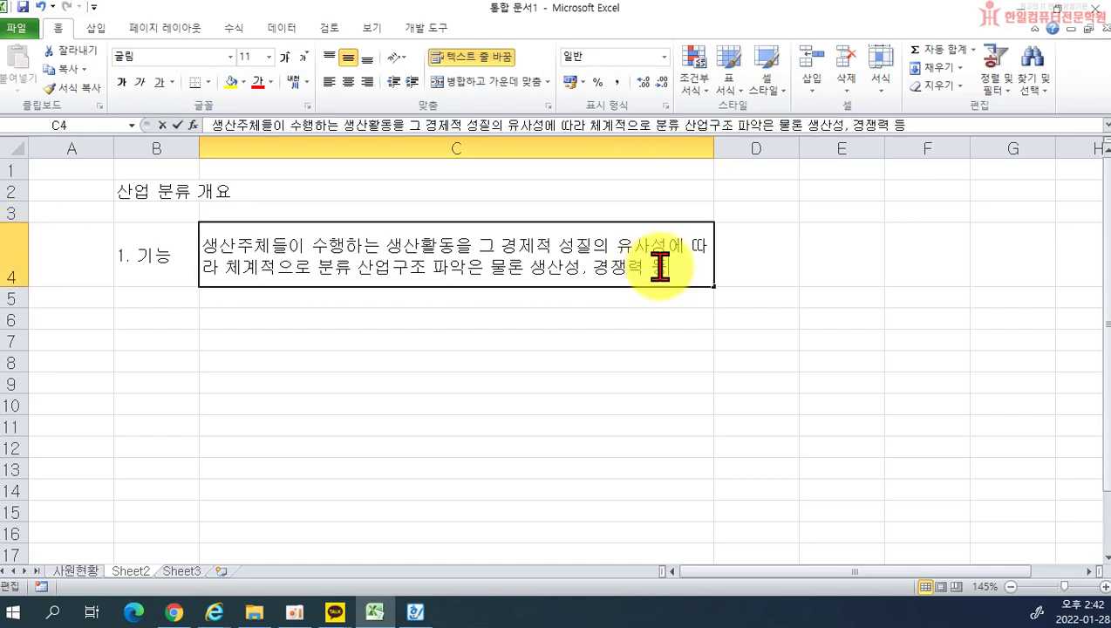
pyautogui.write('경제')
pyautogui.write('분석을 위한')
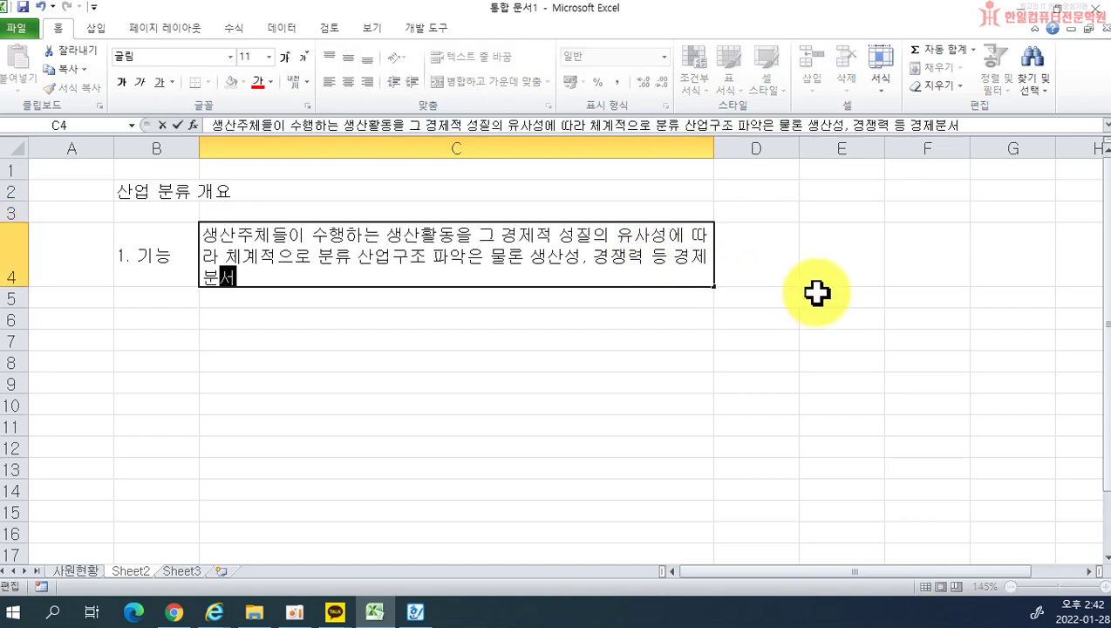
pyautogui.write(' 기본ㄷ')
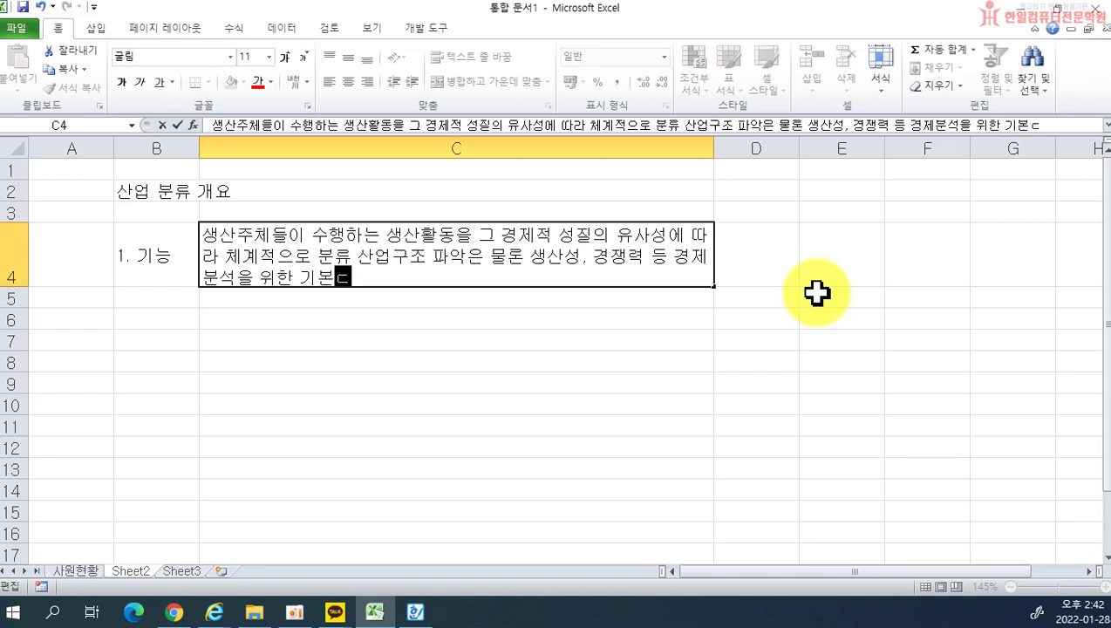
pyautogui.write(' 제공, 일관성')
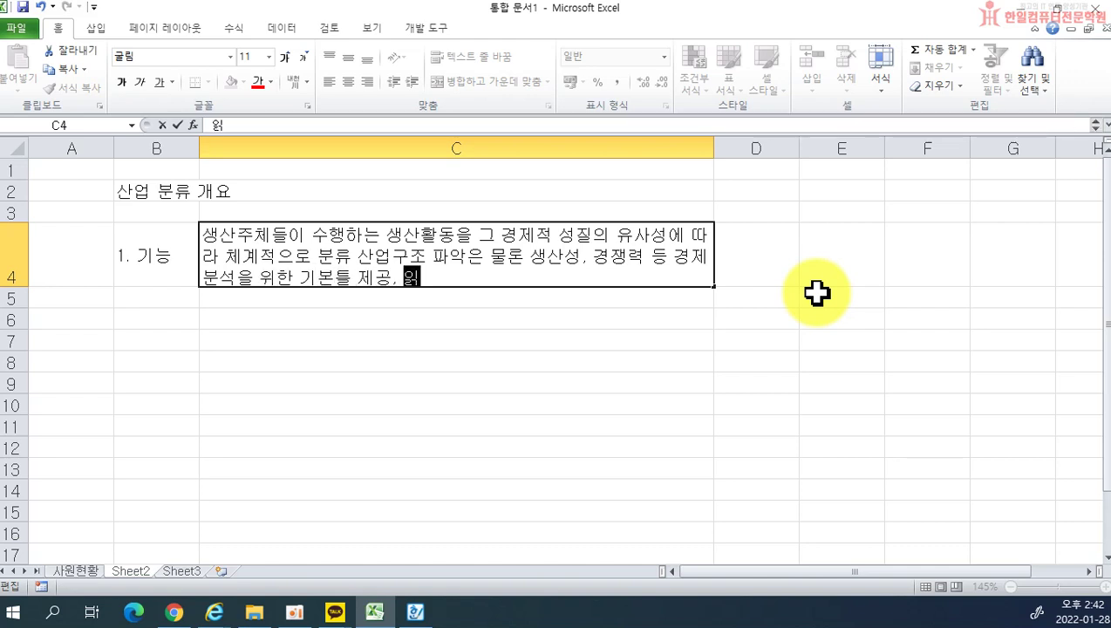
pyautogui.write('과 국ㅈ[ㅔ')
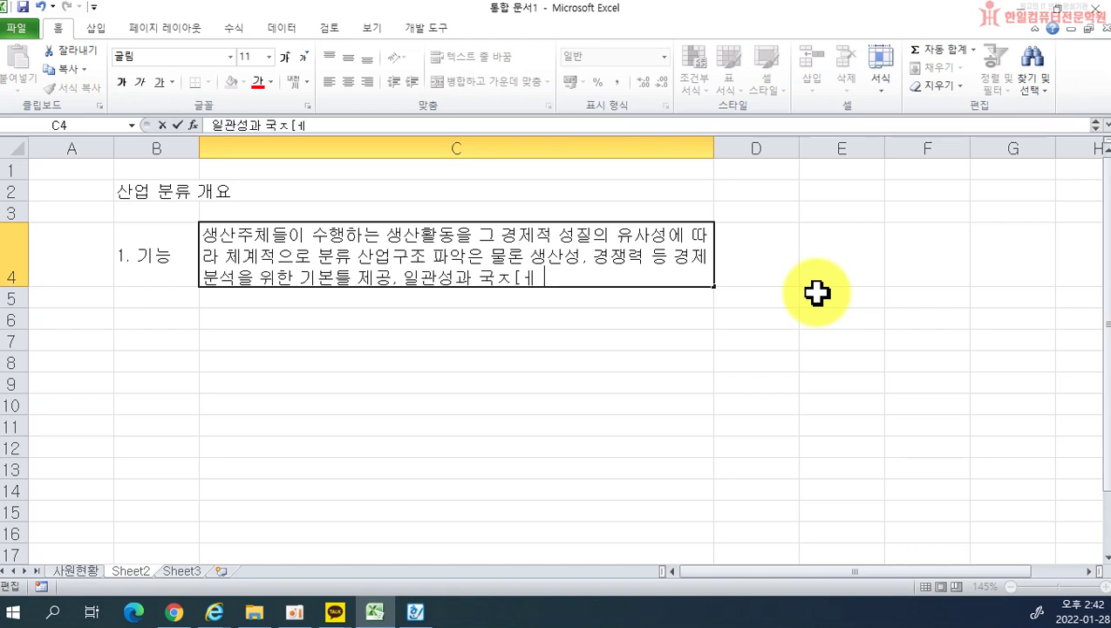
pyautogui.write(' ㅂㅣ교성을 갖느')
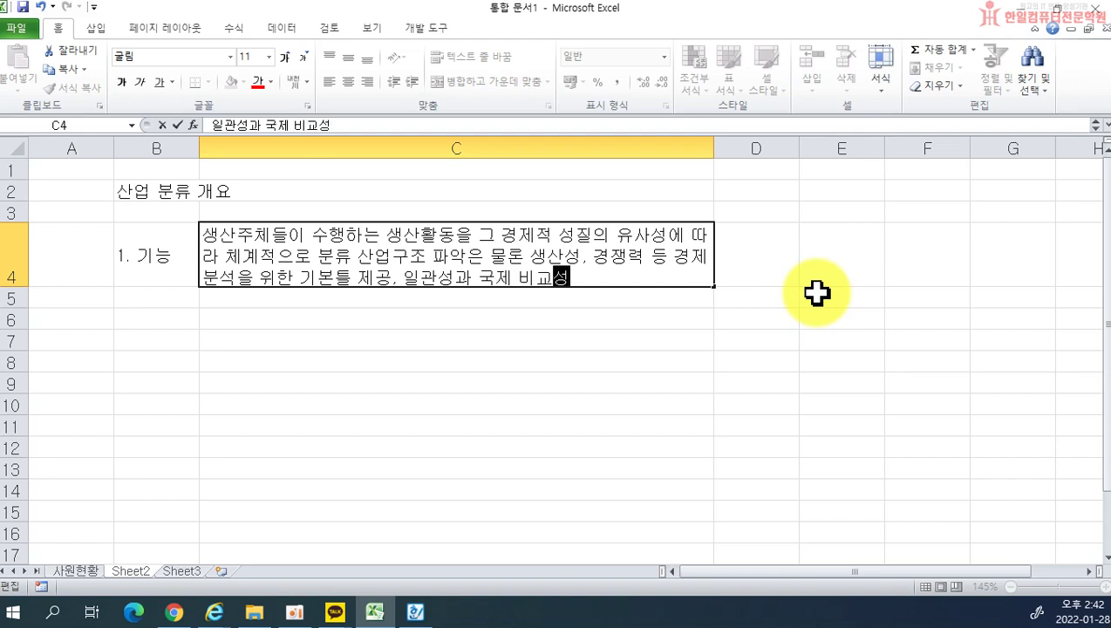
pyautogui.write('ㄴ 통계')
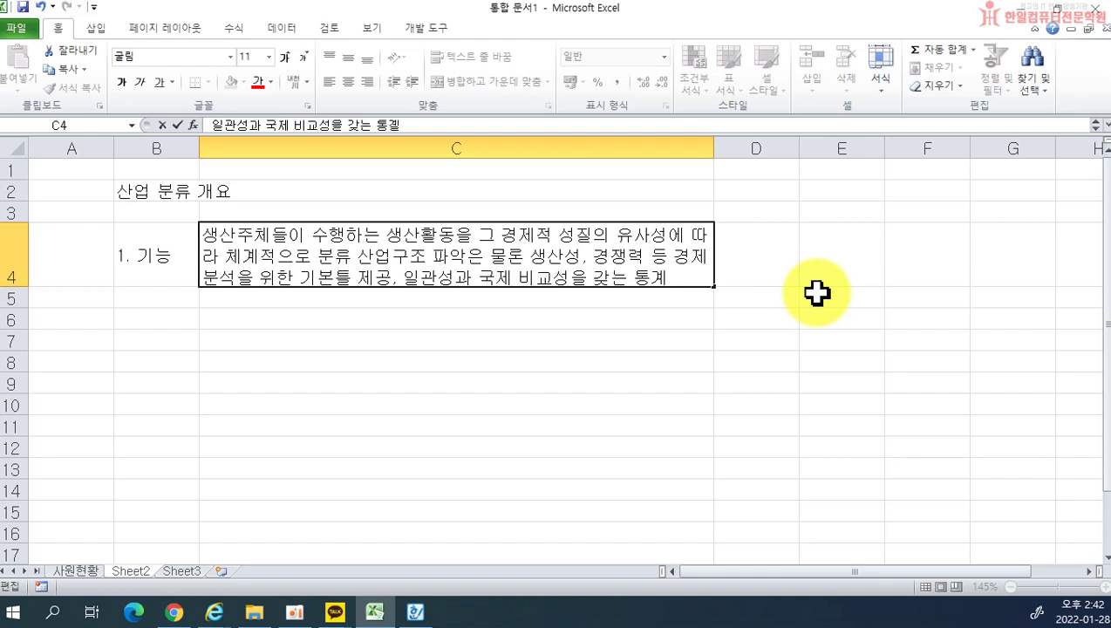
pyautogui.write('를 생산할 수 있도록 ')
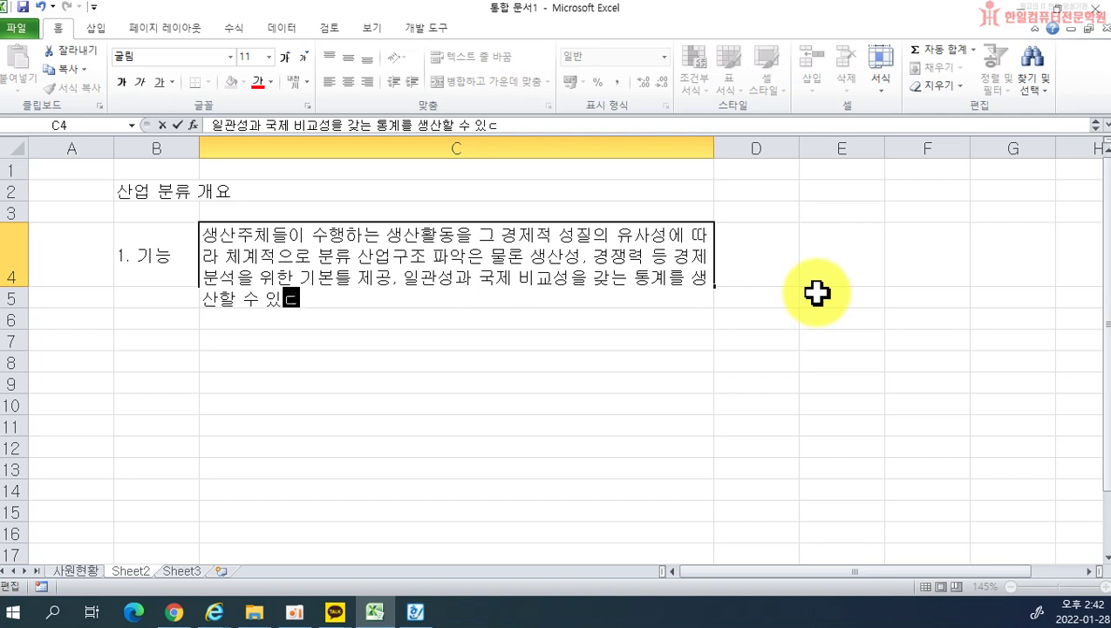
pyautogui.write('산업분류체계 ')
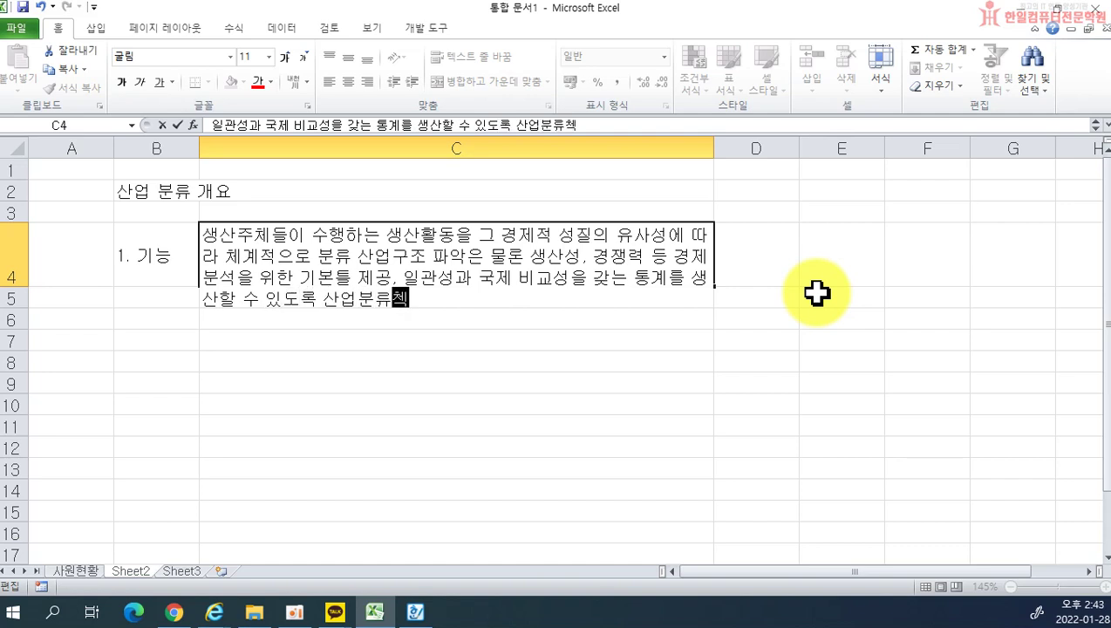
pyautogui.write('표준화')
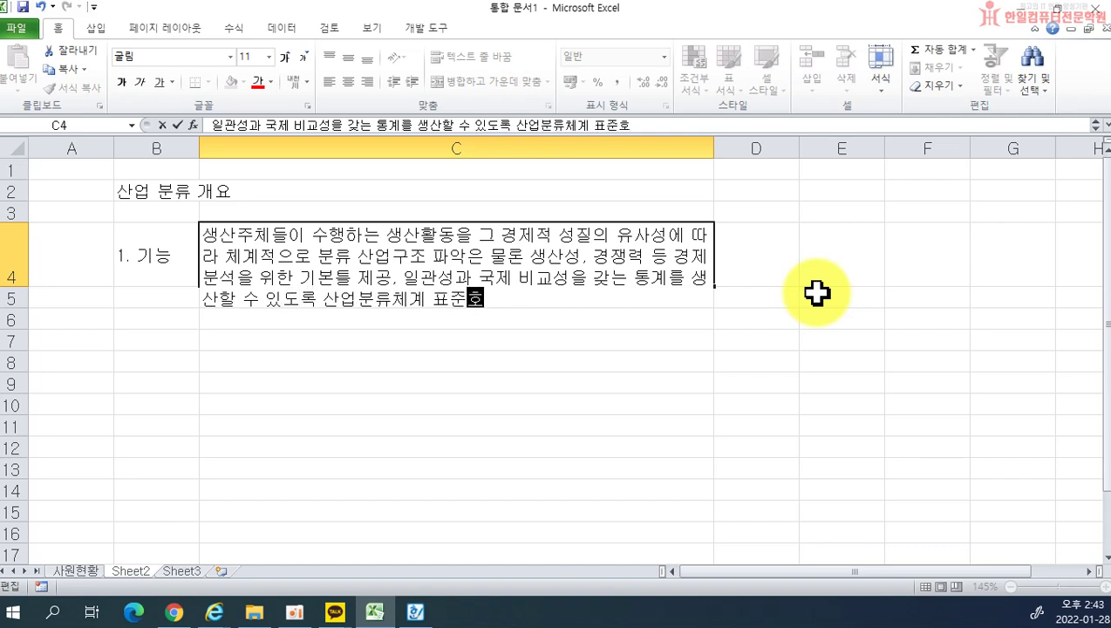
pyautogui.press('Return')
pyautogui.click(163, 316)
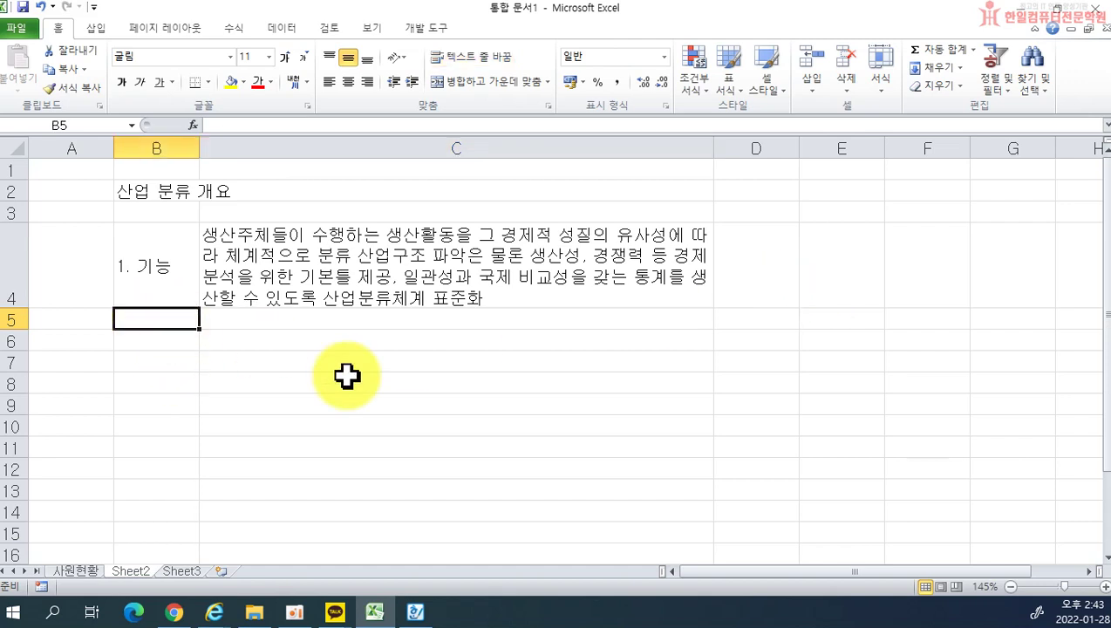
# Step: Enter 2. 연혁 in B5 with its revision history in C5, then start 3. 분류기준 in B6
pyautogui.write('2. 연혀')
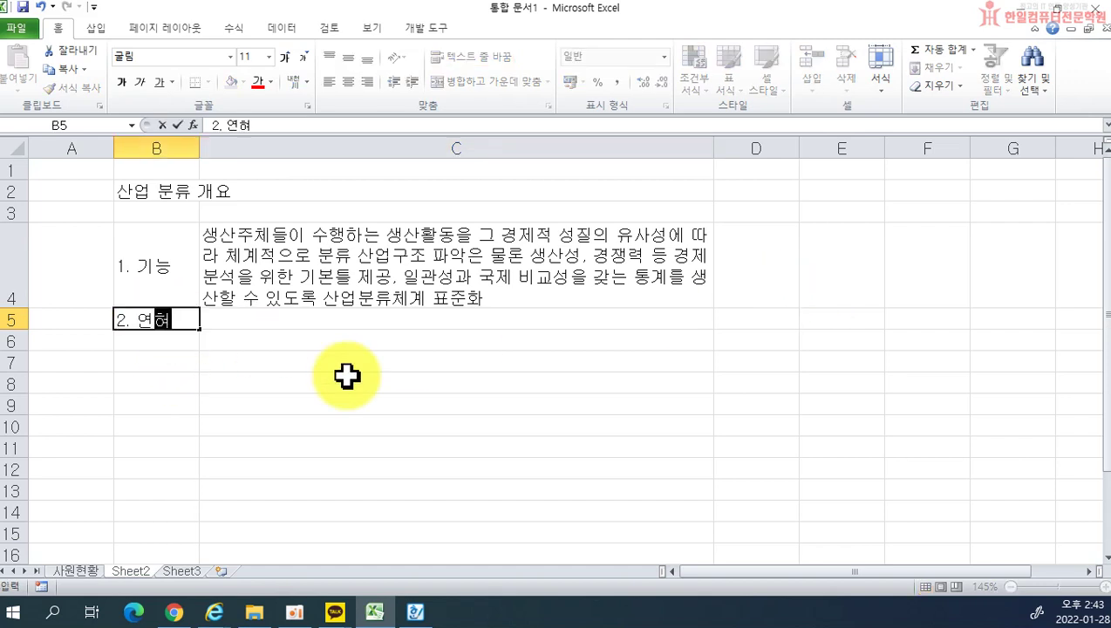
pyautogui.write('ㄱ')
pyautogui.press('Tab')
pyautogui.write('10')
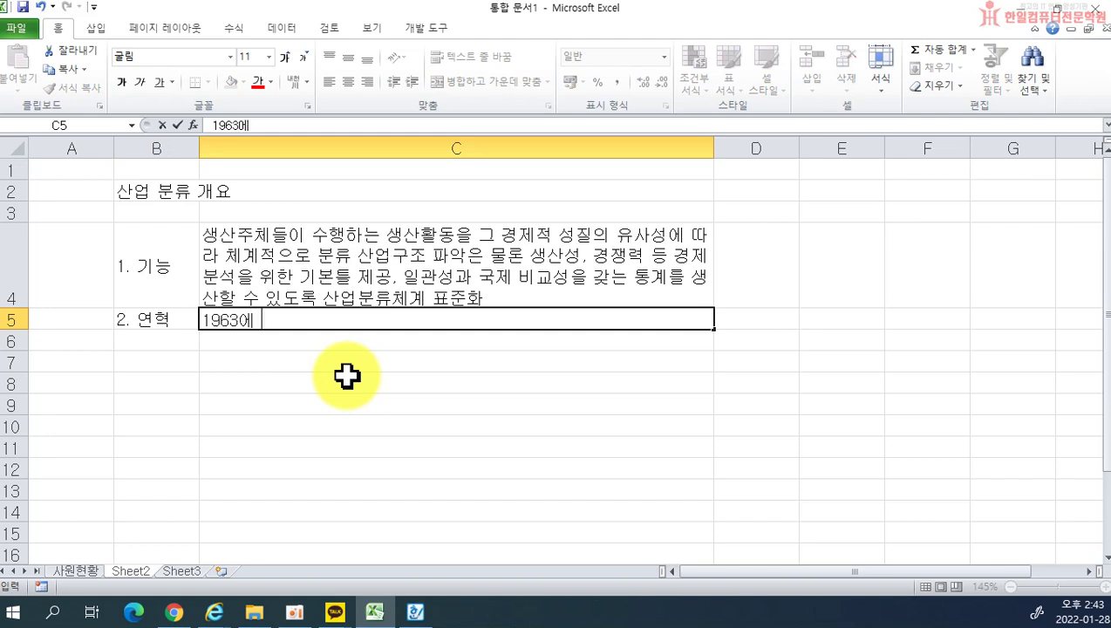
pyautogui.write('63녀ㄴ에 광공ㅇㅓㅂ편 ')
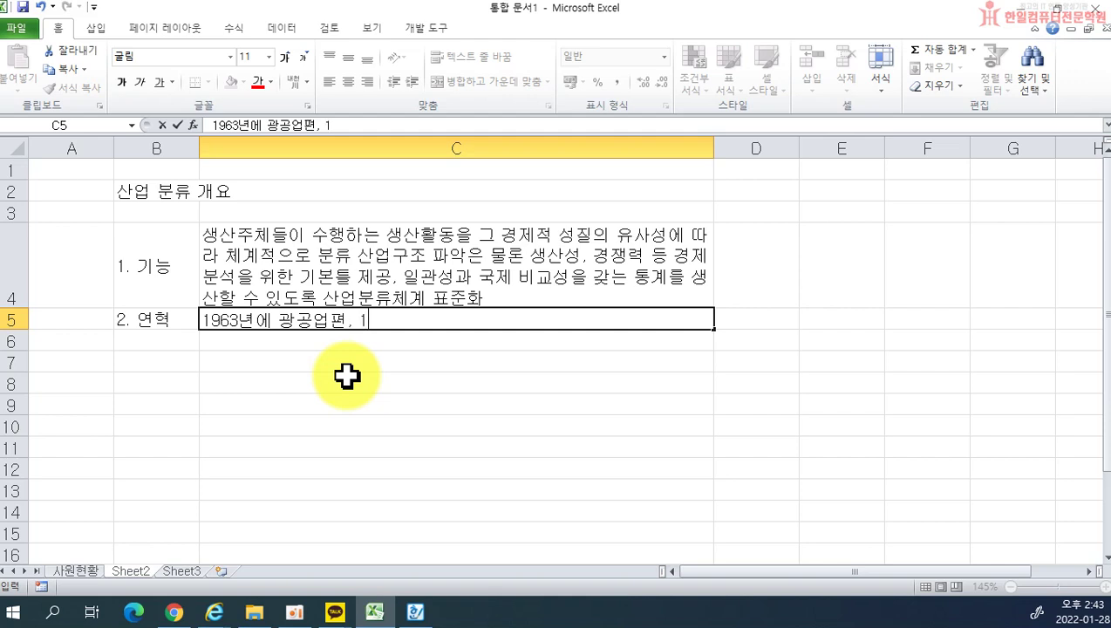
pyautogui.write(' 1964년에')
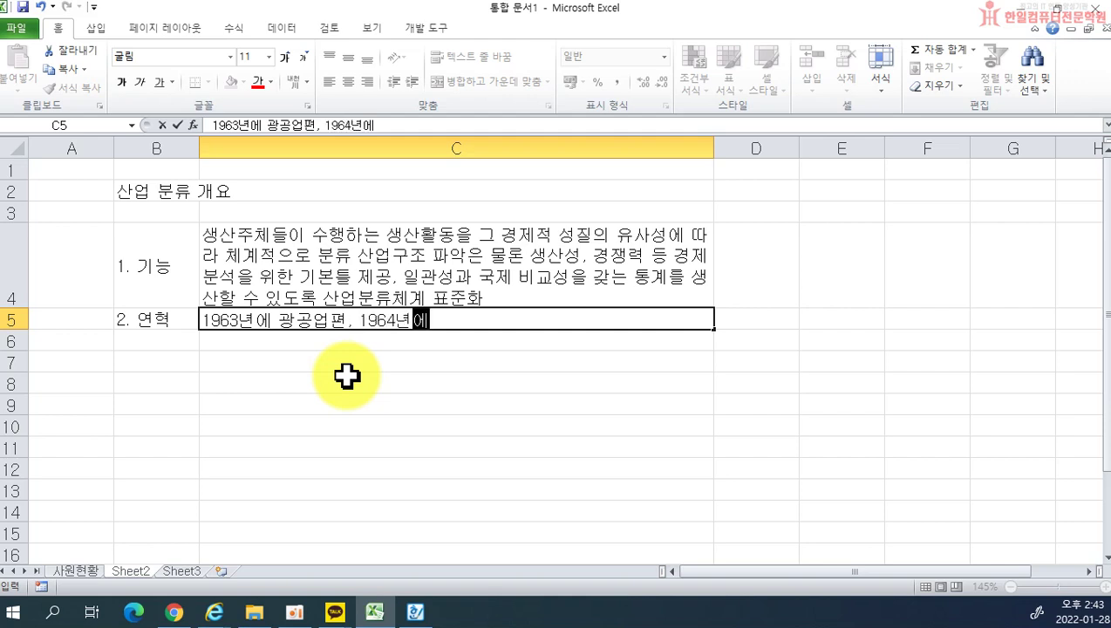
pyautogui.write(' 비제조업편')
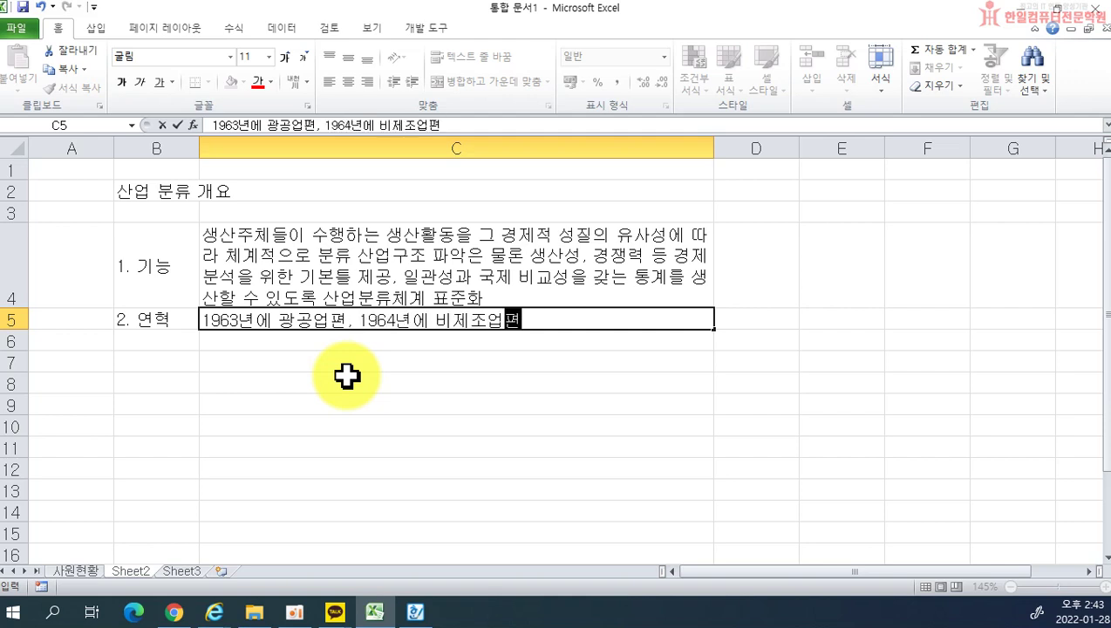
pyautogui.write('의 한ㄱㅜㄱ표준산업분ㄹ')
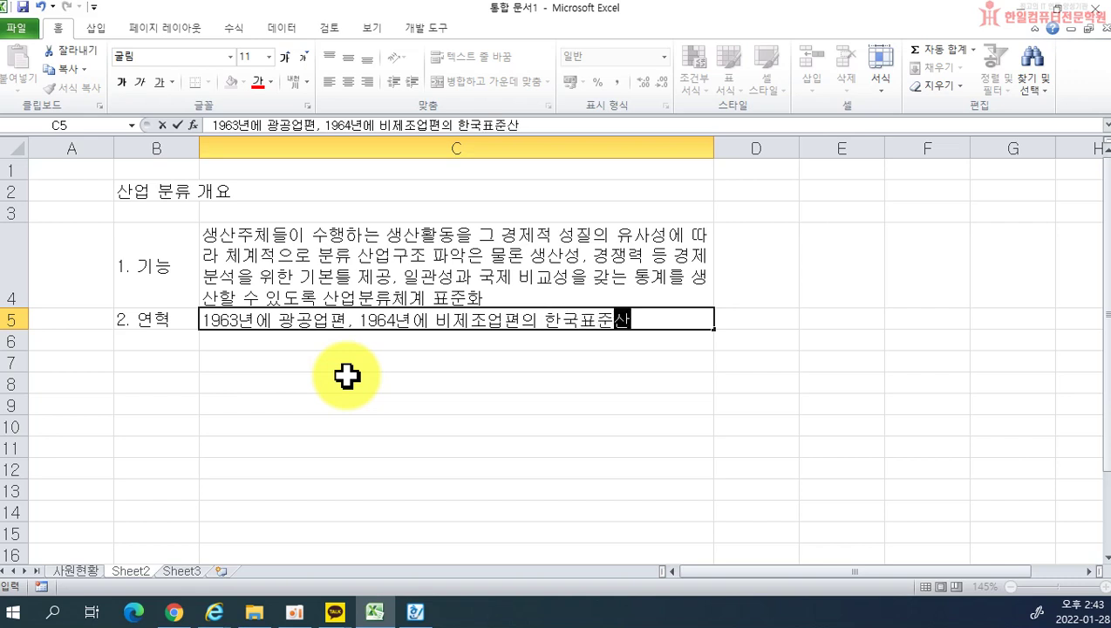
pyautogui.write('ㅠ 제정ㅇ')
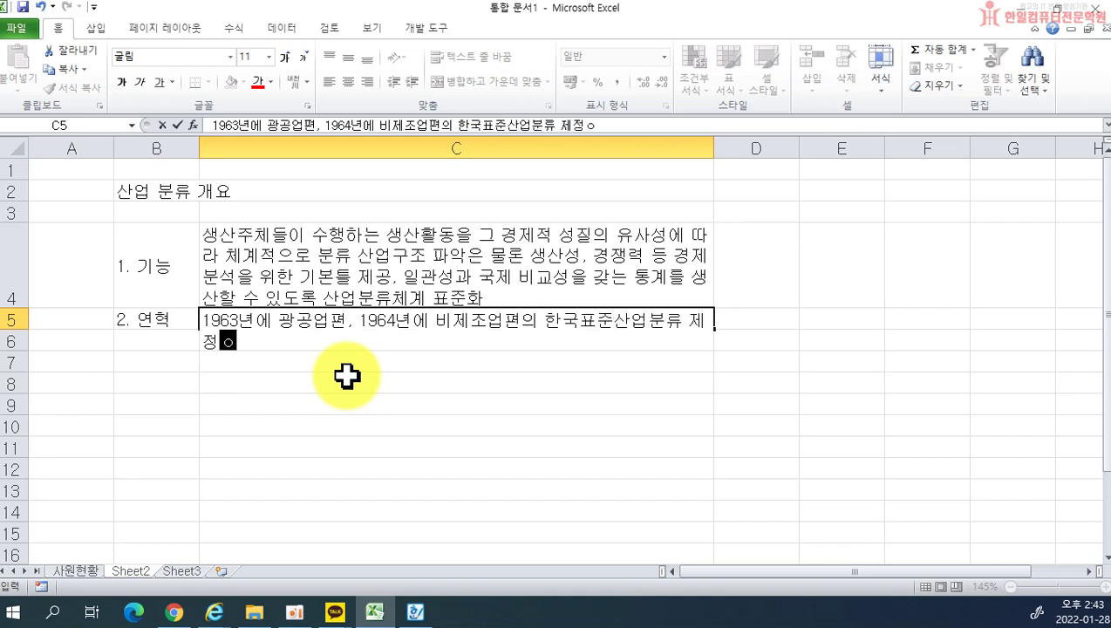
pyautogui.write(' 지금까지 6')
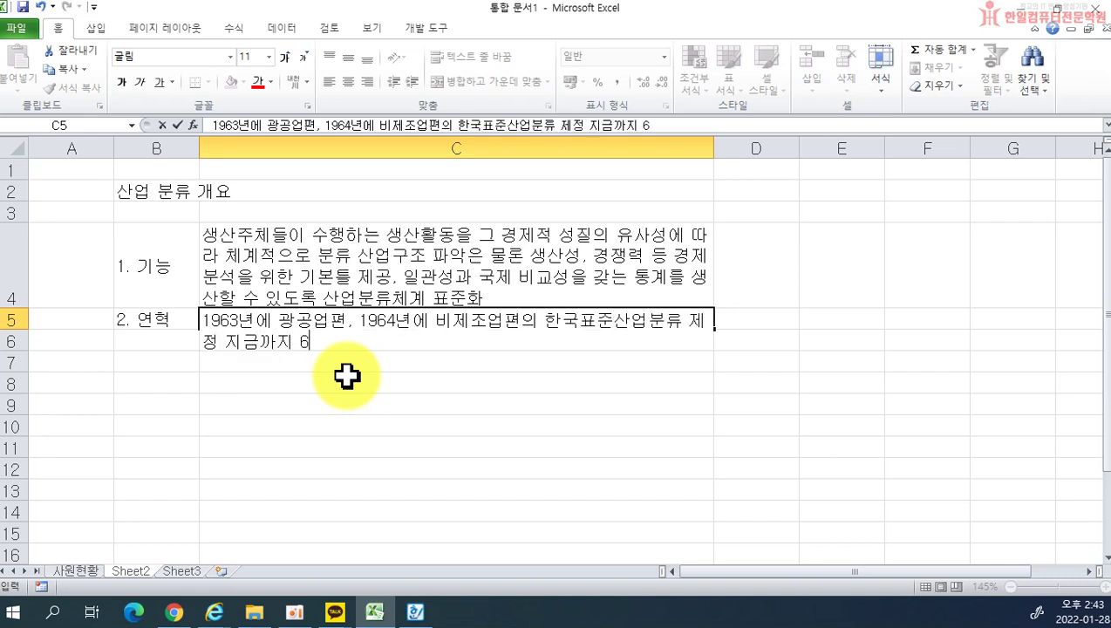
pyautogui.write('ㅊㅏ에 걸쳐 ')
pyautogui.write('전면 개정(1965, 1968, 1970, 1984, 1991')
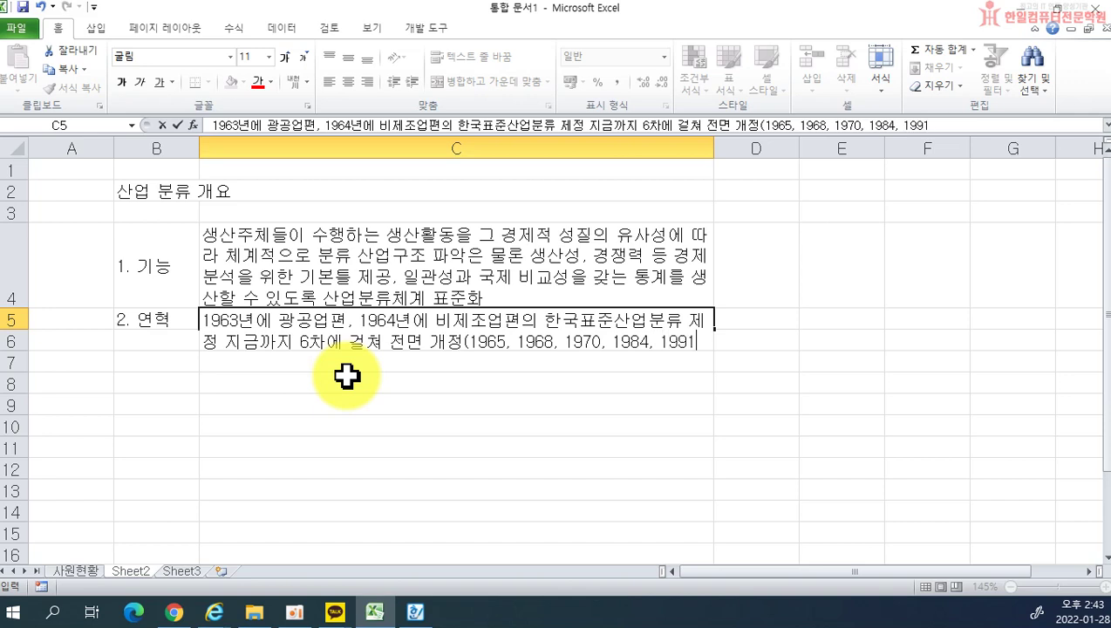
pyautogui.write(')')
pyautogui.press('Return')
pyautogui.write('3. 분류기준')
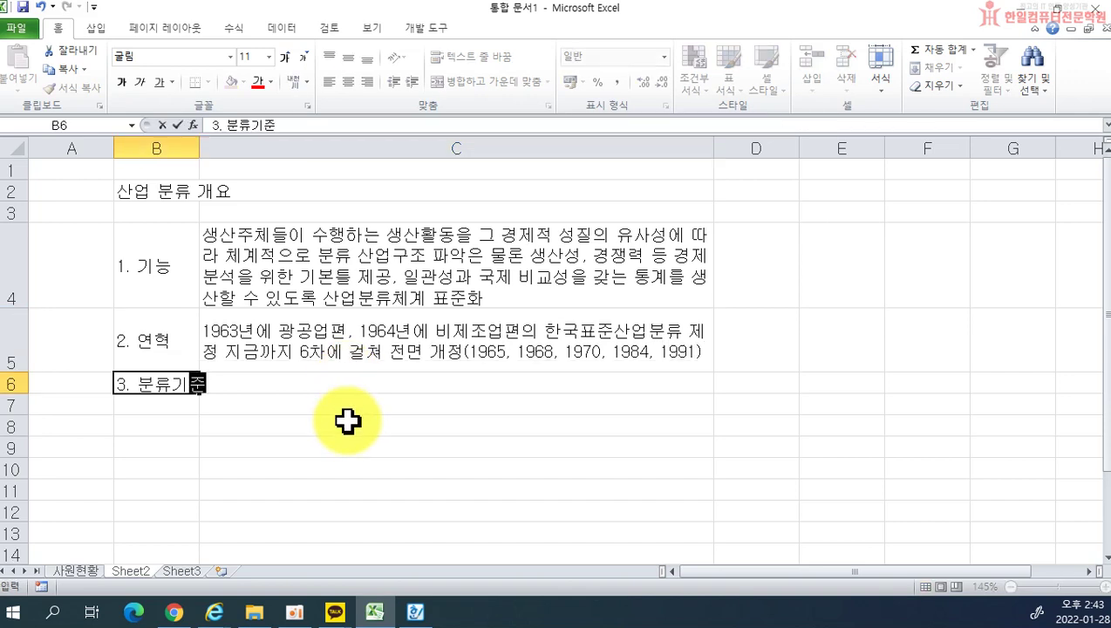
# Step: Widen column B and enter the C6 criteria text ending '…UN에서 각국에 권고하고 있는 기준 적용'
pyautogui.click(347, 423)
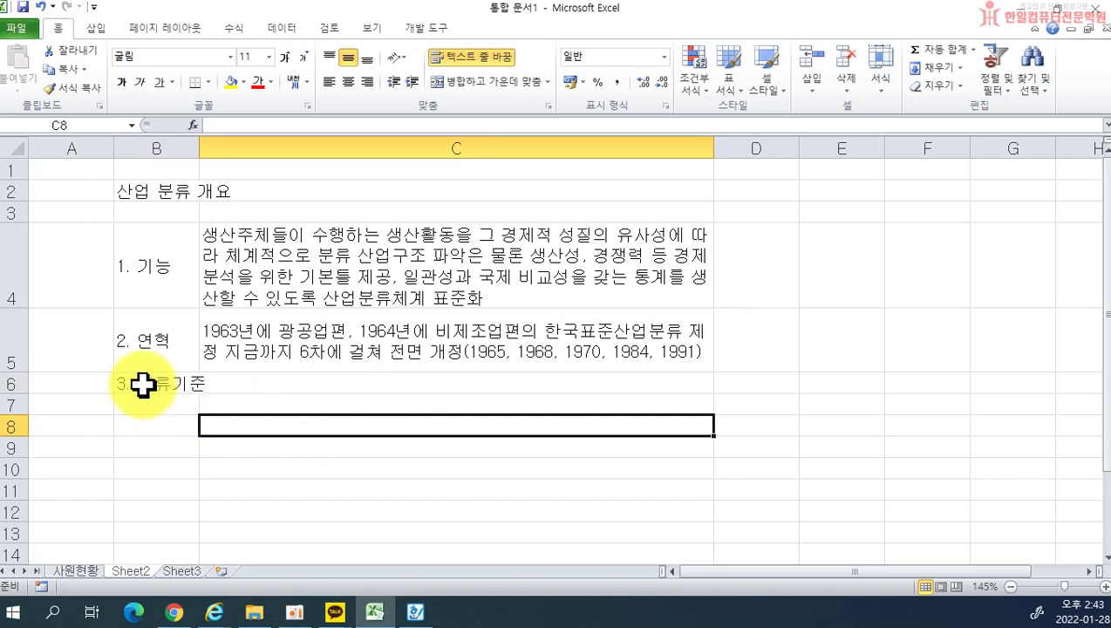
pyautogui.moveTo(200, 157); pyautogui.dragTo(216, 156)
pyautogui.click(241, 380)
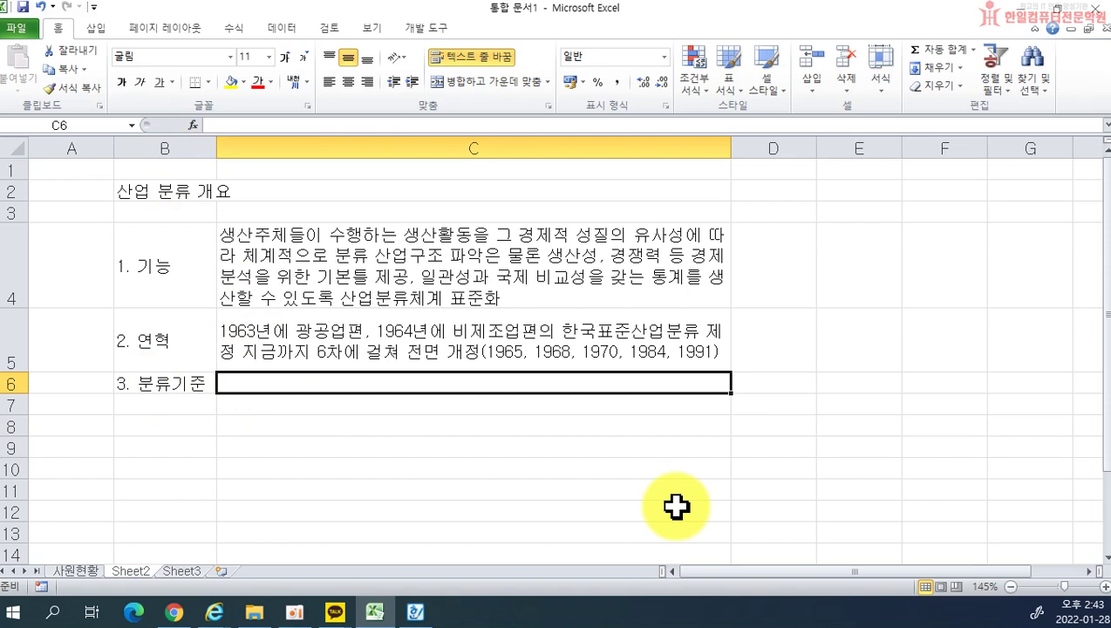
pyautogui.write('각 생산주')
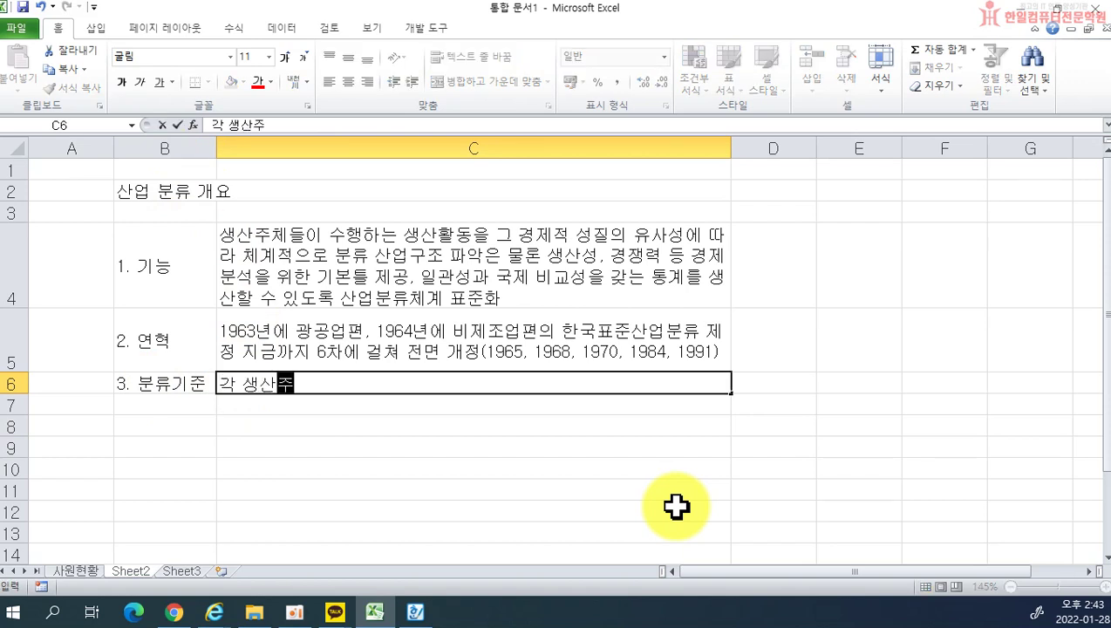
pyautogui.write('체가 수행하는 생산활동')
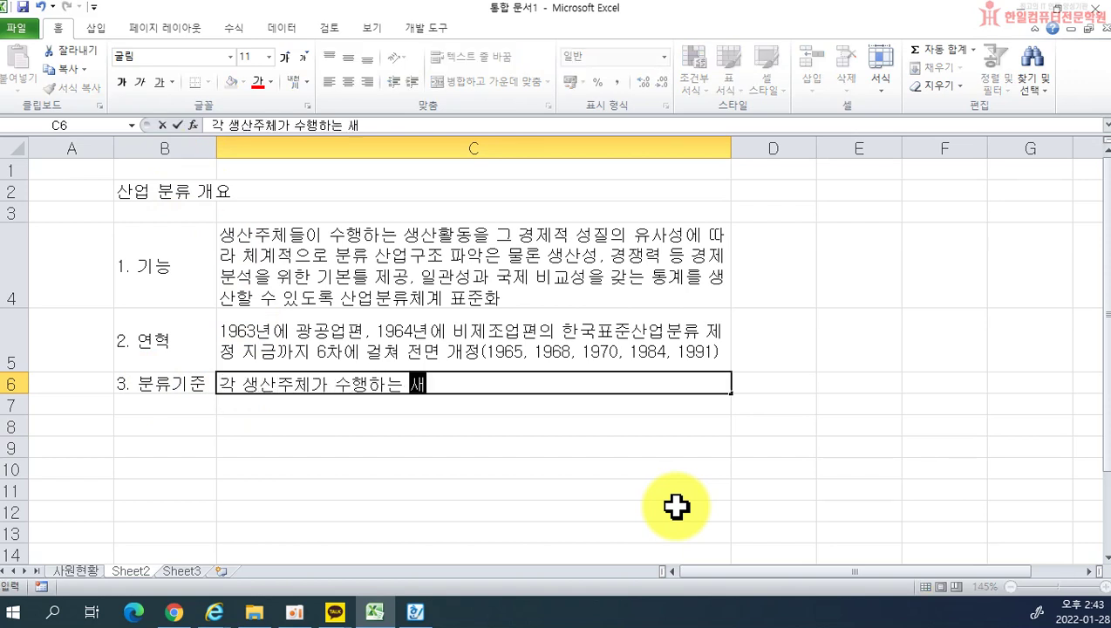
pyautogui.write('을 그 경제적 특성에 따라 분류. ㄱㄱ')
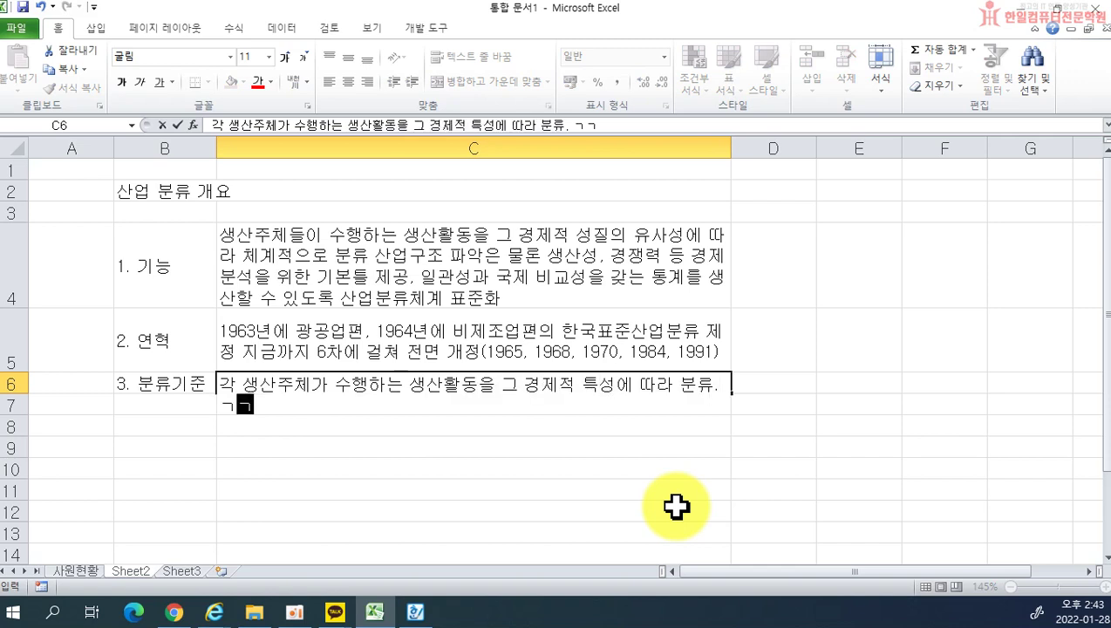
pyautogui.write('국ㅈ 비교성을 ㅜ이')
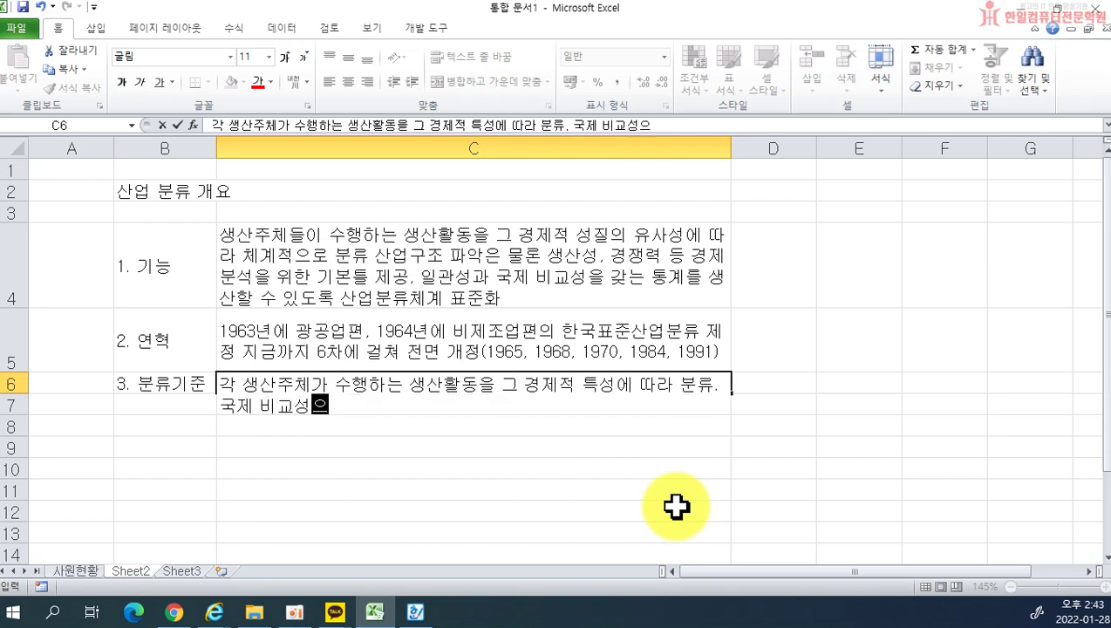
pyautogui.press('BackSpace')
pyautogui.press('BackSpace')
pyautogui.write('위하여 ')
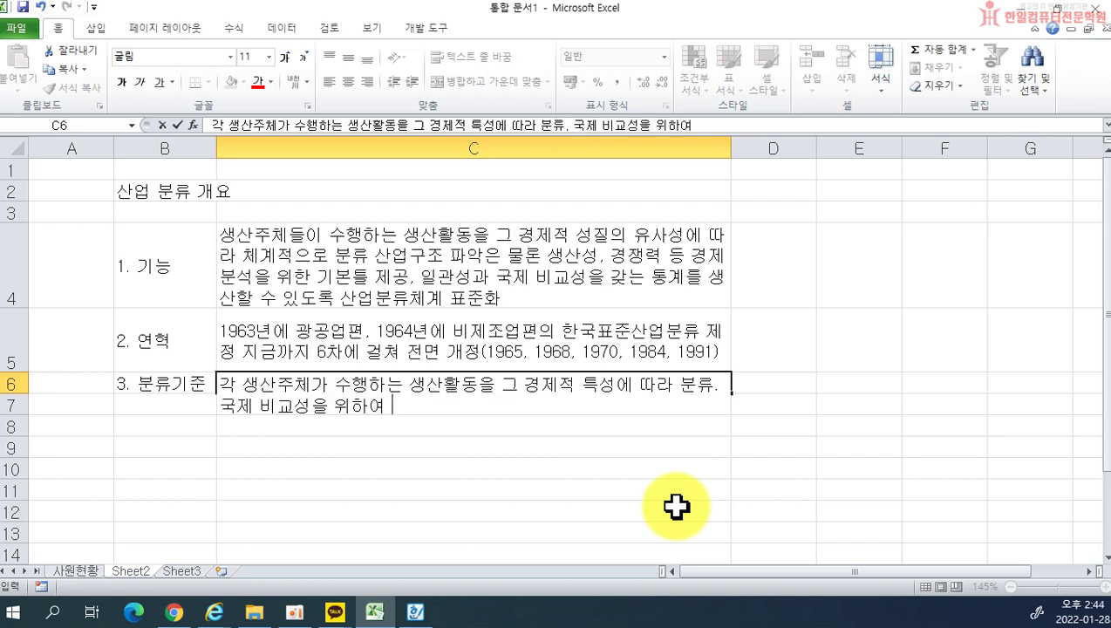
pyautogui.write('UN에서 ')
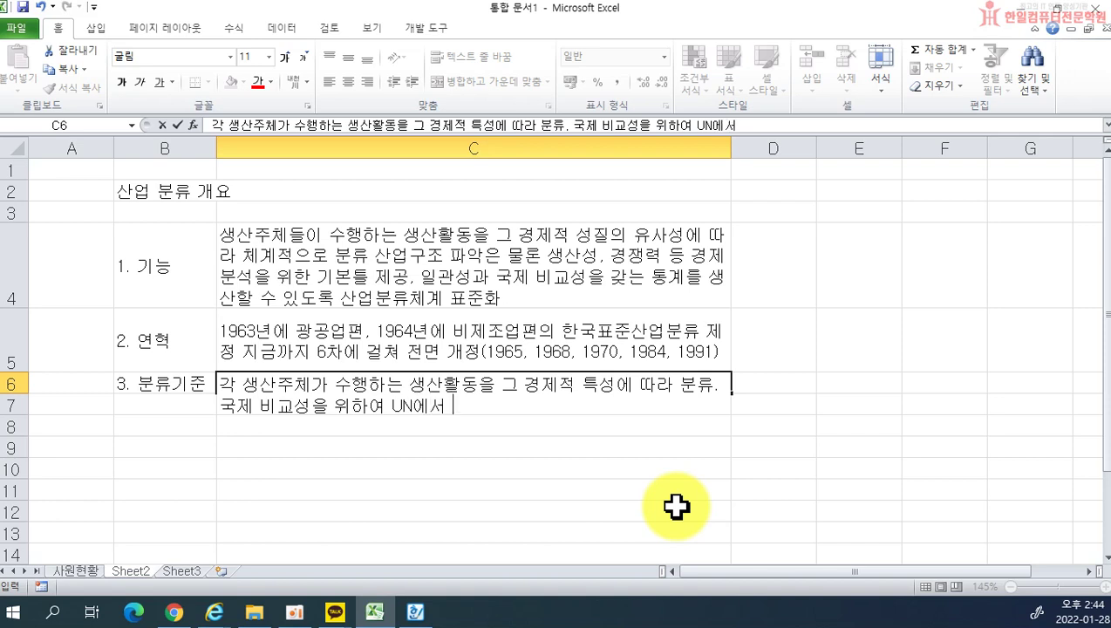
pyautogui.write('각국에 권고하고 이')
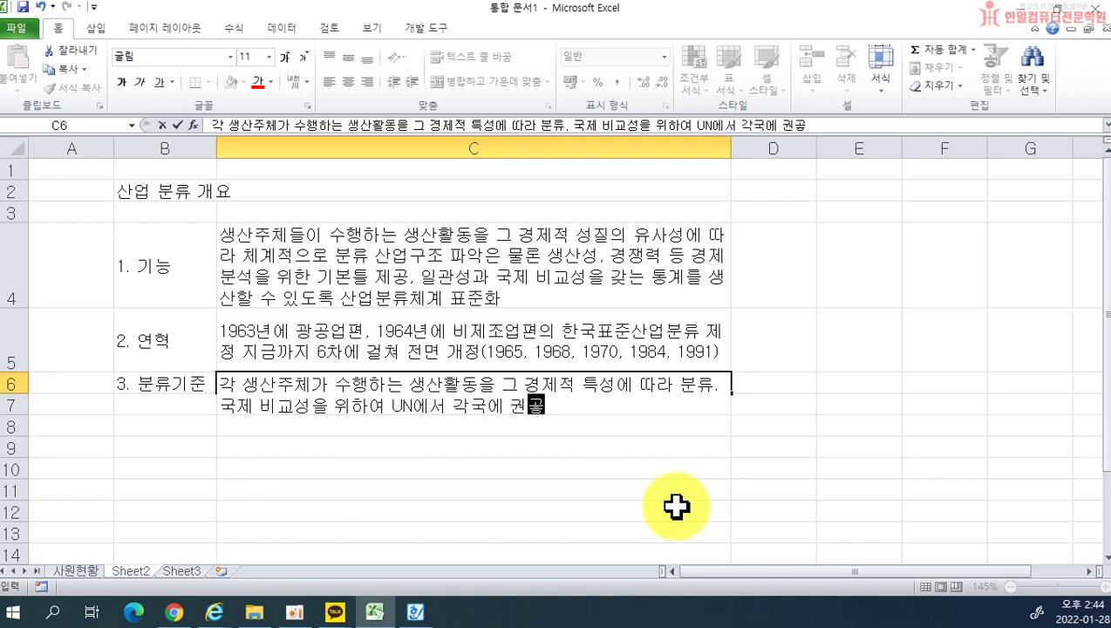
pyautogui.write('있는 기준 적용')
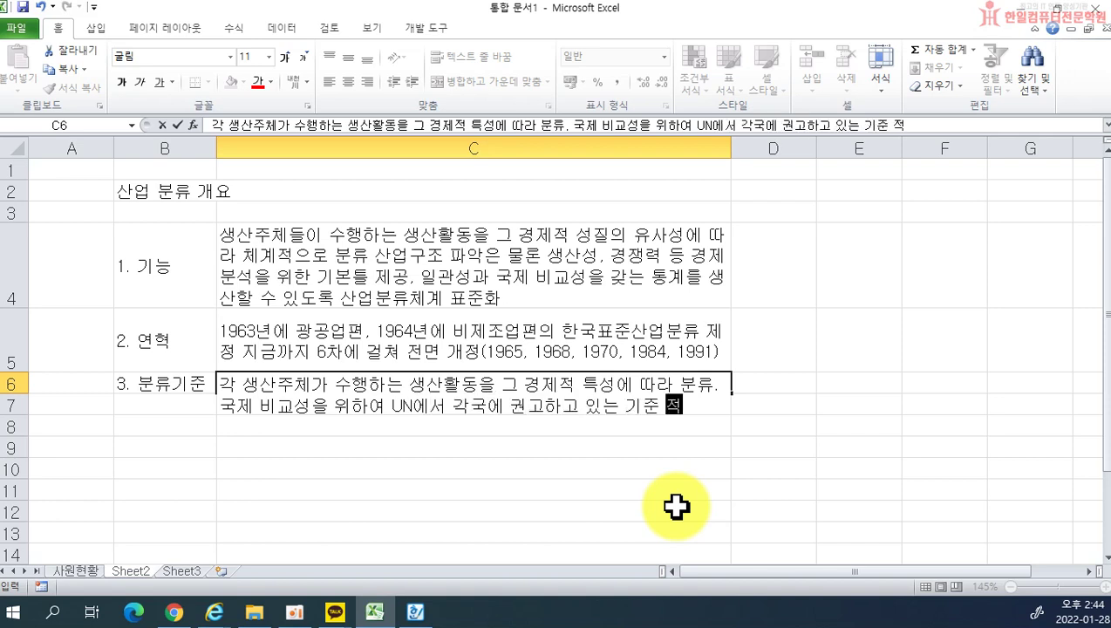
pyautogui.press('Return')
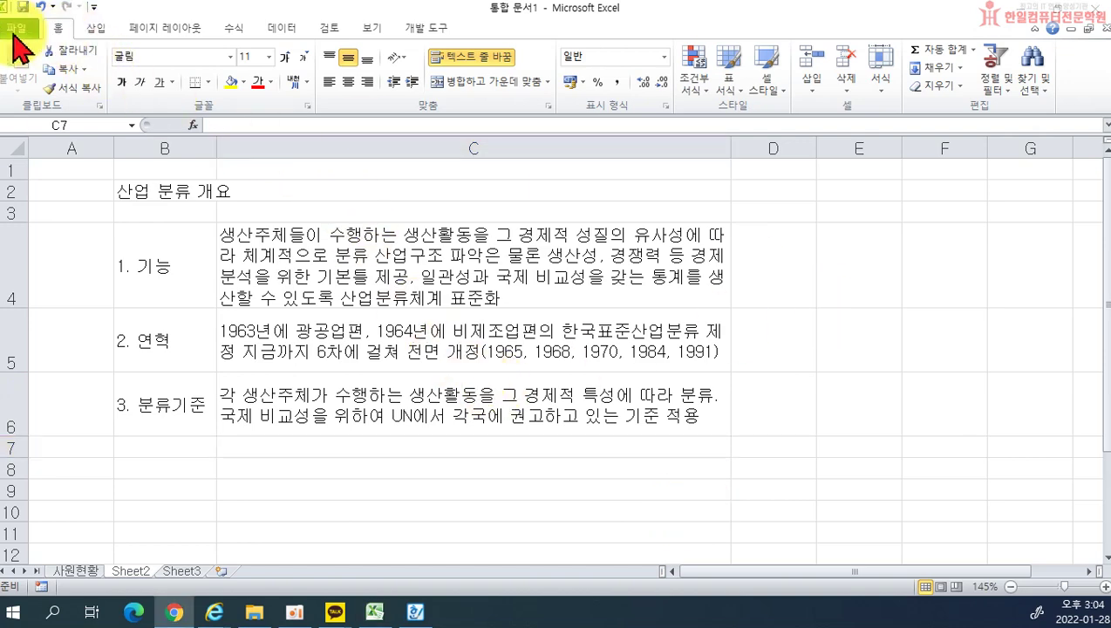
pyautogui.click(14, 35)
pyautogui.click(14, 37)
pyautogui.click(54, 242)
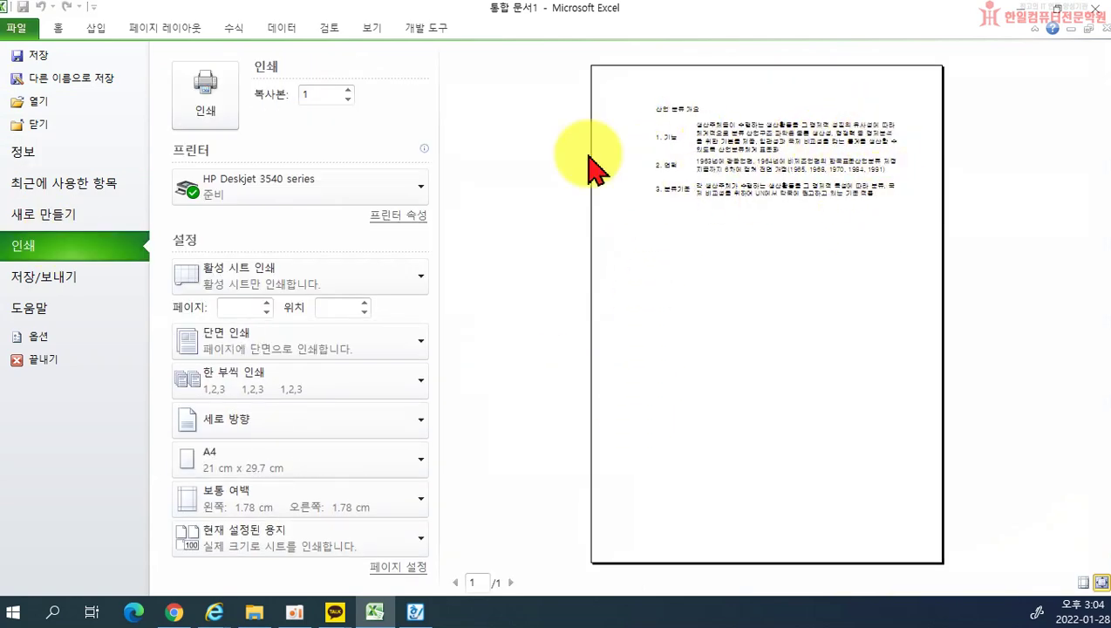
pyautogui.click(59, 29)
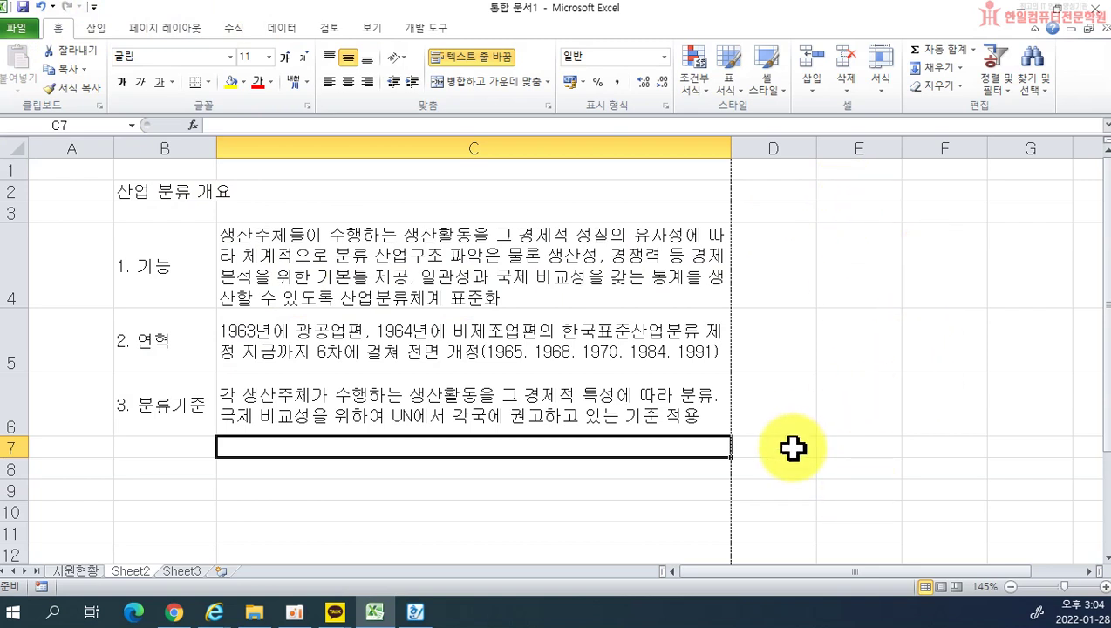
pyautogui.click(598, 488)
pyautogui.click(452, 336)
pyautogui.click(423, 418)
pyautogui.click(397, 253)
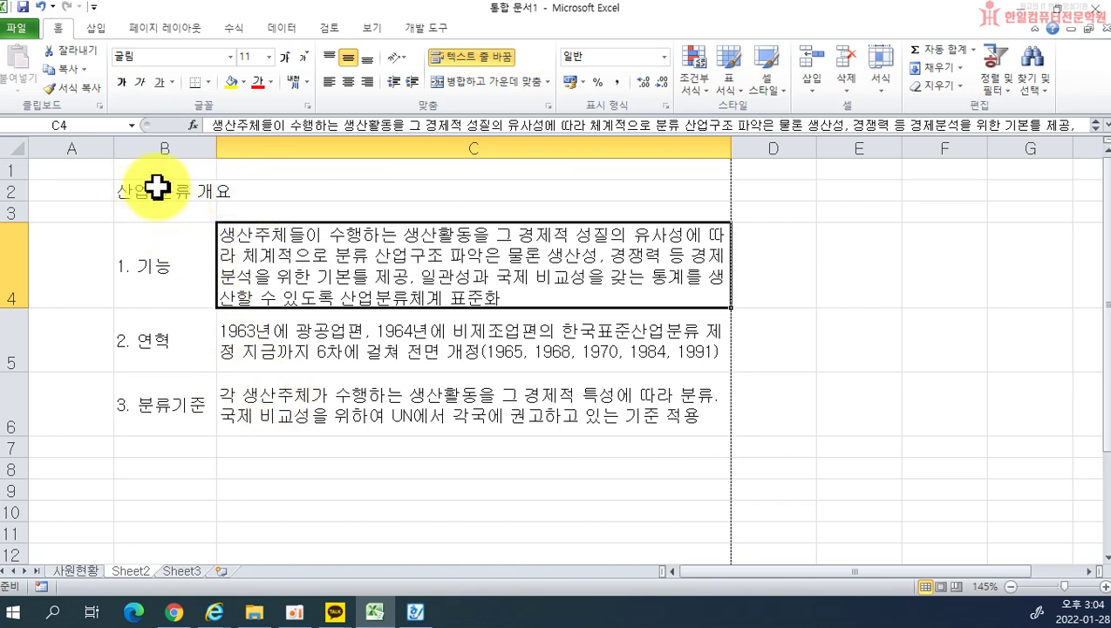
pyautogui.moveTo(170, 189); pyautogui.dragTo(347, 185)
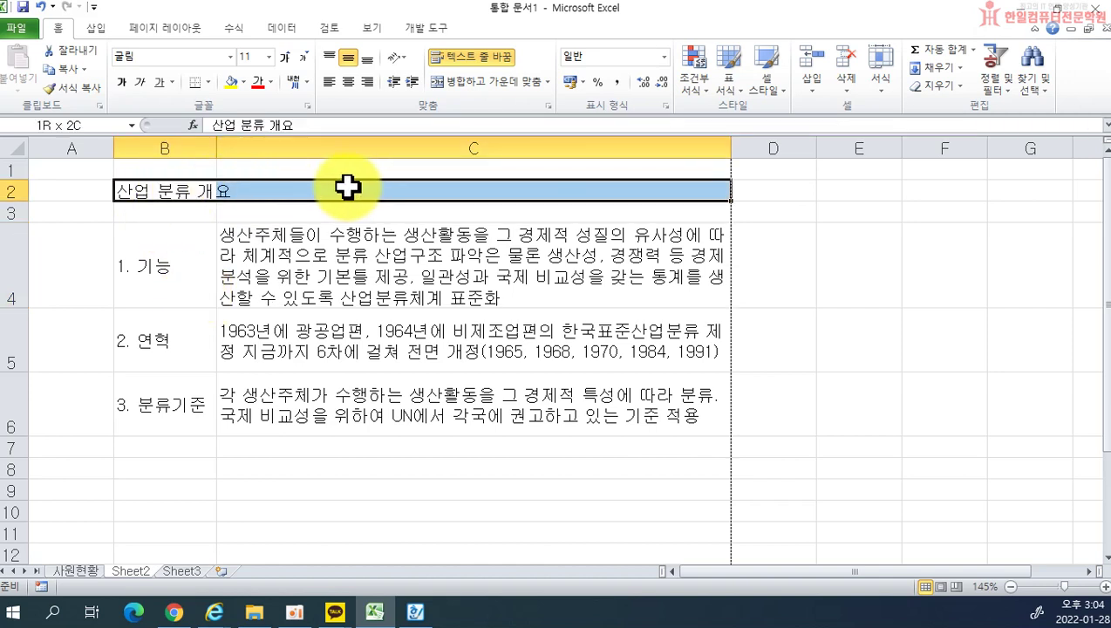
pyautogui.click(471, 490)
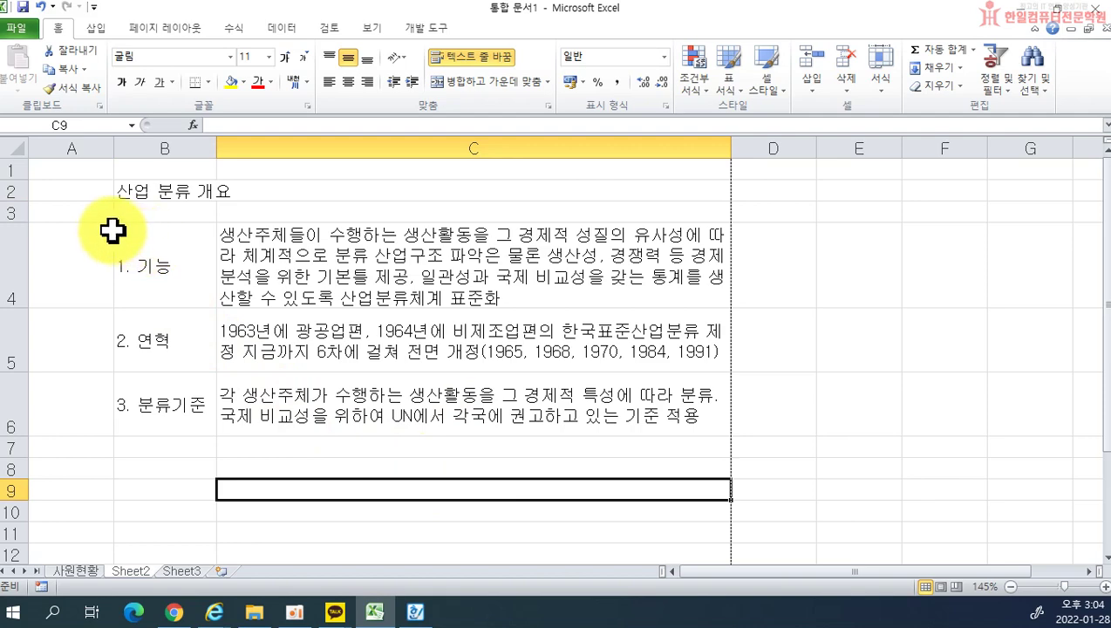
pyautogui.click(16, 29)
pyautogui.click(31, 245)
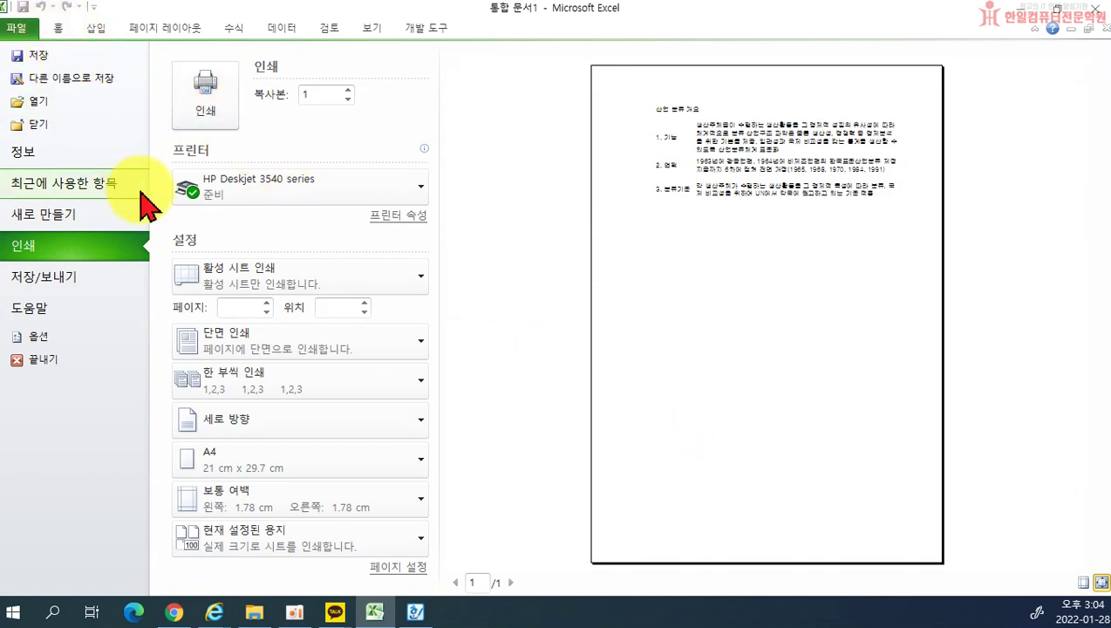
pyautogui.press('Escape')
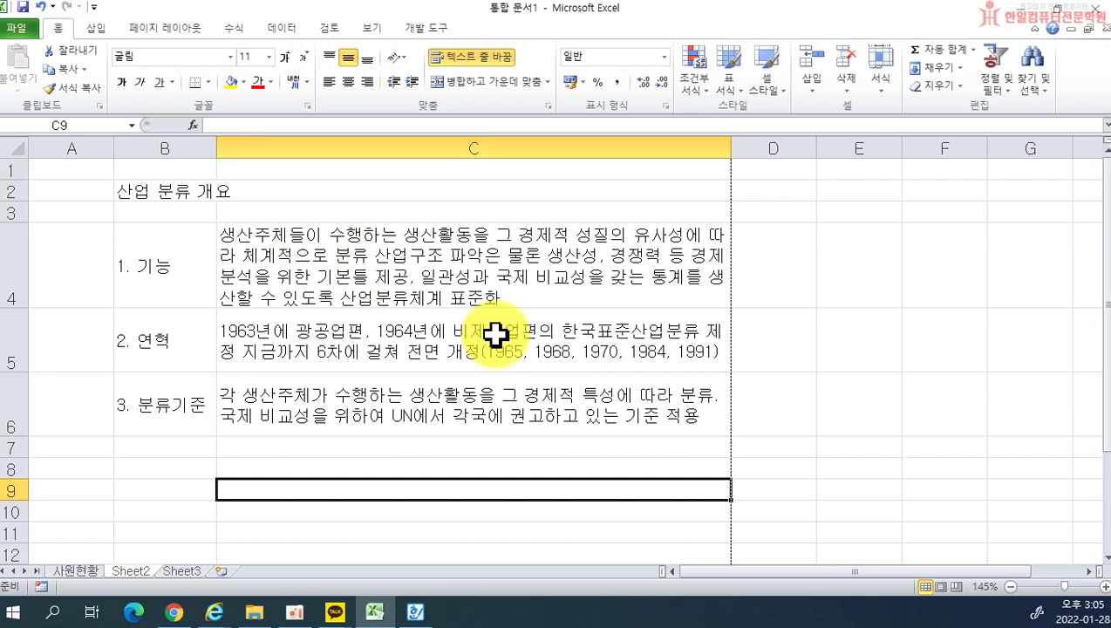
pyautogui.click(421, 342)
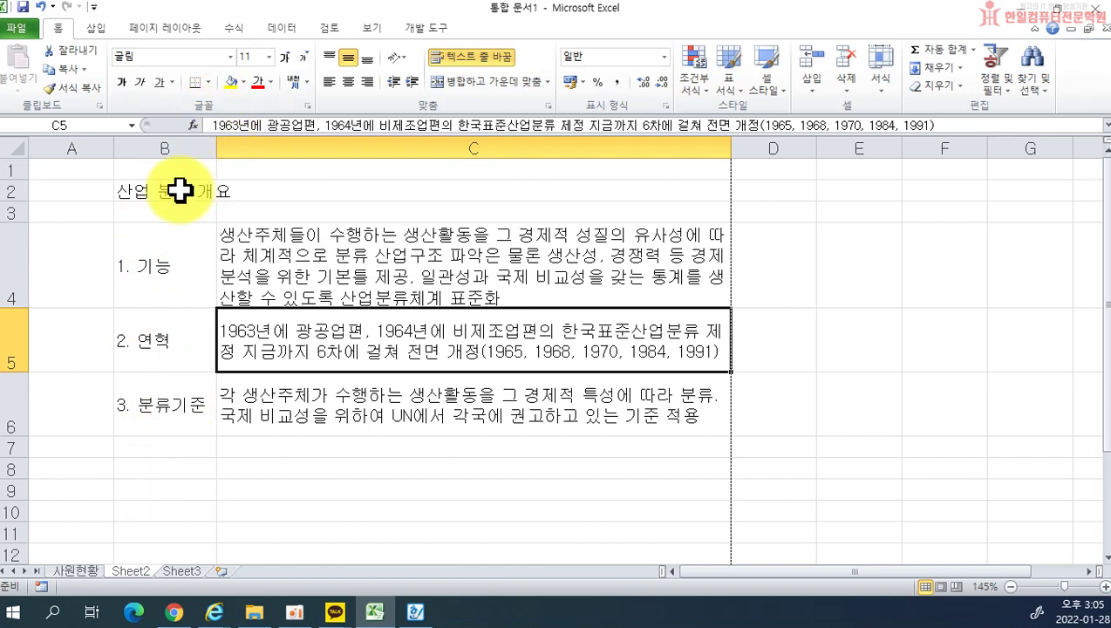
pyautogui.moveTo(161, 186); pyautogui.dragTo(297, 197)
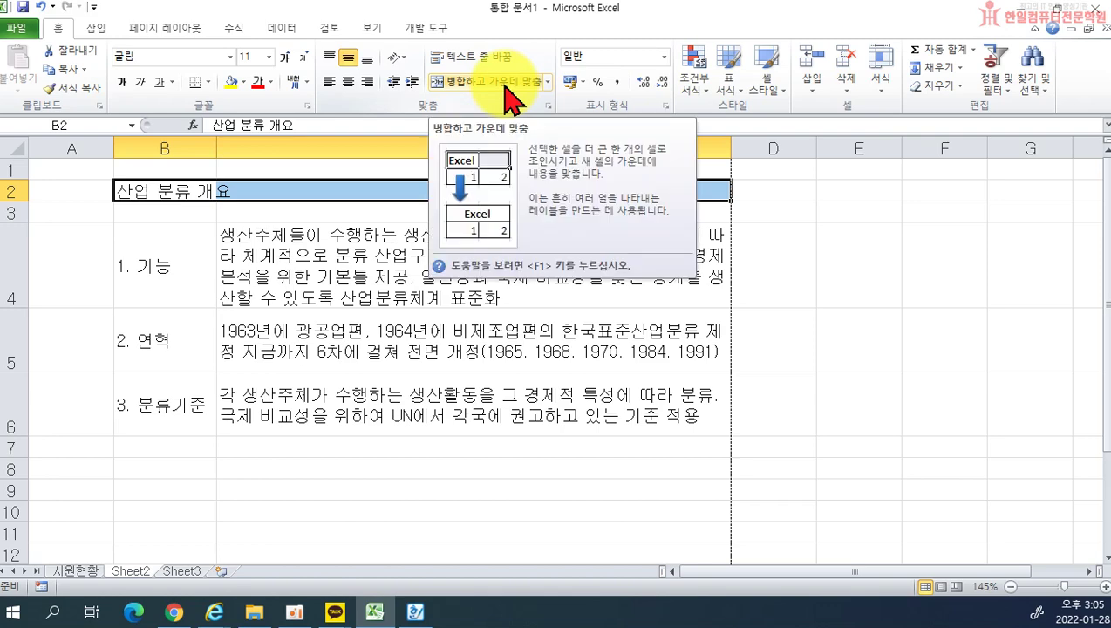
# Step: Merge and center 산업 분류 개요 across B2:C2 and set it to 16 pt
pyautogui.click(510, 87)
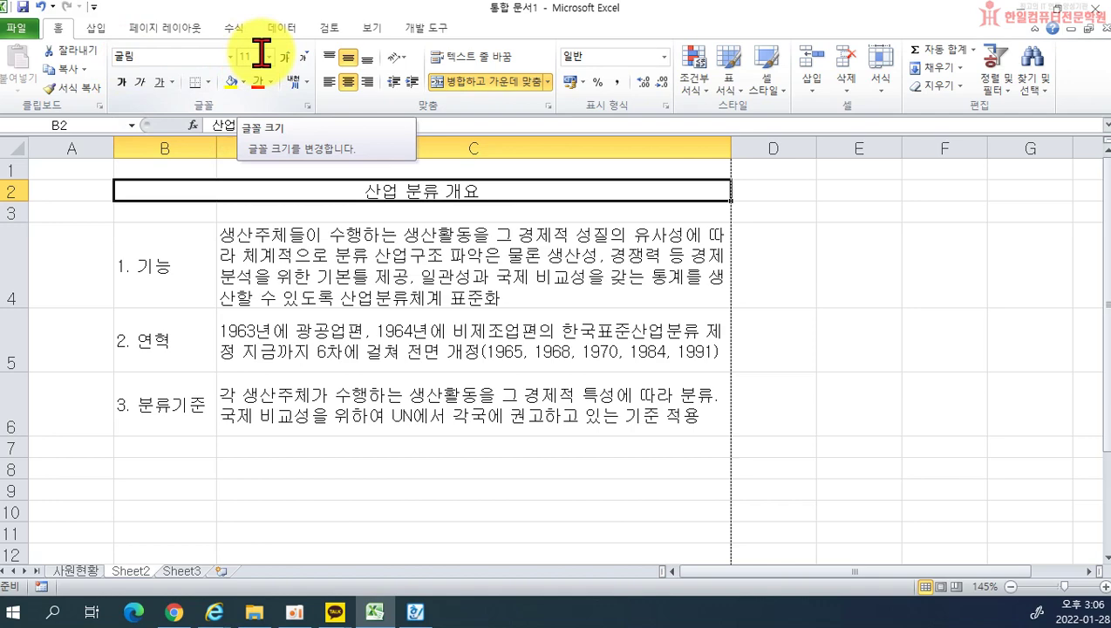
pyautogui.click(269, 56)
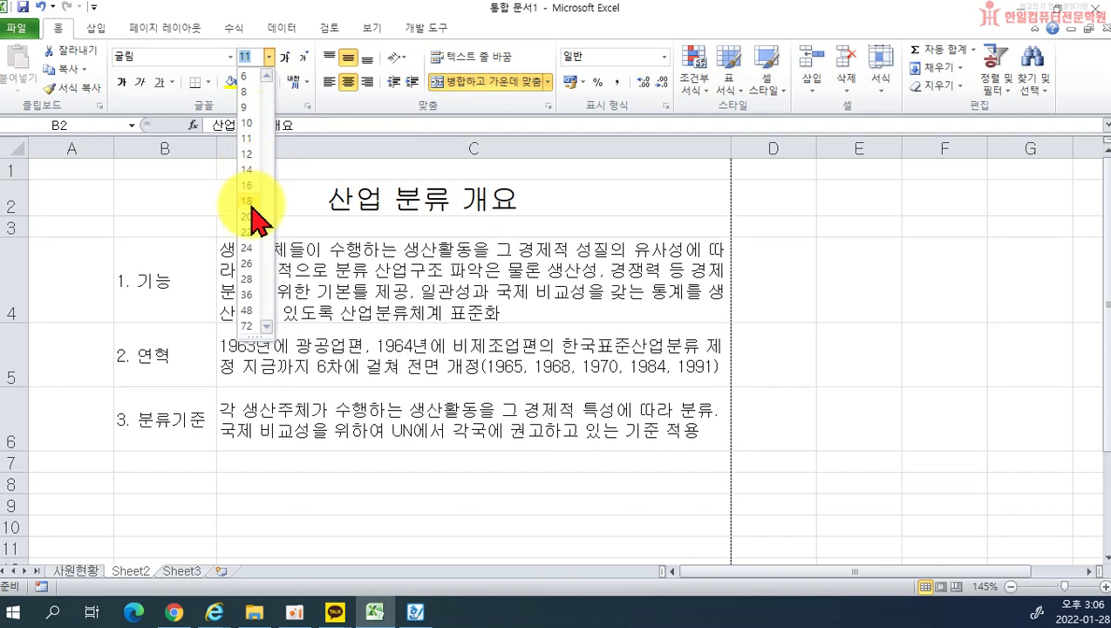
pyautogui.click(251, 185)
pyautogui.click(415, 612)
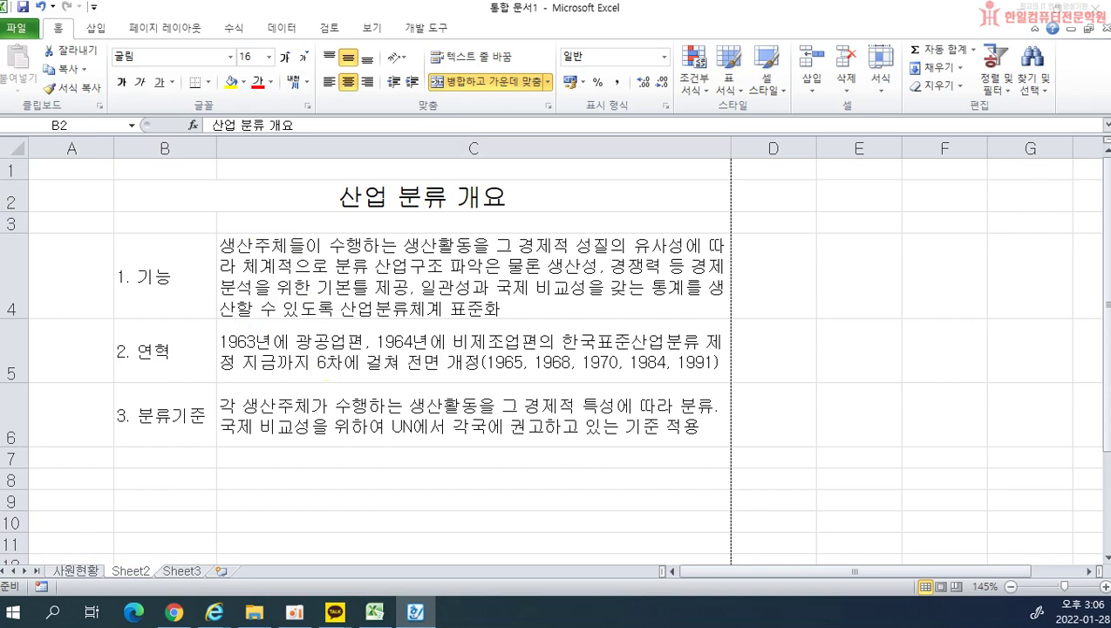
# Step: Change the merged title's font to HY수평선B, after briefly trying HY헤드라인M
pyautogui.click(221, 199)
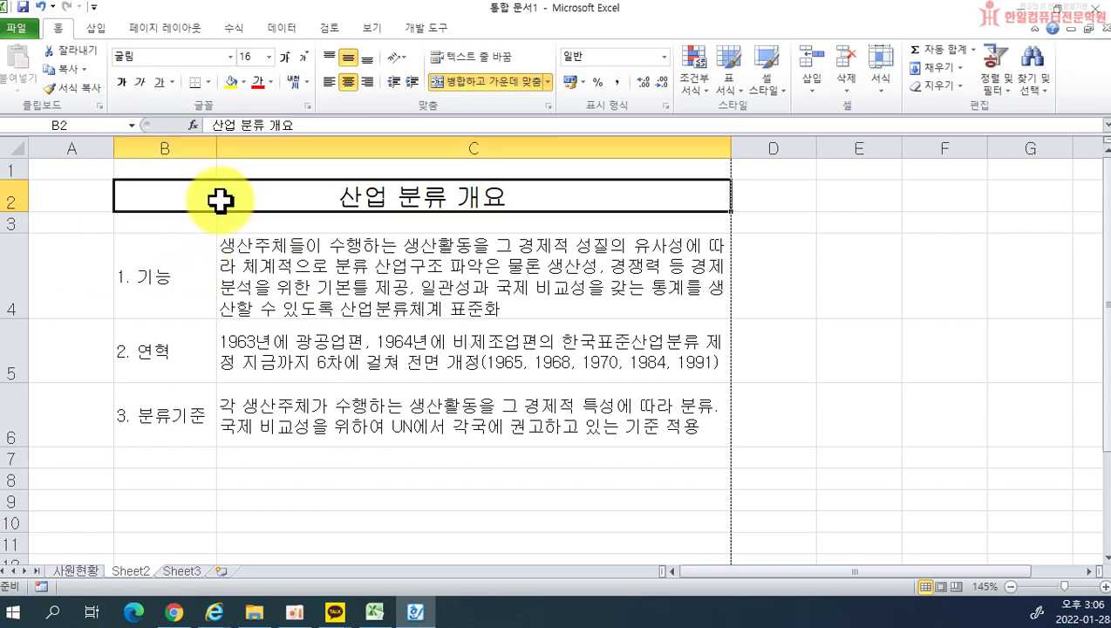
pyautogui.click(230, 57)
pyautogui.scroll(2, 209, 161)
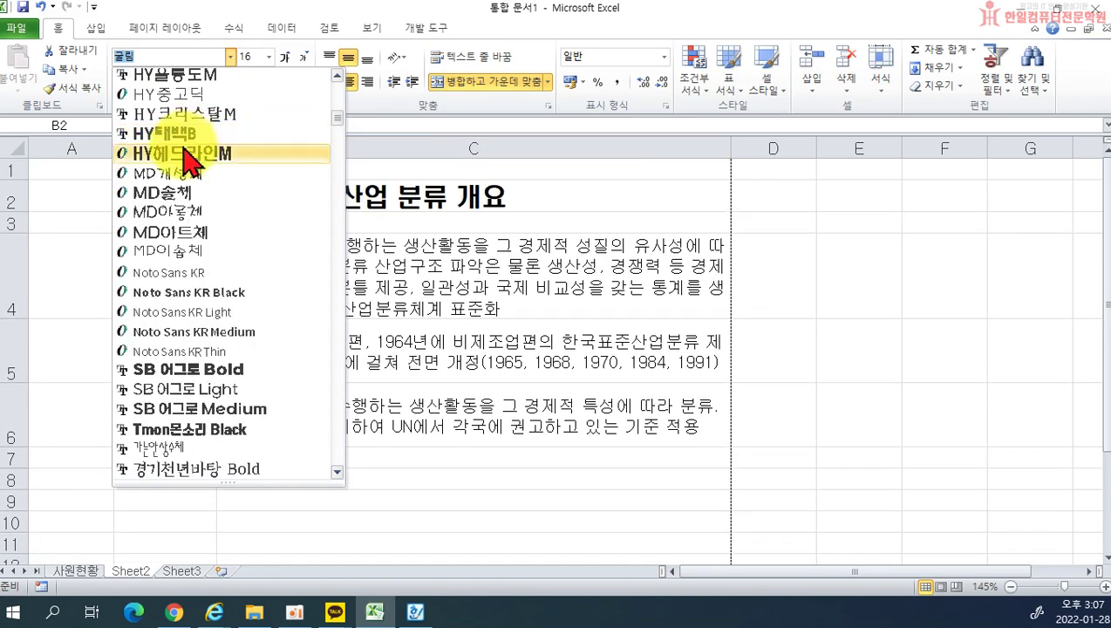
pyautogui.scroll(1, 185, 152)
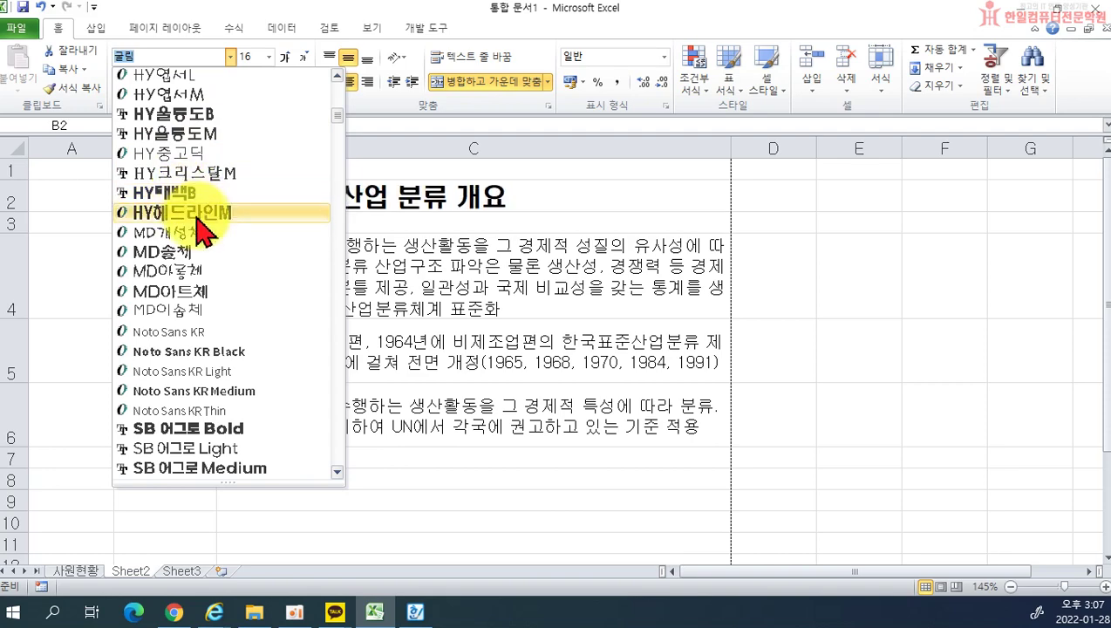
pyautogui.click(188, 212)
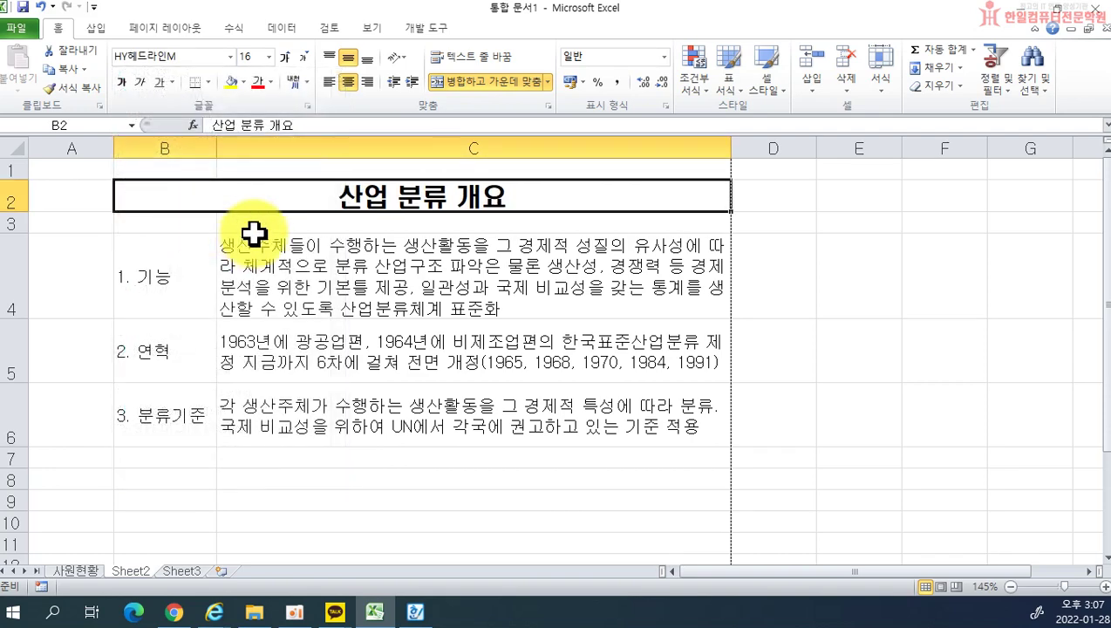
pyautogui.click(229, 58)
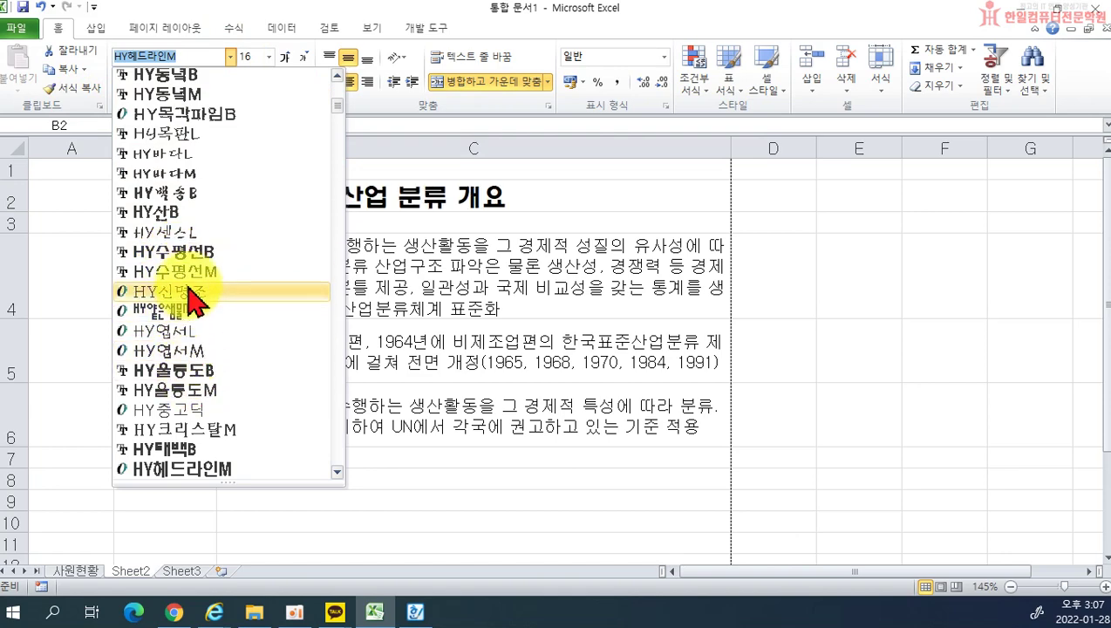
pyautogui.click(189, 253)
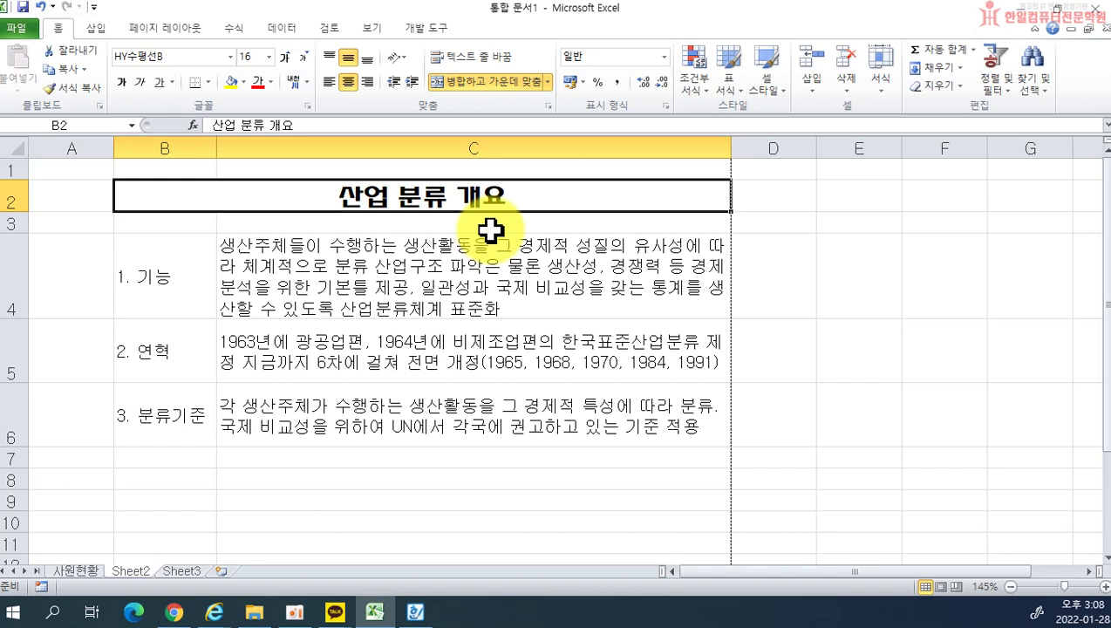
# Step: Apply All Borders to the item table B4:C6
pyautogui.moveTo(162, 263); pyautogui.dragTo(433, 409)
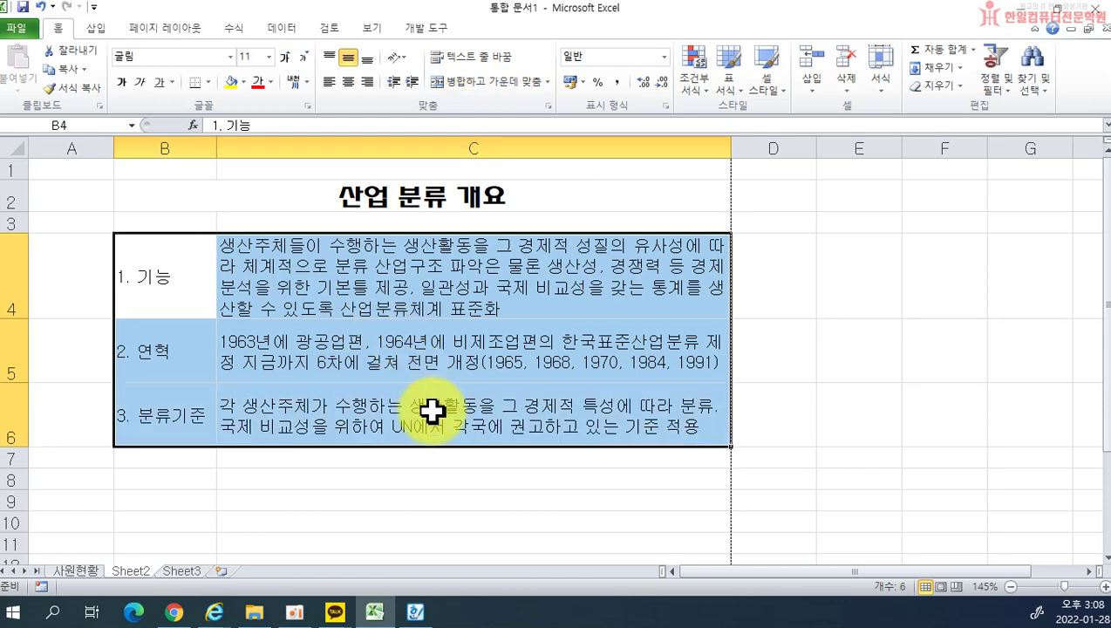
pyautogui.click(310, 256)
pyautogui.moveTo(174, 278); pyautogui.dragTo(369, 410)
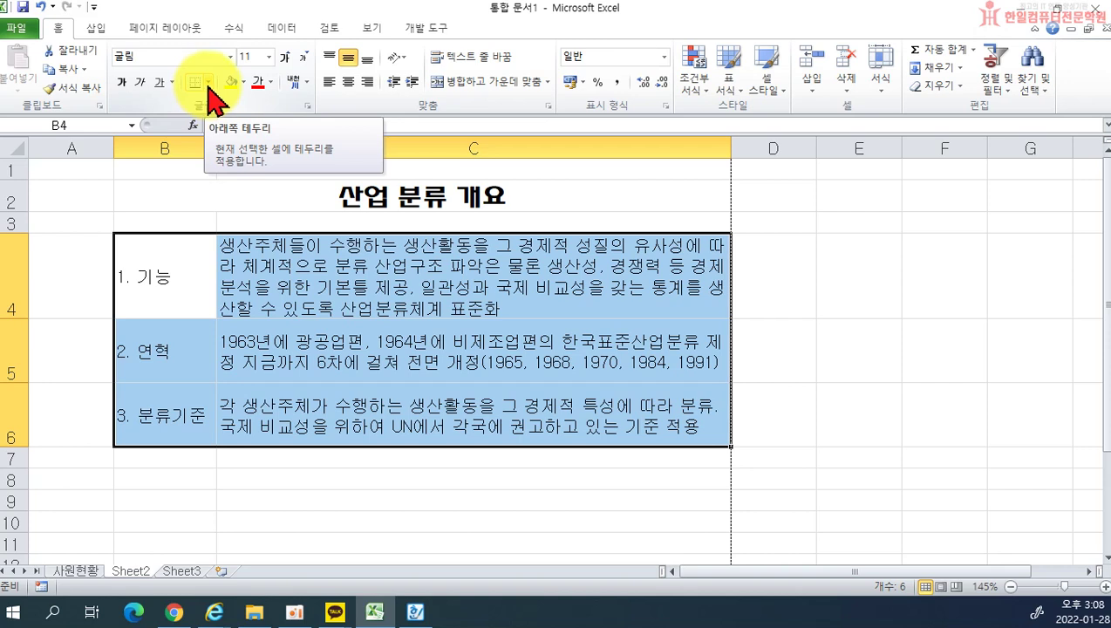
pyautogui.click(209, 85)
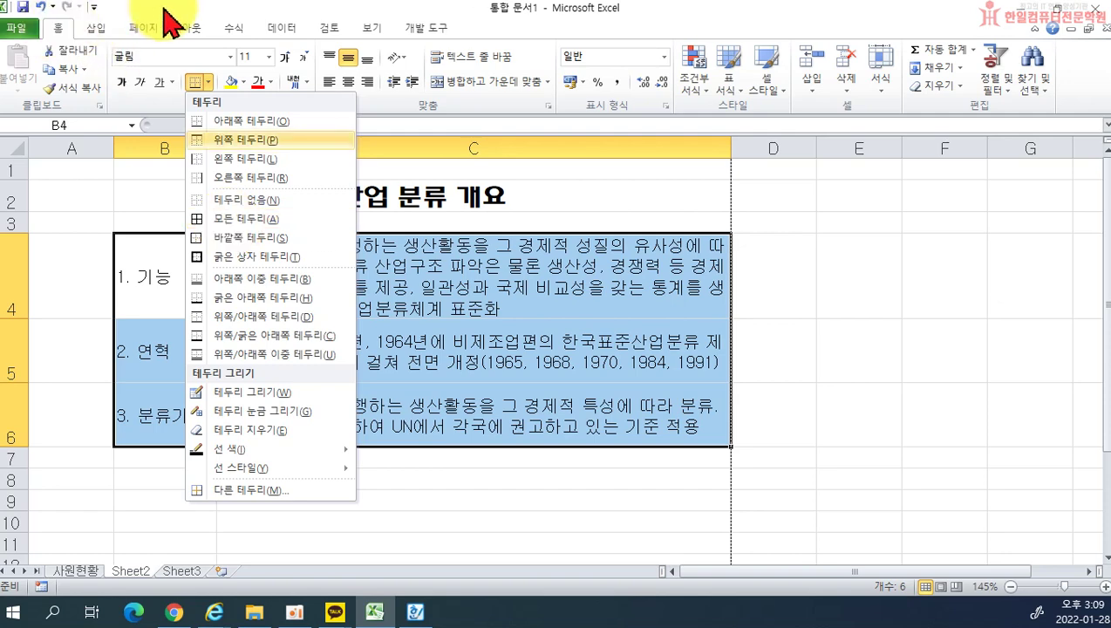
pyautogui.click(234, 125)
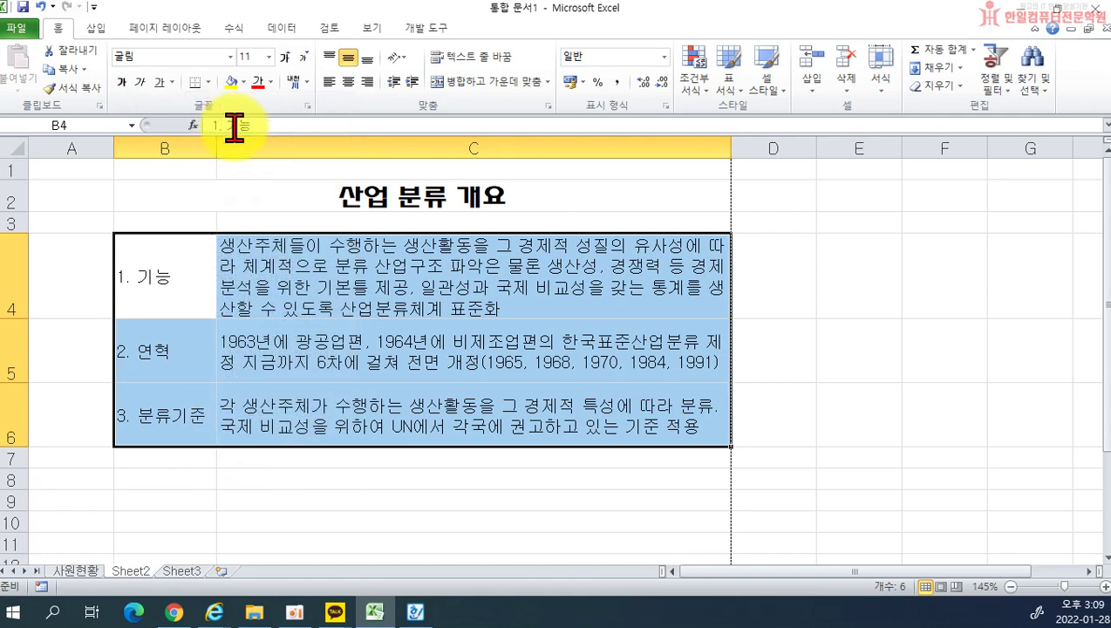
pyautogui.click(208, 82)
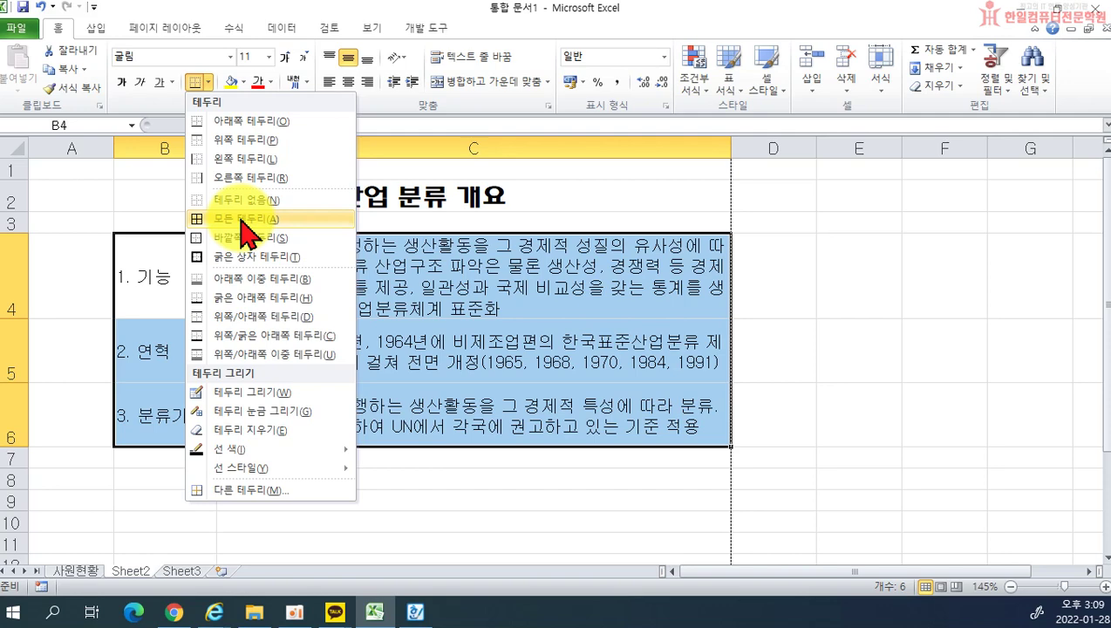
pyautogui.click(241, 220)
pyautogui.click(504, 504)
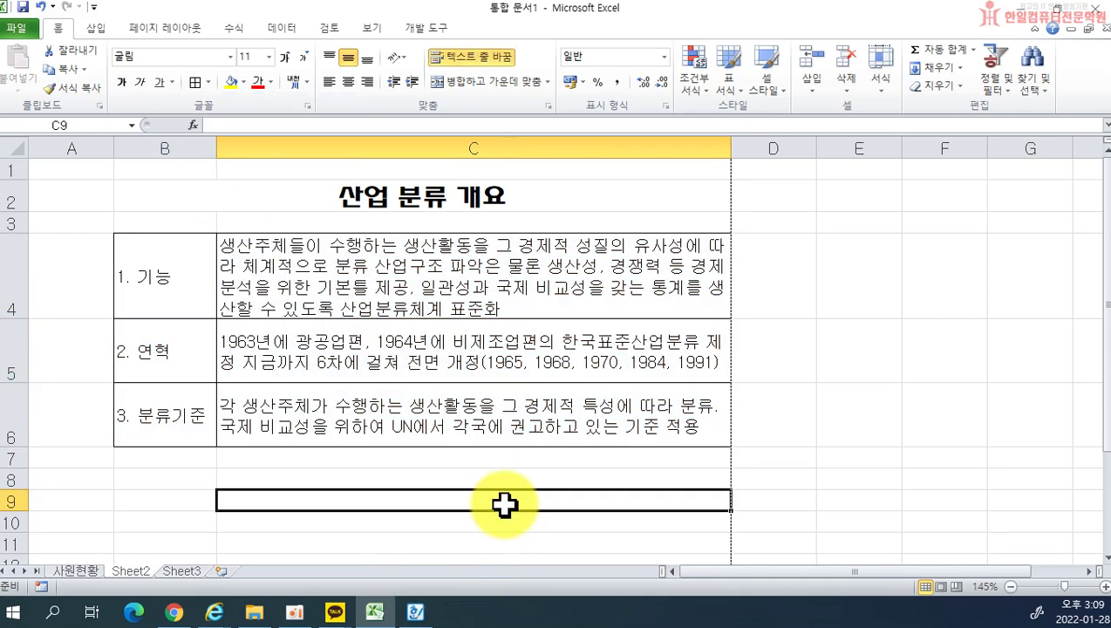
# Step: Shade the item label cells B4:B6 with a gray background fill
pyautogui.moveTo(165, 279); pyautogui.dragTo(164, 411)
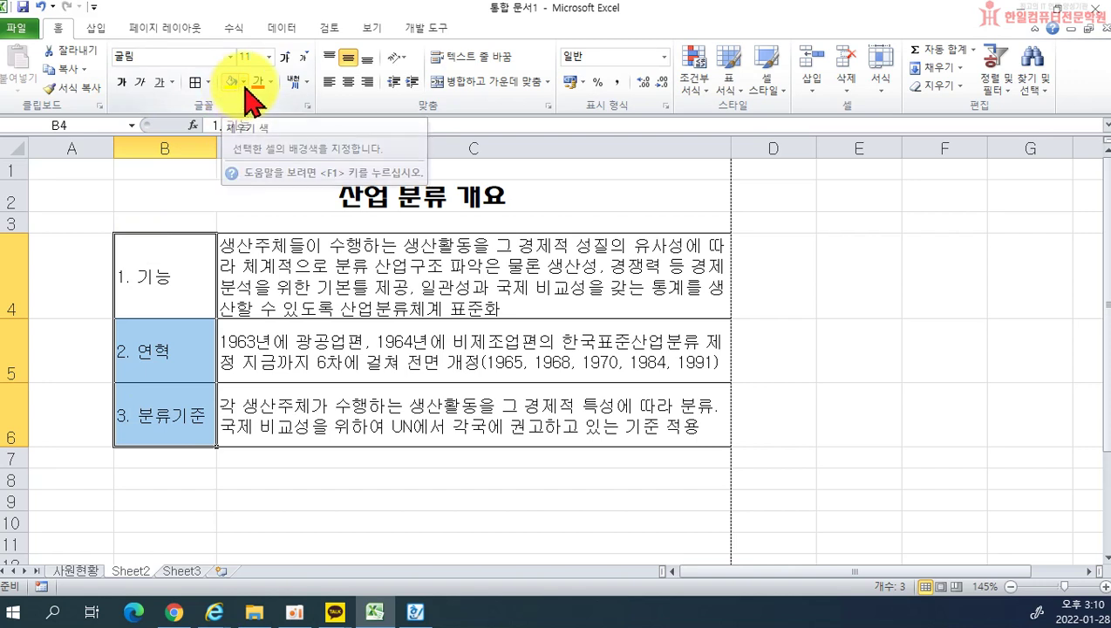
pyautogui.click(244, 82)
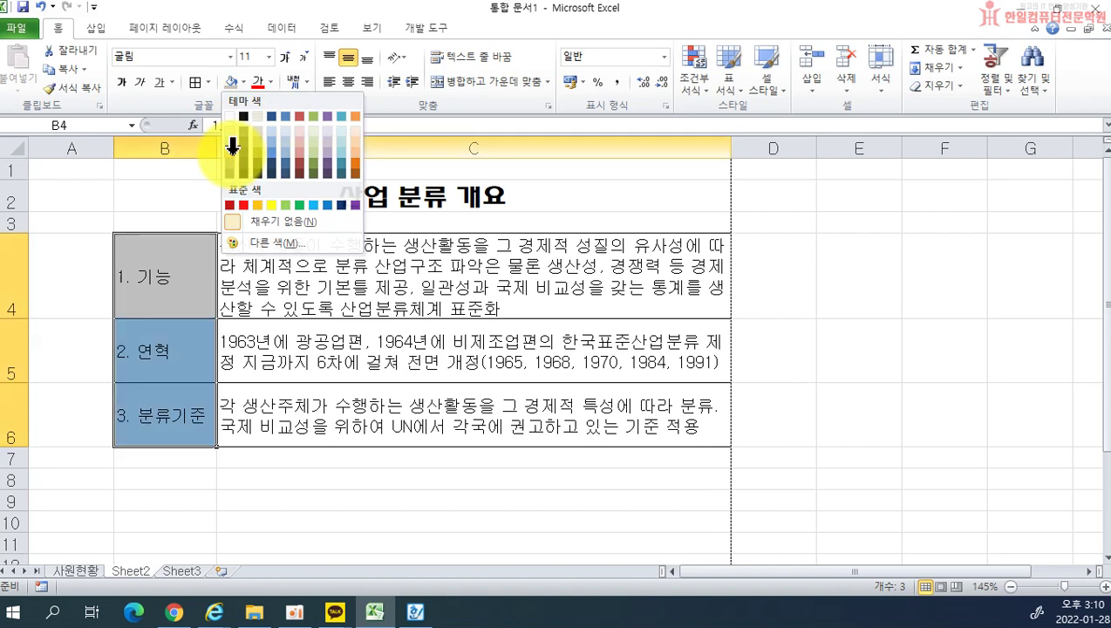
pyautogui.click(230, 152)
pyautogui.click(317, 516)
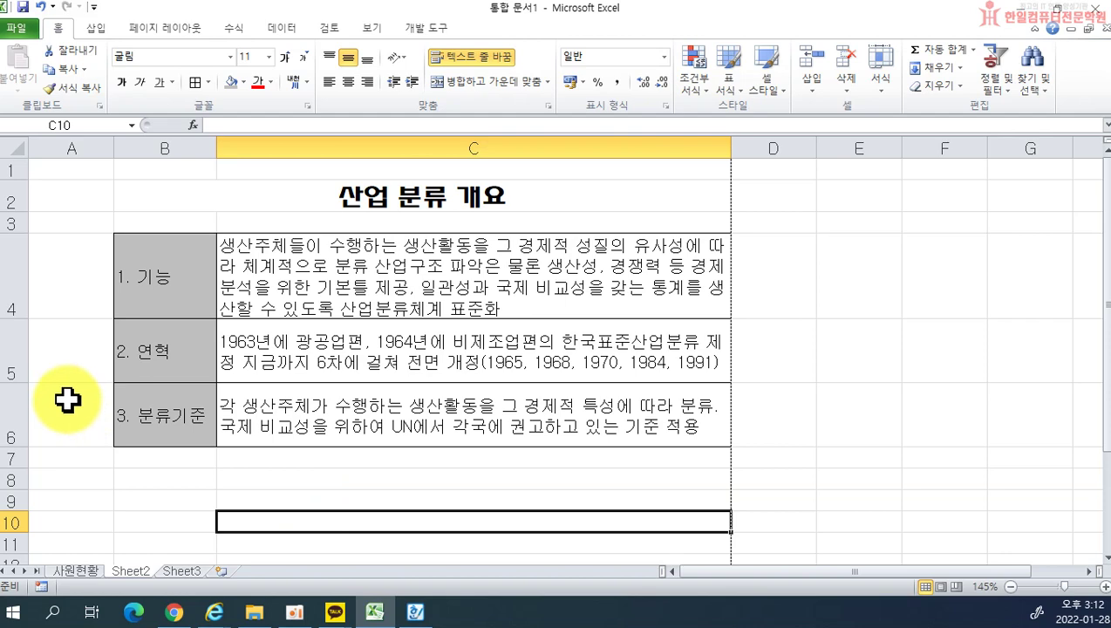
# Step: Set rows 4 to 6 to an equal height of about 60.75 so the wrapped descriptions fit
pyautogui.moveTo(18, 273); pyautogui.dragTo(30, 410)
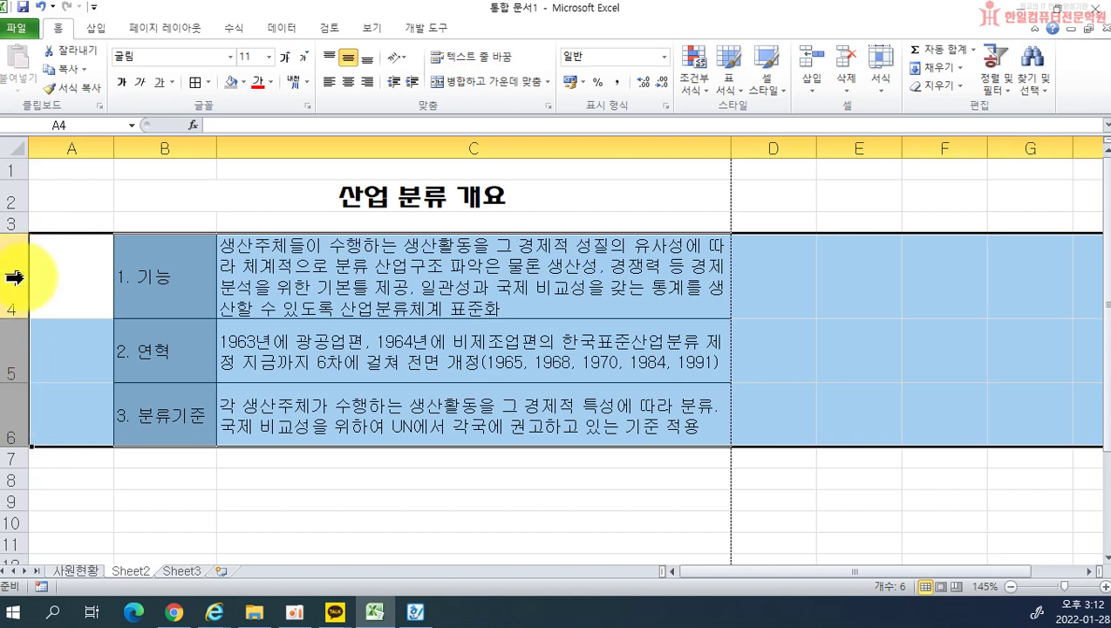
pyautogui.moveTo(8, 273); pyautogui.dragTo(8, 406)
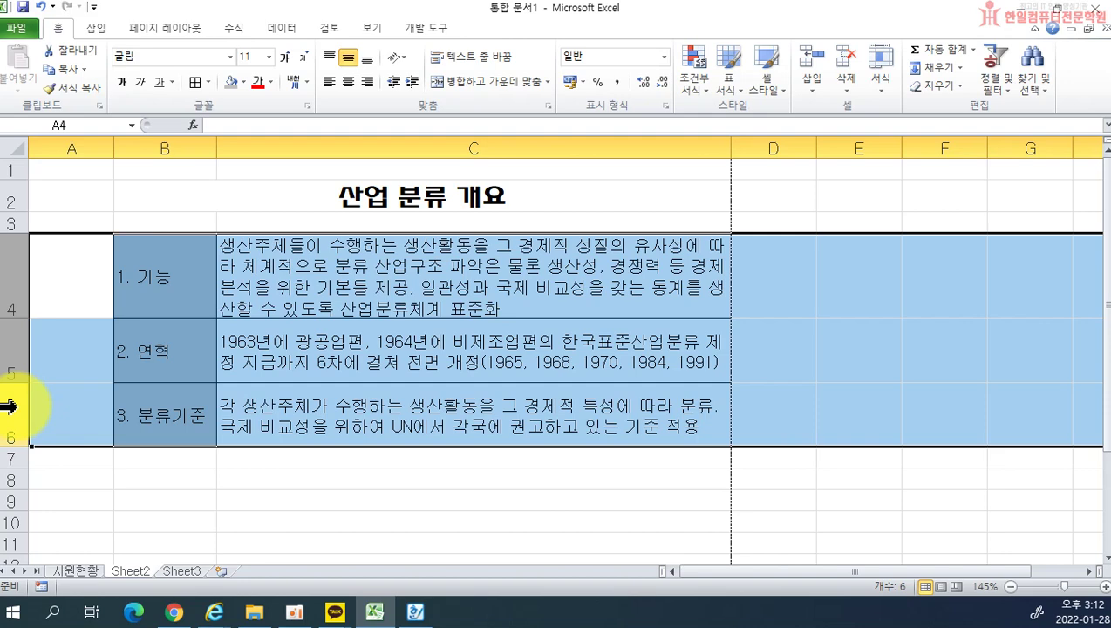
pyautogui.click(235, 323)
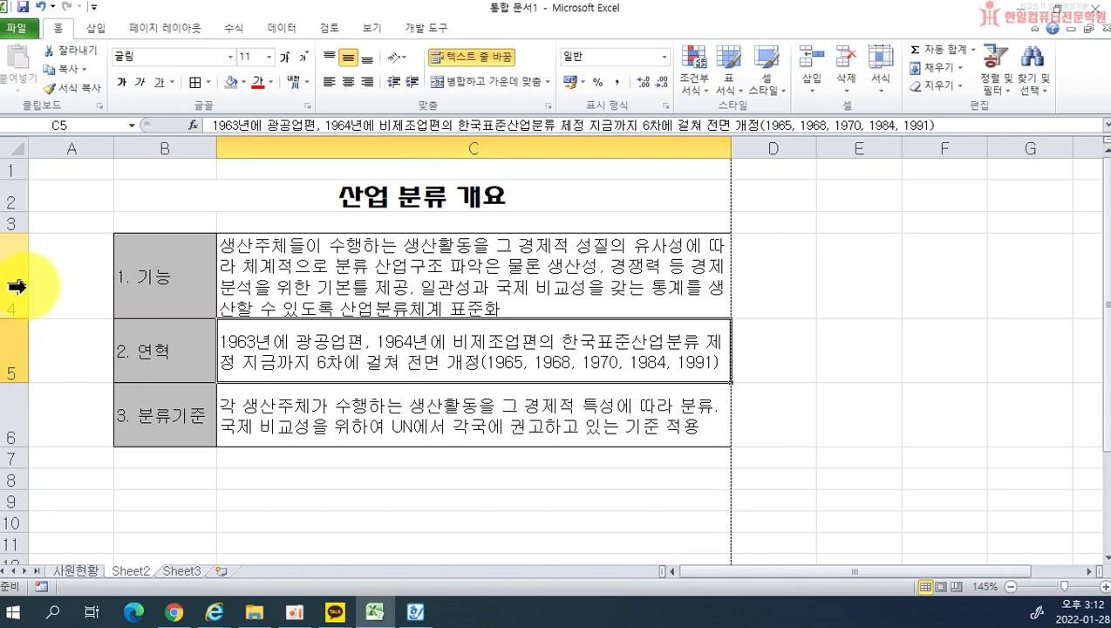
pyautogui.moveTo(17, 286); pyautogui.dragTo(16, 410)
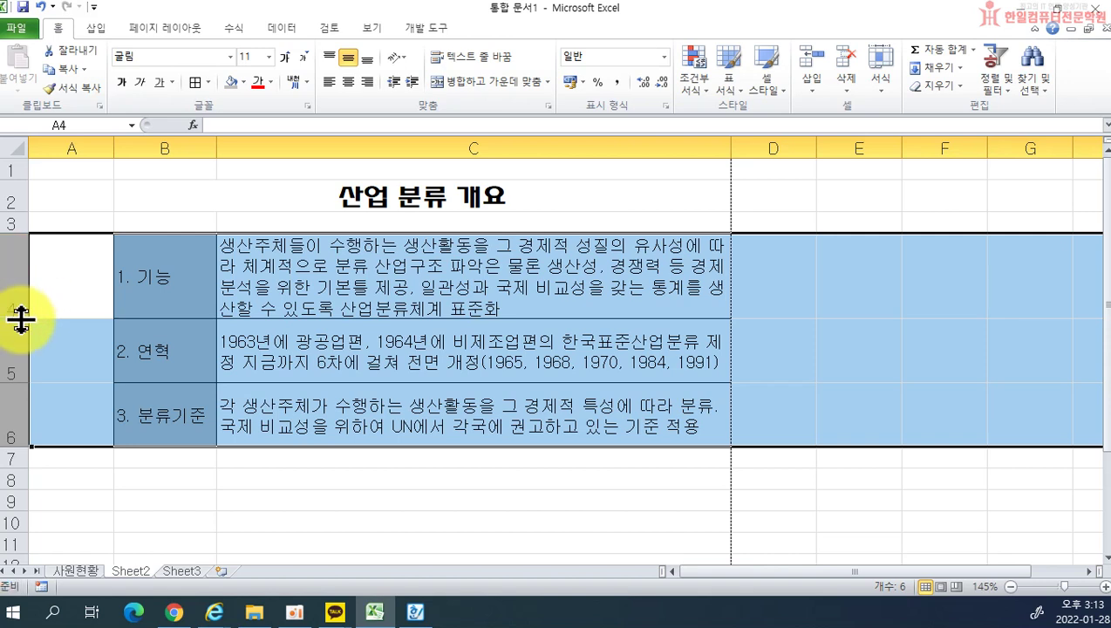
pyautogui.moveTo(21, 320); pyautogui.dragTo(25, 327)
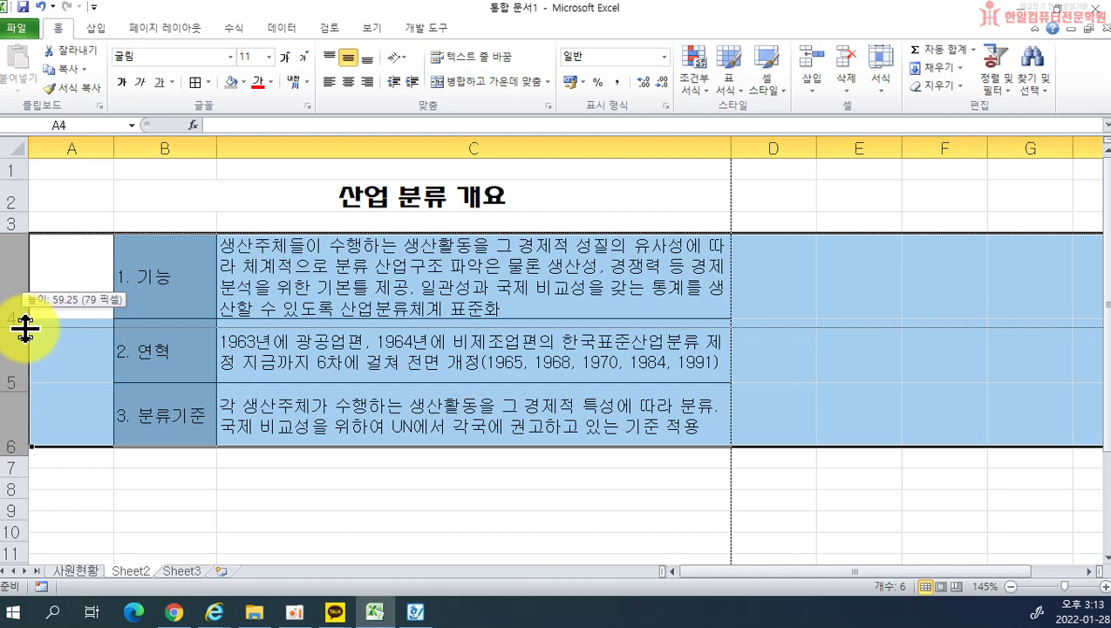
pyautogui.moveTo(25, 328); pyautogui.dragTo(23, 326)
pyautogui.click(834, 376)
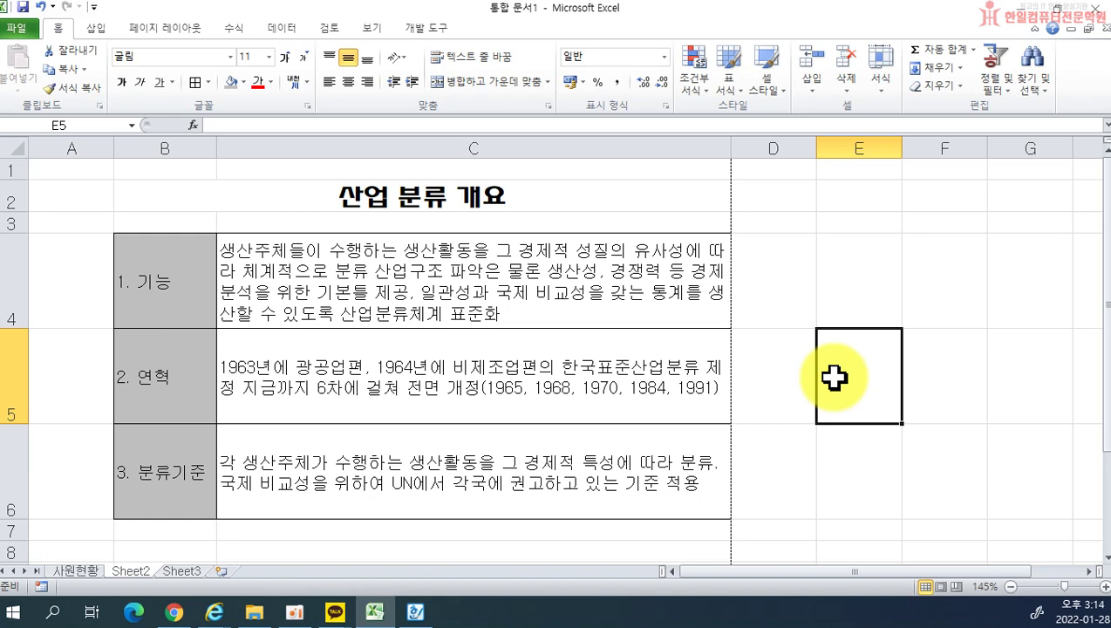
pyautogui.click(21, 27)
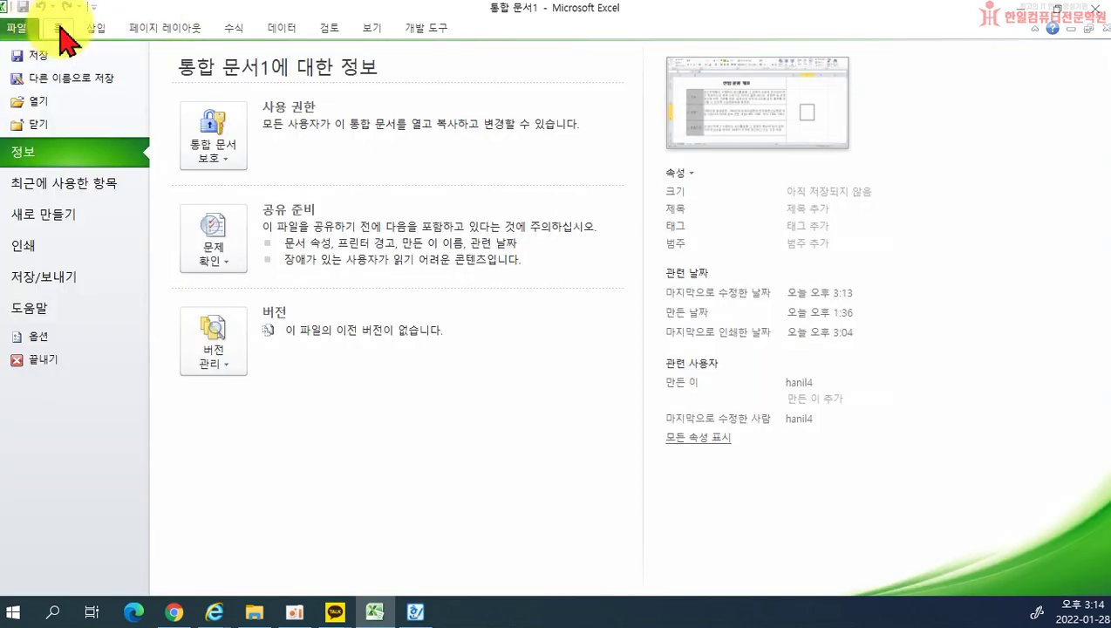
pyautogui.click(60, 28)
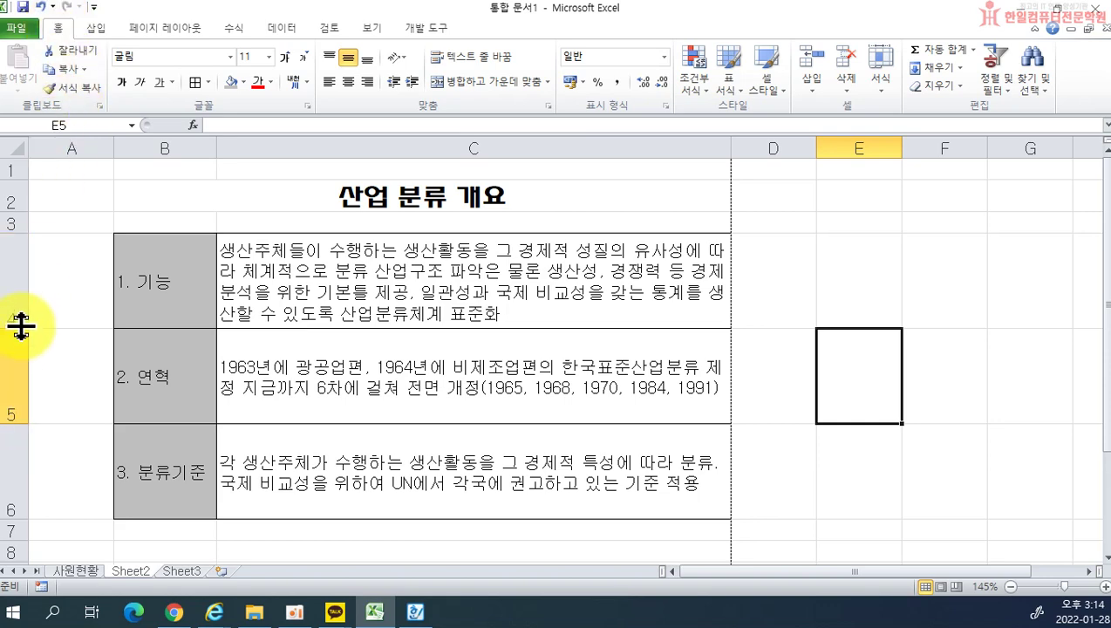
pyautogui.moveTo(15, 287); pyautogui.dragTo(2, 452)
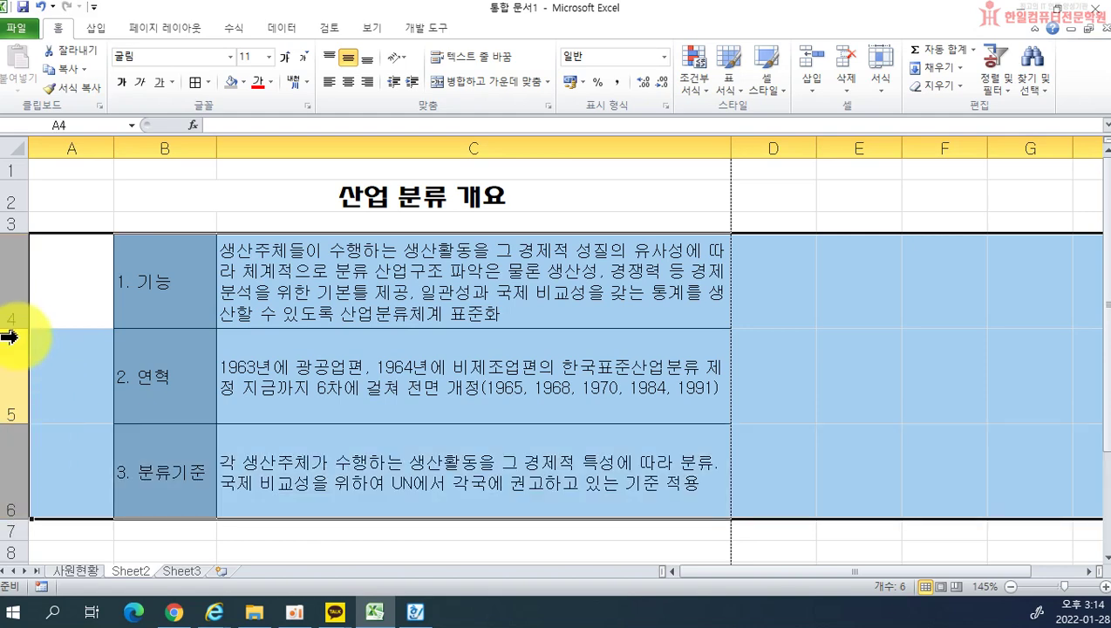
pyautogui.moveTo(18, 327); pyautogui.dragTo(17, 325)
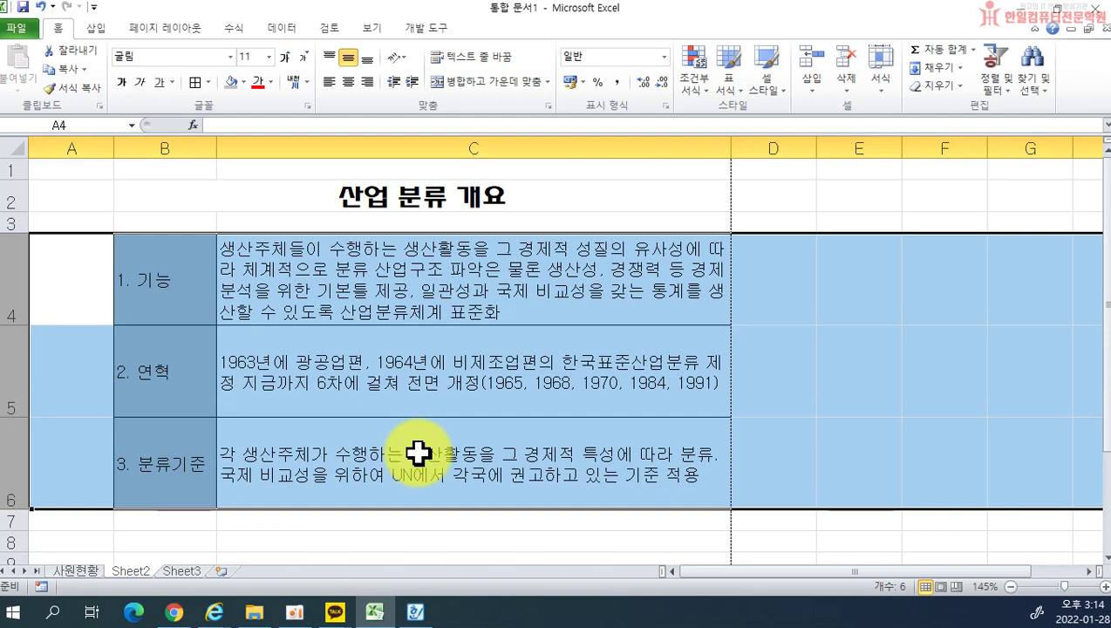
pyautogui.click(418, 452)
pyautogui.moveTo(13, 325); pyautogui.dragTo(12, 342)
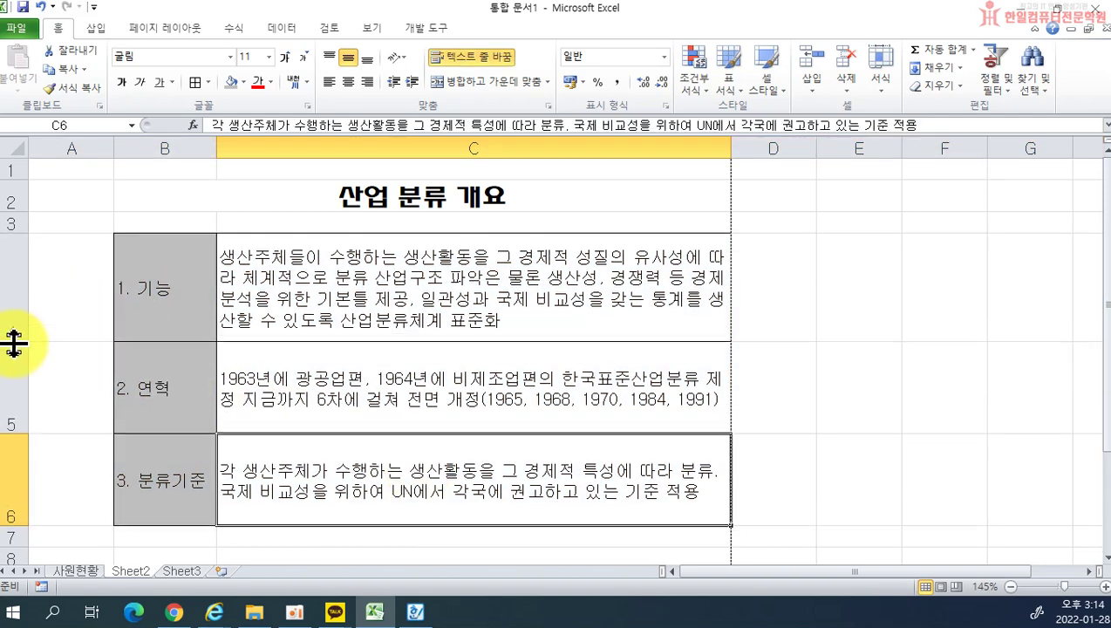
pyautogui.click(40, 7)
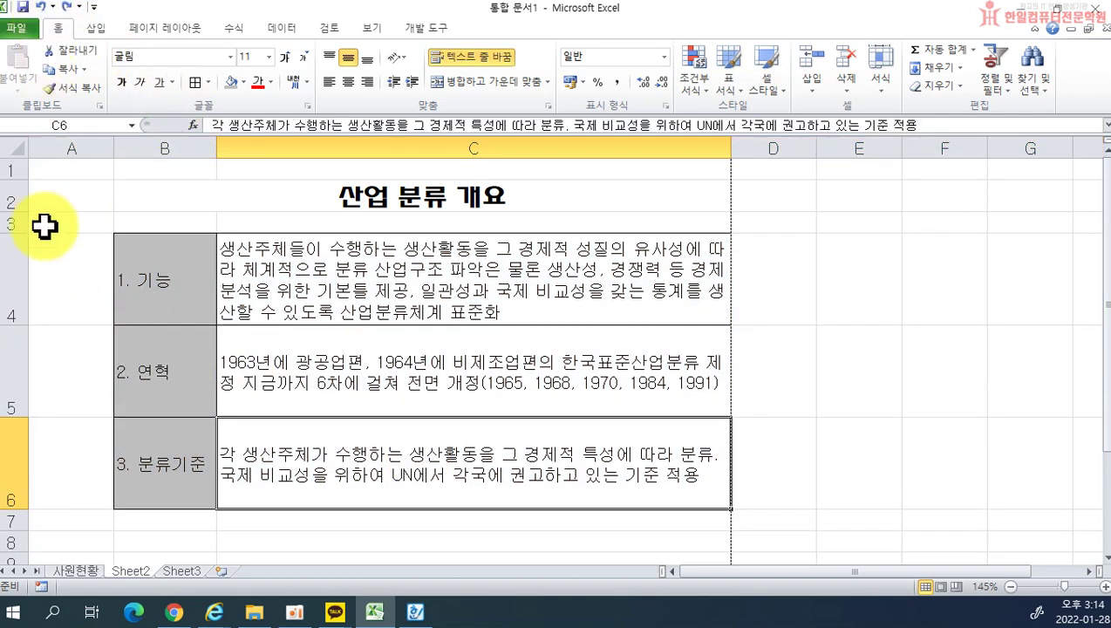
pyautogui.moveTo(7, 304); pyautogui.dragTo(20, 449)
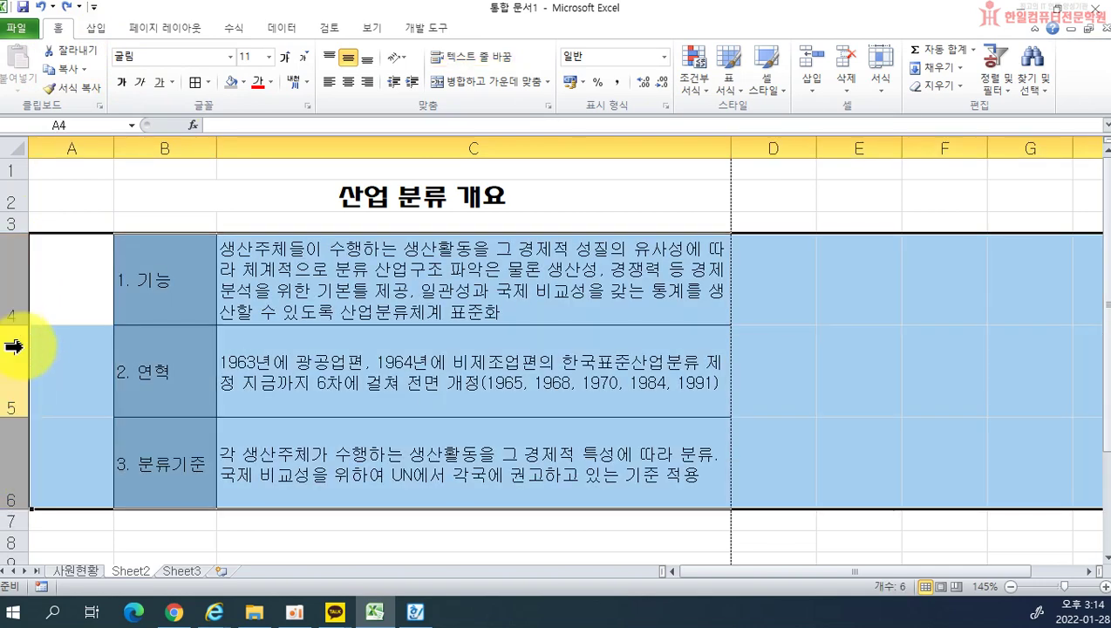
pyautogui.moveTo(19, 326); pyautogui.dragTo(18, 328)
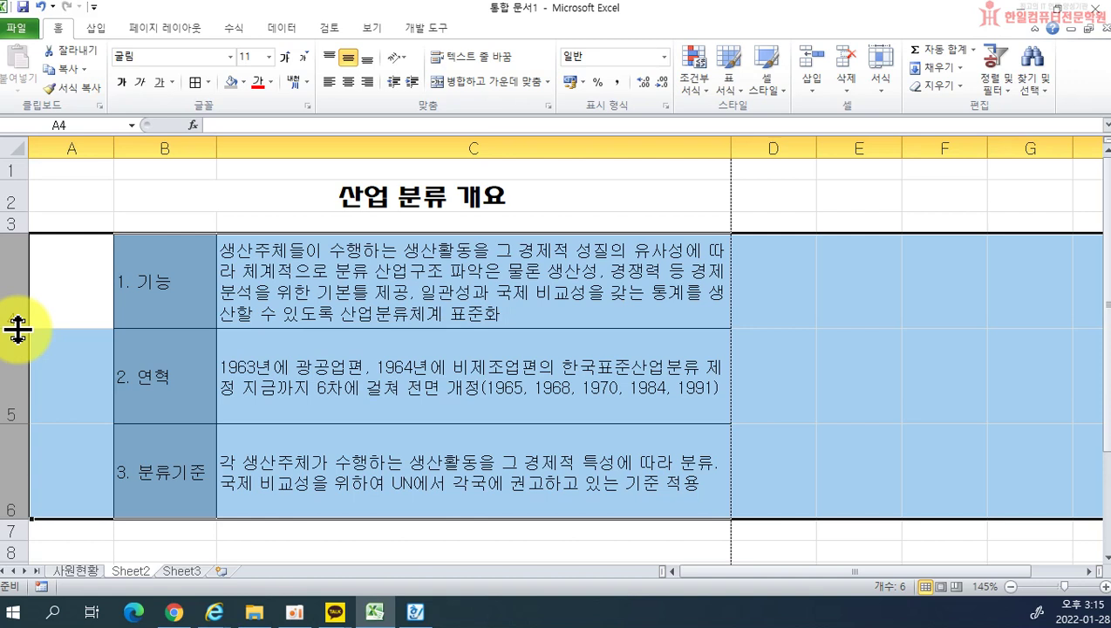
# Step: Rename the Sheet2 tab to 산업분류개요, then move on to the blank Sheet3
pyautogui.click(302, 323)
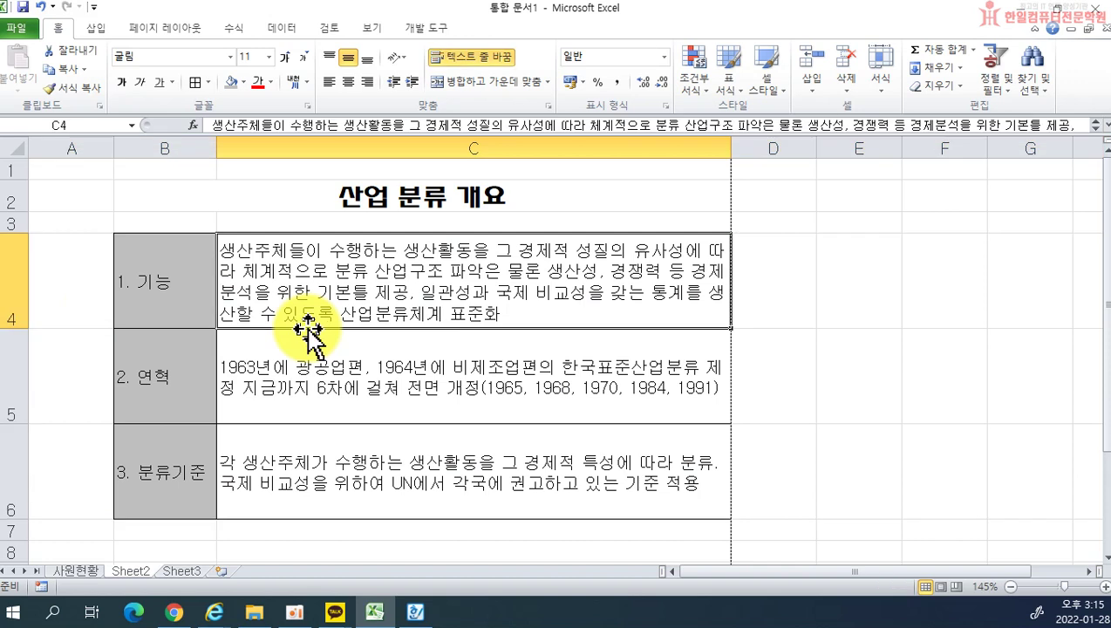
pyautogui.doubleClick(126, 572)
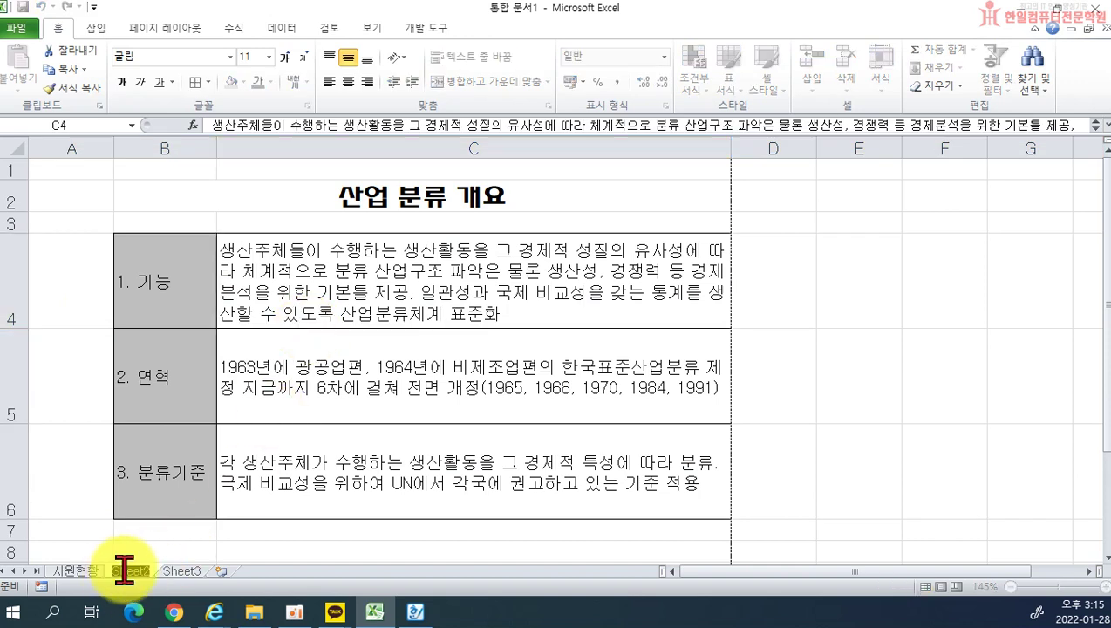
pyautogui.write('사원분류개요')
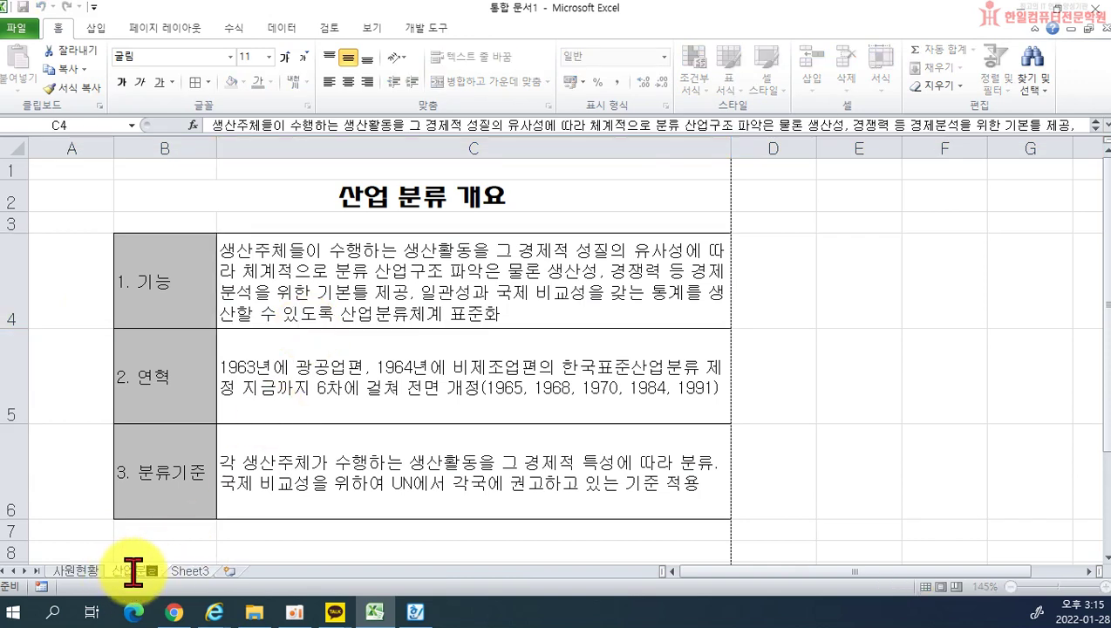
pyautogui.press('Return')
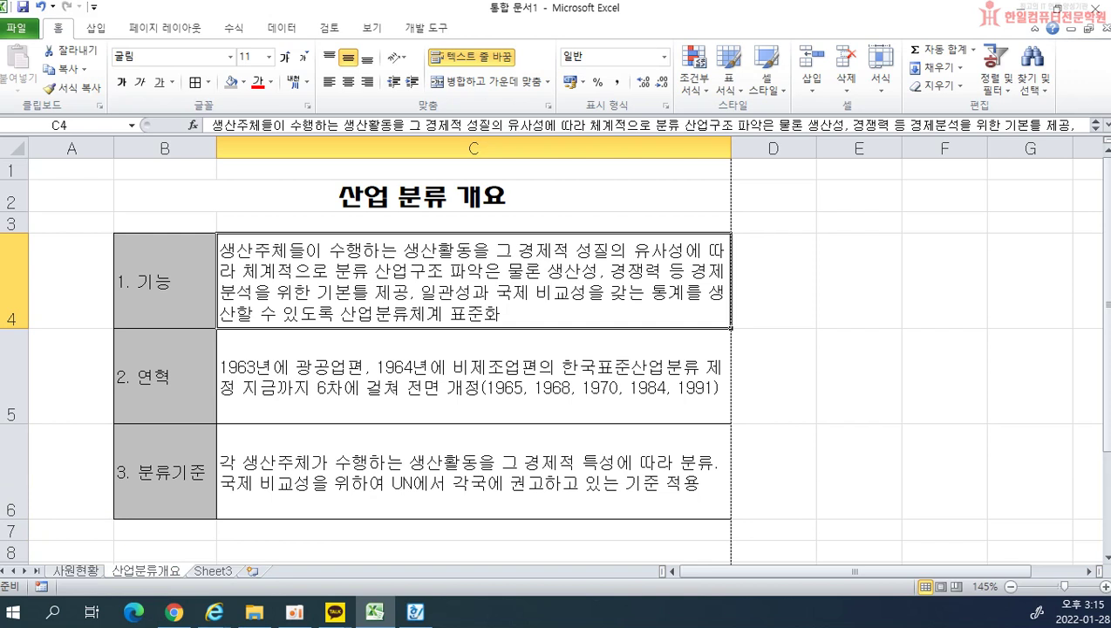
pyautogui.hotkey('ctrl', '2')
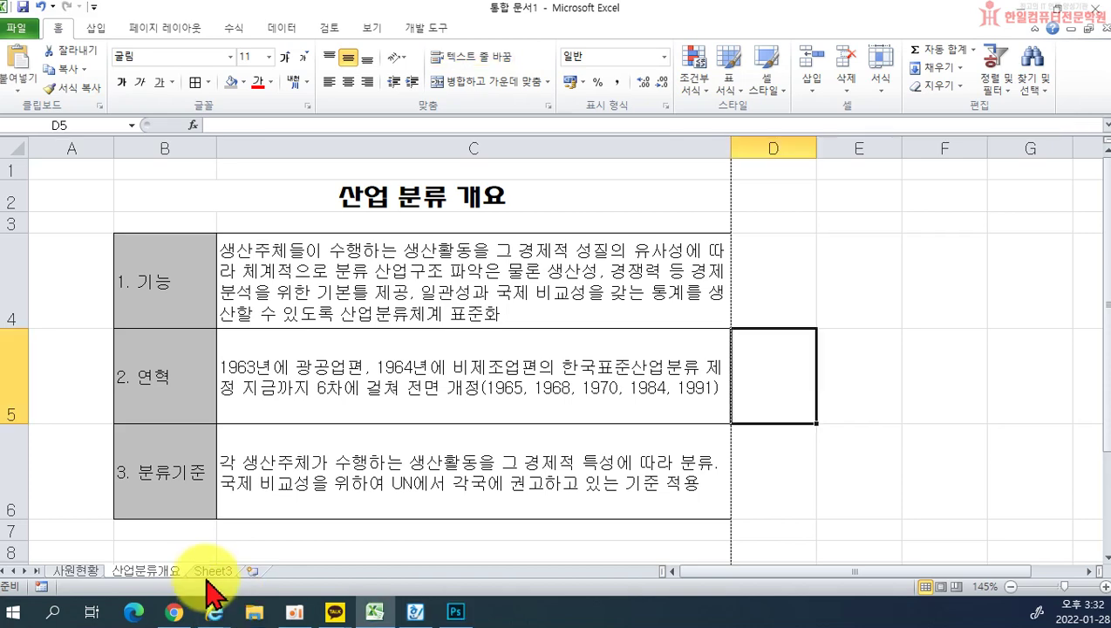
pyautogui.click(213, 570)
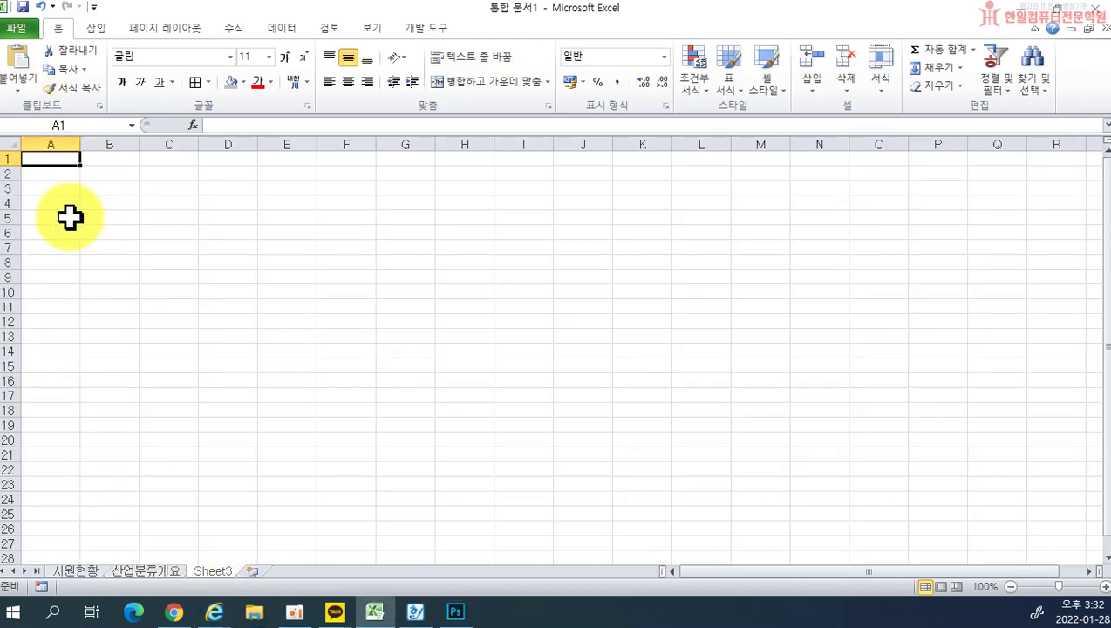
# Step: Review the 2020年 上半期 주요 수출 현황 table in Hangul, then move its window aside to reveal Excel
pyautogui.hotkey('alt', 'Tab')
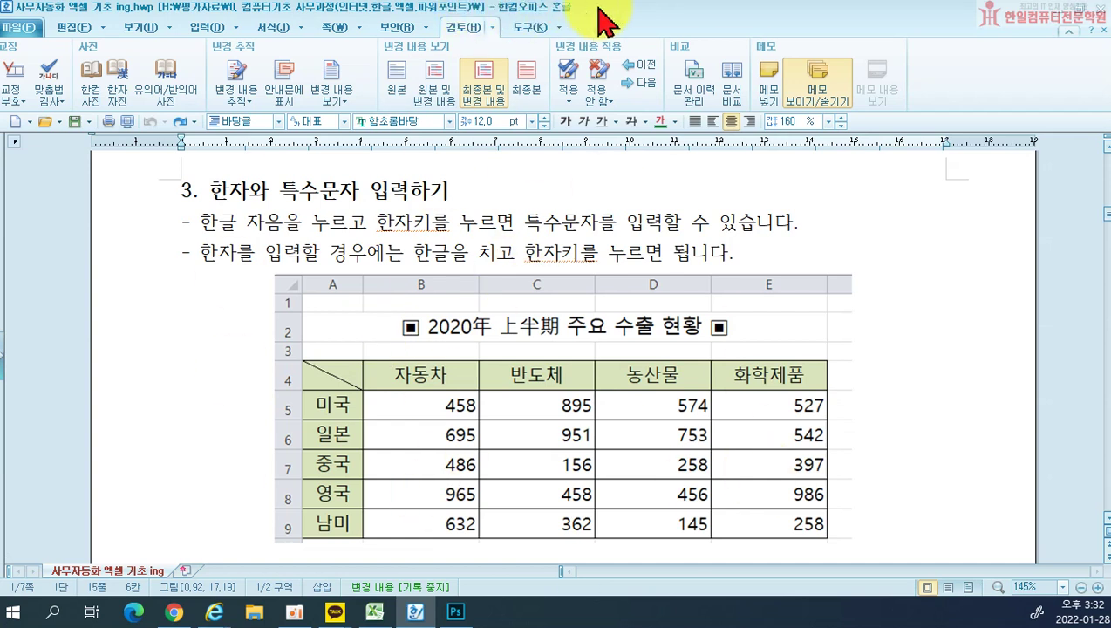
pyautogui.moveTo(394, 336); pyautogui.dragTo(324, 335)
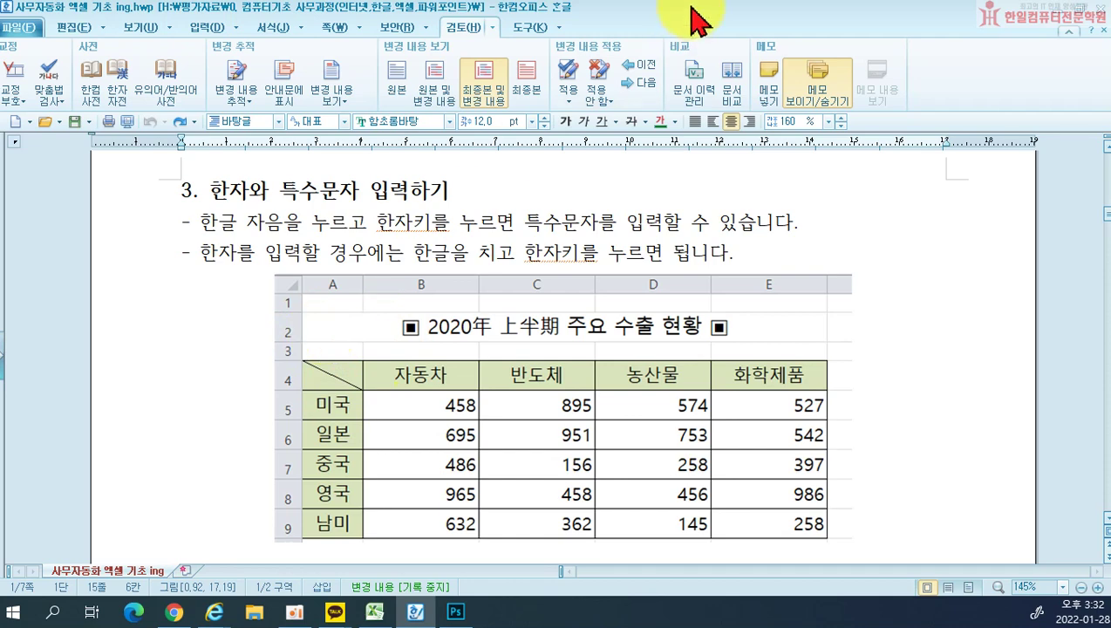
pyautogui.doubleClick(699, 20)
pyautogui.moveTo(700, 20); pyautogui.dragTo(0, 35)
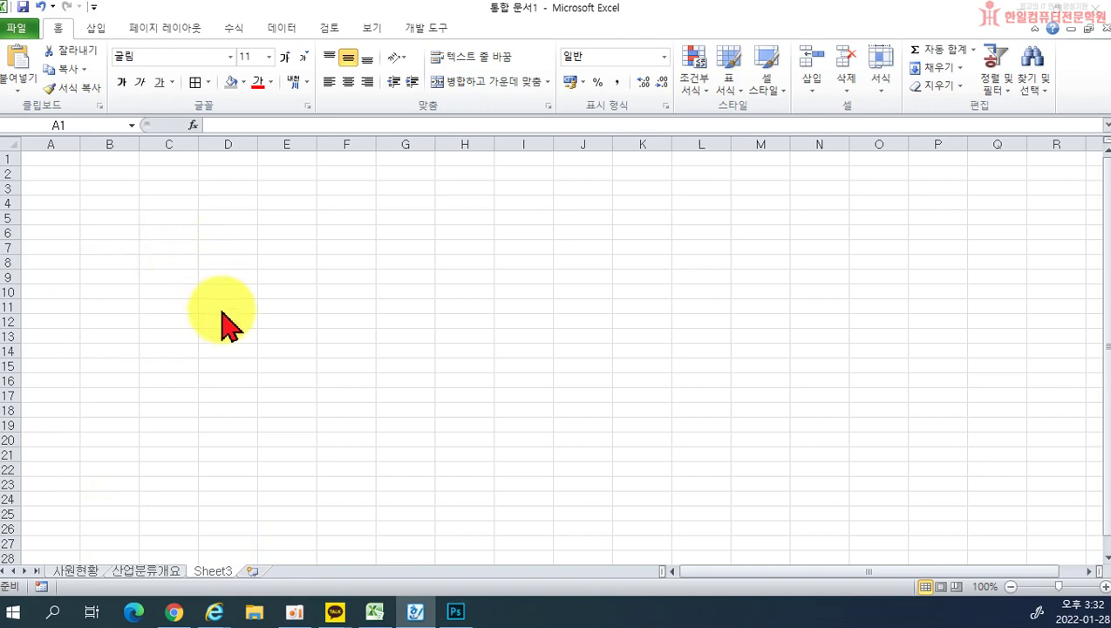
# Step: Select cell A2 on Sheet3, zoom in, and type then clear some test text
pyautogui.click(61, 183)
pyautogui.click(45, 172)
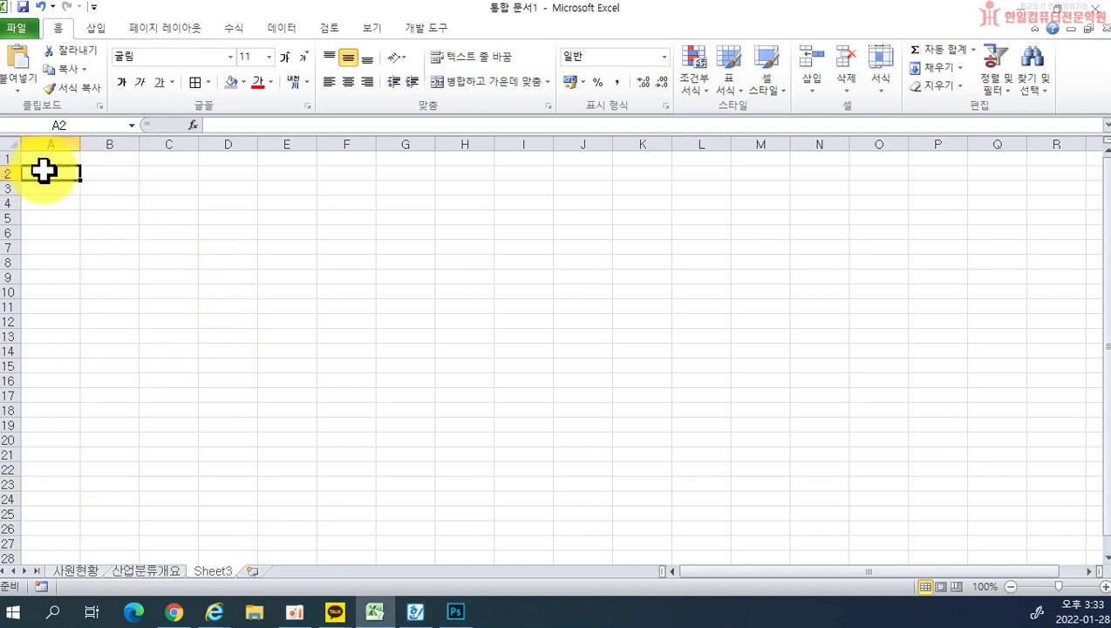
pyautogui.keyDown('ctrl'); pyautogui.scroll(5, 107, 218); pyautogui.keyUp('ctrl')
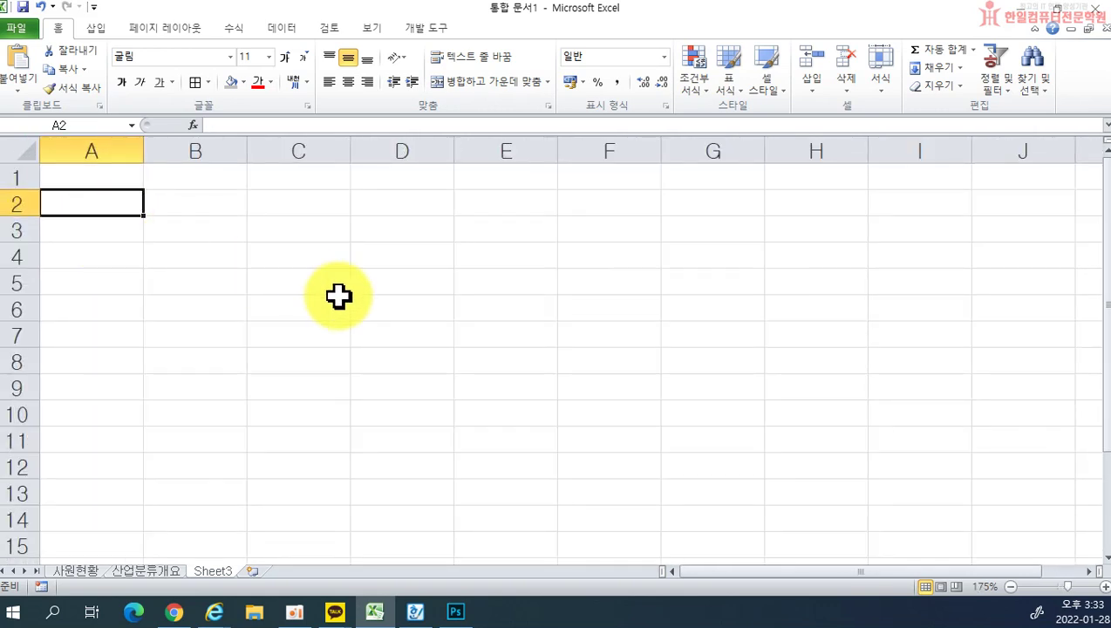
pyautogui.write('산업분류')
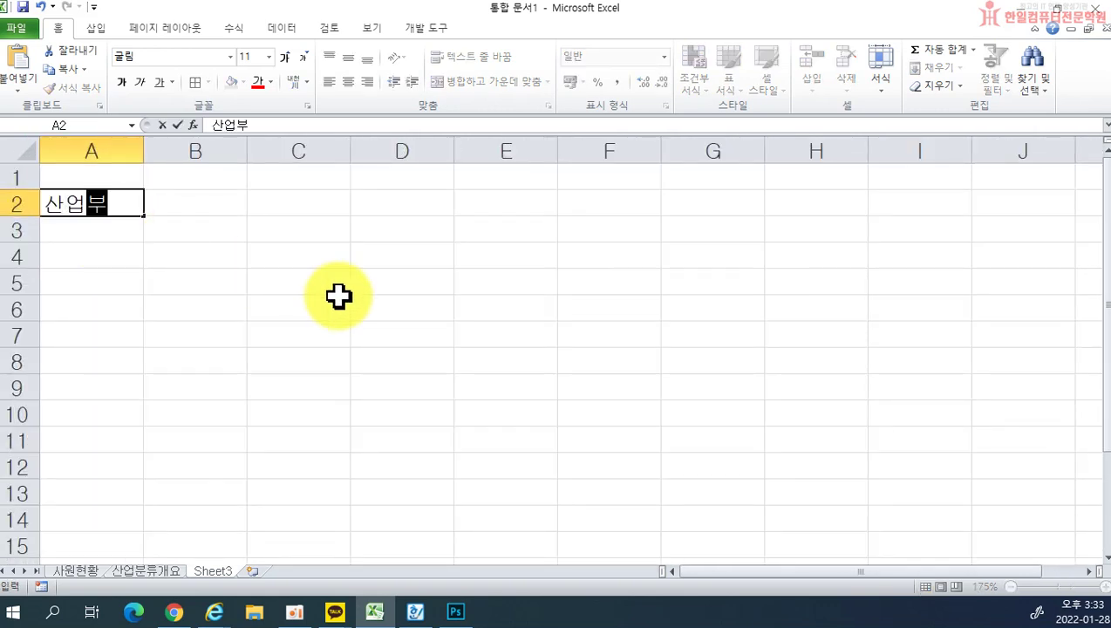
pyautogui.press('BackSpace')
pyautogui.press('BackSpace')
pyautogui.press('BackSpace')
pyautogui.write('분류')
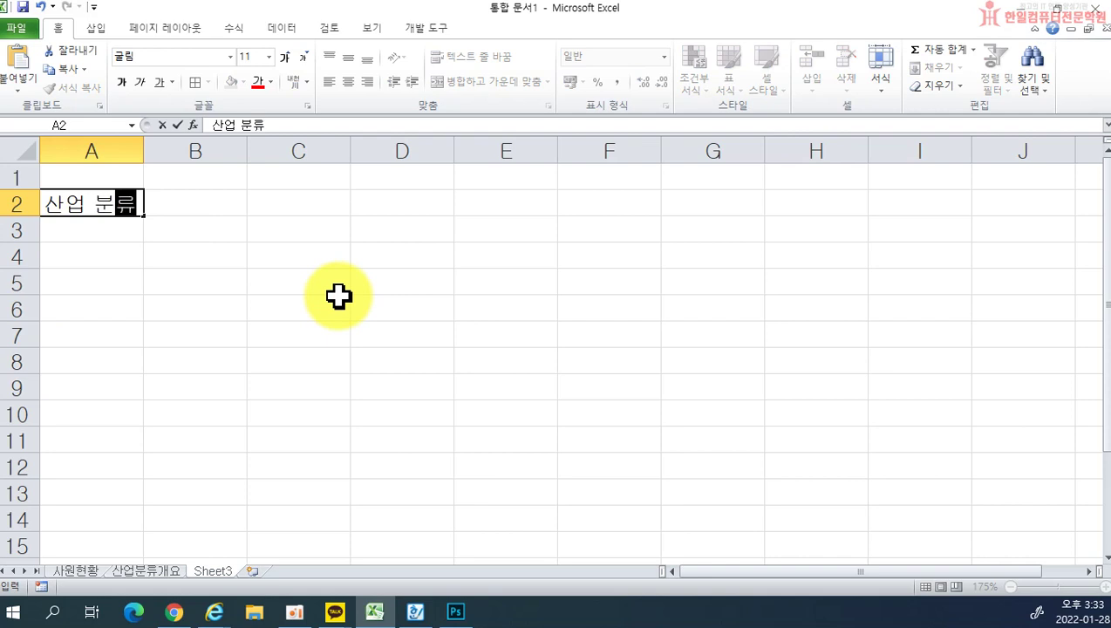
pyautogui.press('BackSpace')
pyautogui.press('BackSpace')
pyautogui.press('BackSpace')
pyautogui.press('BackSpace')
pyautogui.press('BackSpace')
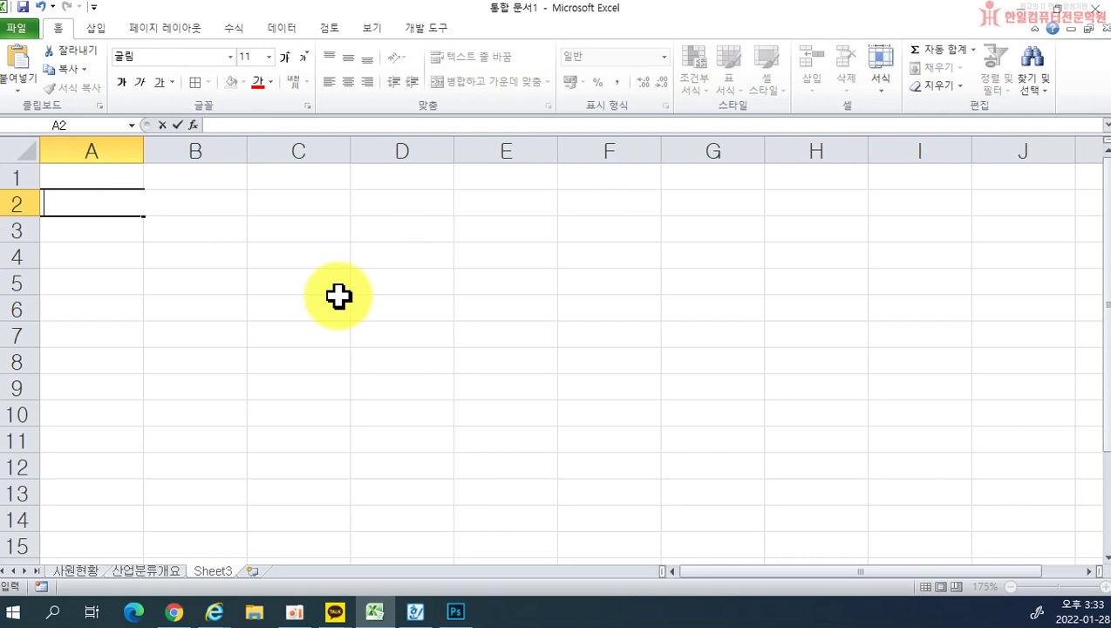
pyautogui.hotkey('ctrl', '2')
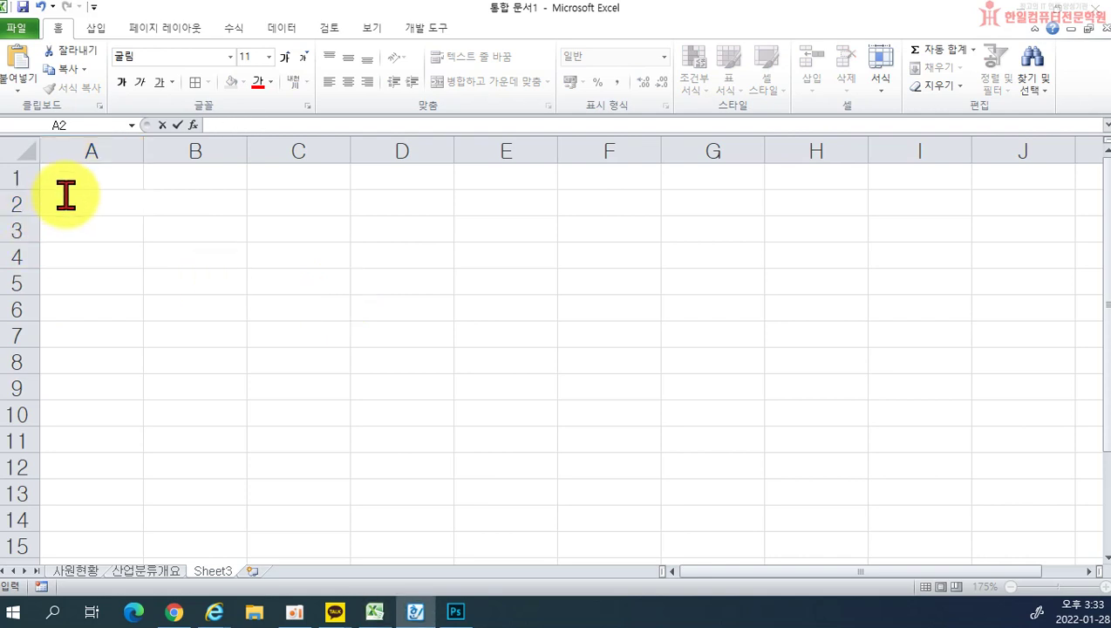
# Step: Enter ㅁ in A2 and bring up its special-symbol list
pyautogui.click(74, 196)
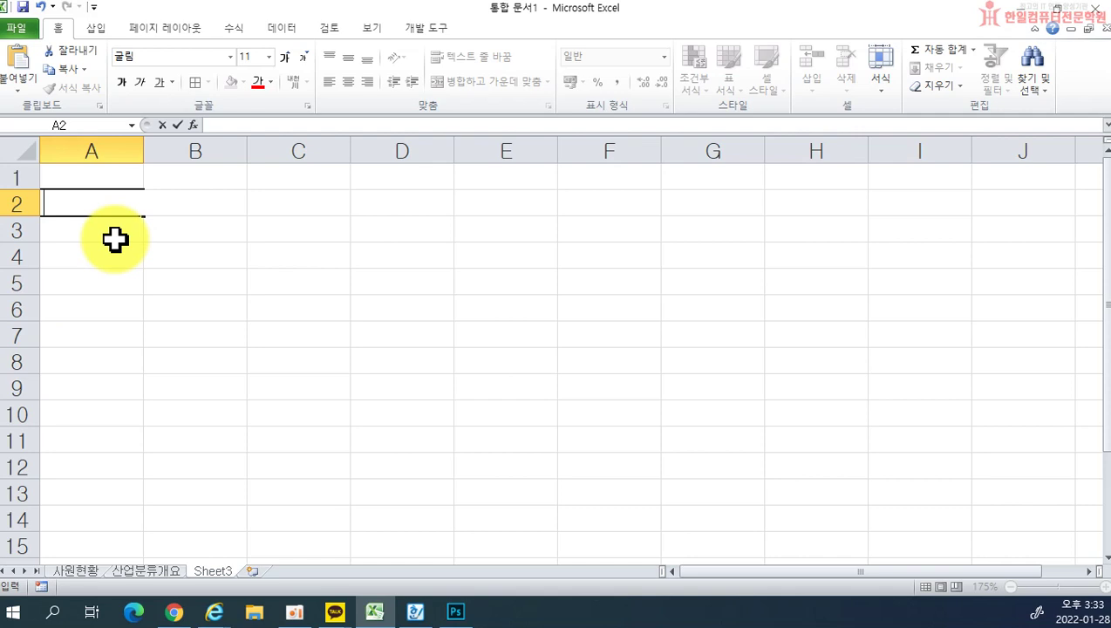
pyautogui.write('ㅁ')
pyautogui.press('Hangul_Hanja')
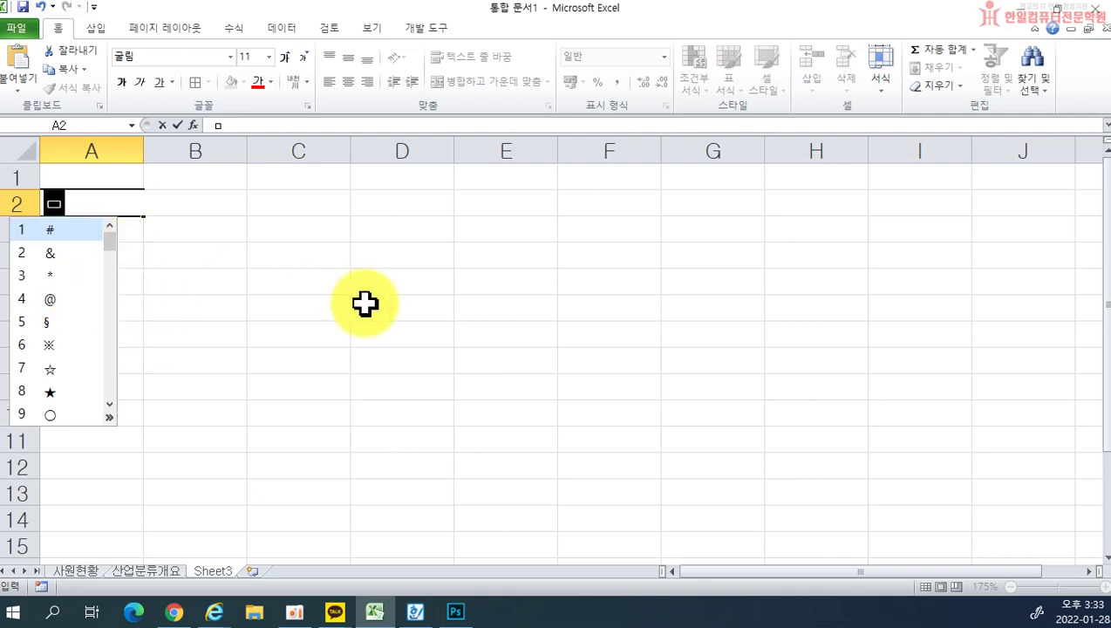
# Step: Start the A2 title with the ▣ symbol and 2020年, converting 년 to hanja
pyautogui.press('Tab')
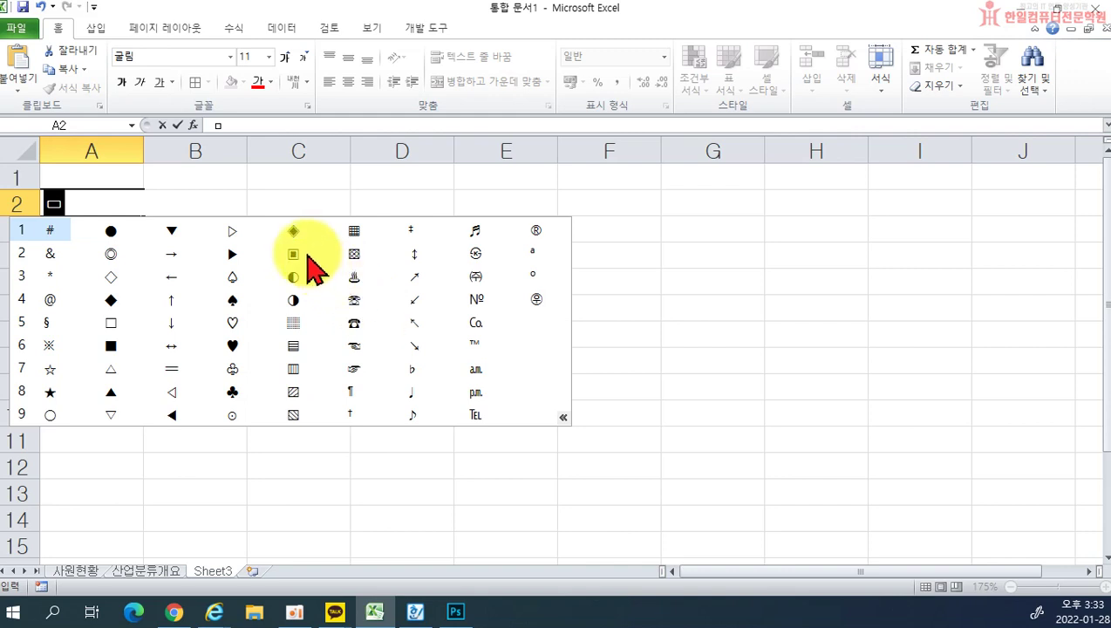
pyautogui.click(293, 253)
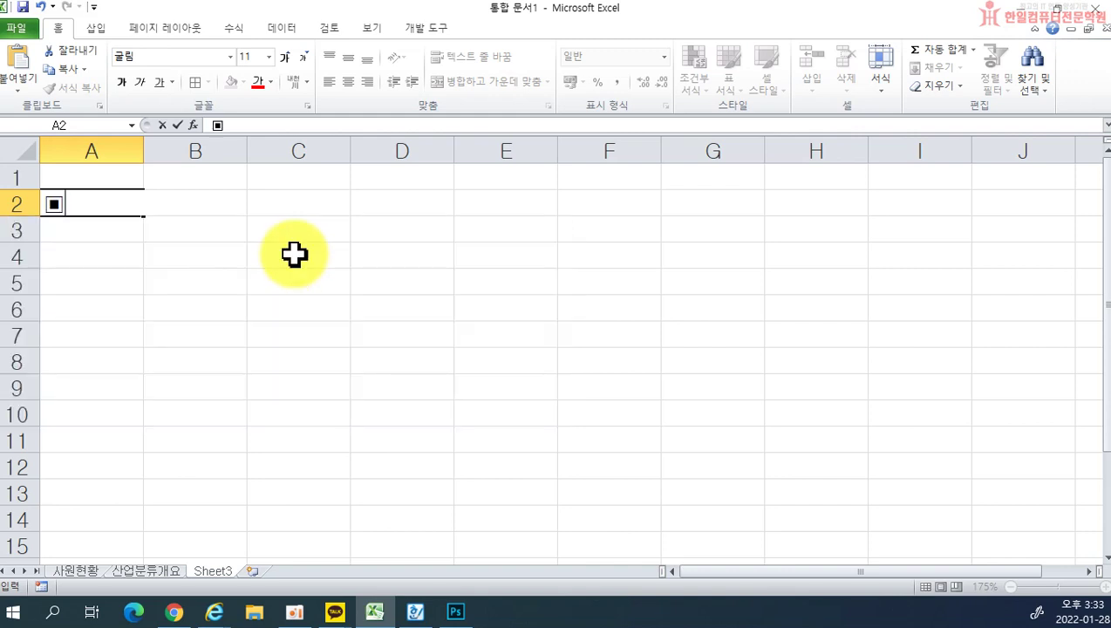
pyautogui.write('2020년')
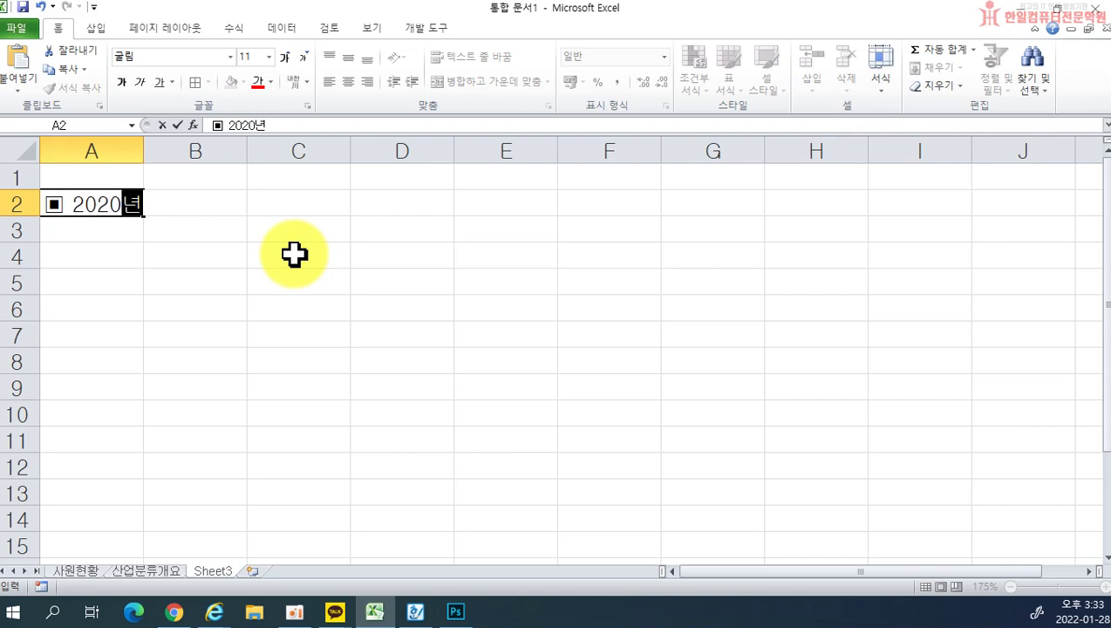
pyautogui.press('Hangul_Hanja')
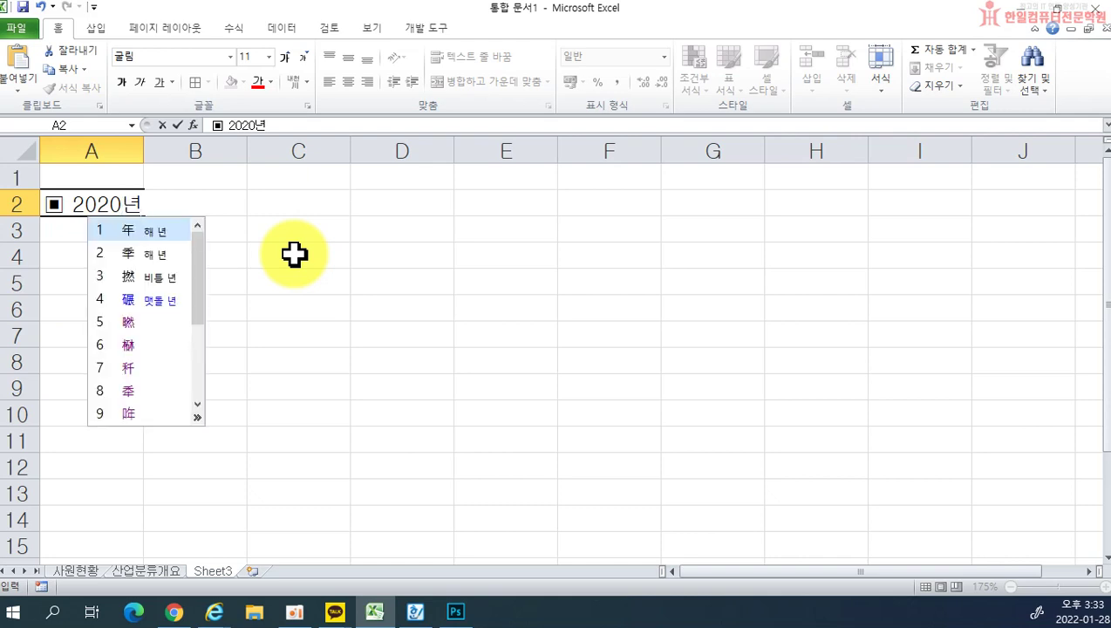
pyautogui.click(159, 232)
# Step: Add 상반기 after the year and bring up hanja conversion for it
pyautogui.write('사')
pyautogui.write('반기')
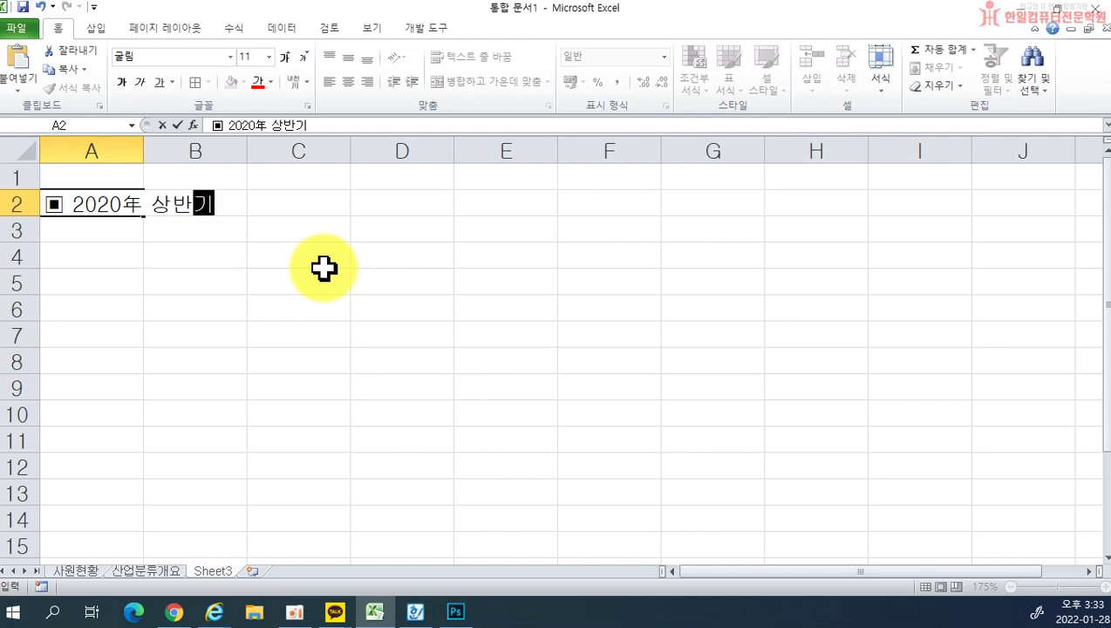
pyautogui.moveTo(150, 204); pyautogui.dragTo(215, 205)
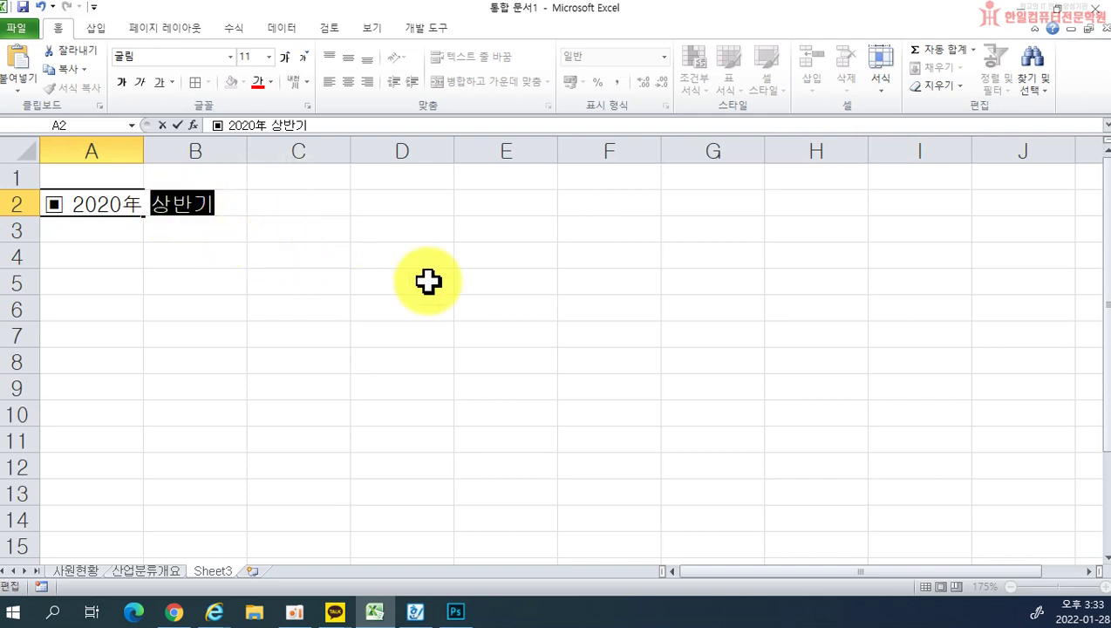
pyautogui.press('Hangul_Hanja')
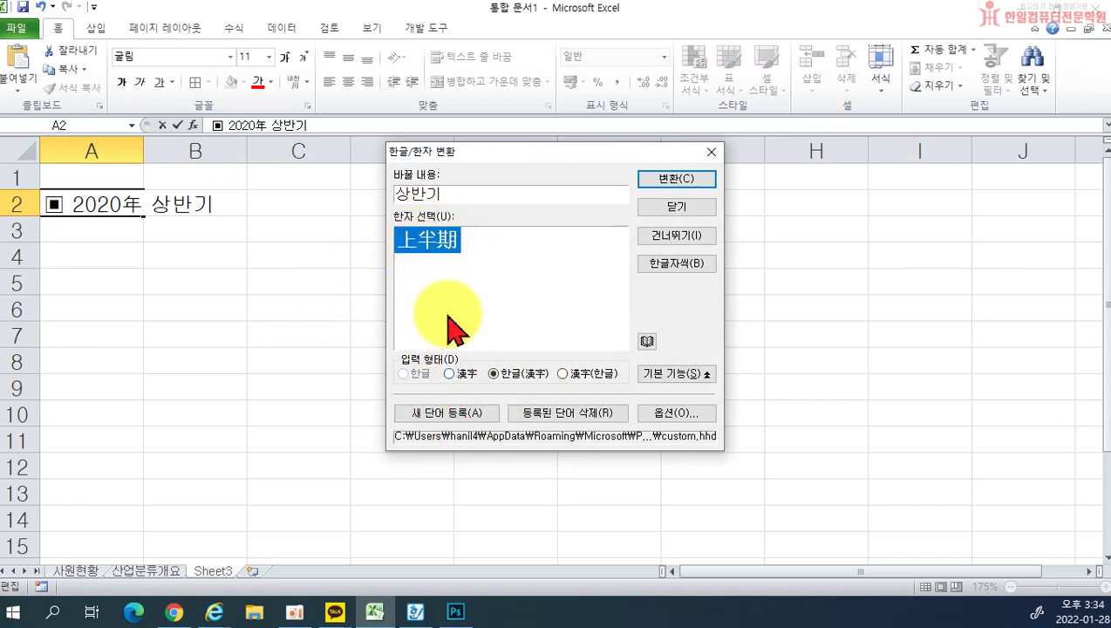
# Step: Cancel the conversion and retype the year suffix as hanja 年
pyautogui.click(711, 152)
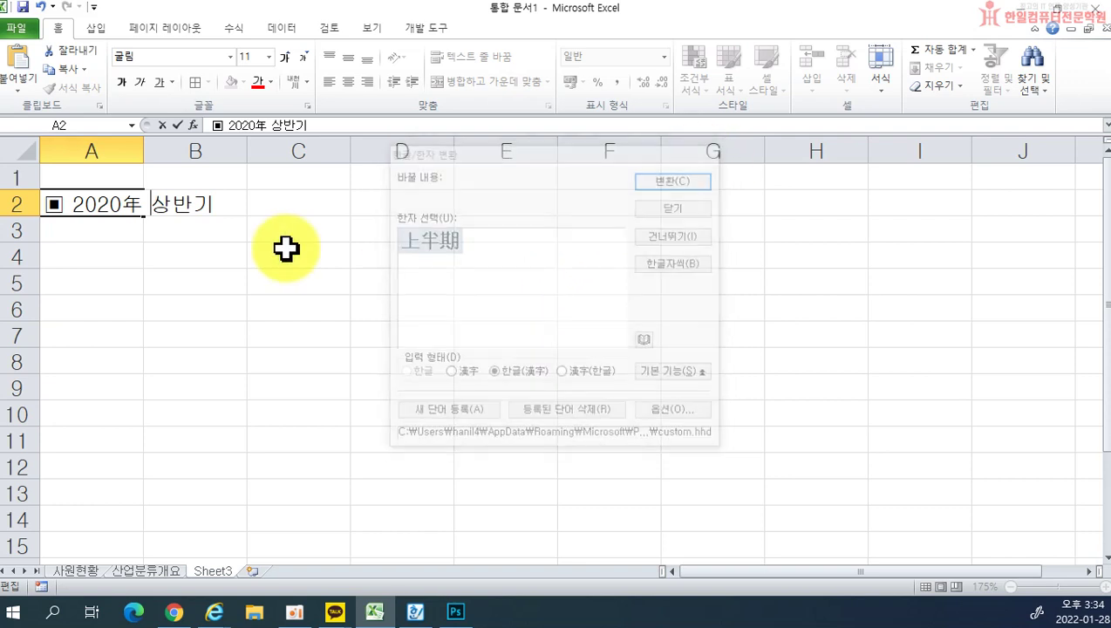
pyautogui.moveTo(124, 205); pyautogui.dragTo(318, 208)
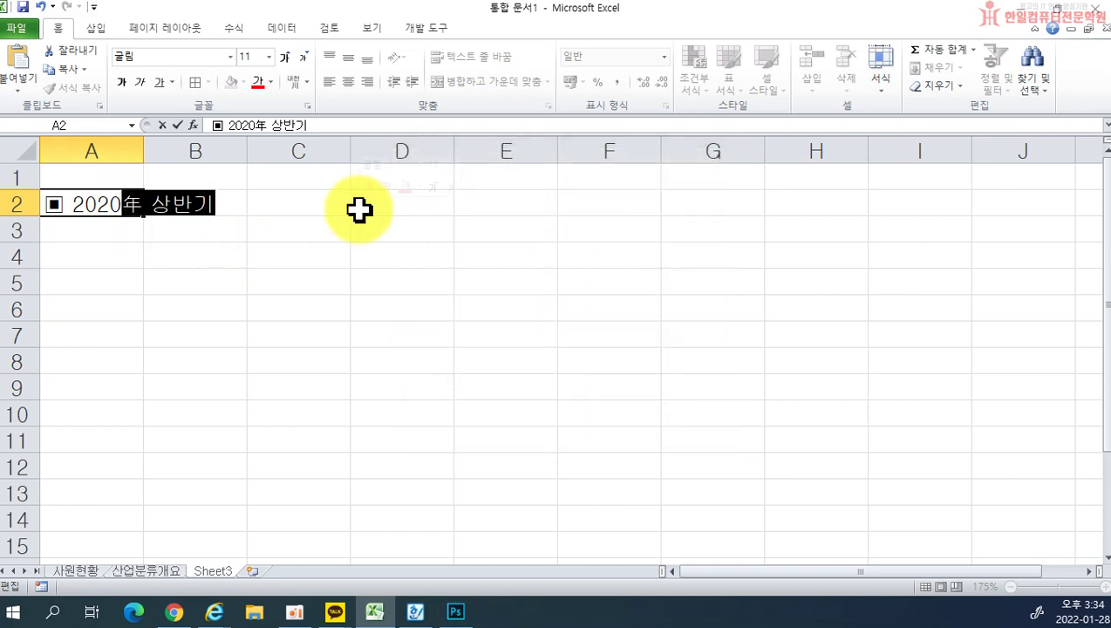
pyautogui.write('년')
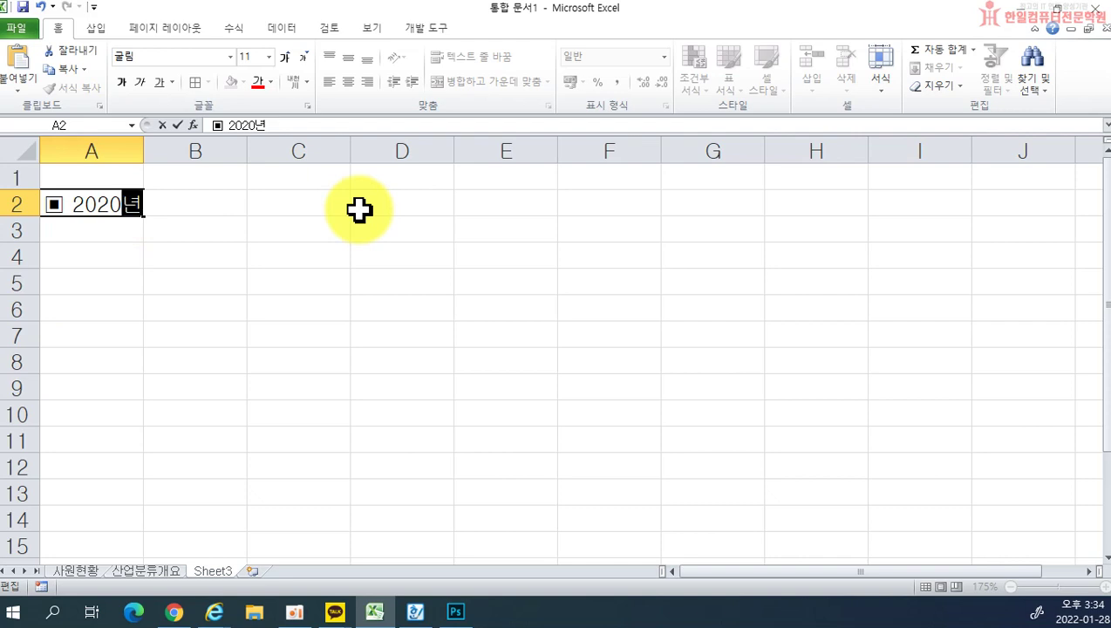
pyautogui.press('Hangul_Hanja')
pyautogui.click(230, 230)
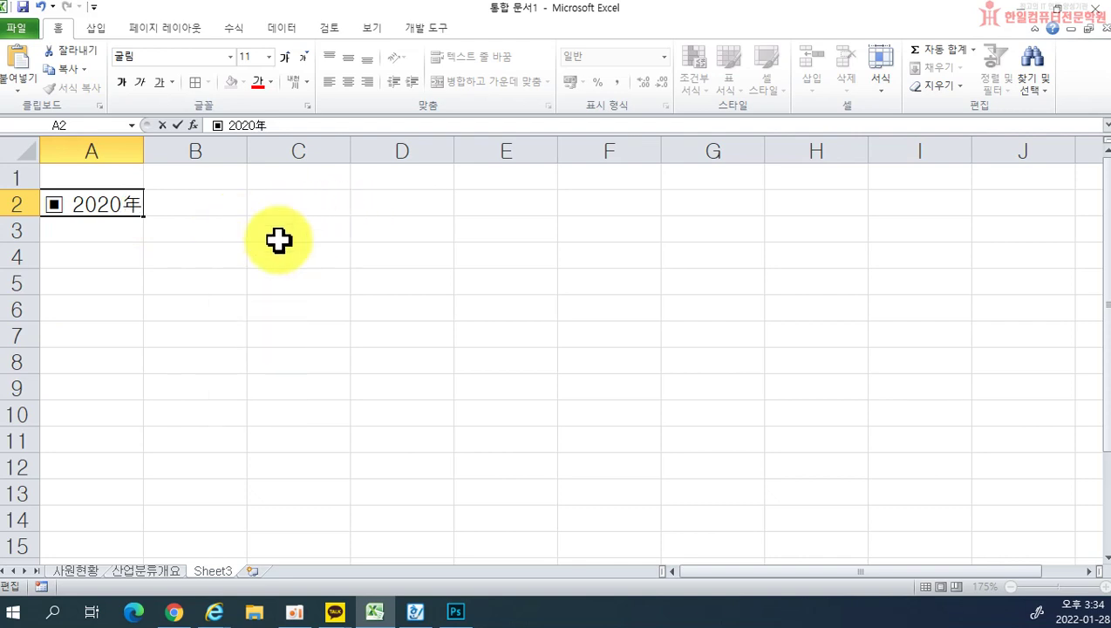
# Step: Retype 상반기 and convert it to hanja-only 上半期
pyautogui.write('상반기')
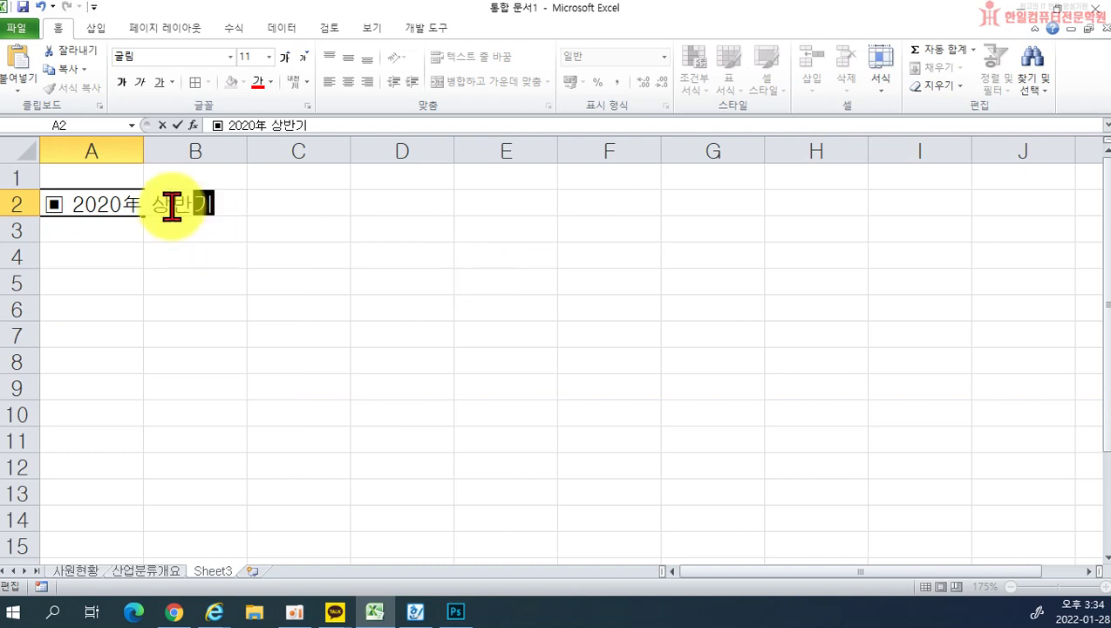
pyautogui.moveTo(152, 203); pyautogui.dragTo(224, 203)
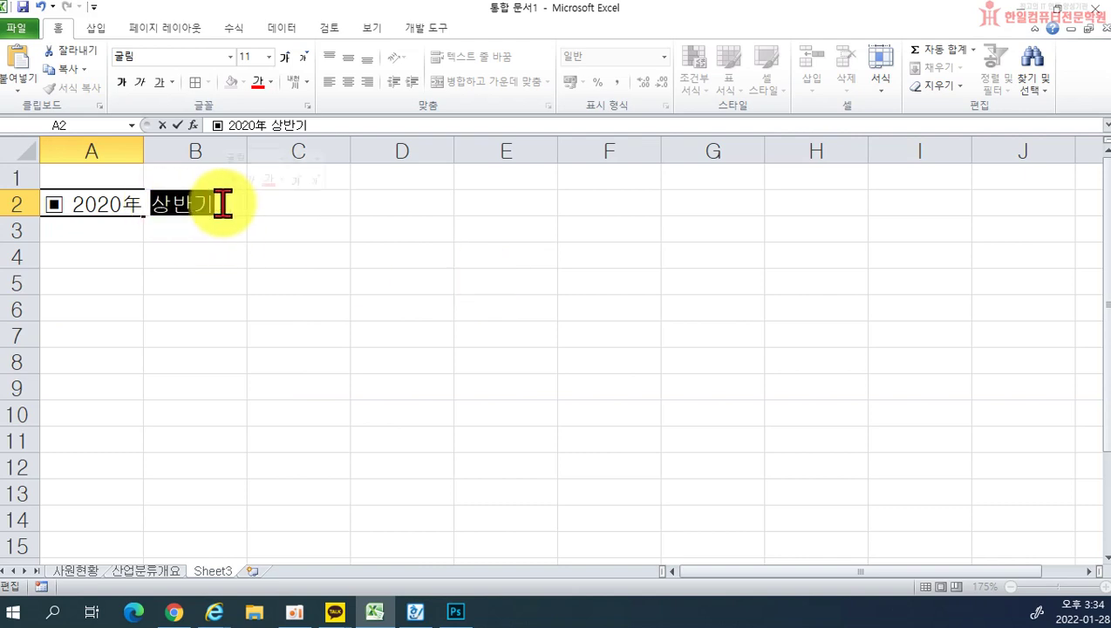
pyautogui.press('Hangul_Hanja')
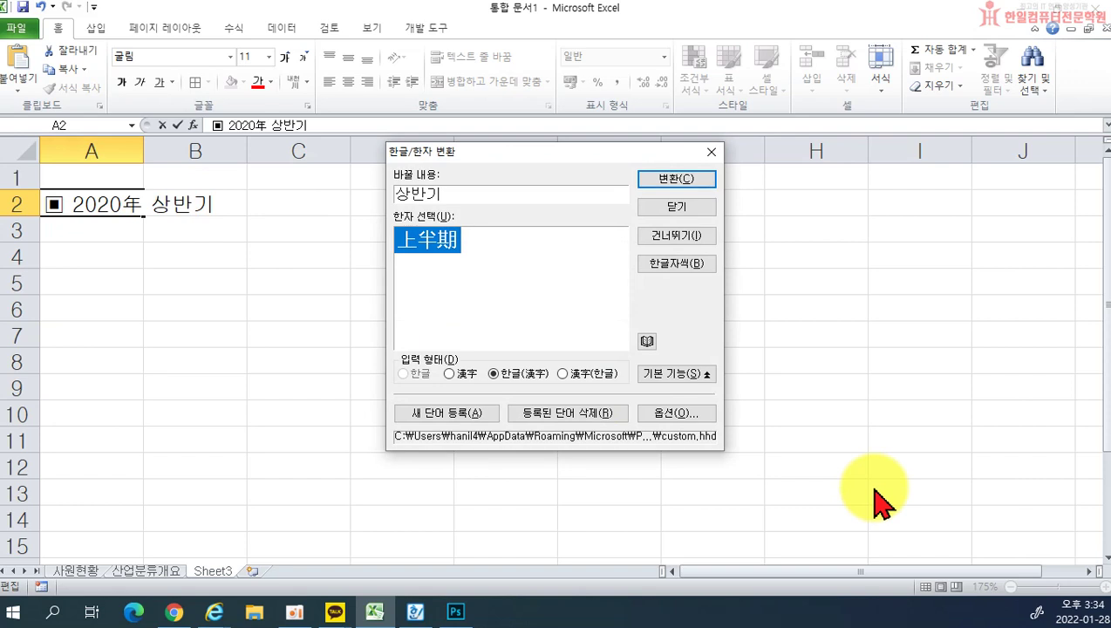
pyautogui.click(448, 374)
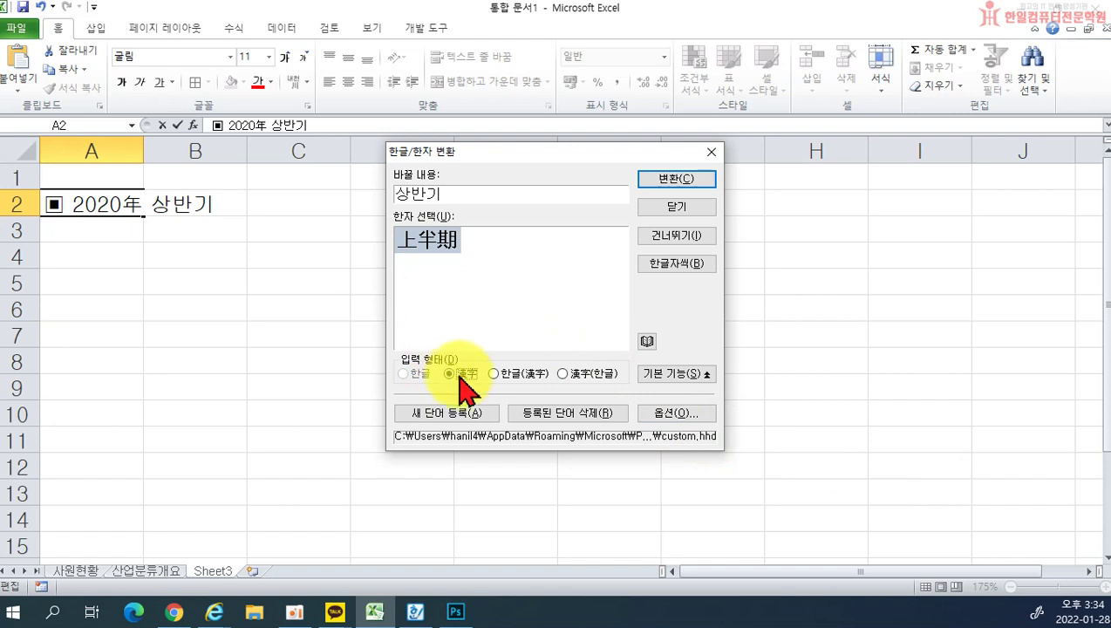
pyautogui.click(678, 181)
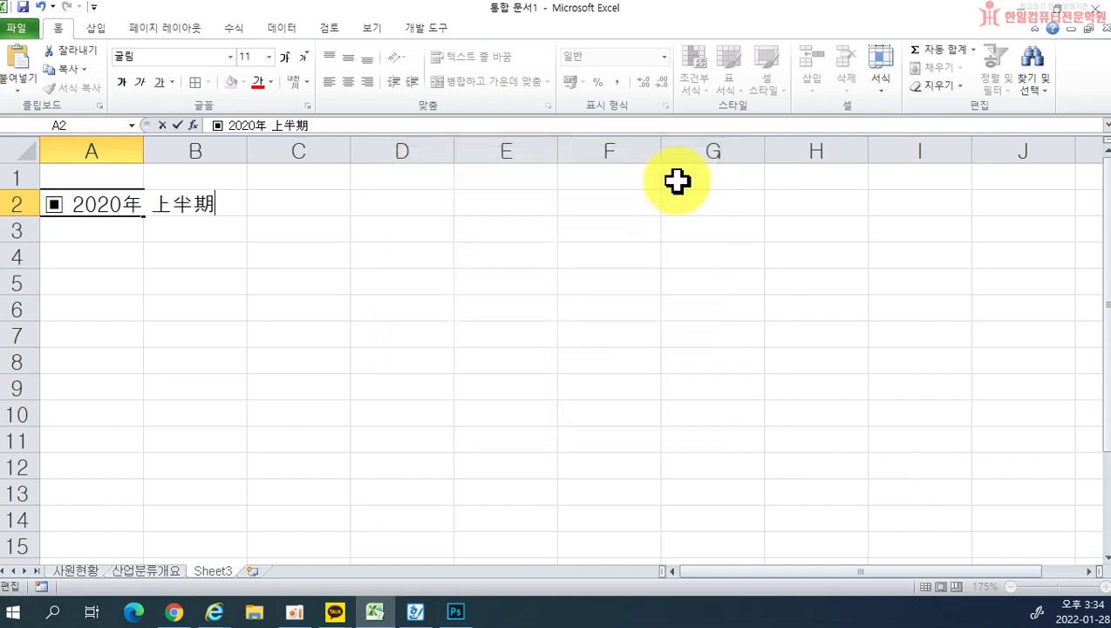
# Step: Finish the title with ' 주요 수출 현황' and a closing ▣ symbol
pyautogui.write('주')
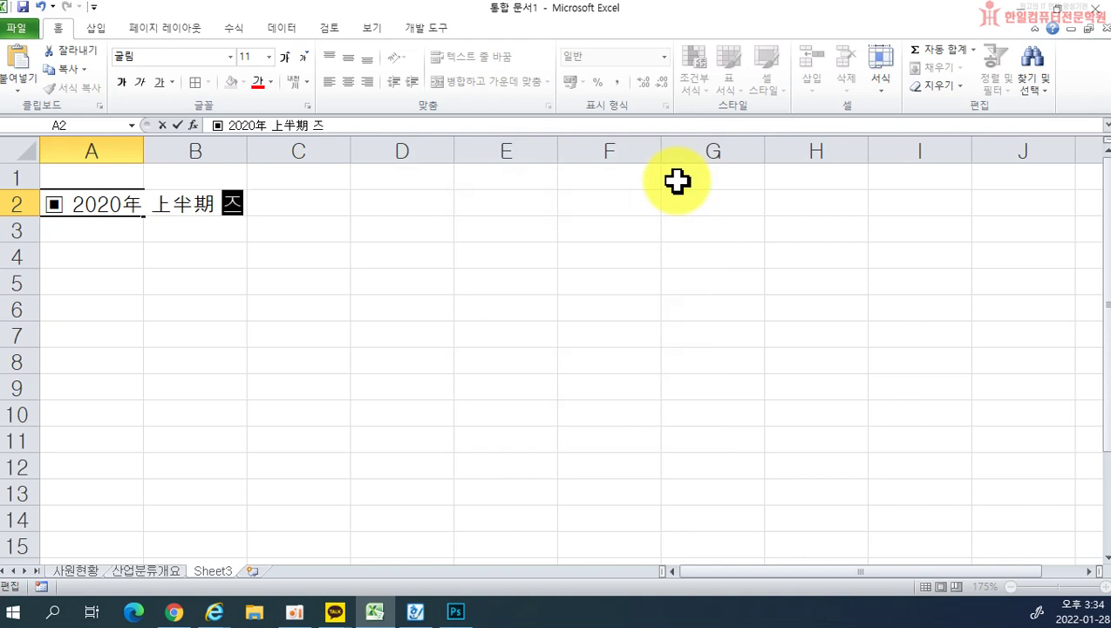
pyautogui.write('요 수')
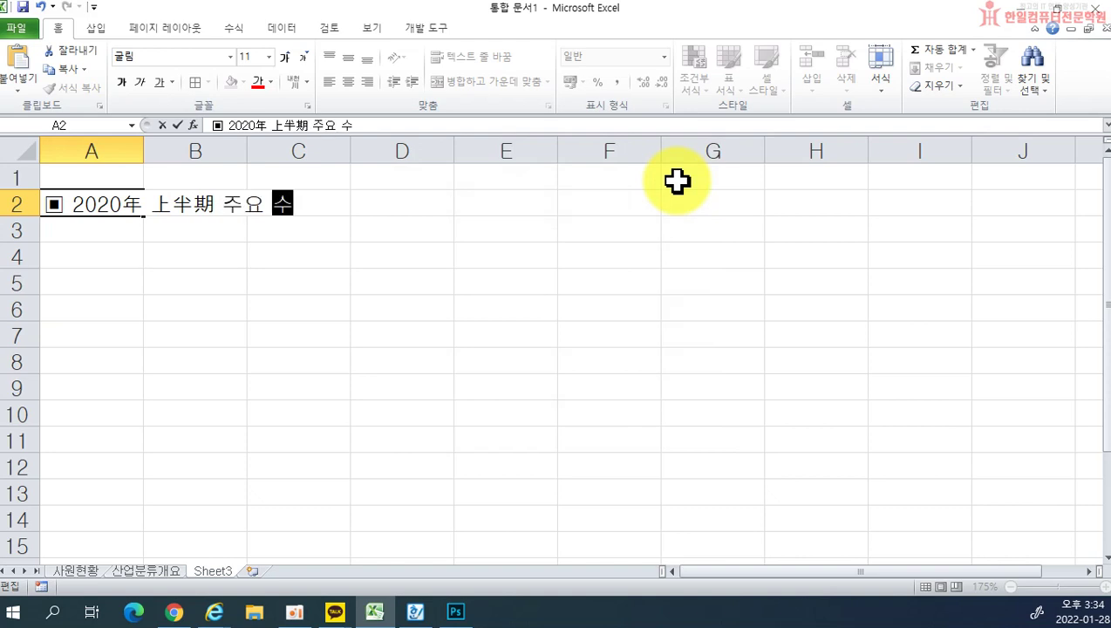
pyautogui.write('출 현화ㅇ')
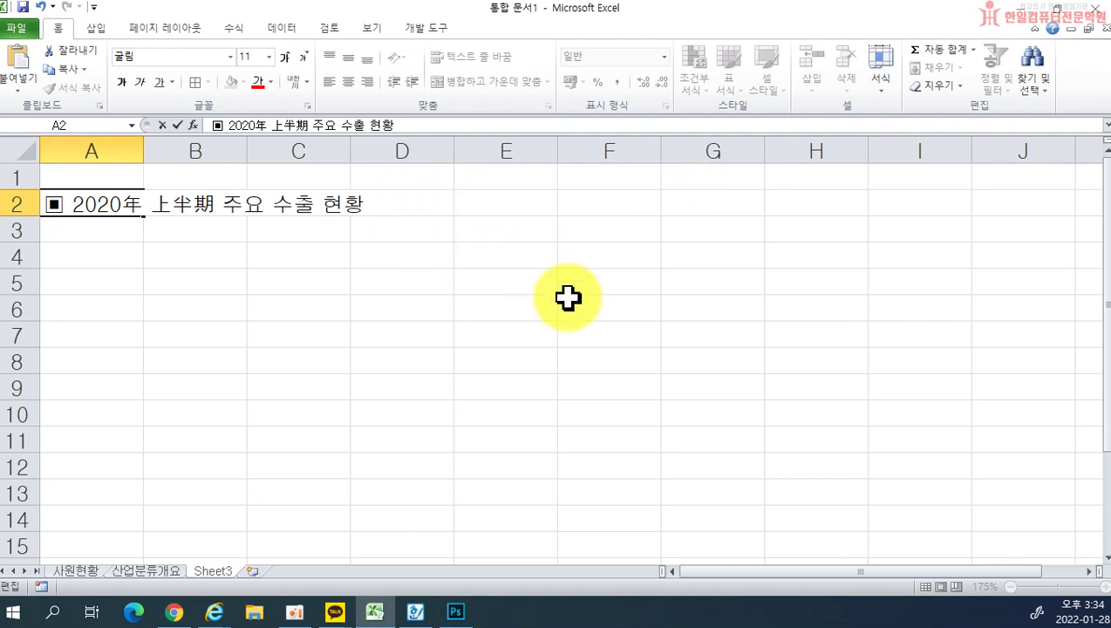
pyautogui.write(' ㅁ')
pyautogui.press('Hangul_Hanja')
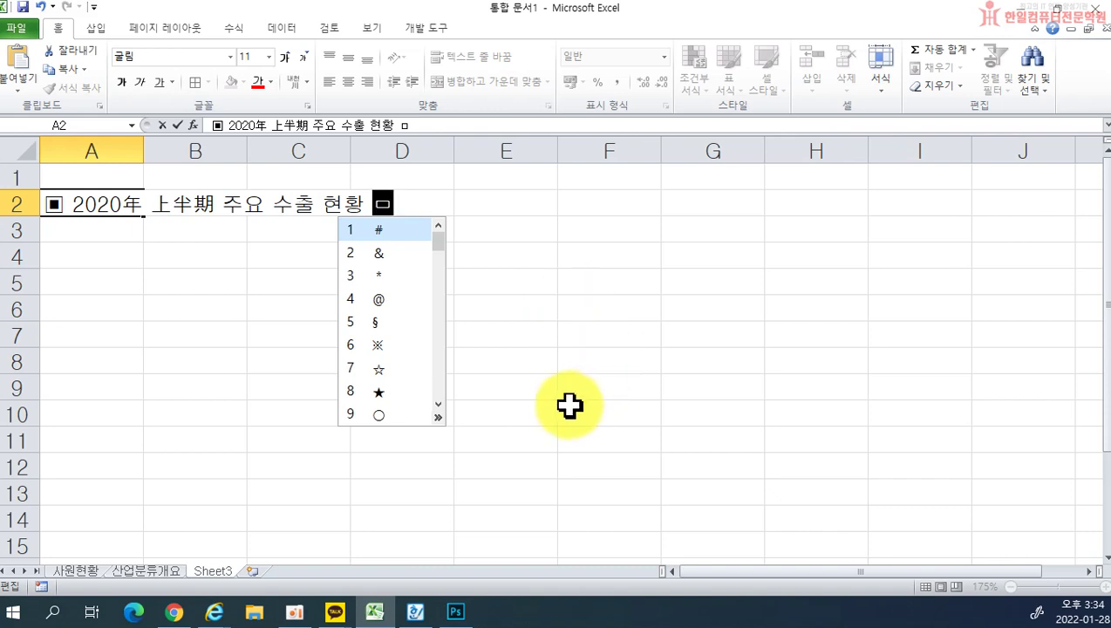
pyautogui.press('Tab')
pyautogui.click(622, 254)
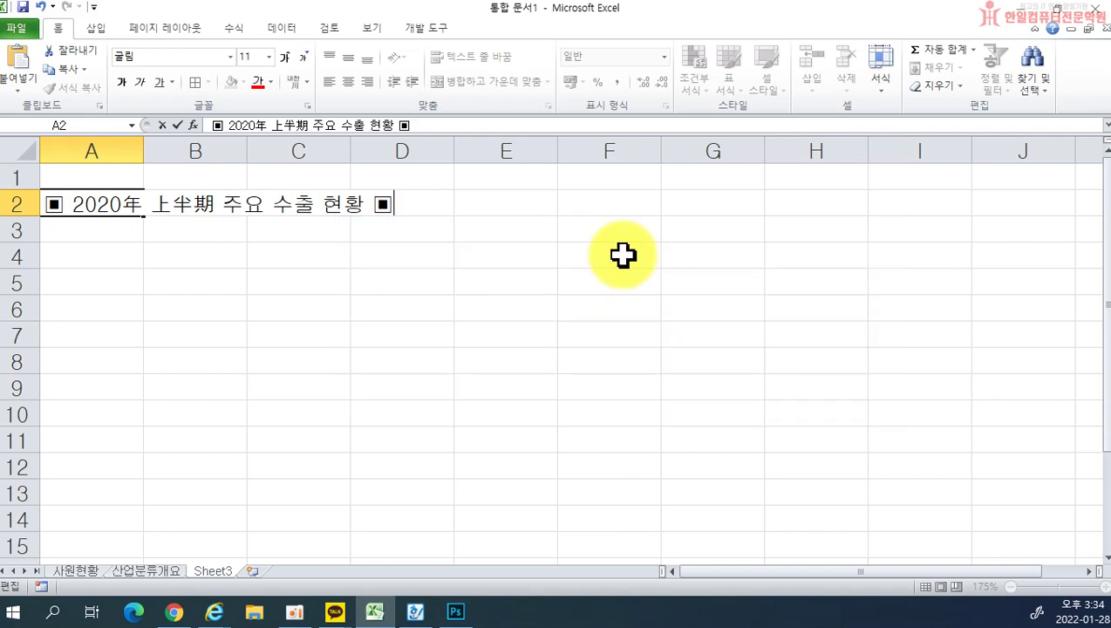
pyautogui.press('Return')
pyautogui.press('Return')
# Step: Enter the product headers 자동차, 반도체, 농산물, 화학제품 in B4:E4
pyautogui.press('Tab')
pyautogui.write('자동차')
pyautogui.press('Tab')
pyautogui.write('바ㄴ도체')
pyautogui.press('Tab')
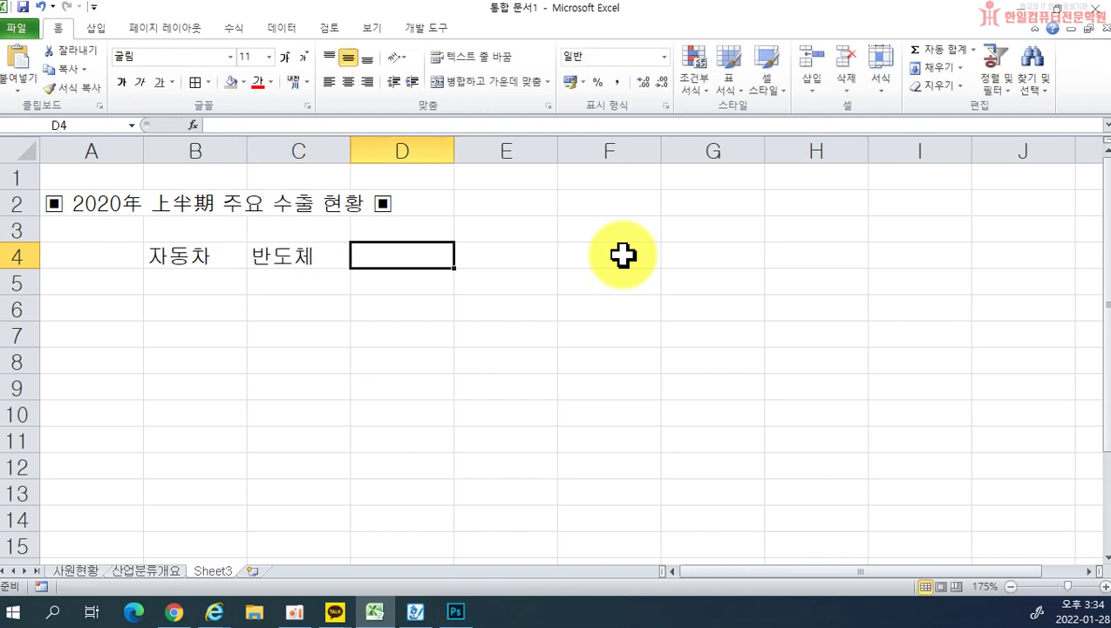
pyautogui.write('농산물')
pyautogui.press('Tab')
pyautogui.write('화학')
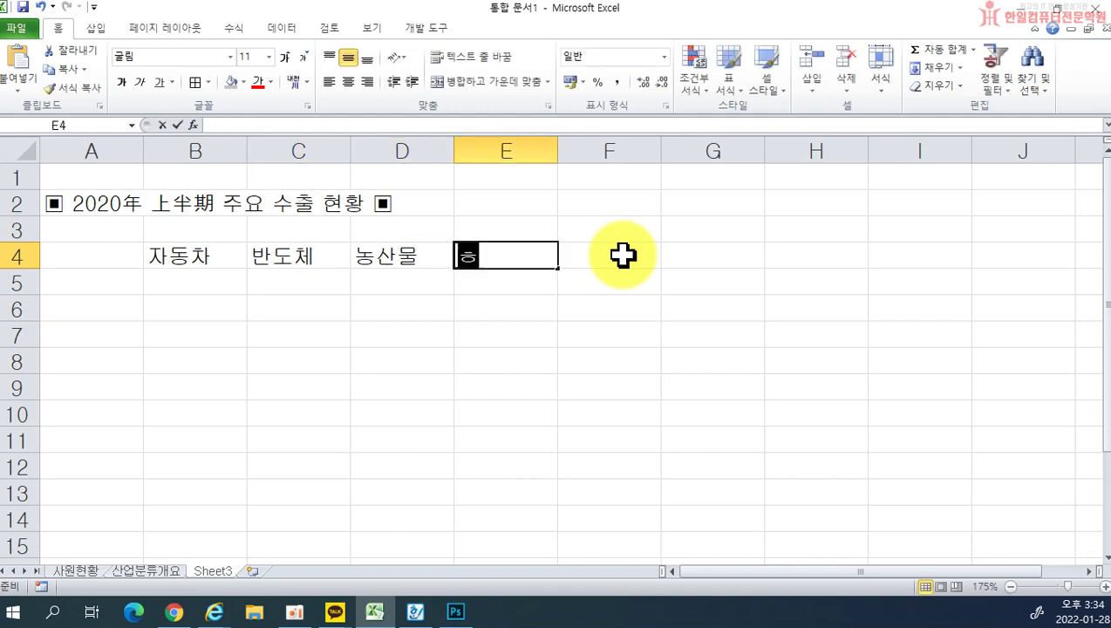
pyautogui.write('제품')
pyautogui.press('Return')
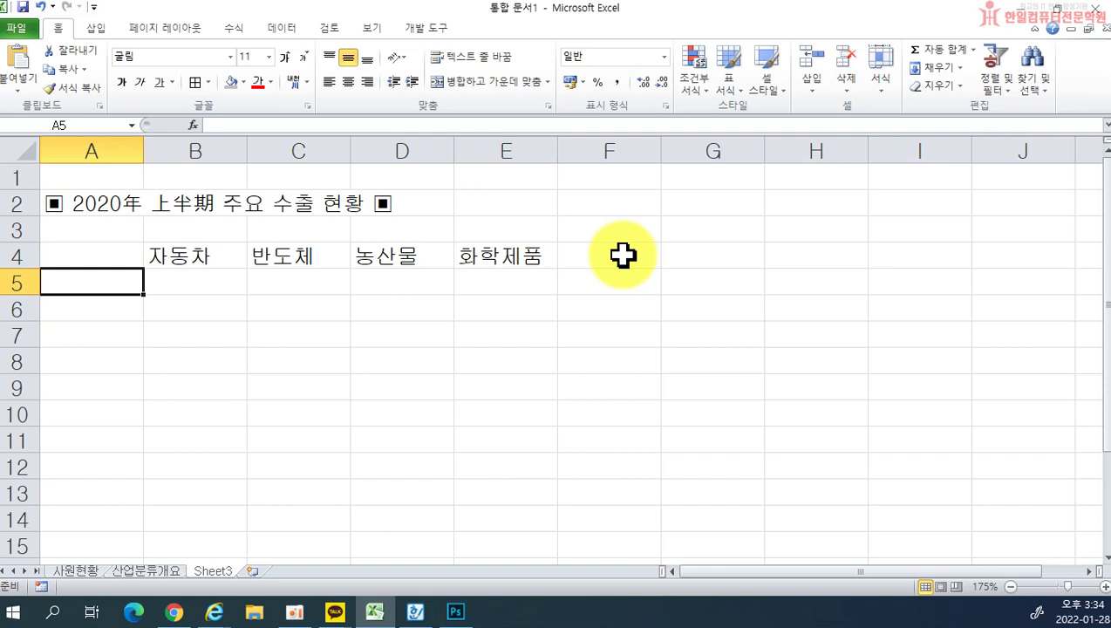
# Step: Enter the regions 미국, 일본, 중국, 영국, 남미 in A5:A9
pyautogui.write('미국')
pyautogui.press('Return')
pyautogui.write('일본')
pyautogui.press('Return')
pyautogui.write('중국')
pyautogui.press('Return')
pyautogui.write('여ㅑㅇ국')
pyautogui.press('BackSpace')
pyautogui.press('BackSpace')
pyautogui.press('BackSpace')
pyautogui.press('BackSpace')
pyautogui.press('BackSpace')
pyautogui.write('ㅇ국')
pyautogui.press('Return')
pyautogui.write('남미')
pyautogui.press('Up')
pyautogui.press('Up')
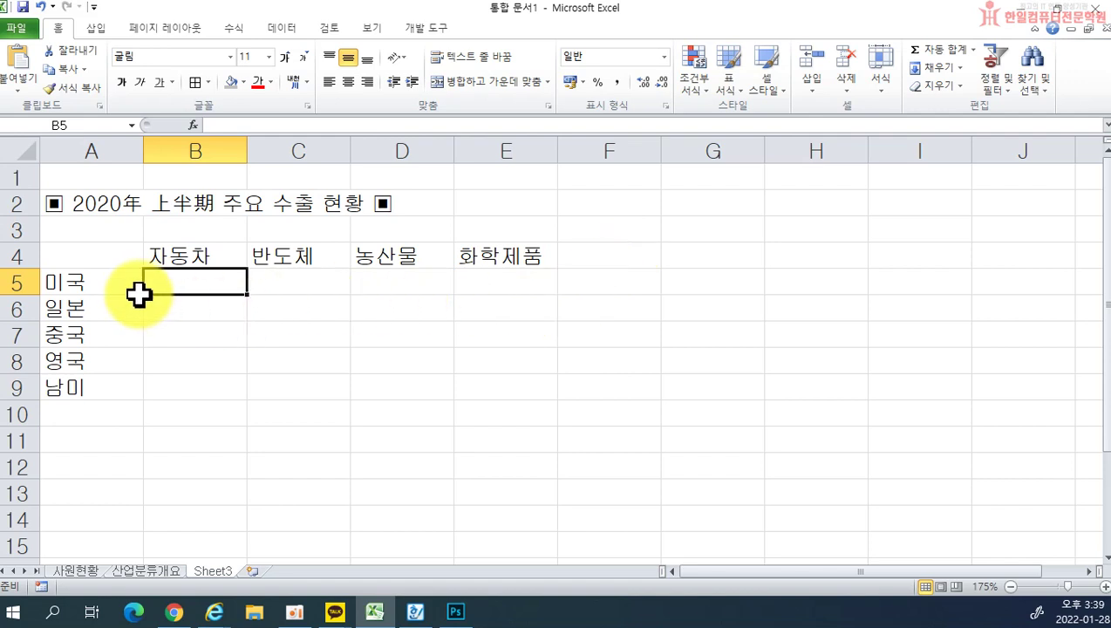
# Step: Select B5:E9 and enter the 자동차 figures 458, 695, 486, 965, 632
pyautogui.moveTo(158, 280); pyautogui.dragTo(496, 392)
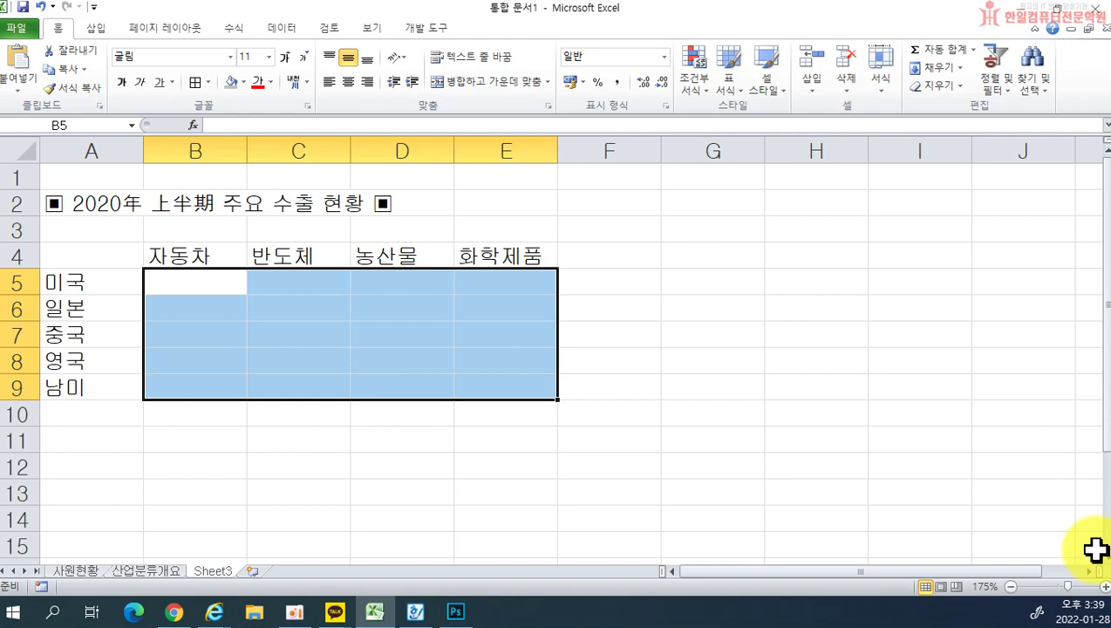
pyautogui.write('458')
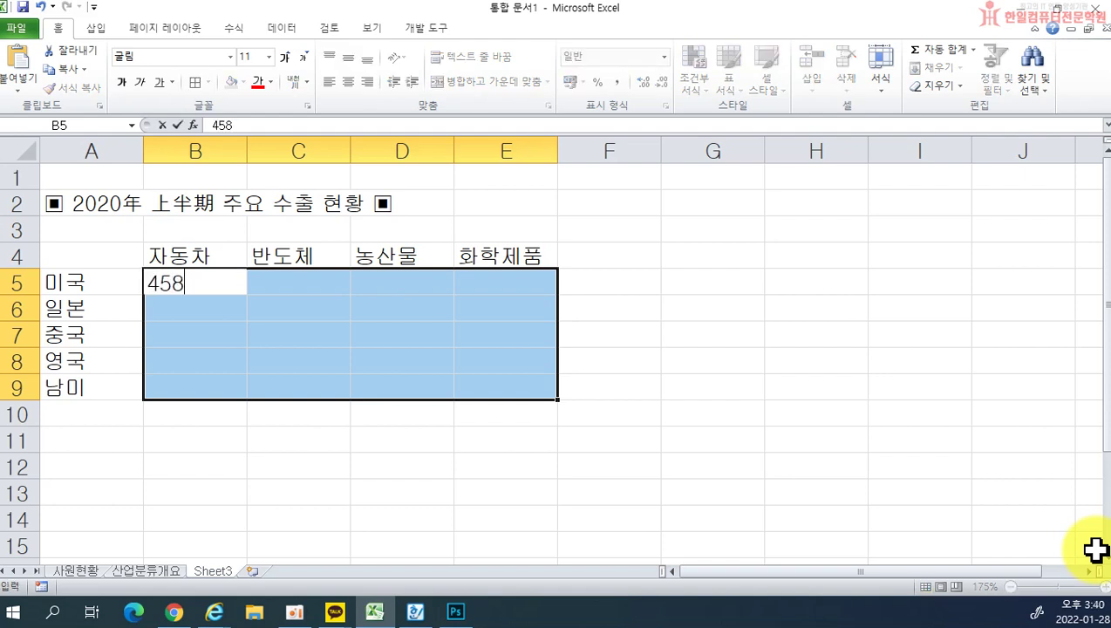
pyautogui.press('Return')
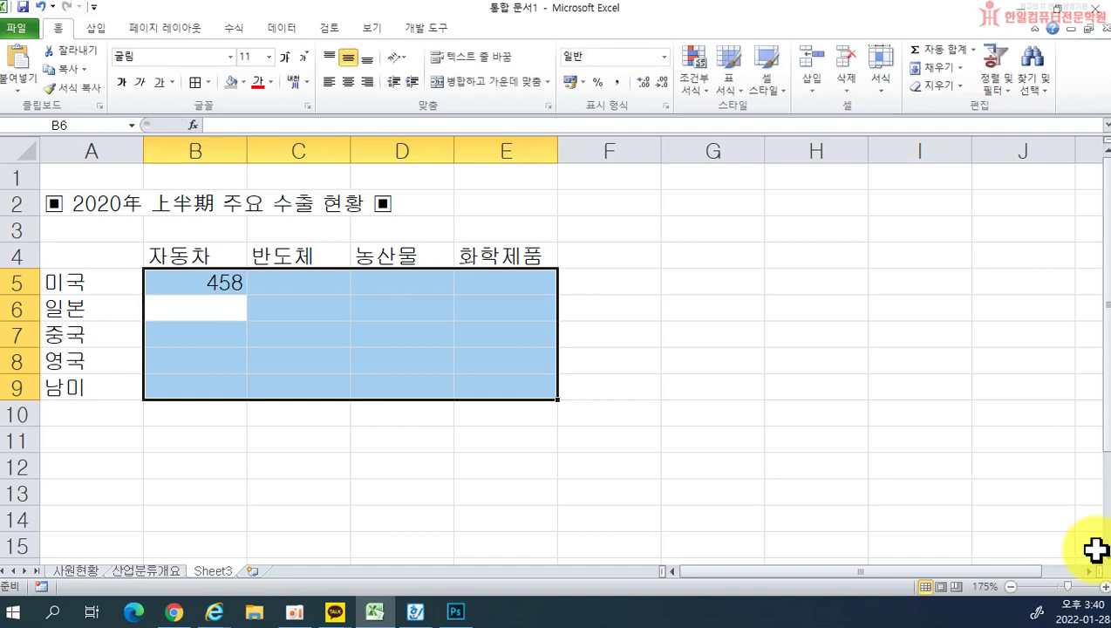
pyautogui.write('695')
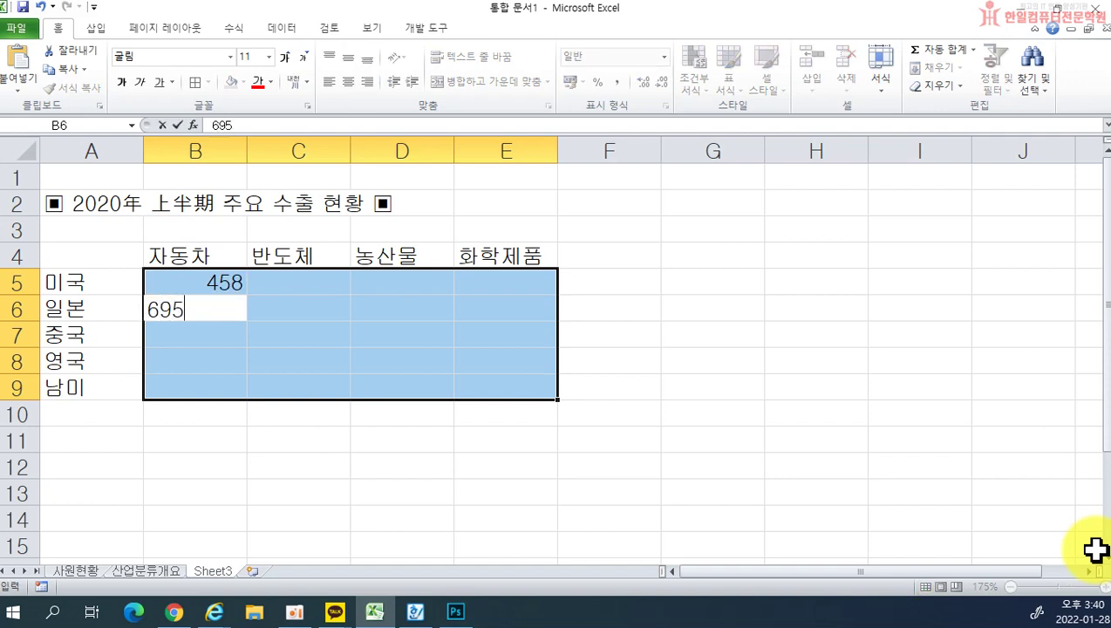
pyautogui.press('Return')
pyautogui.write('486')
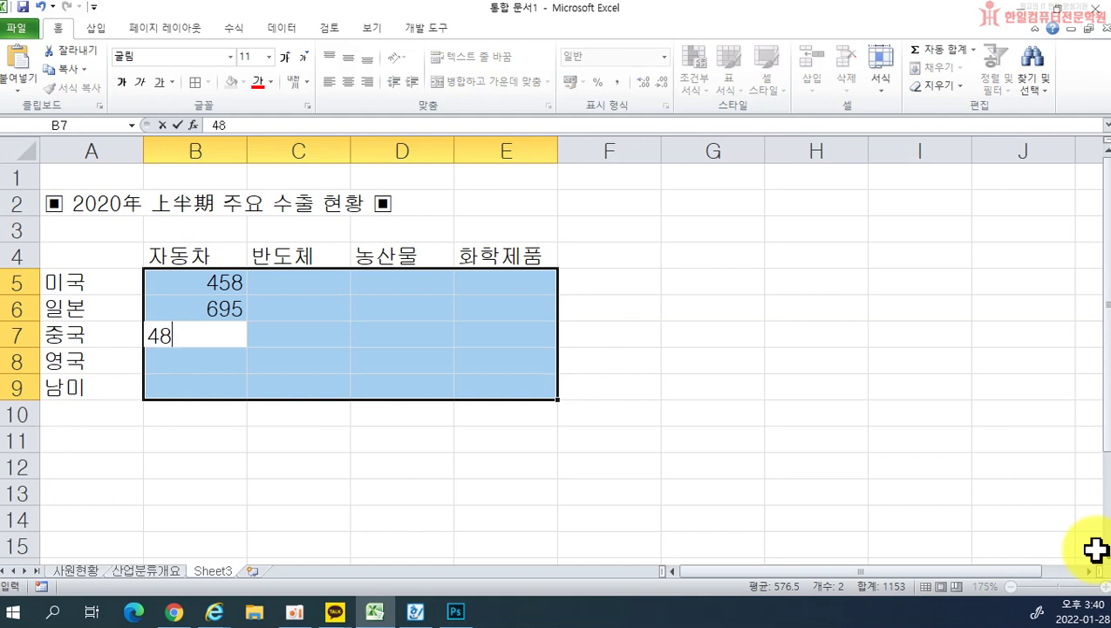
pyautogui.press('Return')
pyautogui.write('965')
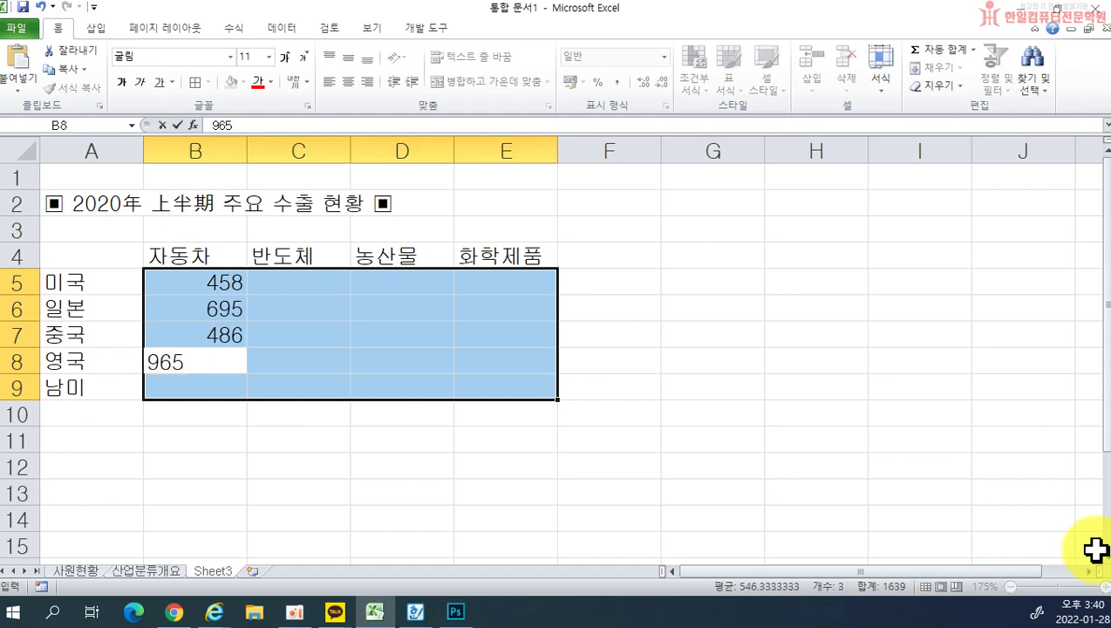
pyautogui.press('Return')
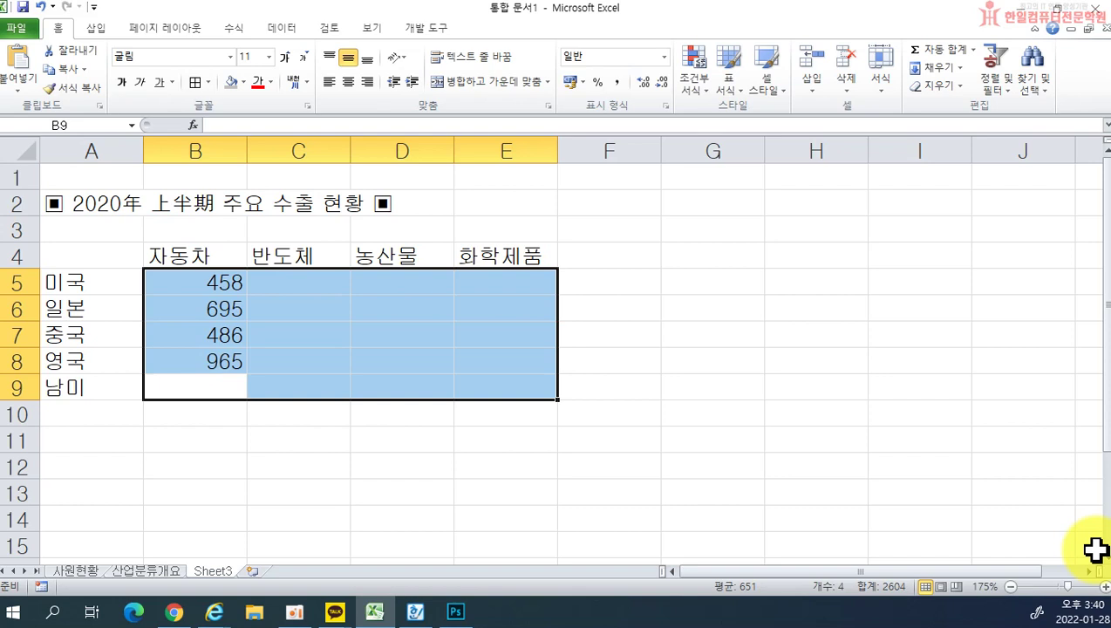
pyautogui.write('632')
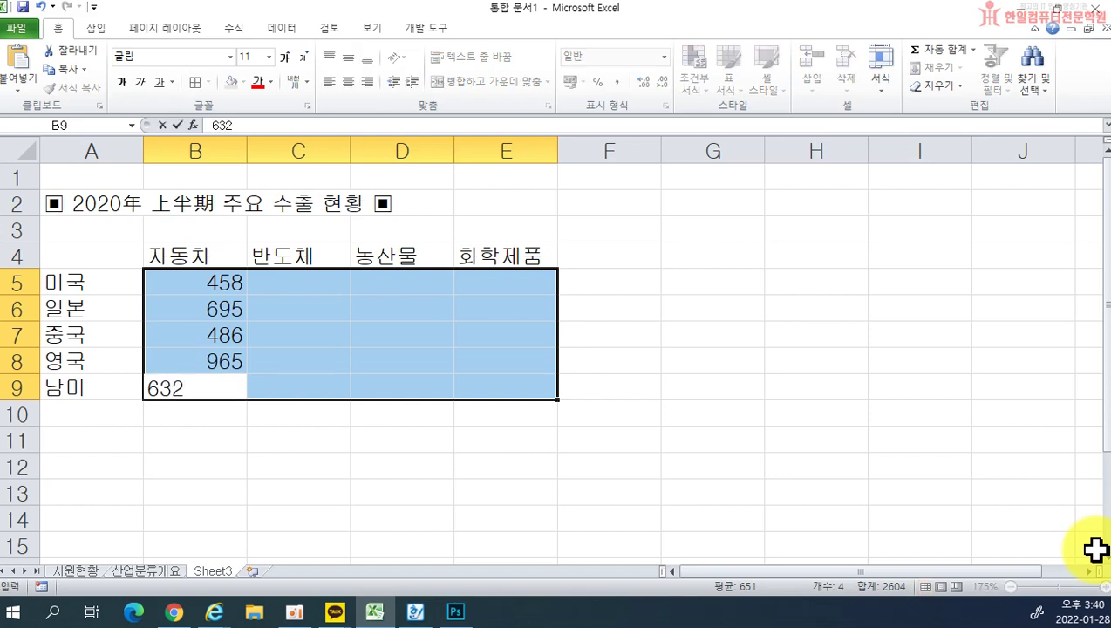
pyautogui.press('Return')
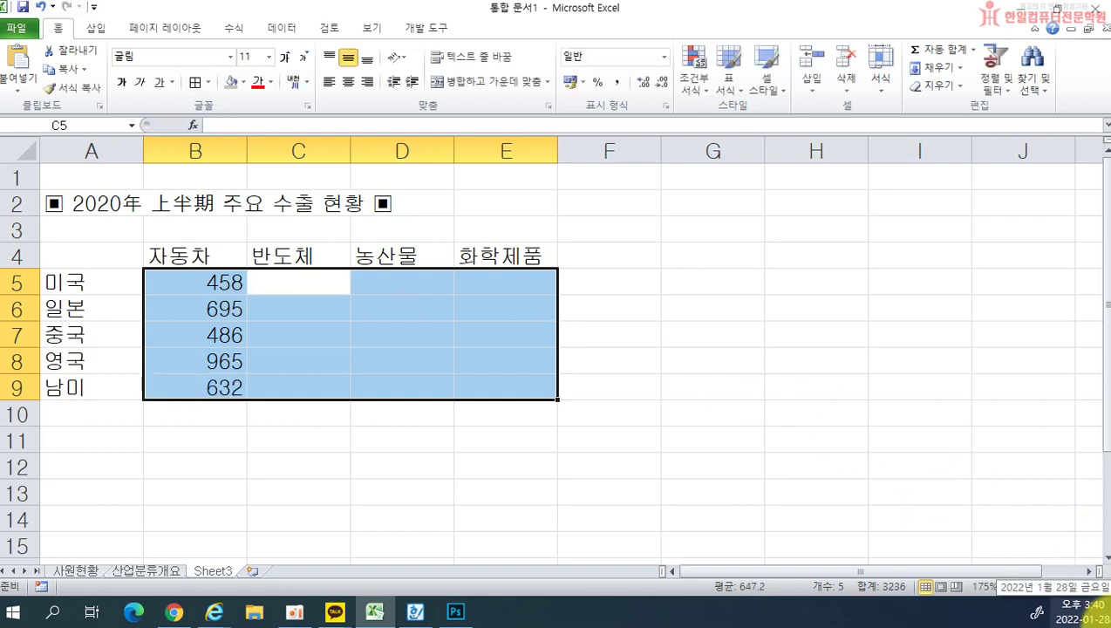
# Step: Enter the 반도체 figures 895, 951, 156, 458, 362 in C5:C9
pyautogui.write('895')
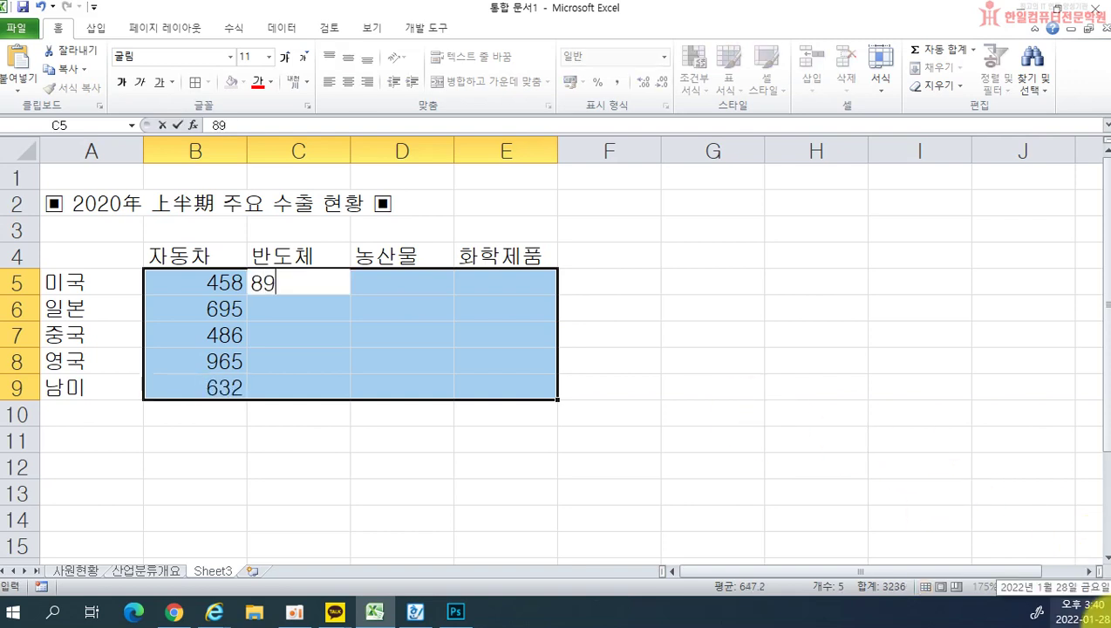
pyautogui.press('Return')
pyautogui.write('951')
pyautogui.press('Return')
pyautogui.write('15')
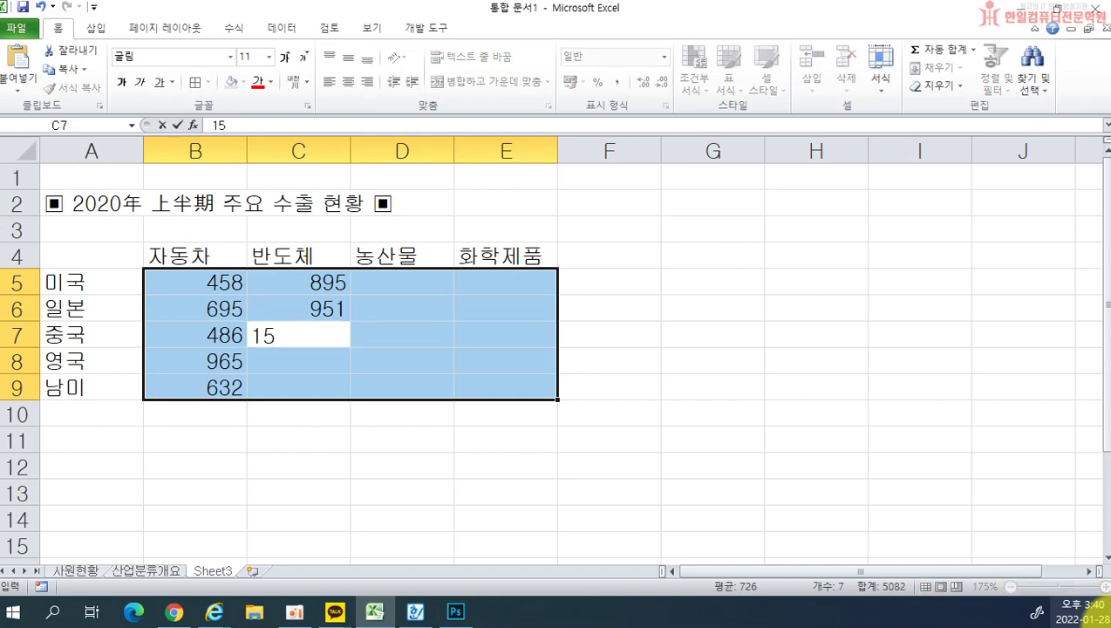
pyautogui.write('6')
pyautogui.press('Return')
pyautogui.write('4598')
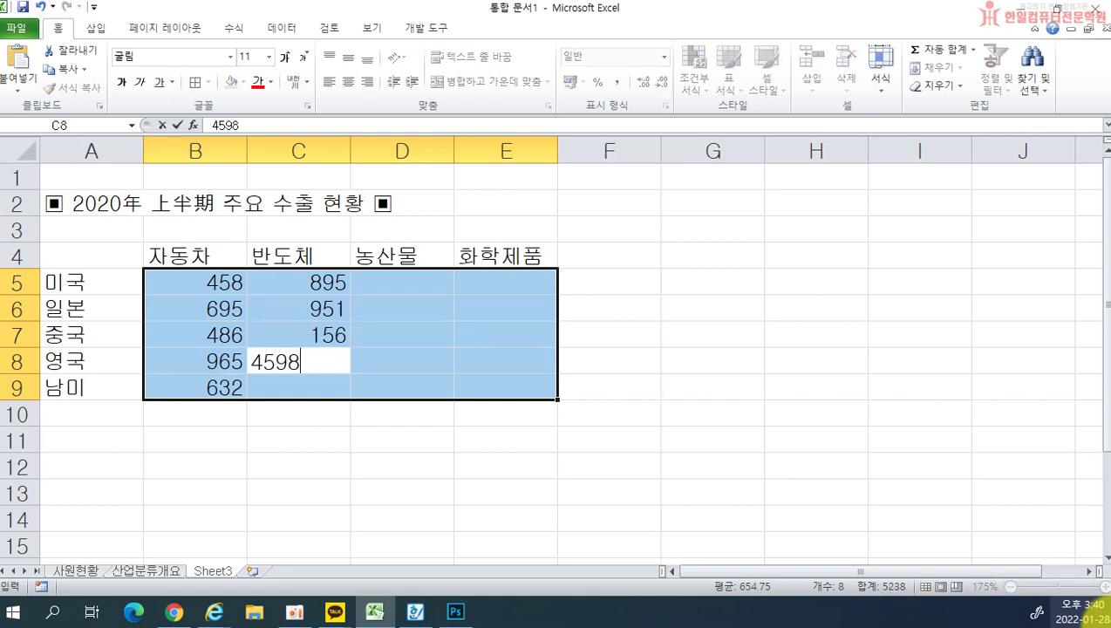
pyautogui.press('BackSpace')
pyautogui.press('BackSpace')
pyautogui.write('8')
pyautogui.press('Return')
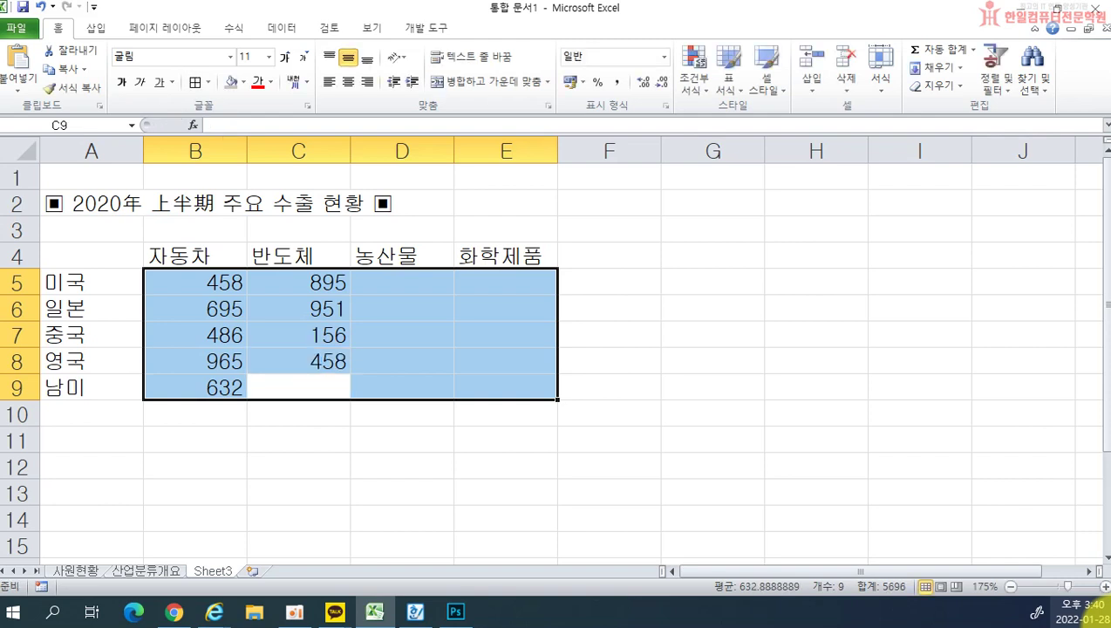
pyautogui.write('36')
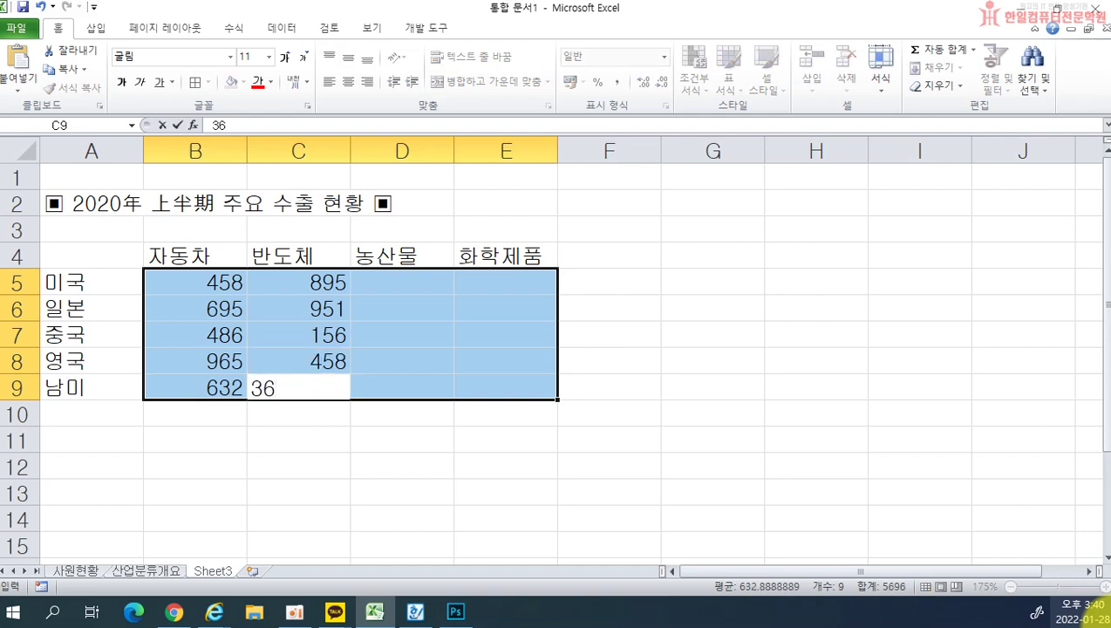
pyautogui.write('2')
pyautogui.press('Return')
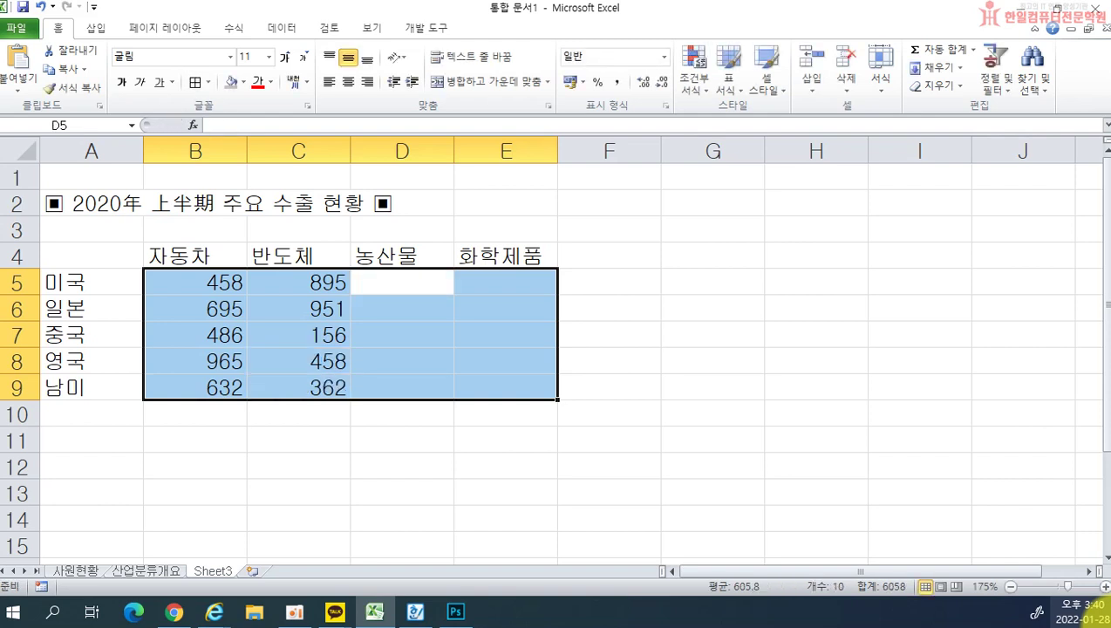
# Step: Enter the 농산물 figures 574, 753, 258, 456, 145 in D5:D9
pyautogui.write('574')
pyautogui.press('Return')
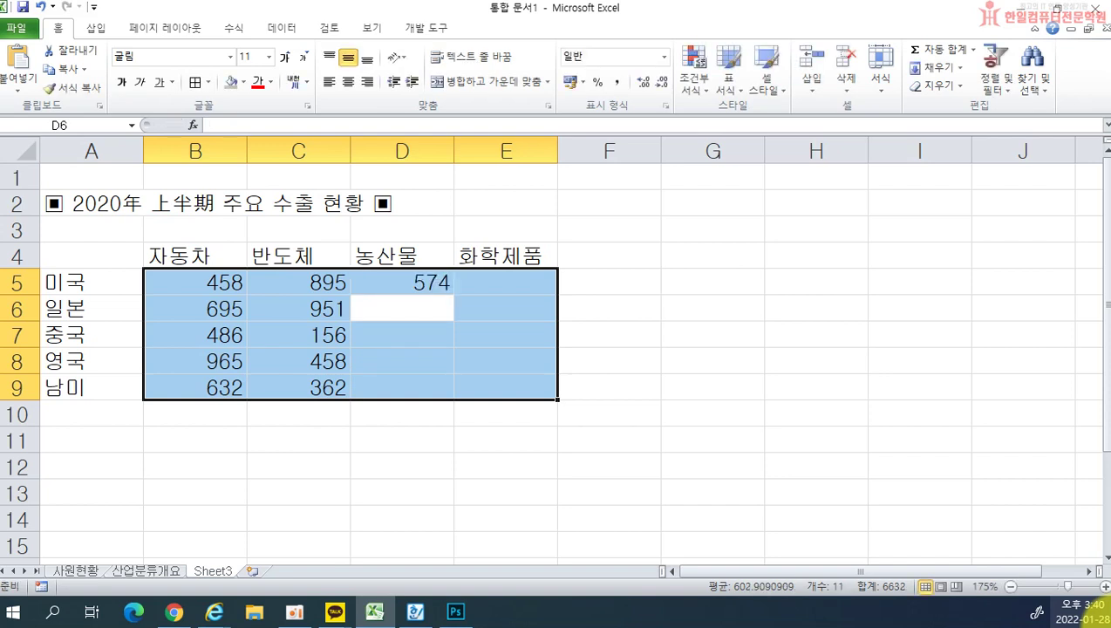
pyautogui.write('753')
pyautogui.press('Return')
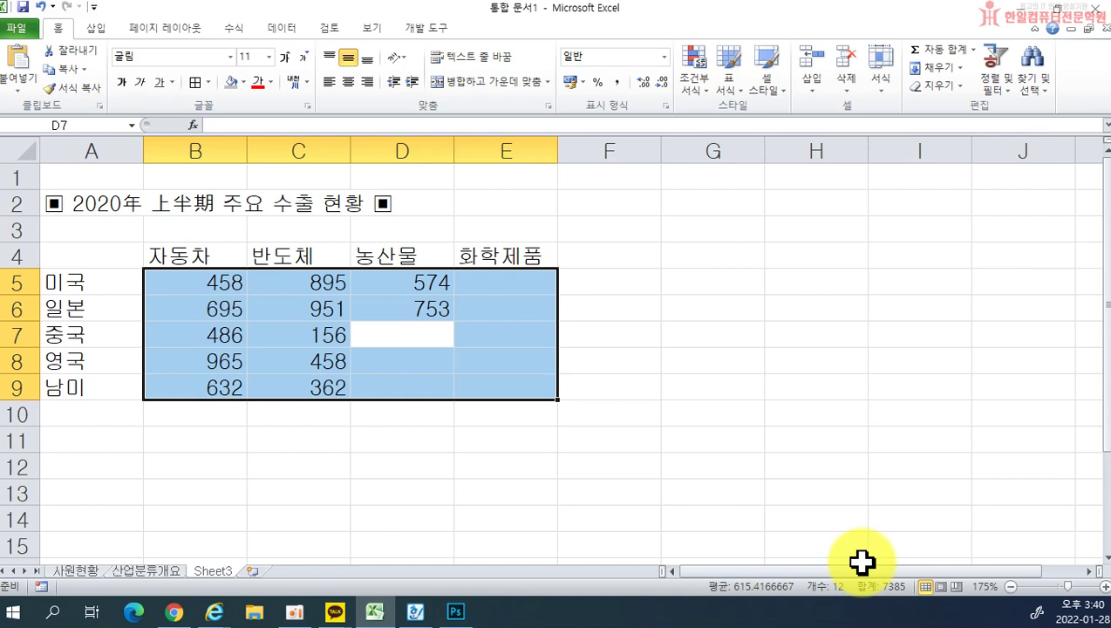
pyautogui.hotkey('shift', 'Return')
pyautogui.press('Return')
pyautogui.write('258')
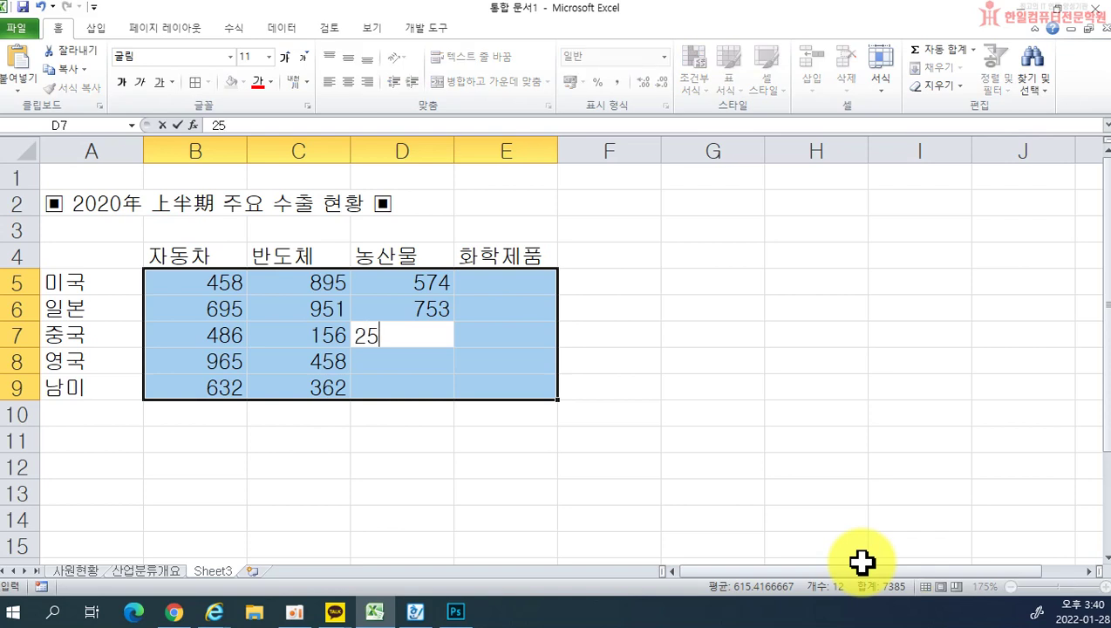
pyautogui.press('Return')
pyautogui.write('456')
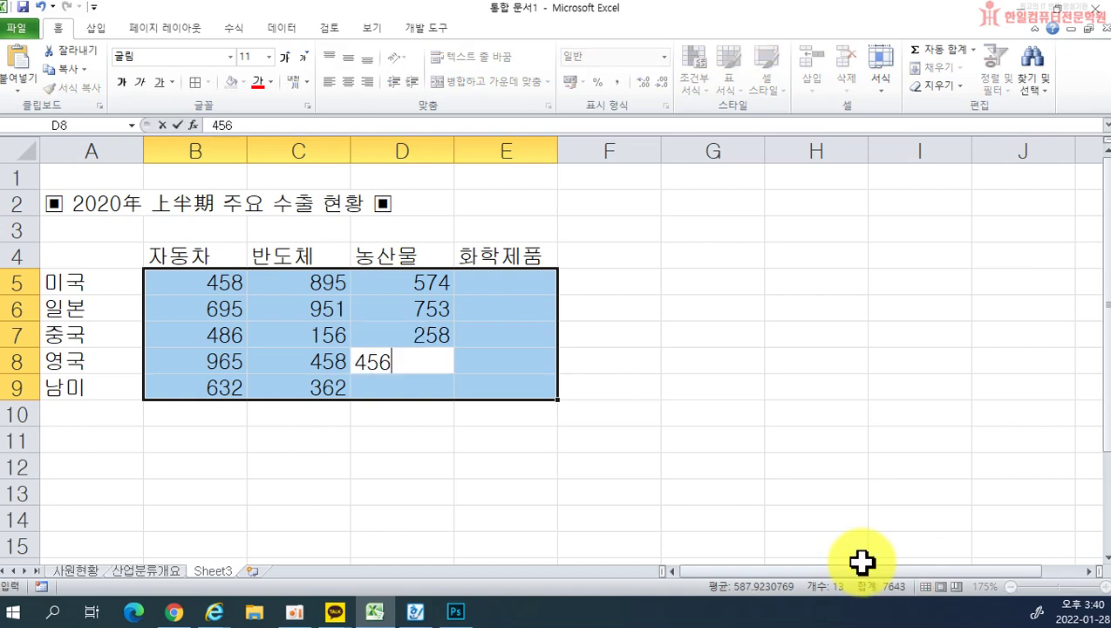
pyautogui.press('Return')
pyautogui.write('154')
pyautogui.press('BackSpace')
pyautogui.press('BackSpace')
pyautogui.write('45')
pyautogui.press('Return')
# Step: Enter the 화학제품 figures 527, 542, 397, 986, 258 in E5:E9
pyautogui.write('527')
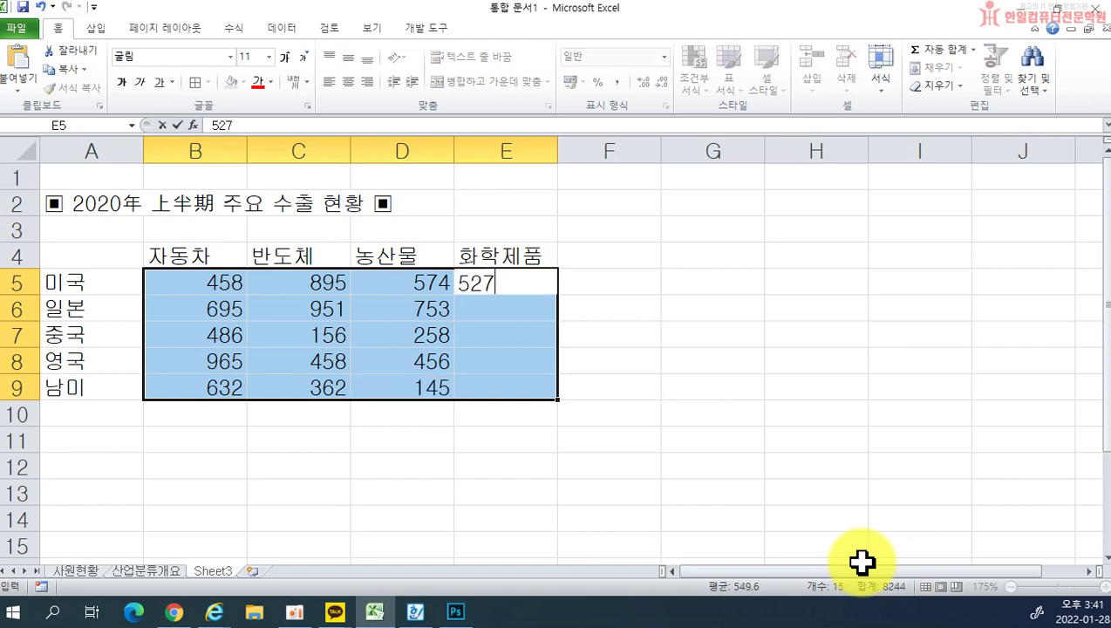
pyautogui.press('Return')
pyautogui.write('542')
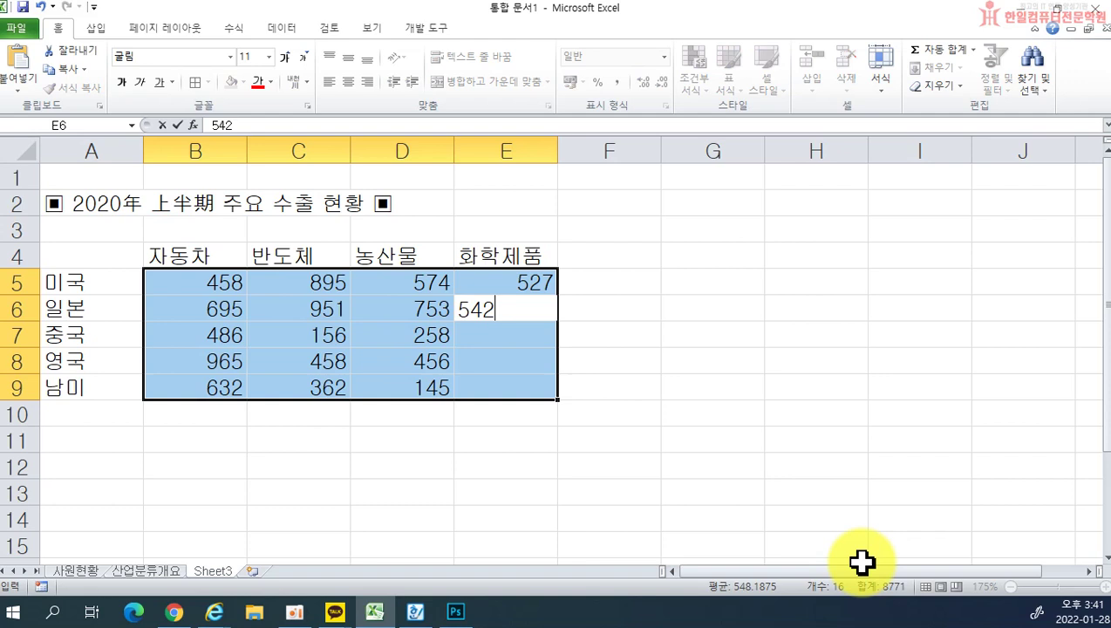
pyautogui.press('Return')
pyautogui.write('397')
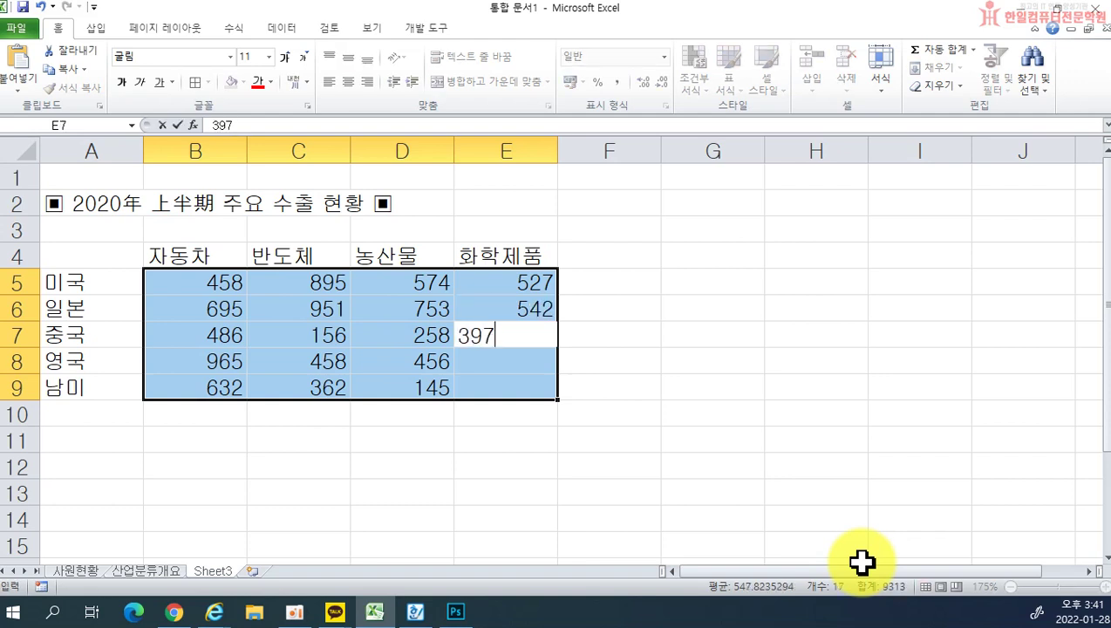
pyautogui.press('Return')
pyautogui.write('986')
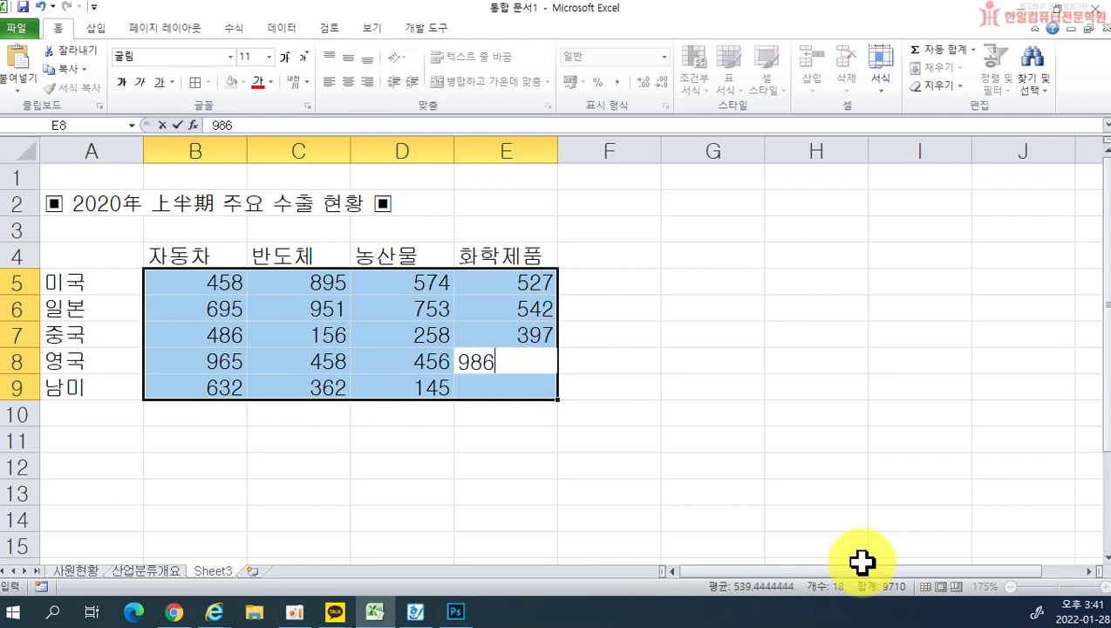
pyautogui.press('Return')
pyautogui.write('254')
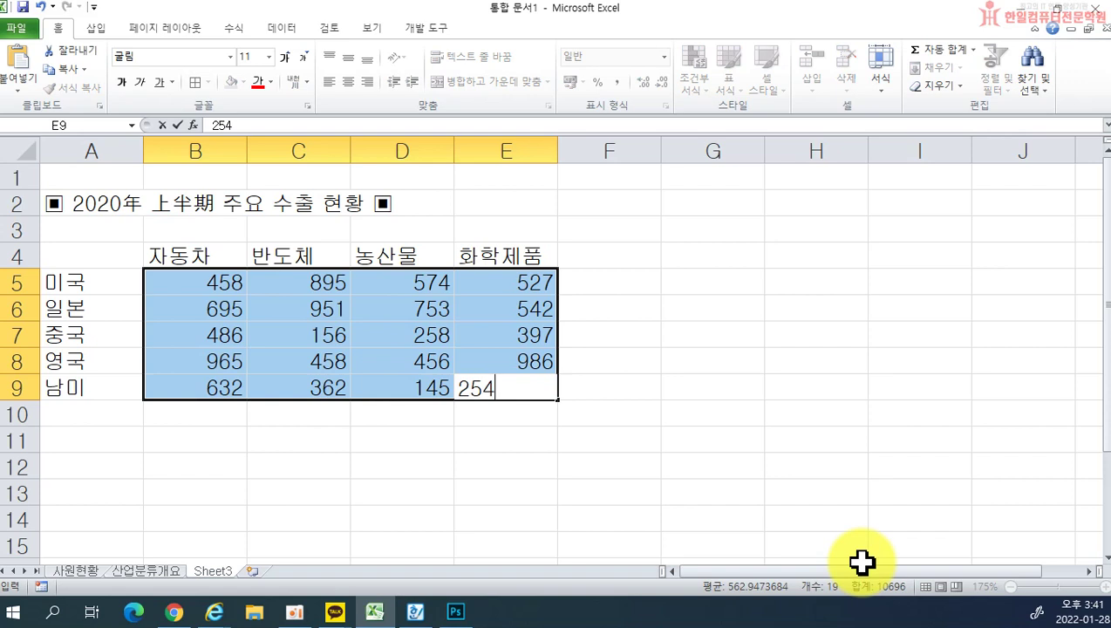
pyautogui.write('8')
pyautogui.press('Return')
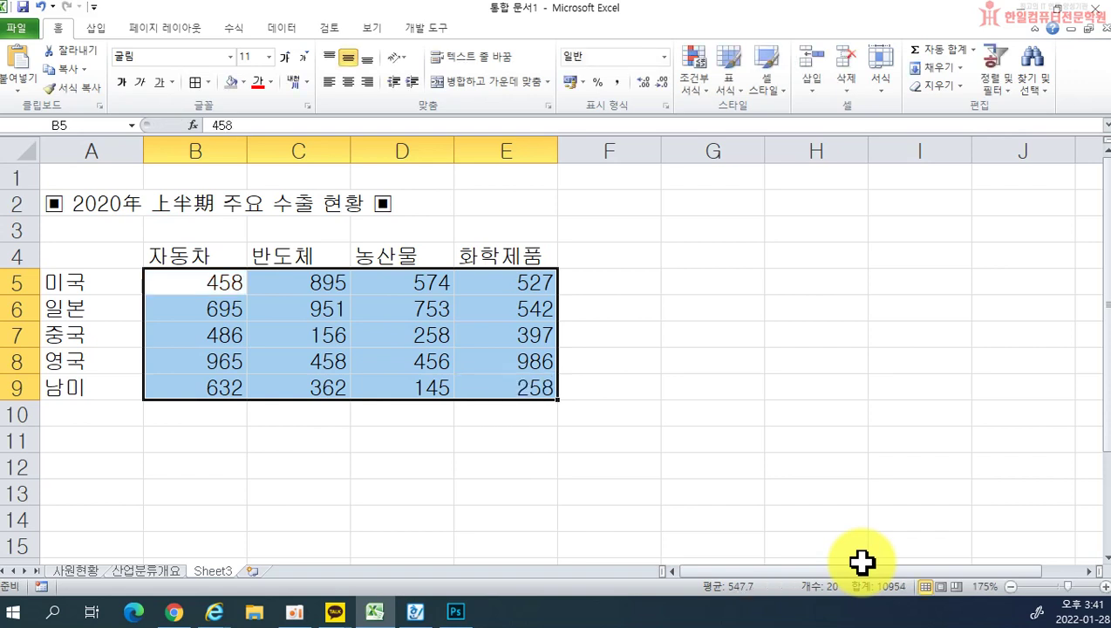
# Step: Apply All Borders to A4:E9 and merge and centre the title across A2:E2
pyautogui.click(715, 342)
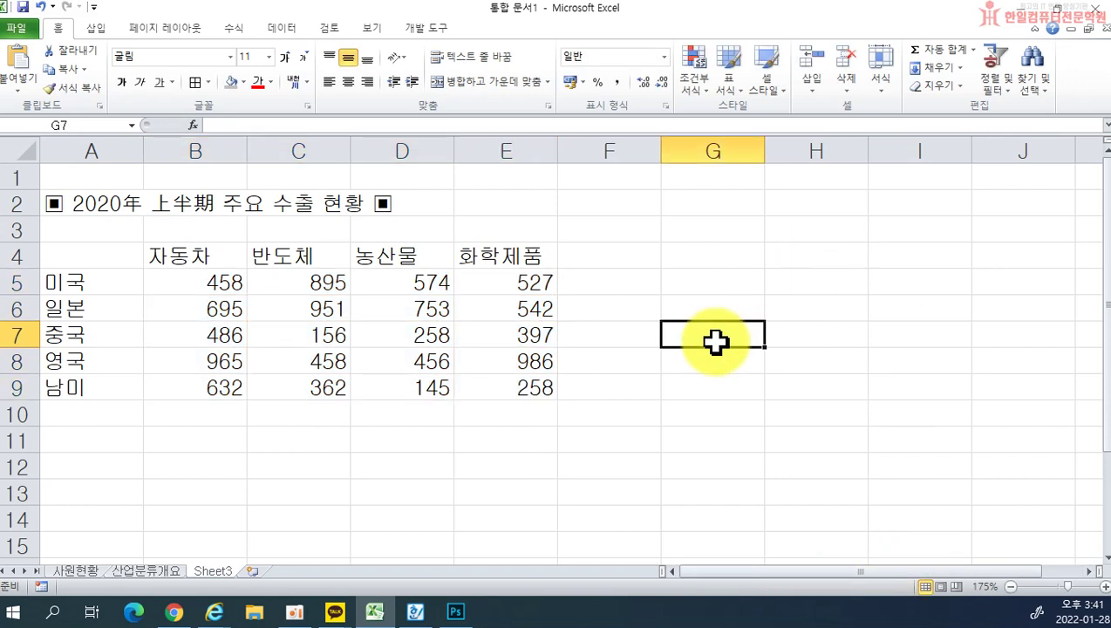
pyautogui.moveTo(91, 255); pyautogui.dragTo(488, 384)
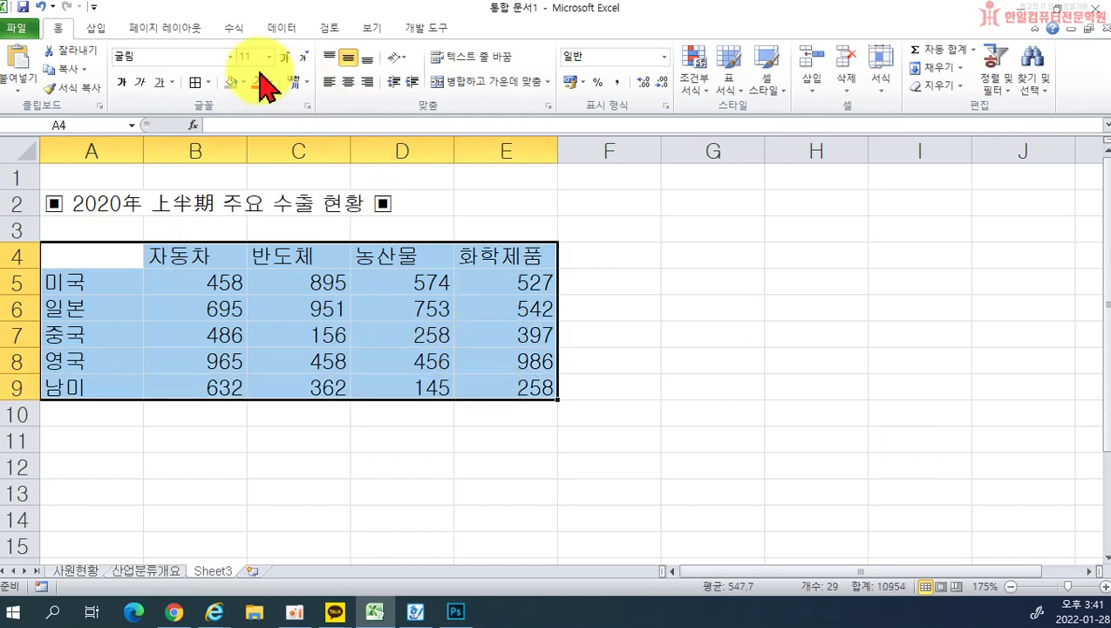
pyautogui.click(195, 82)
pyautogui.moveTo(100, 198); pyautogui.dragTo(459, 203)
pyautogui.click(457, 87)
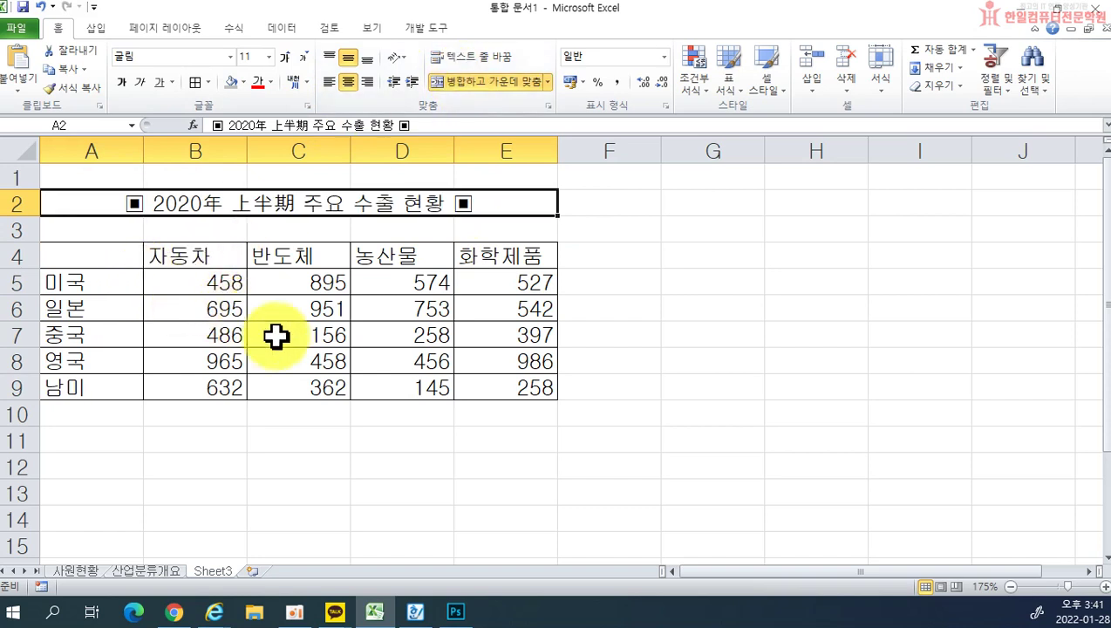
# Step: Shade the header row A4:E4 and country names A5:A9 light green
pyautogui.moveTo(96, 256); pyautogui.dragTo(501, 255)
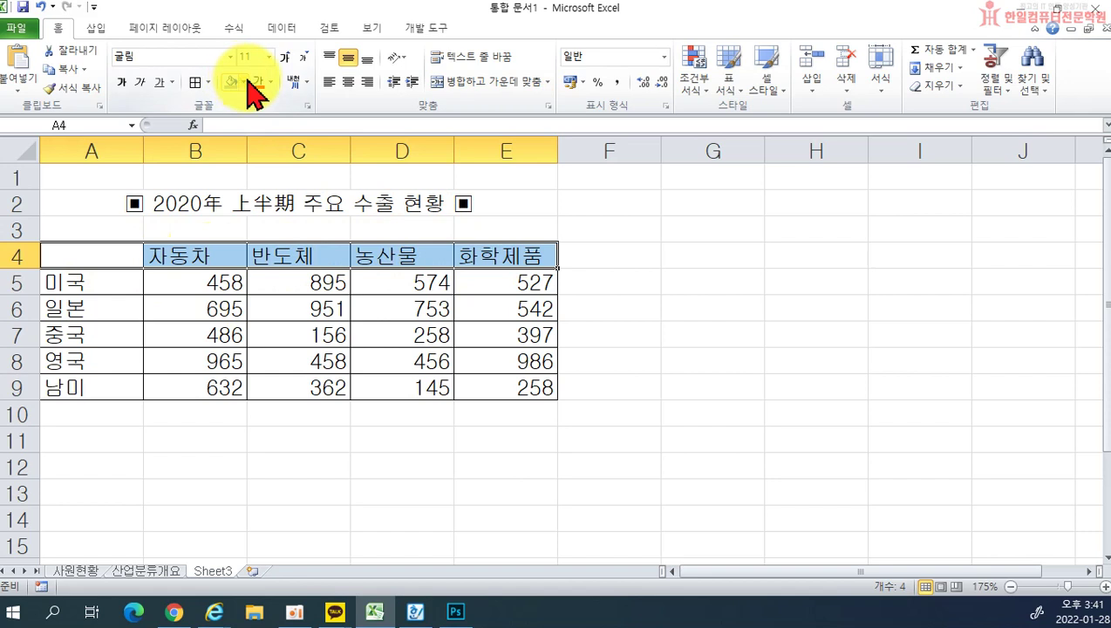
pyautogui.click(244, 82)
pyautogui.click(89, 280)
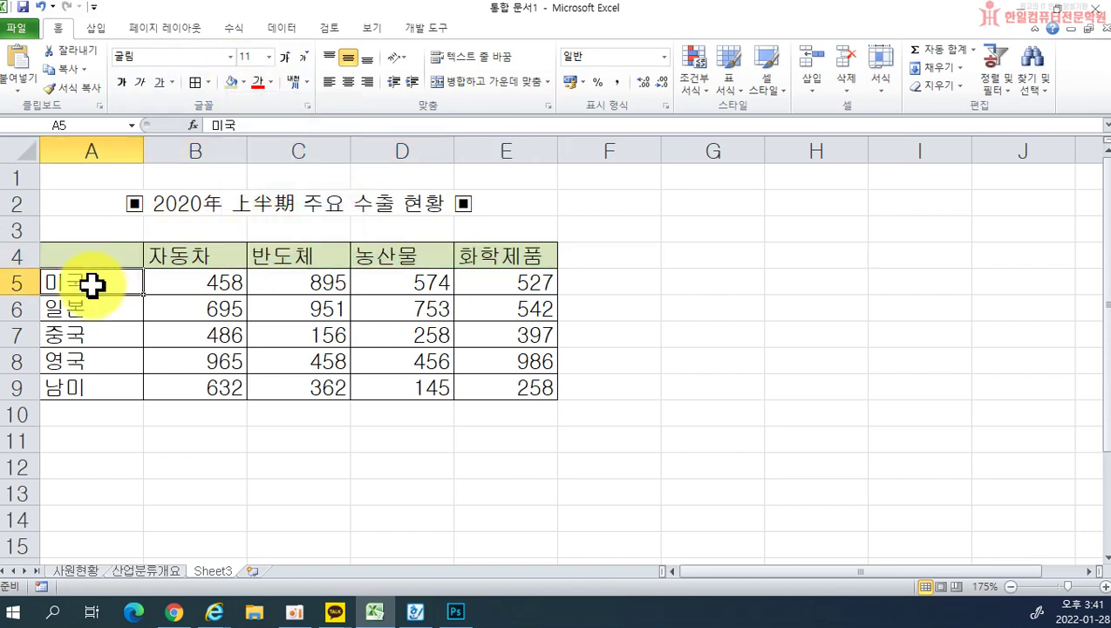
pyautogui.moveTo(89, 280); pyautogui.dragTo(89, 382)
pyautogui.click(229, 82)
pyautogui.click(681, 324)
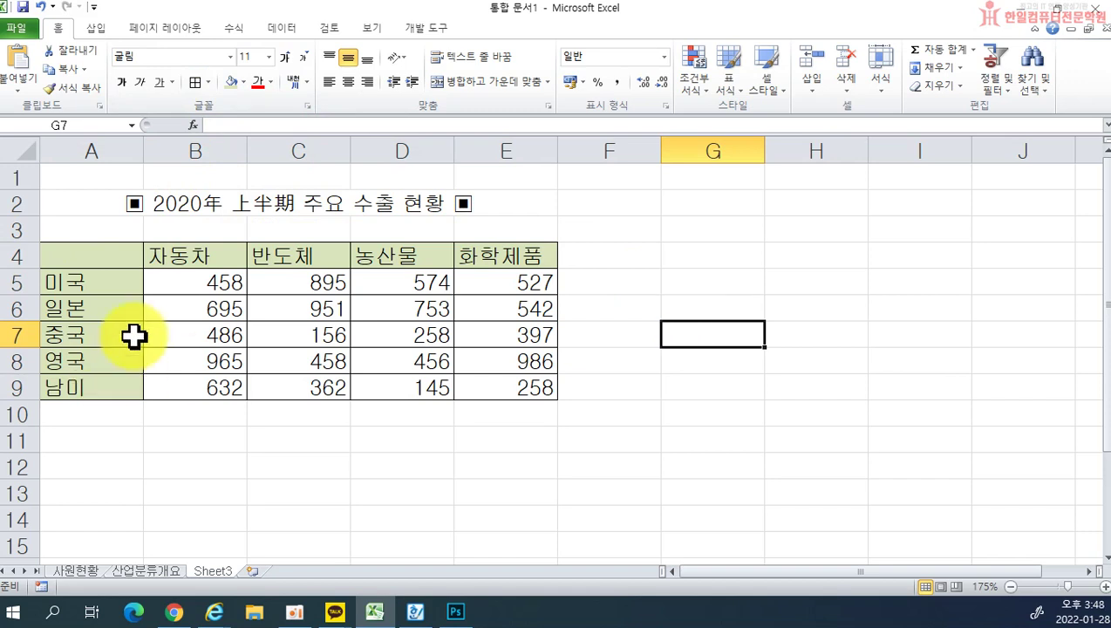
pyautogui.click(70, 251)
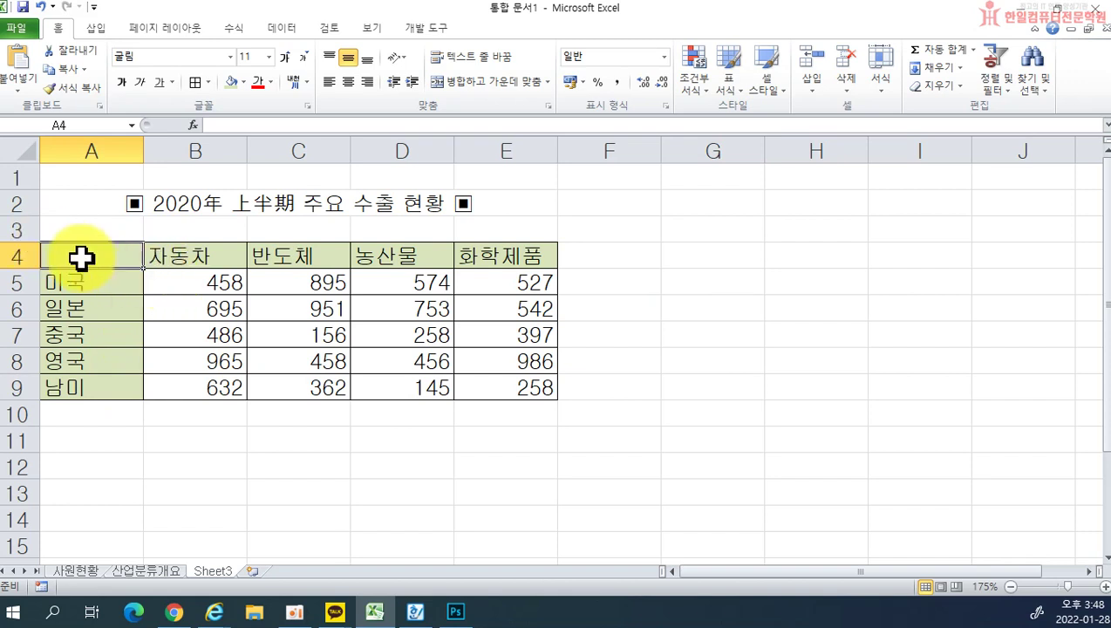
# Step: Open Format Cells for A4, view its Border tab, and cancel without changes
pyautogui.rightClick(81, 255)
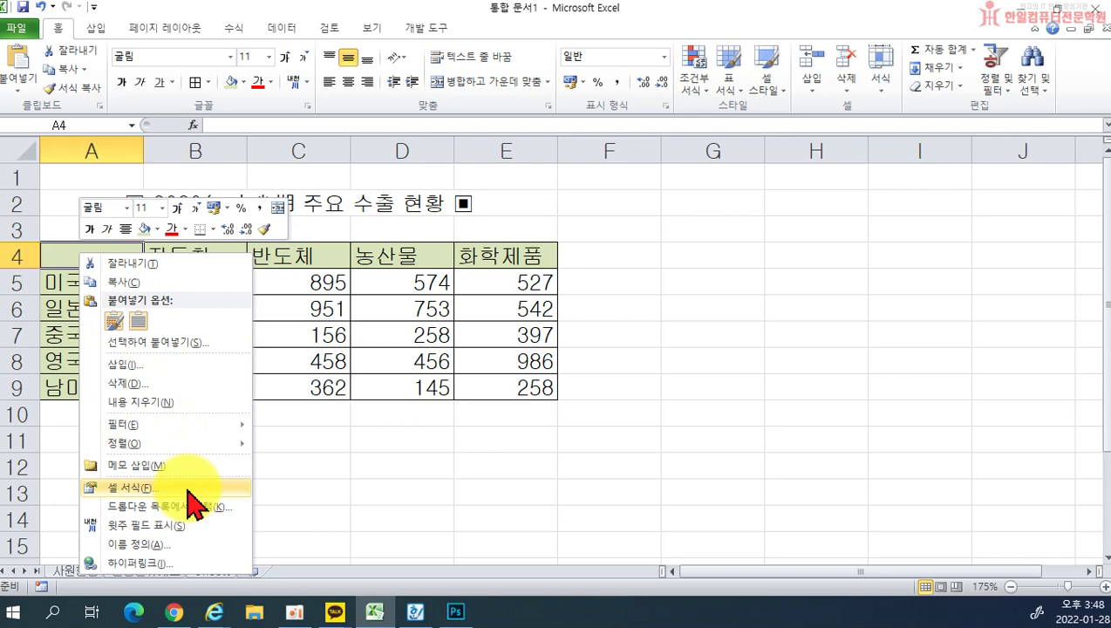
pyautogui.click(489, 440)
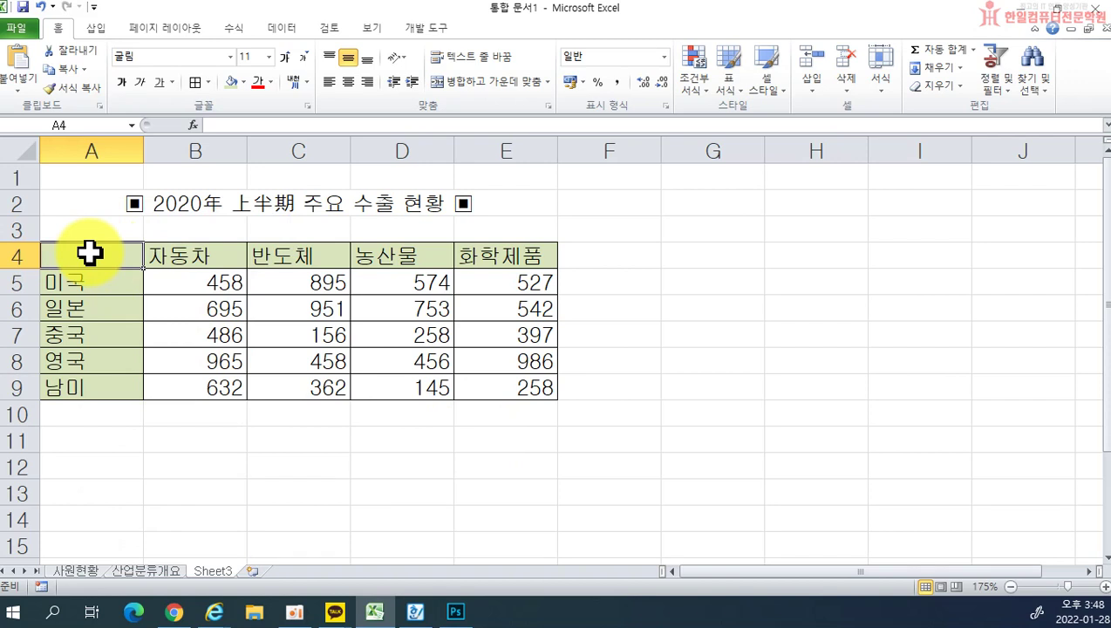
pyautogui.rightClick(90, 253)
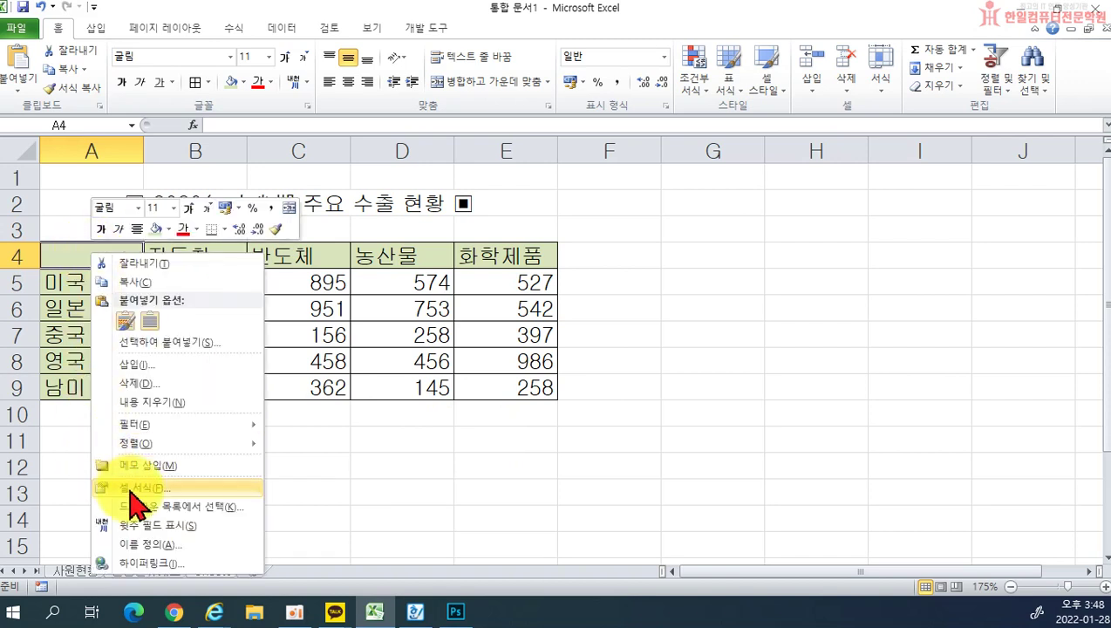
pyautogui.click(131, 488)
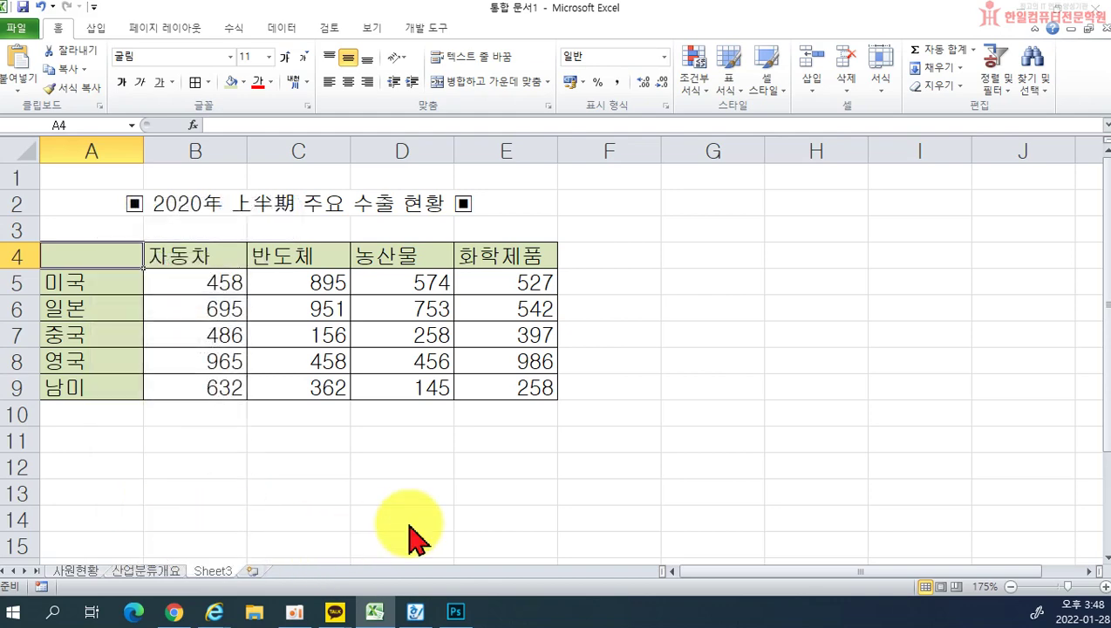
pyautogui.moveTo(119, 244); pyautogui.dragTo(584, 205)
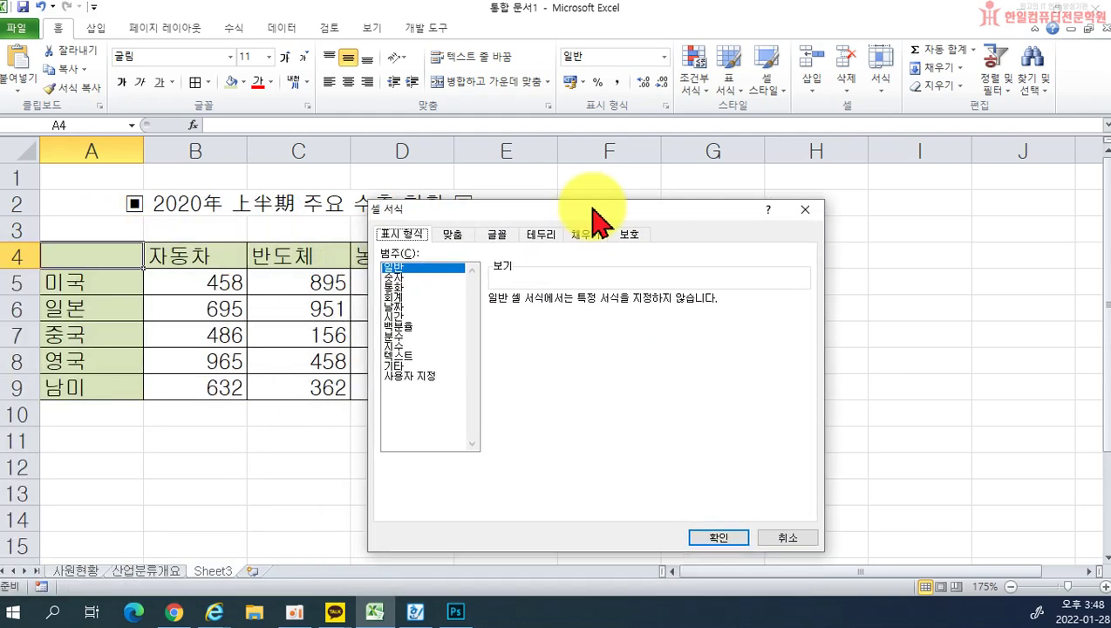
pyautogui.click(540, 236)
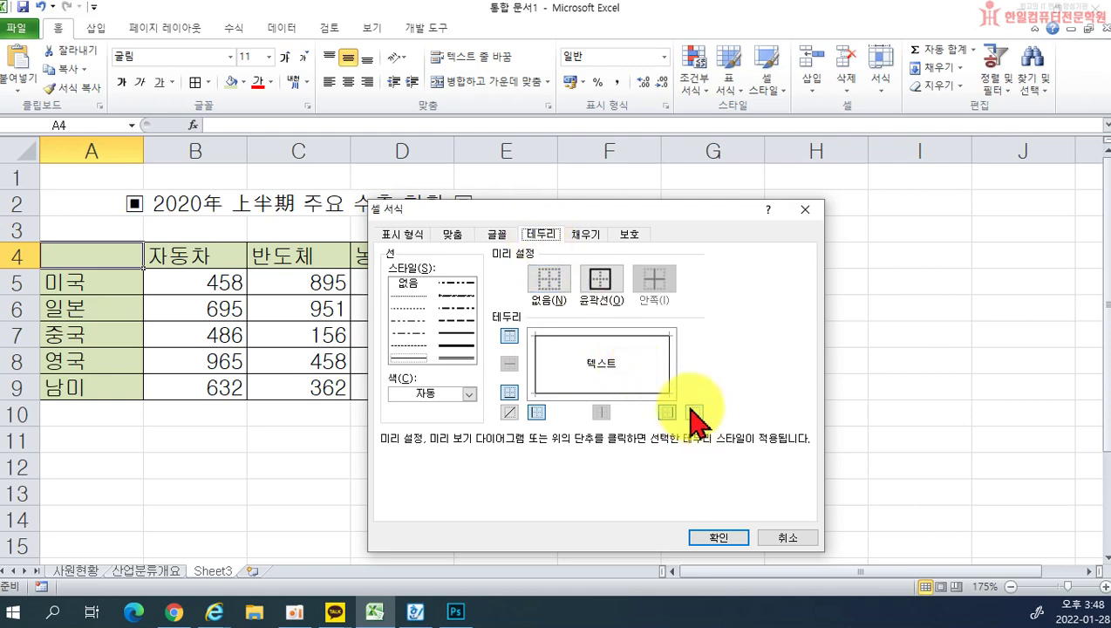
pyautogui.click(788, 537)
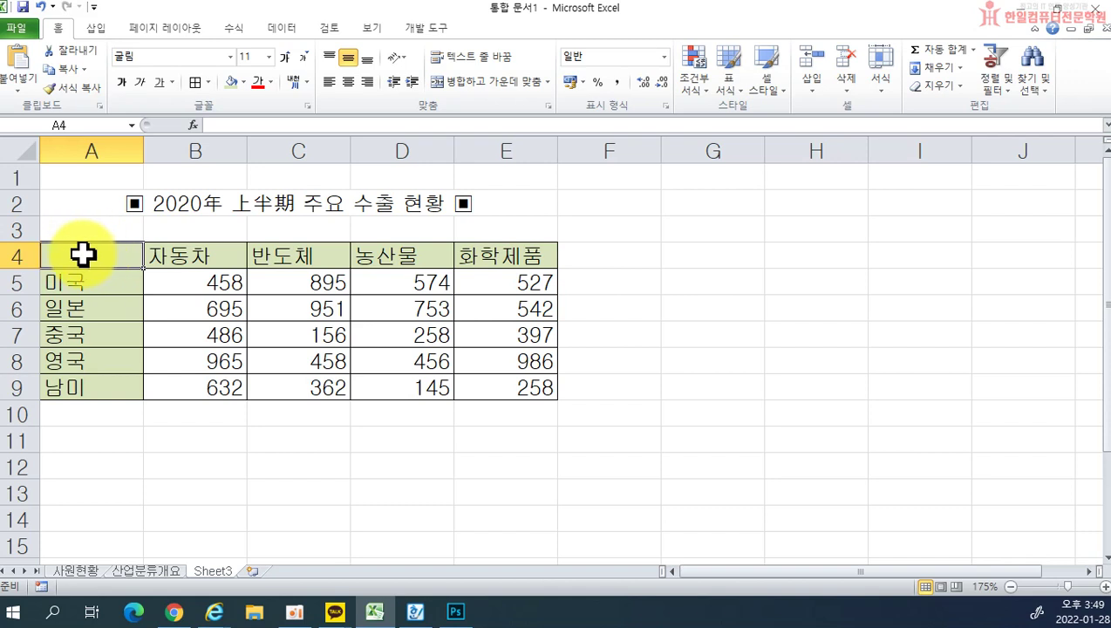
# Step: Give cell A4 a top-left to bottom-right diagonal border
pyautogui.rightClick(92, 254)
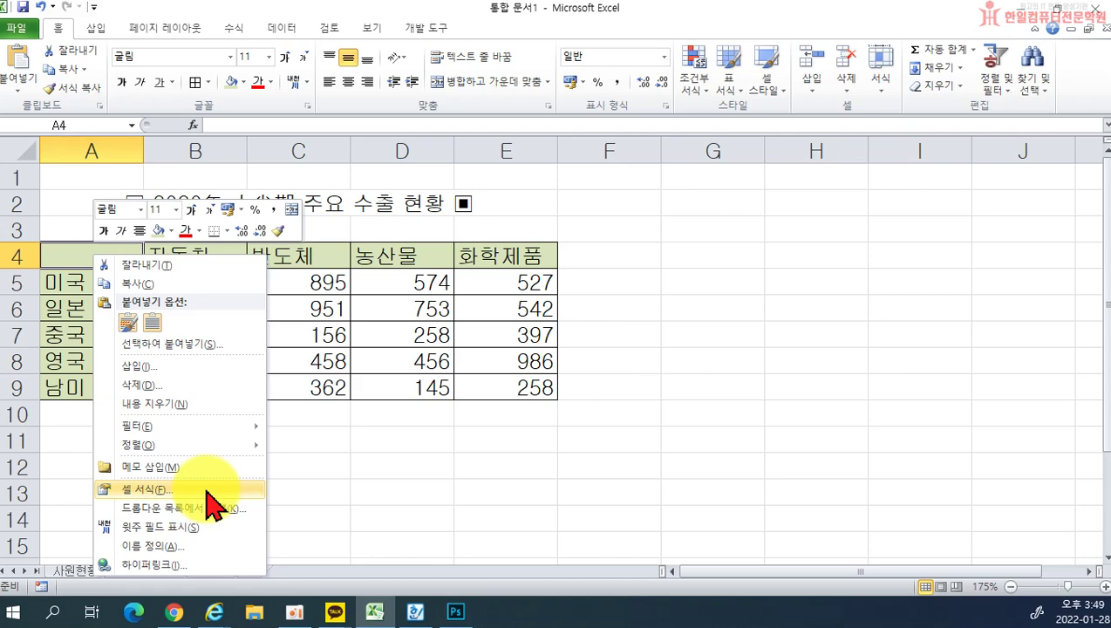
pyautogui.click(206, 490)
pyautogui.moveTo(258, 259); pyautogui.dragTo(649, 210)
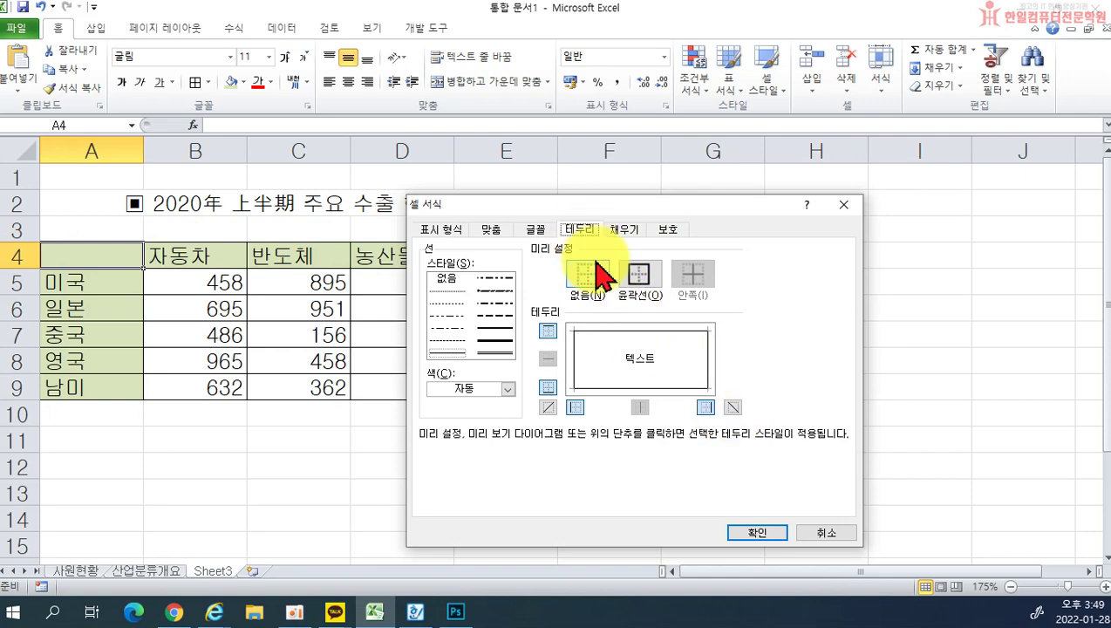
pyautogui.click(735, 410)
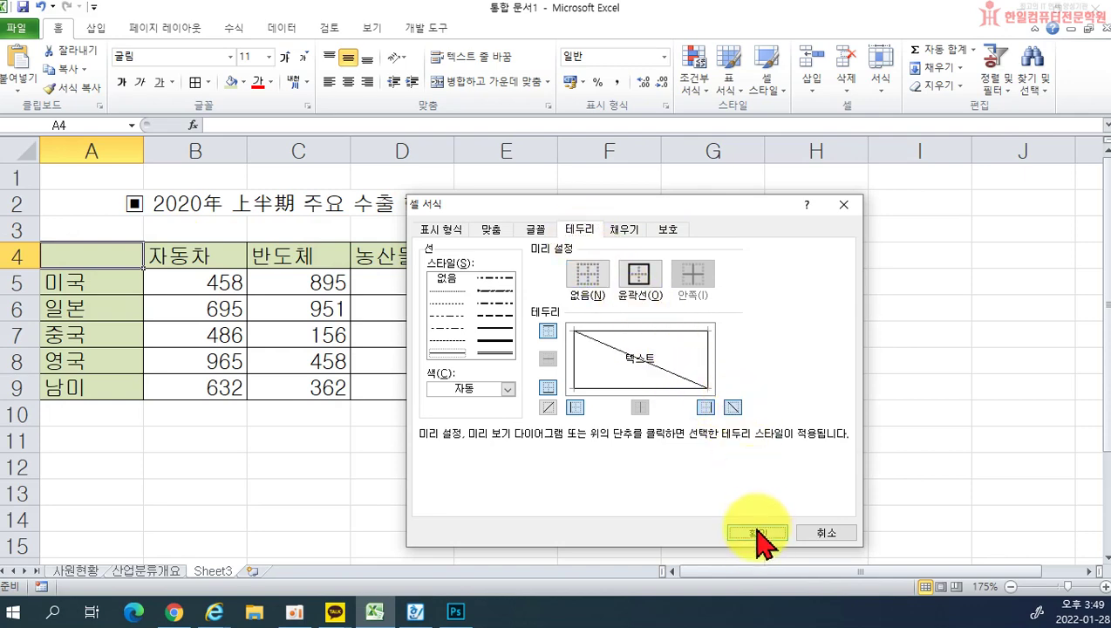
pyautogui.click(758, 531)
pyautogui.click(425, 459)
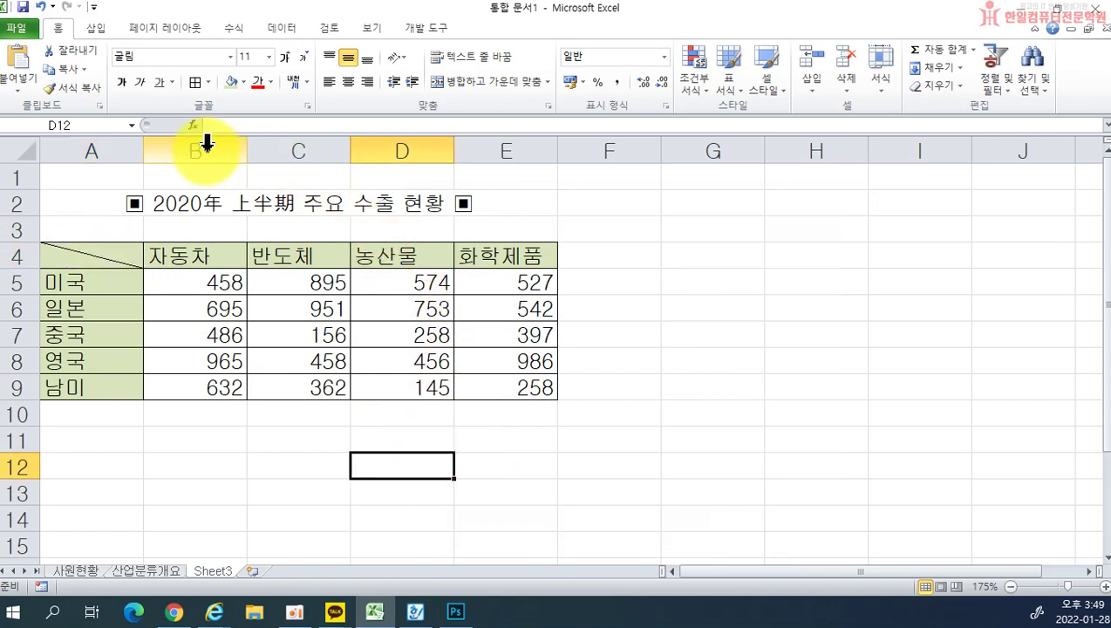
# Step: Resize columns B through E to one shared width of about 6.88
pyautogui.moveTo(453, 151); pyautogui.dragTo(475, 154)
pyautogui.click(582, 482)
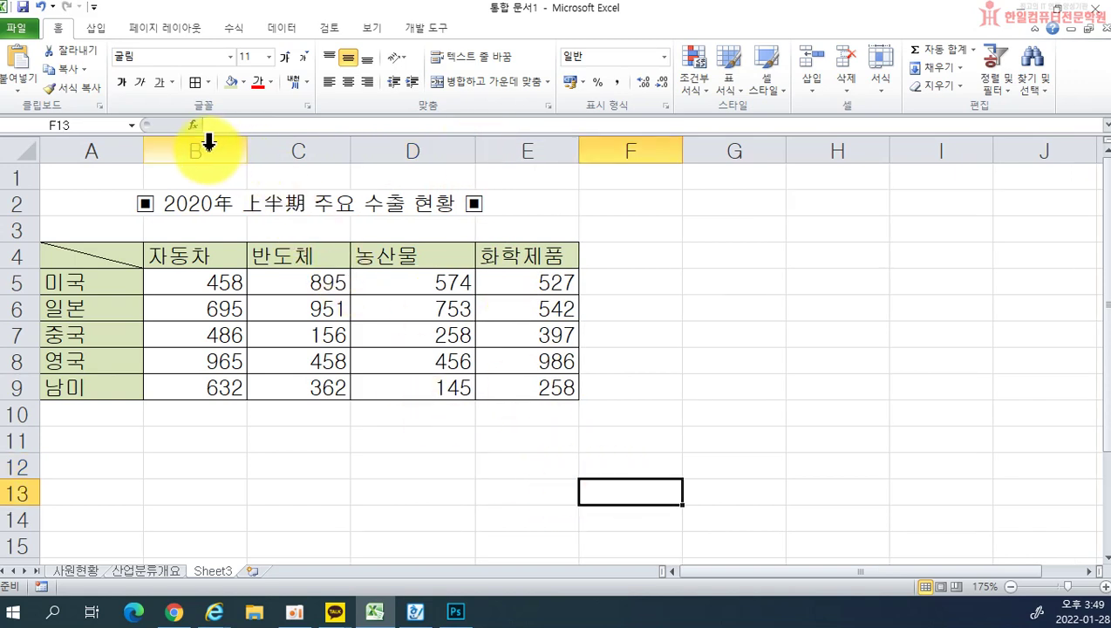
pyautogui.moveTo(193, 140); pyautogui.dragTo(499, 139)
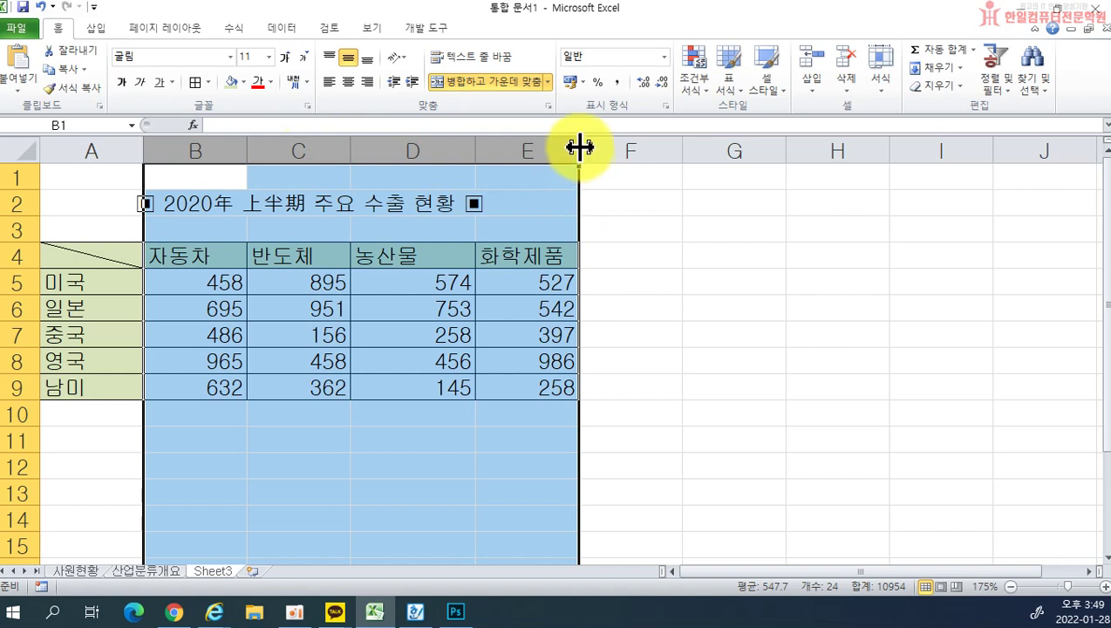
pyautogui.moveTo(579, 149); pyautogui.dragTo(569, 143)
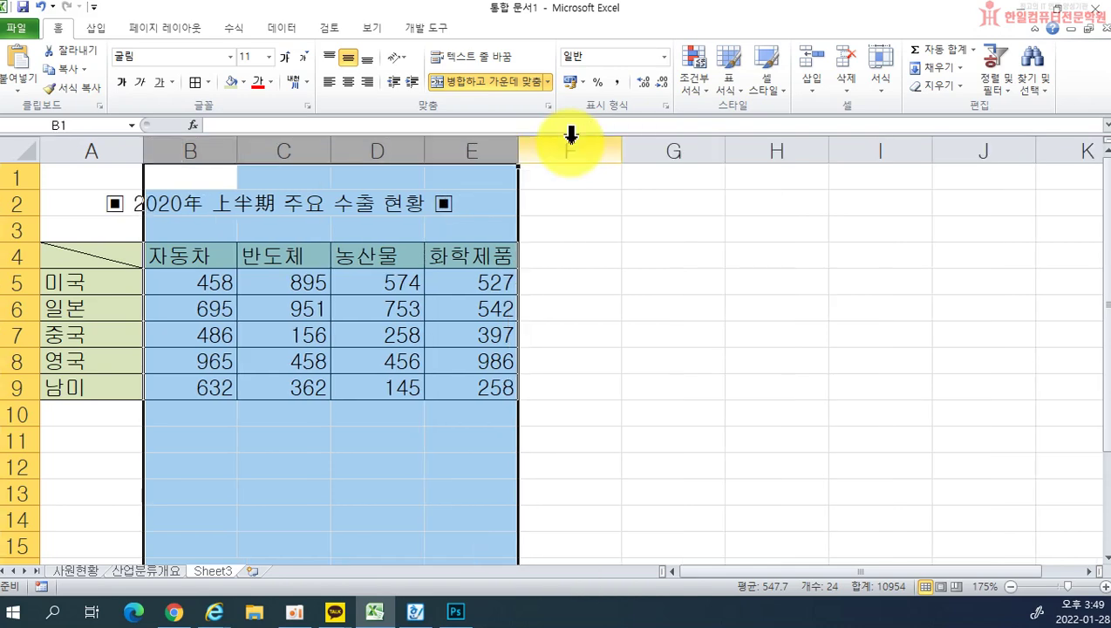
pyautogui.click(653, 336)
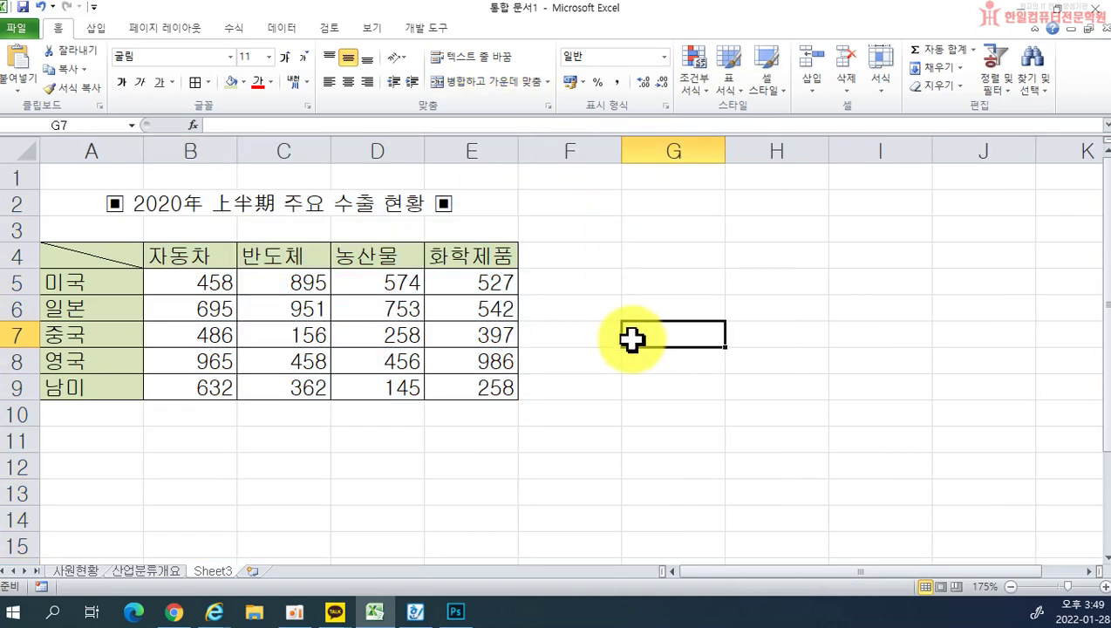
# Step: Narrow column A to about 5.75
pyautogui.moveTo(144, 140); pyautogui.dragTo(108, 140)
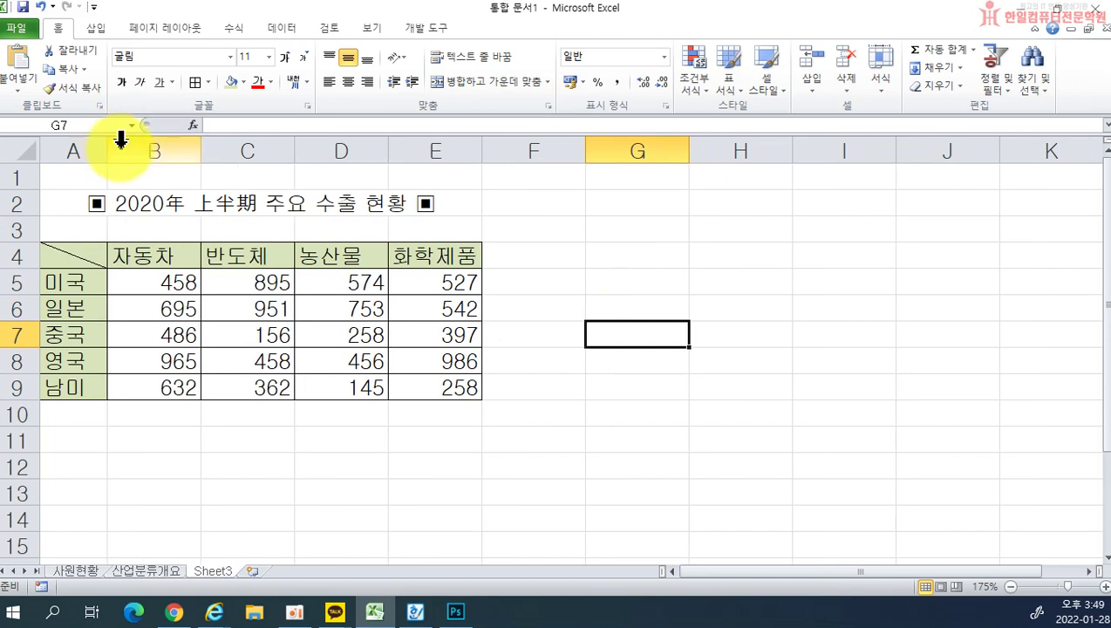
pyautogui.click(401, 357)
pyautogui.click(589, 382)
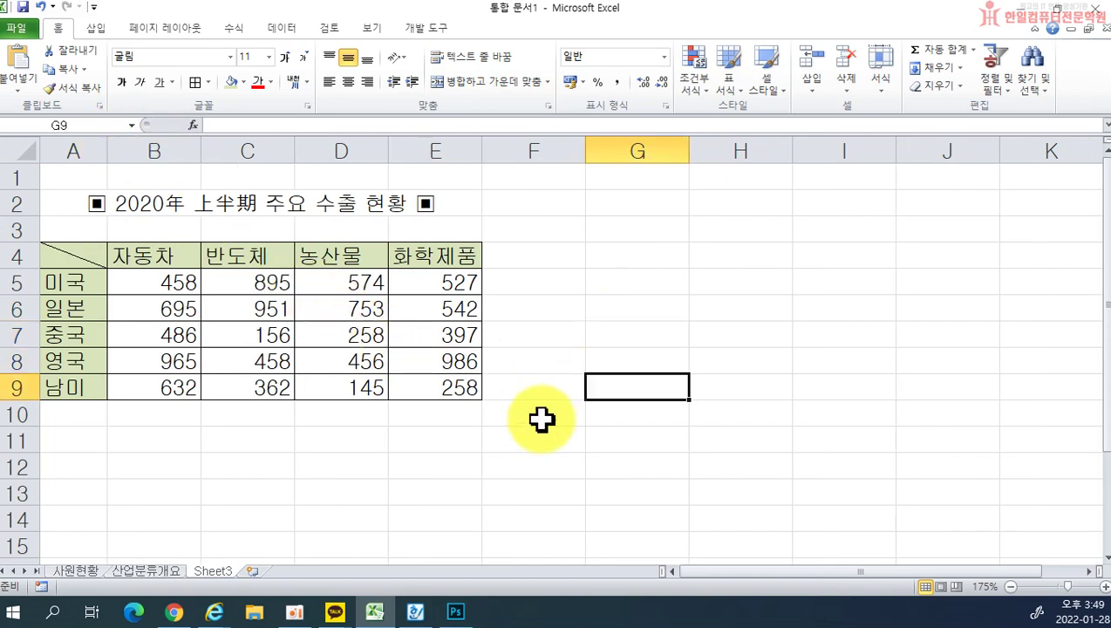
# Step: Rename the Sheet3 tab to 상반기
pyautogui.doubleClick(209, 571)
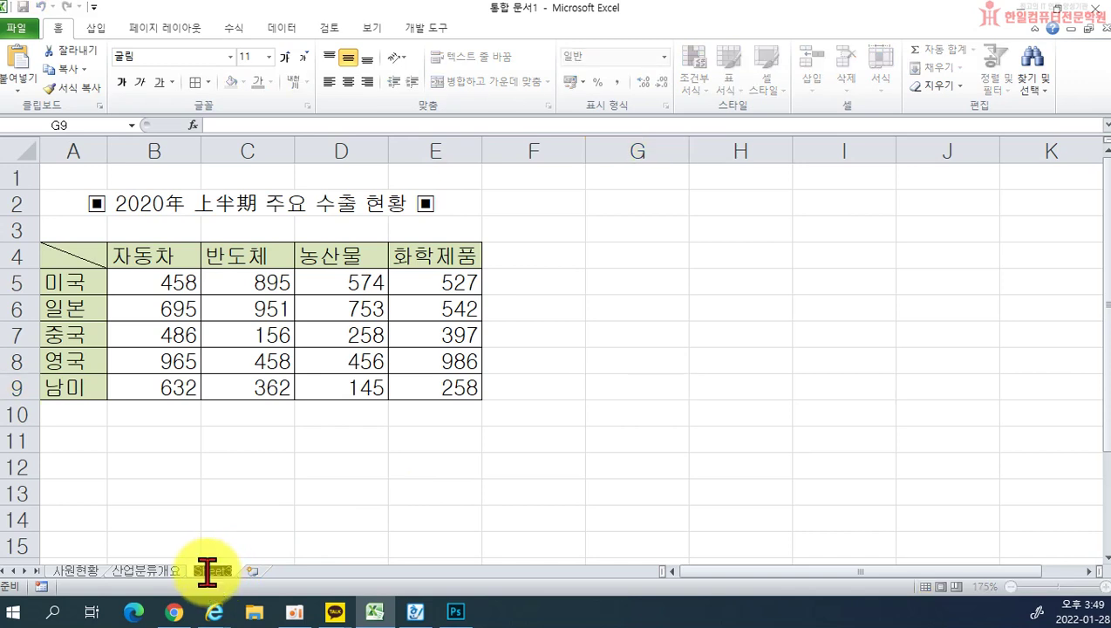
pyautogui.write('식비')
pyautogui.press('Return')
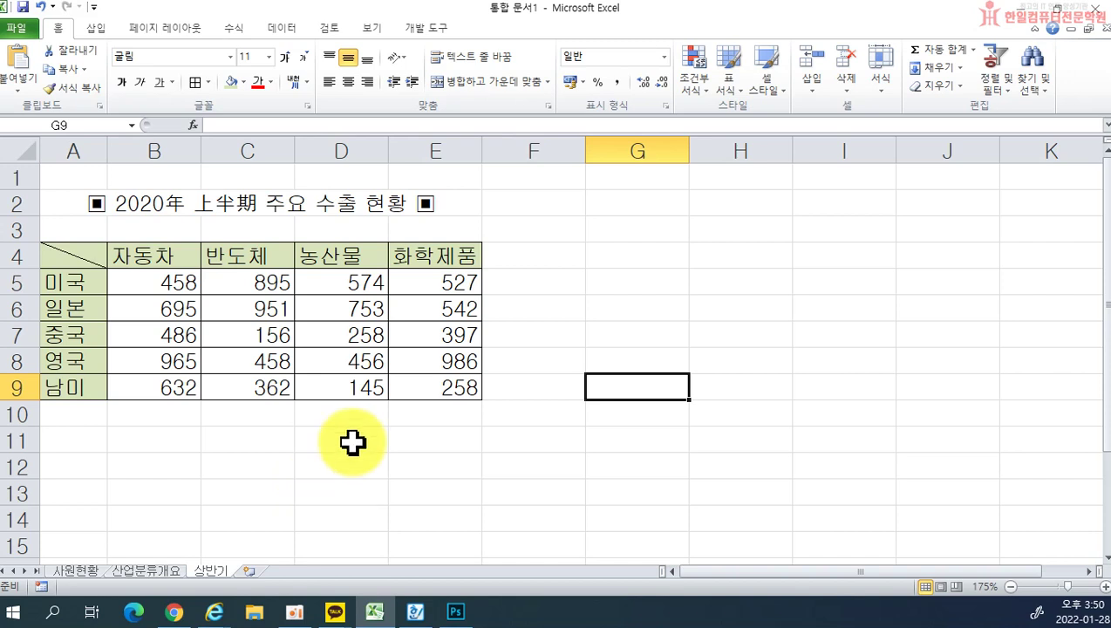
pyautogui.click(63, 257)
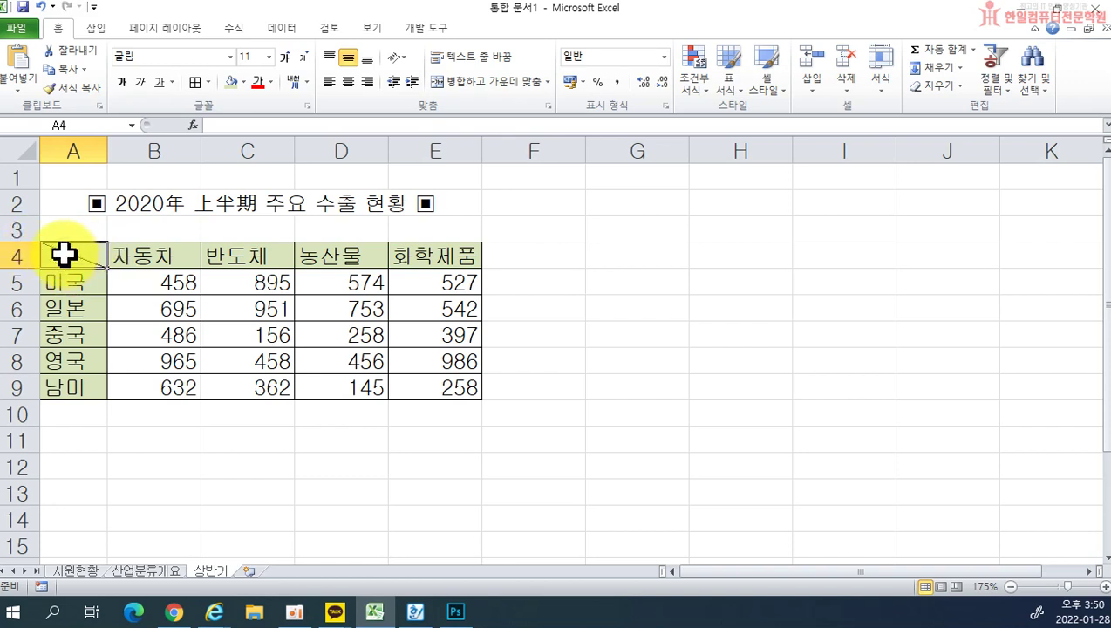
pyautogui.rightClick(64, 254)
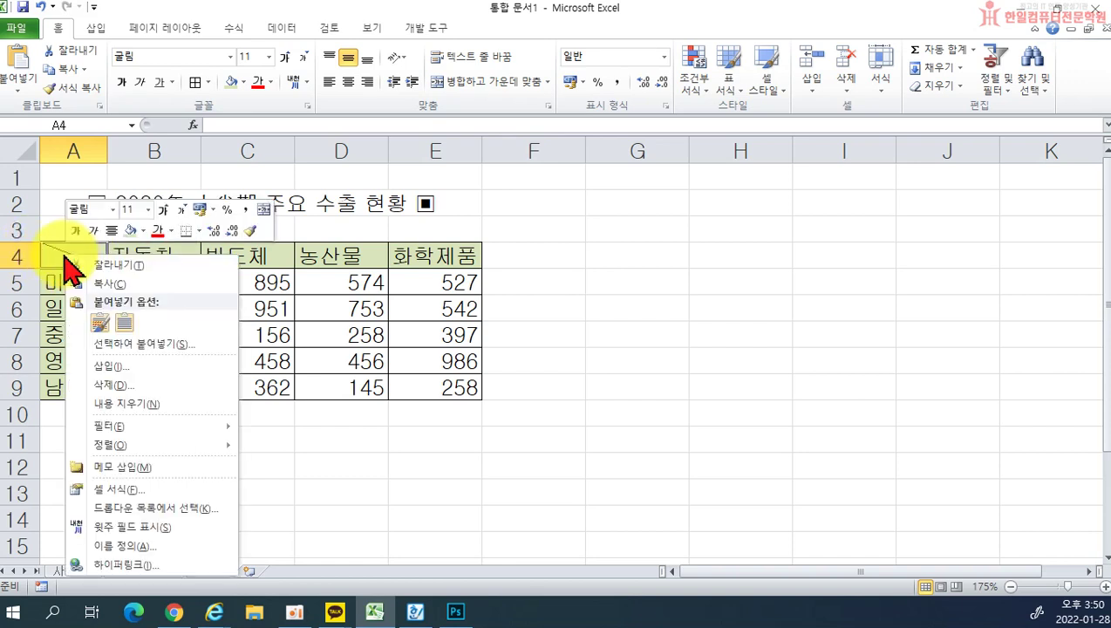
pyautogui.click(178, 493)
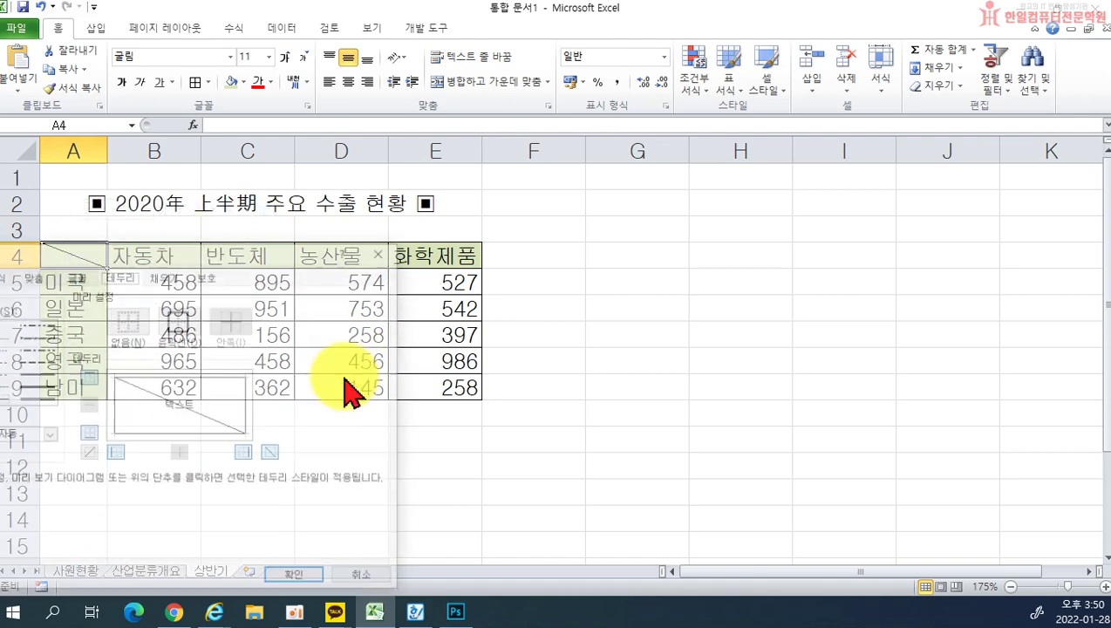
pyautogui.moveTo(188, 248); pyautogui.dragTo(463, 229)
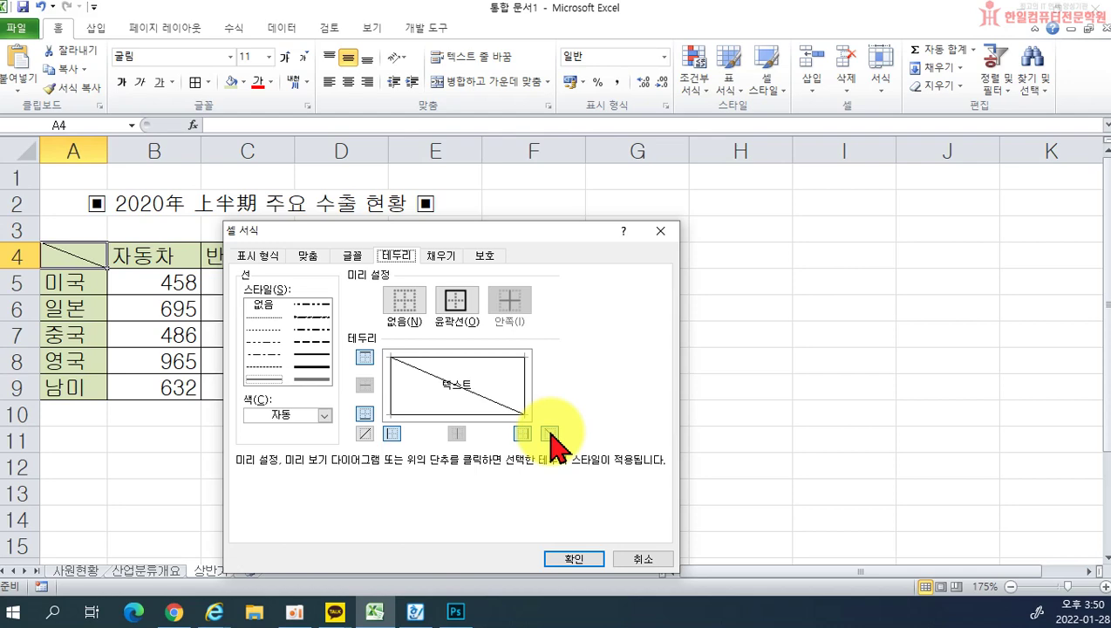
pyautogui.click(576, 558)
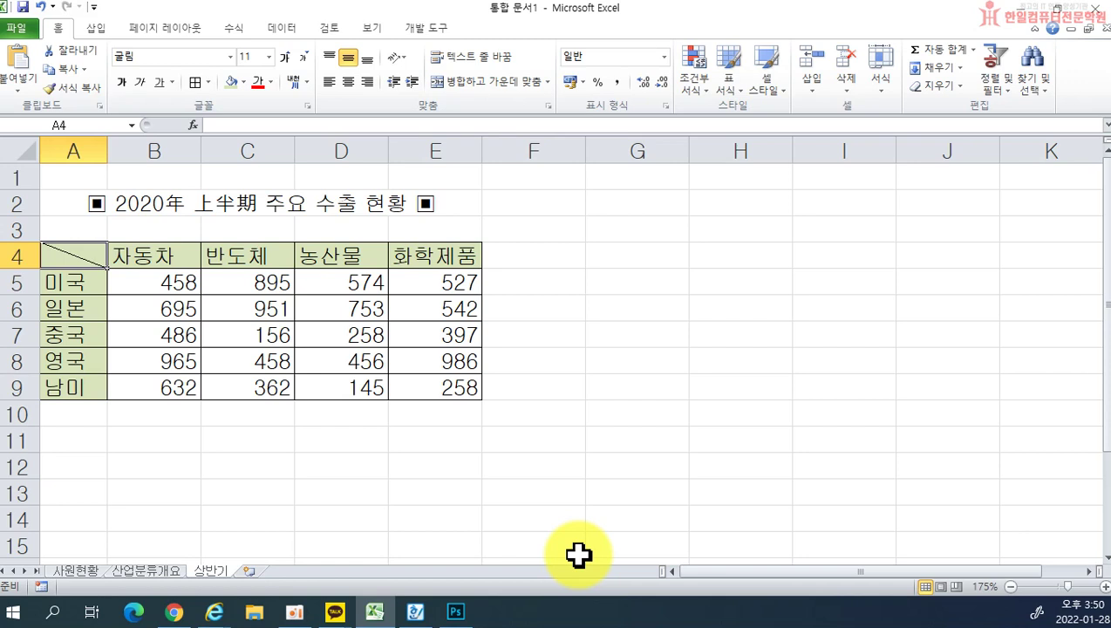
# Step: Center-align the headings in B4:E4 and the country names in A5:A9
pyautogui.moveTo(127, 255); pyautogui.dragTo(436, 255)
pyautogui.click(348, 81)
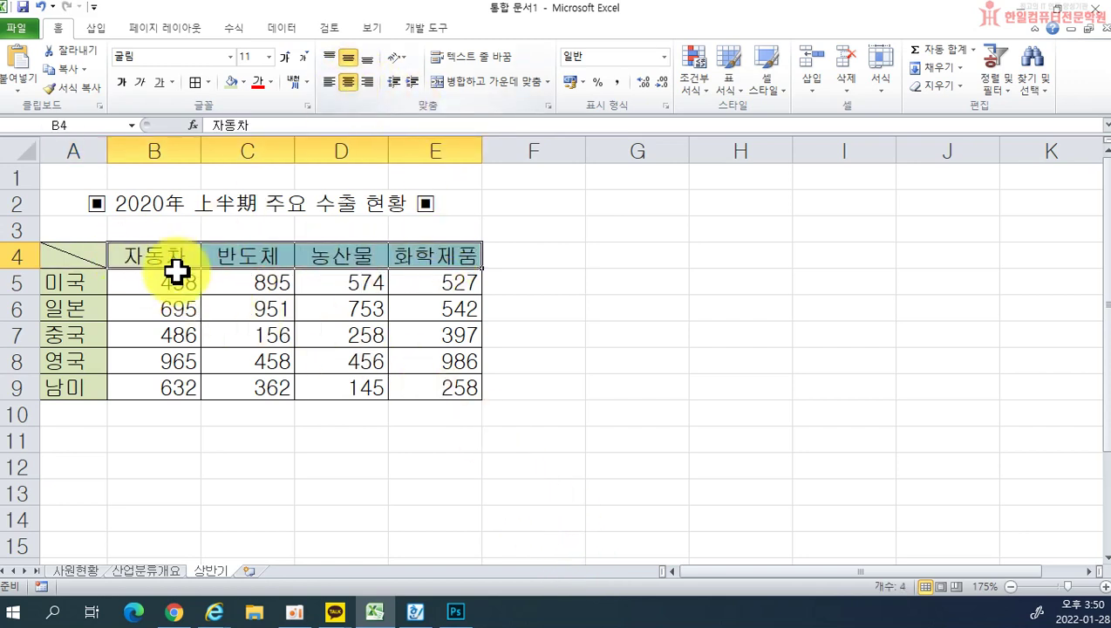
pyautogui.moveTo(58, 291); pyautogui.dragTo(67, 388)
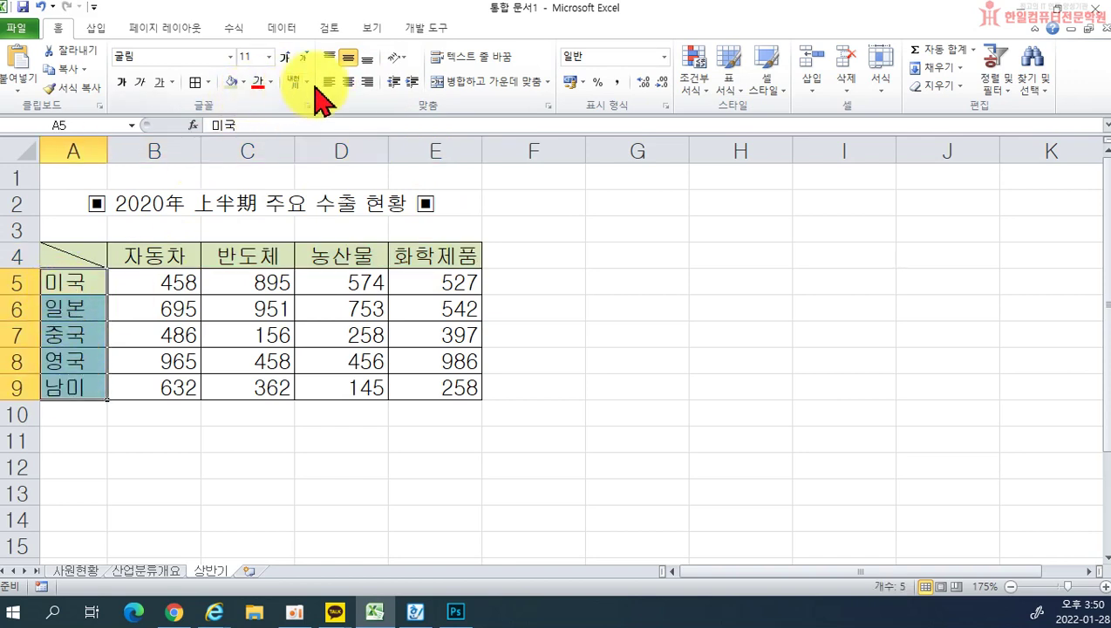
pyautogui.click(348, 81)
pyautogui.click(557, 379)
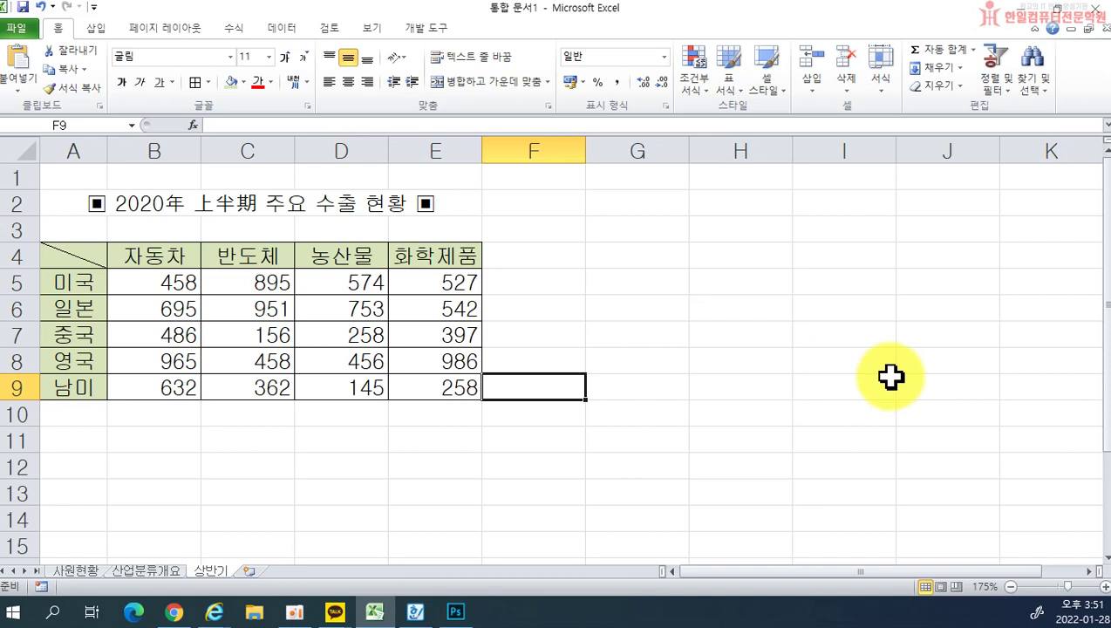
pyautogui.click(15, 27)
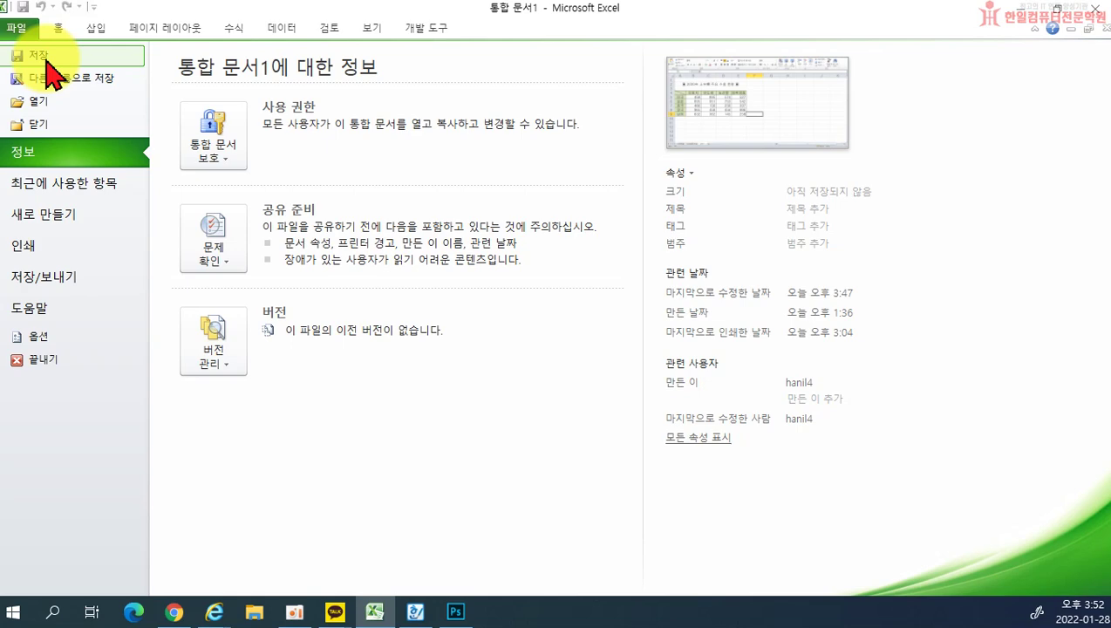
pyautogui.click(39, 56)
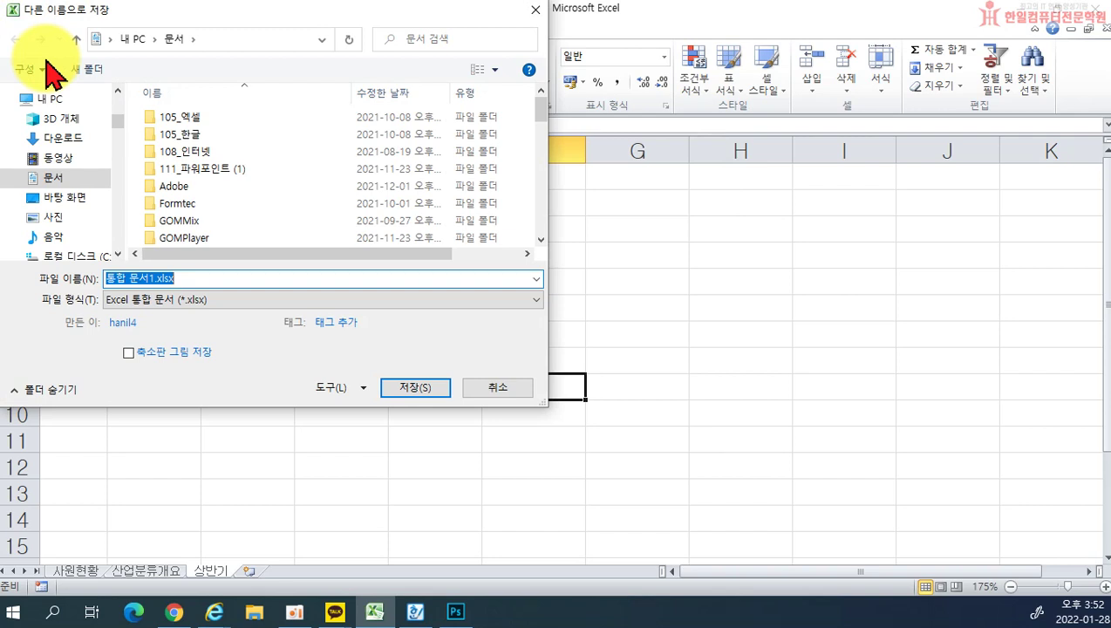
pyautogui.click(530, 11)
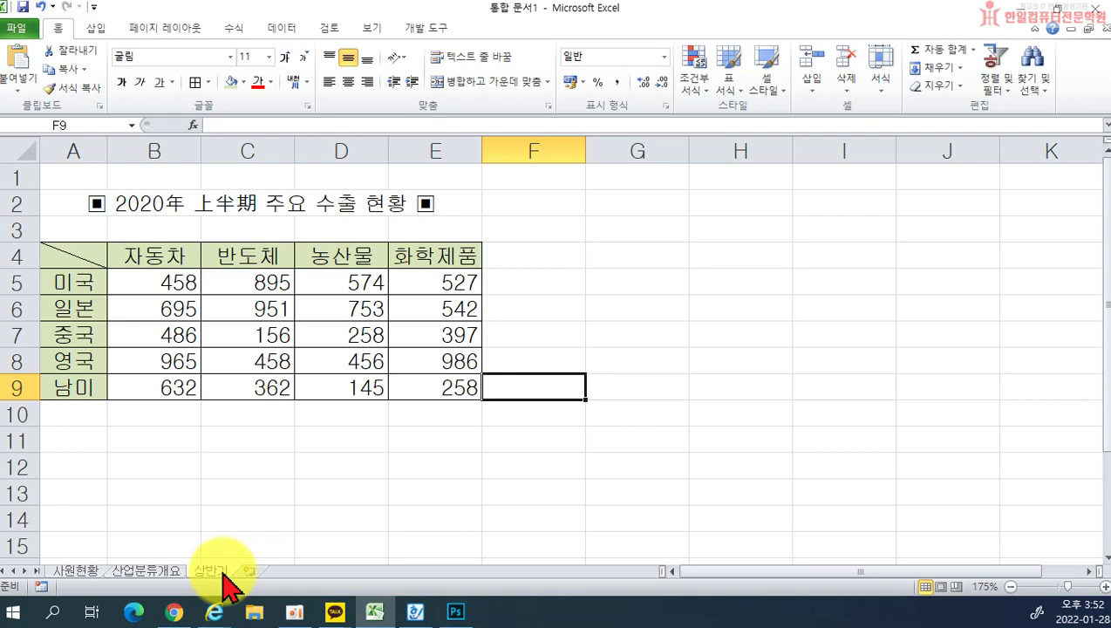
# Step: Save the workbook as 엑셀연습1.xlsx in a Documents subfolder, then close Excel
pyautogui.click(17, 30)
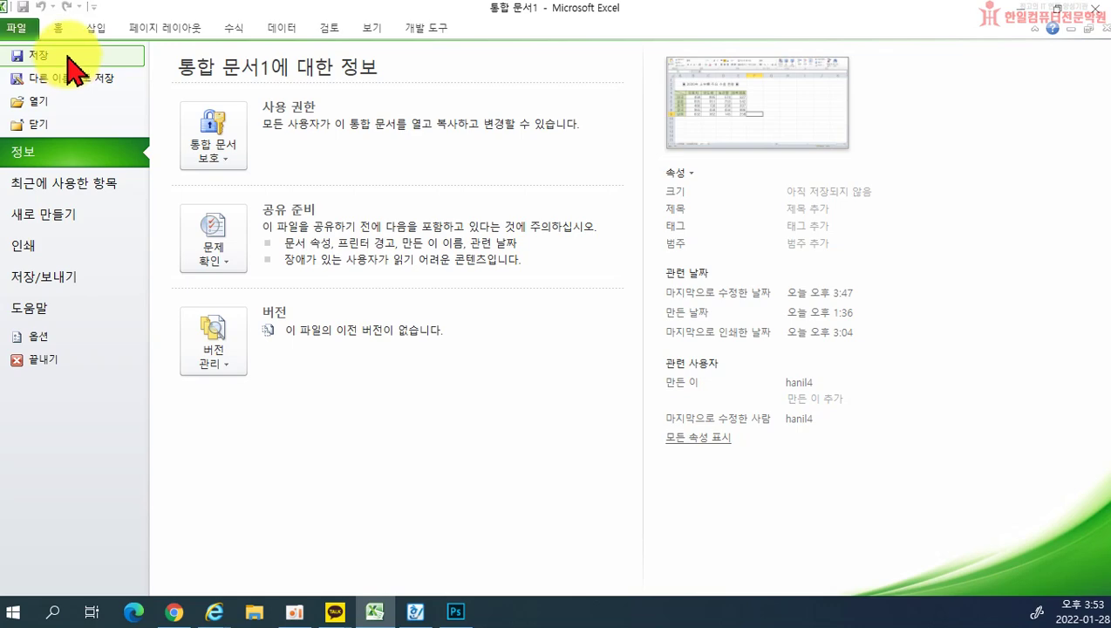
pyautogui.click(68, 57)
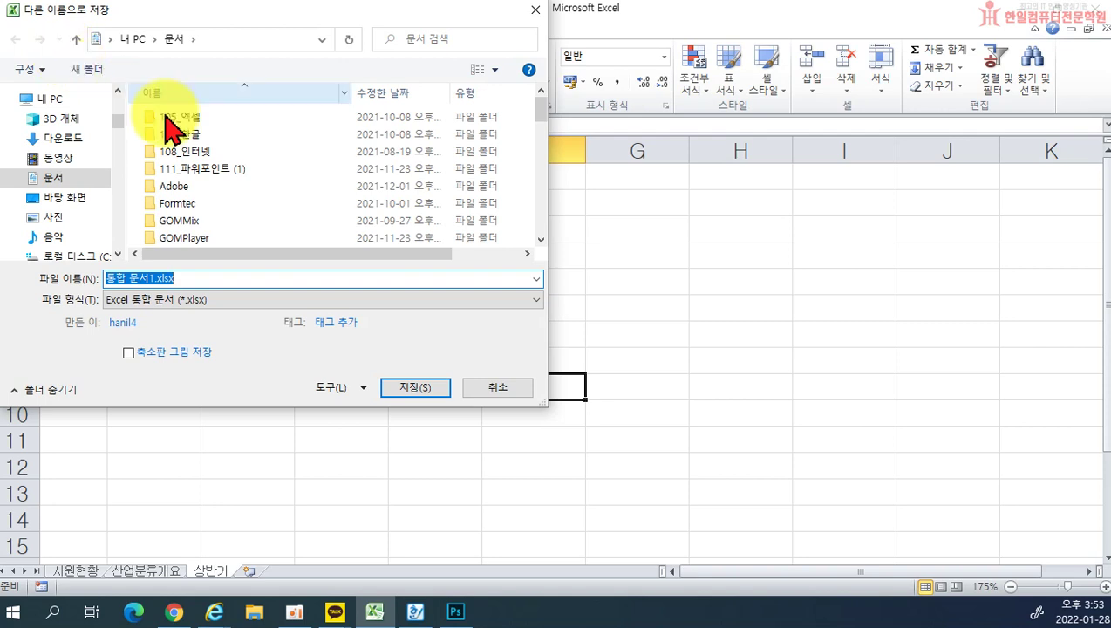
pyautogui.moveTo(541, 113); pyautogui.dragTo(526, 200)
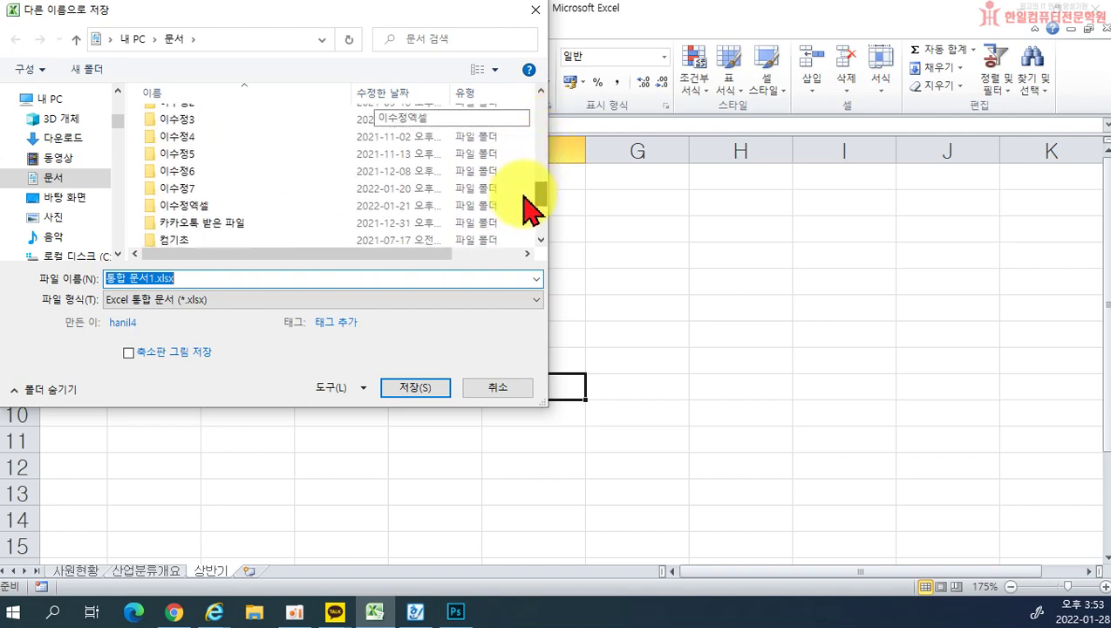
pyautogui.doubleClick(266, 180)
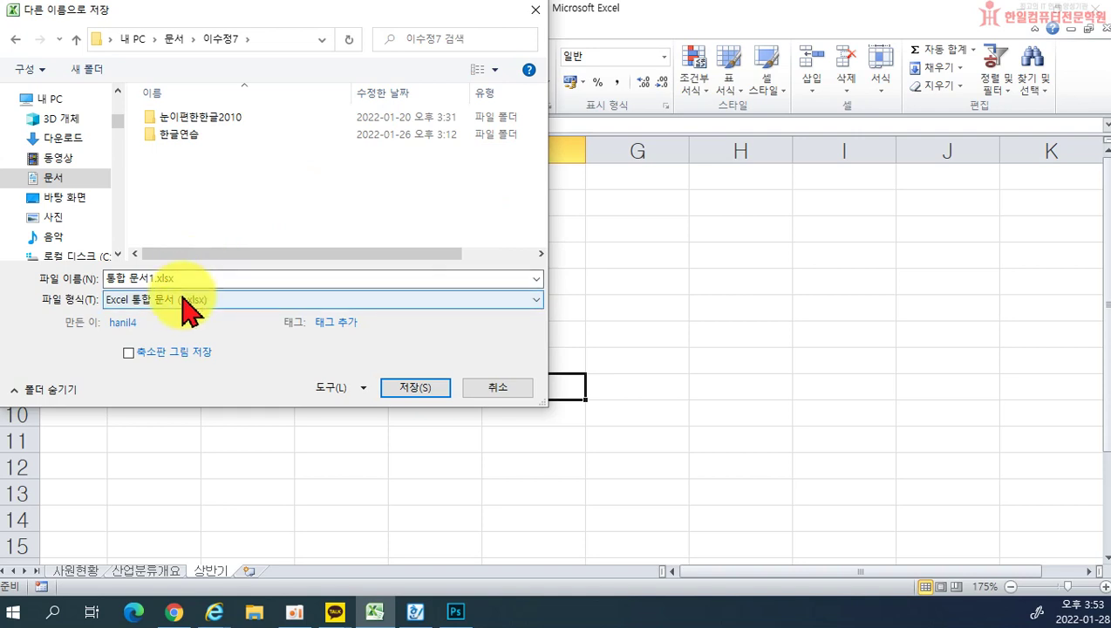
pyautogui.moveTo(199, 279); pyautogui.dragTo(50, 280)
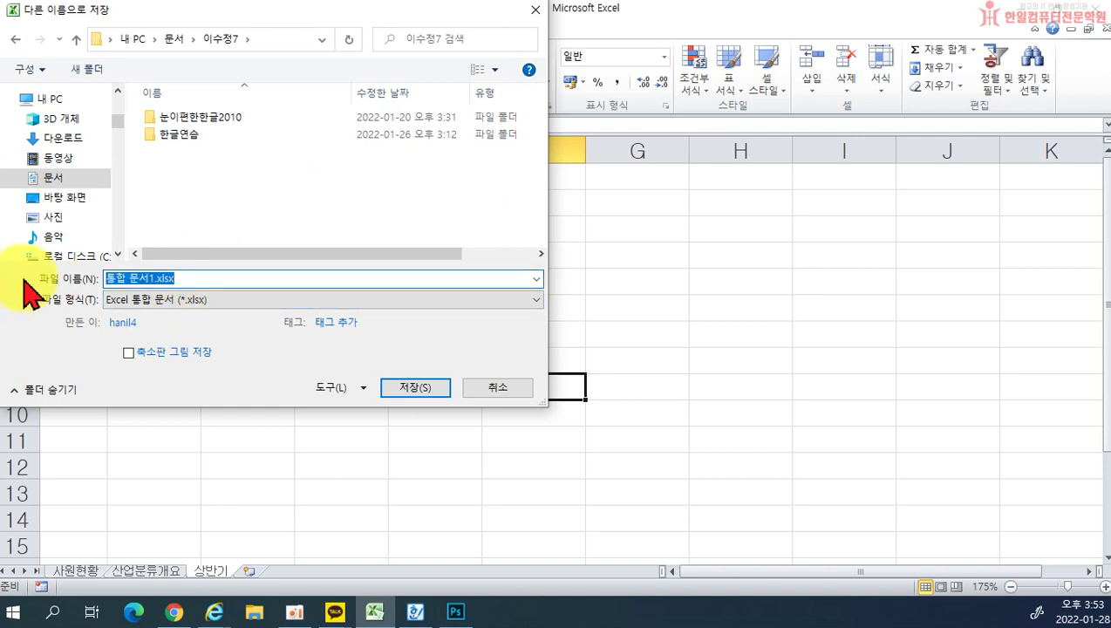
pyautogui.write('엑셀연습')
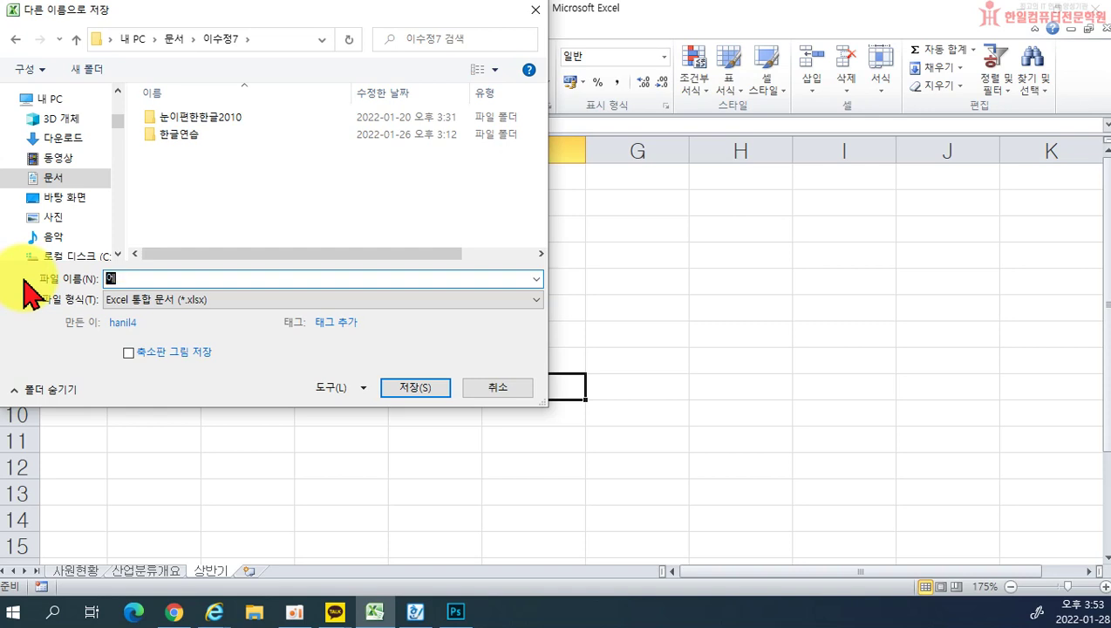
pyautogui.press('BackSpace')
pyautogui.press('BackSpace')
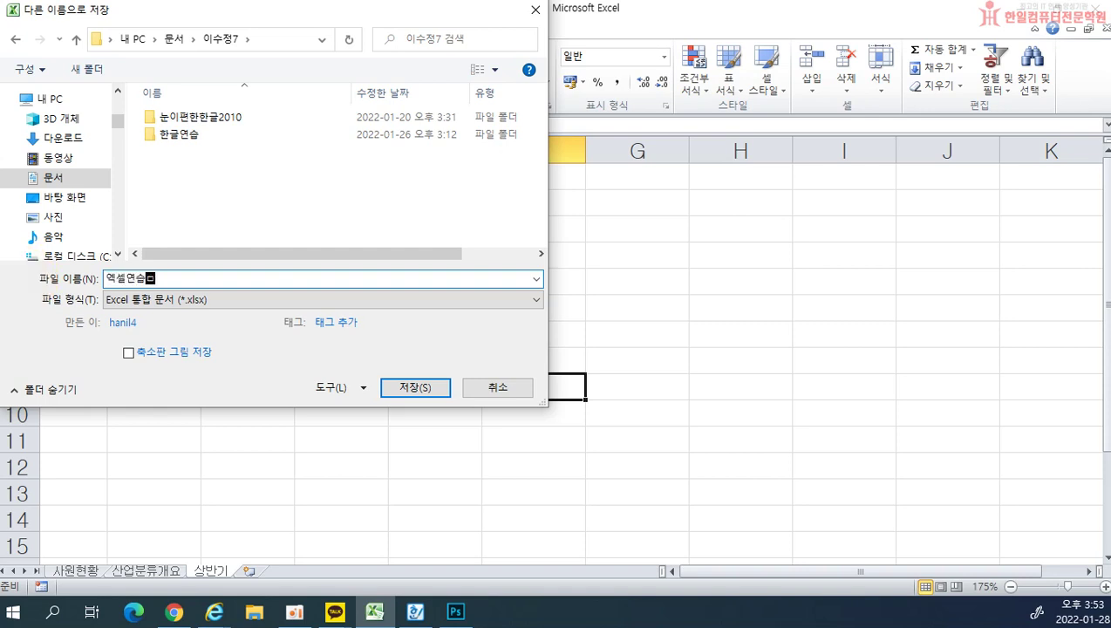
pyautogui.write('1')
pyautogui.press('Return')
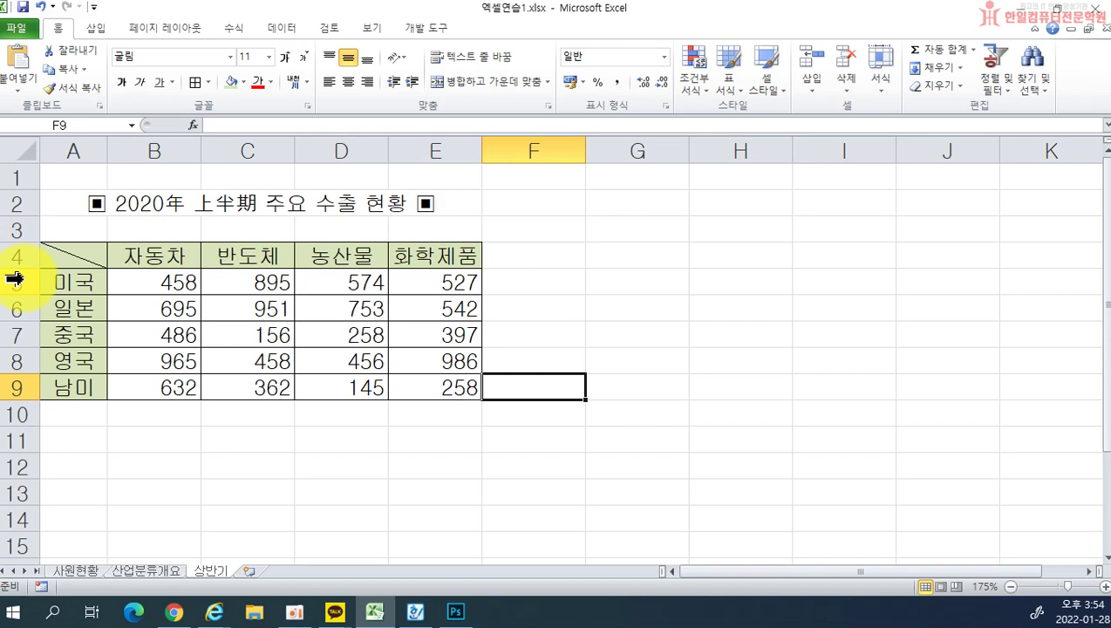
pyautogui.click(1097, 8)
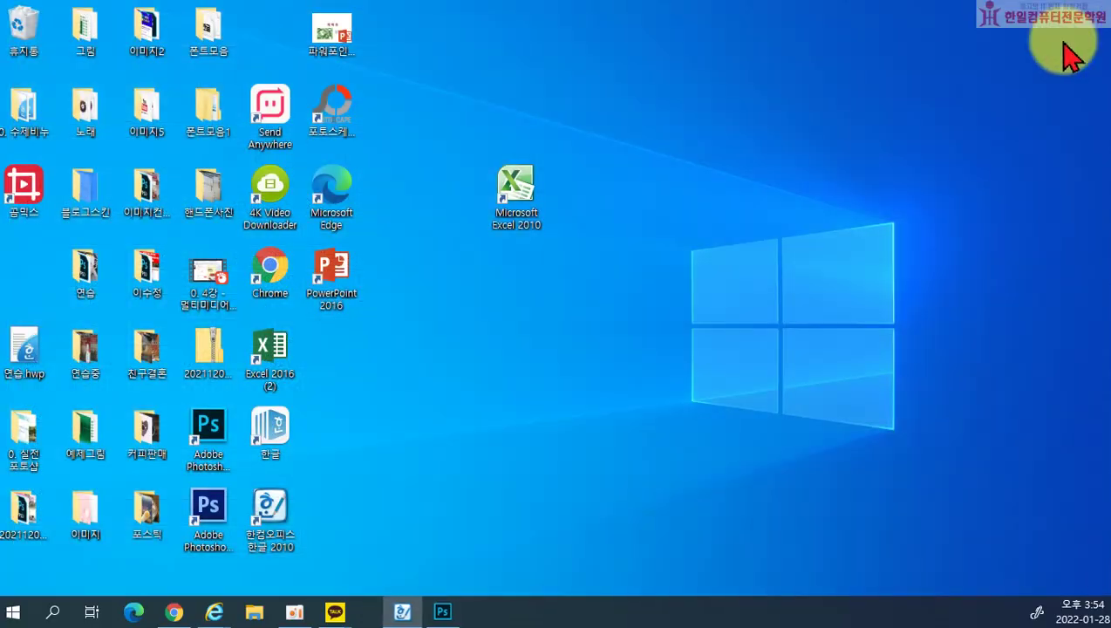